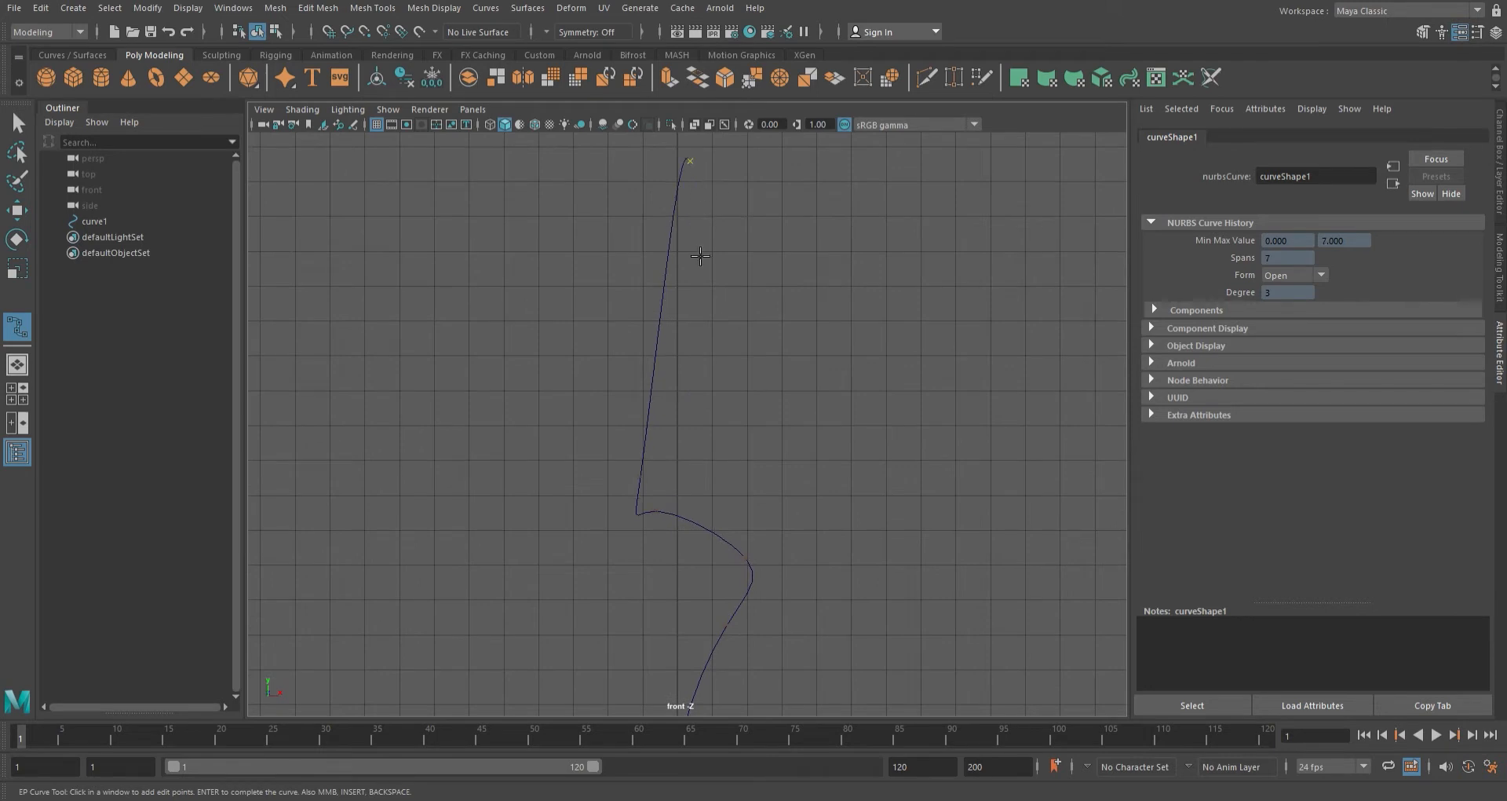
# - Reshape the trunk curve by moving its control vertices to soften the sharp bend in its lower half
pyautogui.moveTo(686, 316); pyautogui.dragTo(628, 318, button='right')
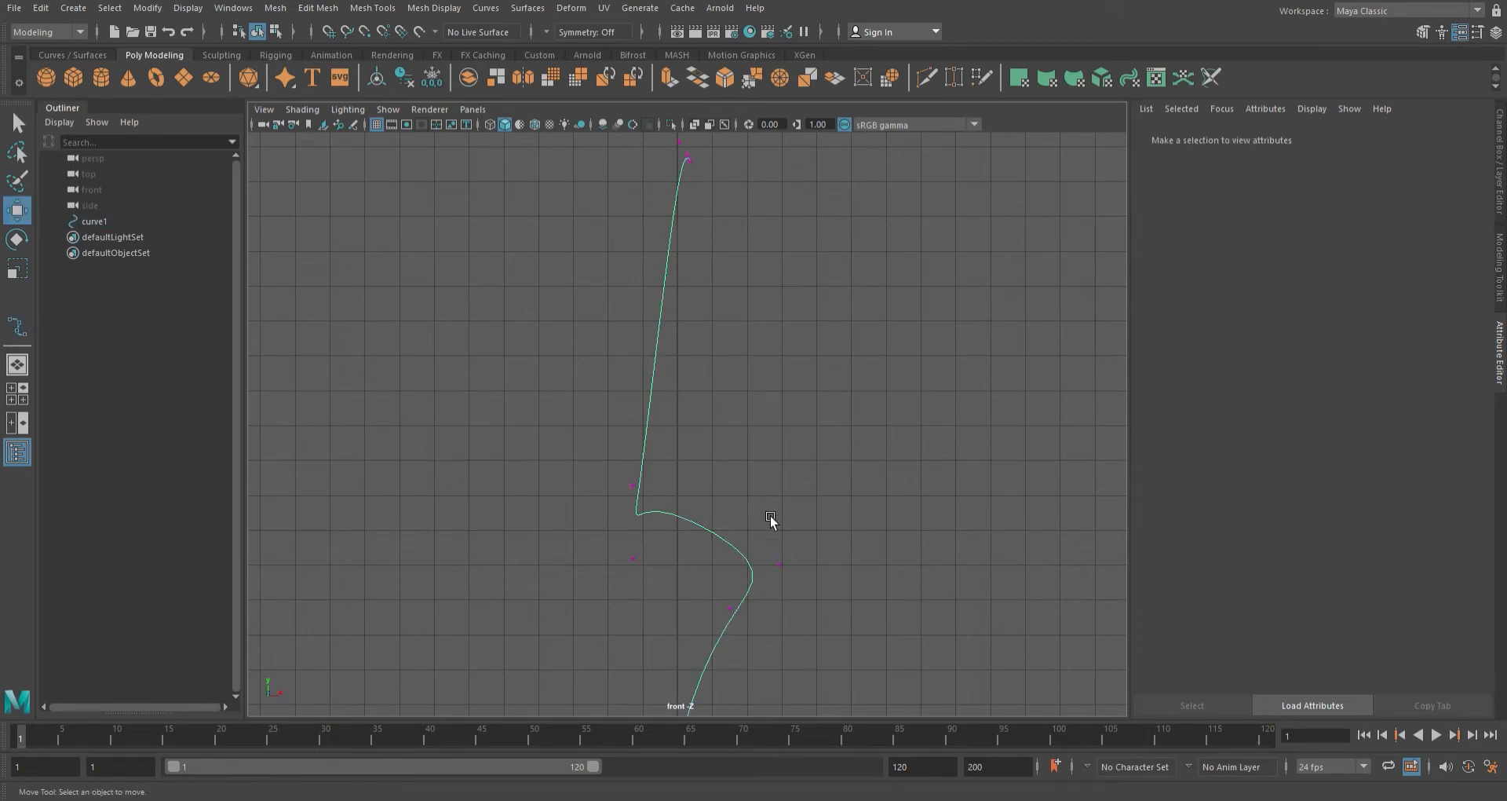
pyautogui.moveTo(800, 597); pyautogui.dragTo(694, 436)
pyautogui.keyDown('alt'); pyautogui.moveTo(796, 550); pyautogui.dragTo(775, 387, button='middle'); pyautogui.keyUp('alt')
pyautogui.moveTo(750, 416); pyautogui.dragTo(808, 386, button='right')
pyautogui.keyDown('alt'); pyautogui.moveTo(801, 589); pyautogui.dragTo(783, 284, button='middle'); pyautogui.keyUp('alt')
pyautogui.press('space')
pyautogui.press('space')
pyautogui.keyDown('alt'); pyautogui.moveTo(908, 427); pyautogui.dragTo(673, 360); pyautogui.keyUp('alt')
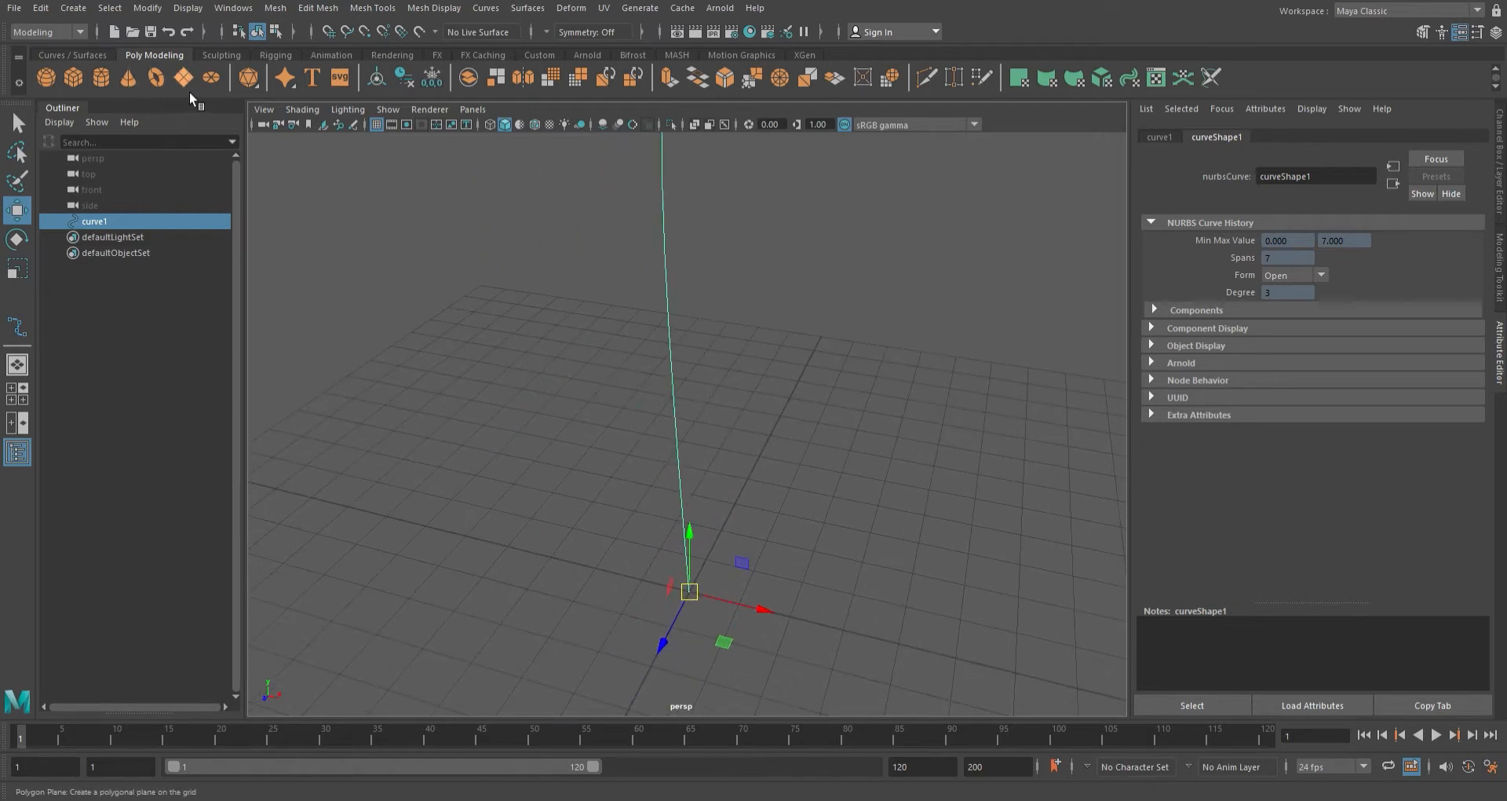
# - Create a polygon cylinder near the base of the trunk curve and delete all its faces except one circular end cap
pyautogui.click(120, 86)
pyautogui.moveTo(692, 595); pyautogui.dragTo(712, 569)
pyautogui.moveTo(776, 515); pyautogui.dragTo(767, 437, button='right')
pyautogui.moveTo(650, 603)
pyautogui.keyDown('alt'); pyautogui.mouseDown()
pyautogui.moveTo(641, 546)
pyautogui.moveTo(784, 676)
pyautogui.mouseUp(); pyautogui.keyUp('alt')
pyautogui.press('f')
pyautogui.keyDown('alt'); pyautogui.moveTo(822, 491); pyautogui.dragTo(852, 573); pyautogui.keyUp('alt')
pyautogui.press('Delete')
# - Select the remaining disc's faces and snap them to the grid at the base of the trunk curve
pyautogui.doubleClick(744, 577)
pyautogui.press('space')
pyautogui.press('space')
pyautogui.scroll(4, 673, 425)
pyautogui.scroll(3, 675, 424)
pyautogui.press('x')
pyautogui.moveTo(699, 431)
pyautogui.mouseDown()
pyautogui.moveTo(710, 438)
pyautogui.moveTo(680, 431)
pyautogui.mouseUp()
pyautogui.press('f')
pyautogui.press('a')
pyautogui.press('r')
pyautogui.press('space')
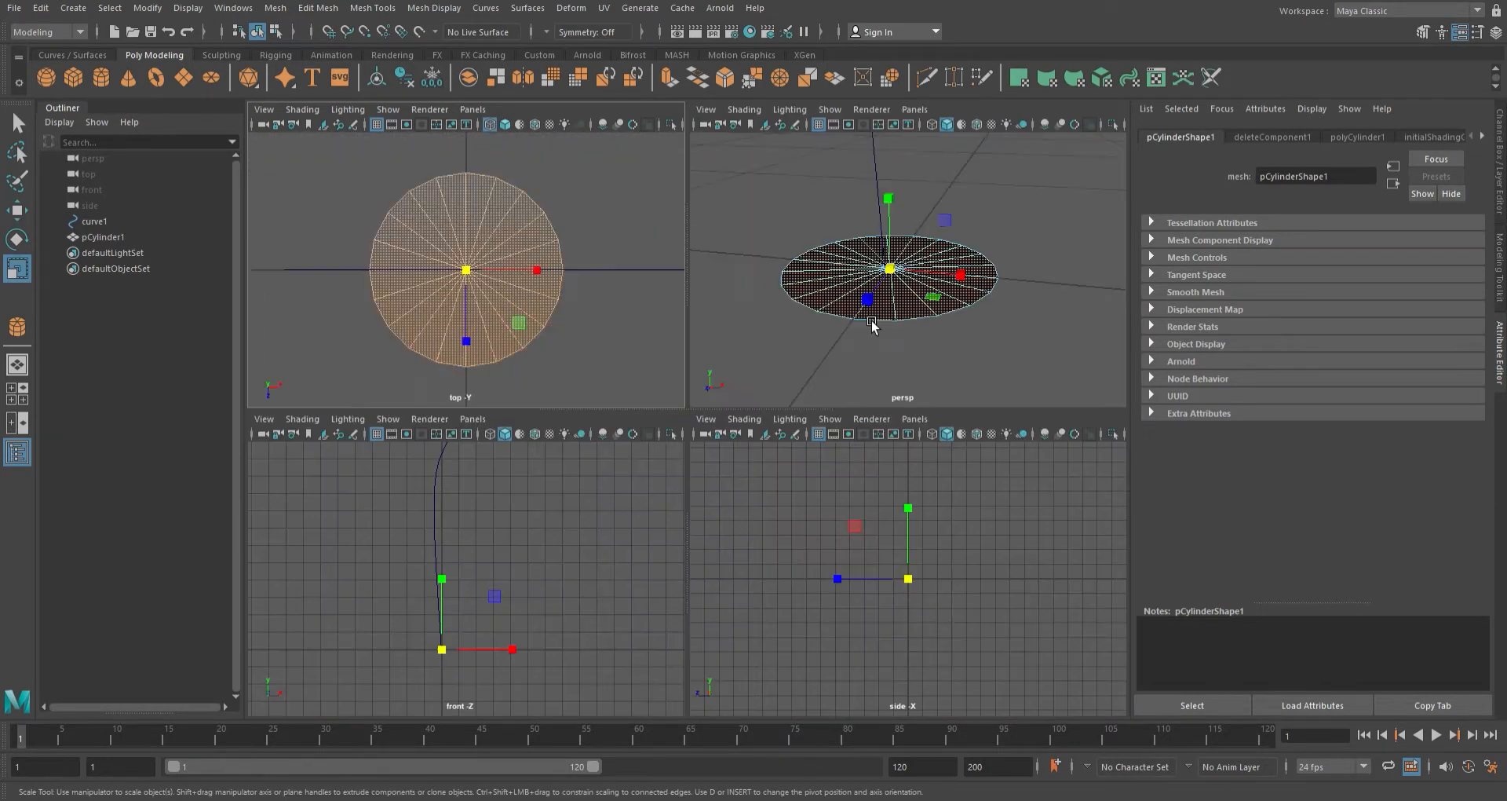
pyautogui.press('space')
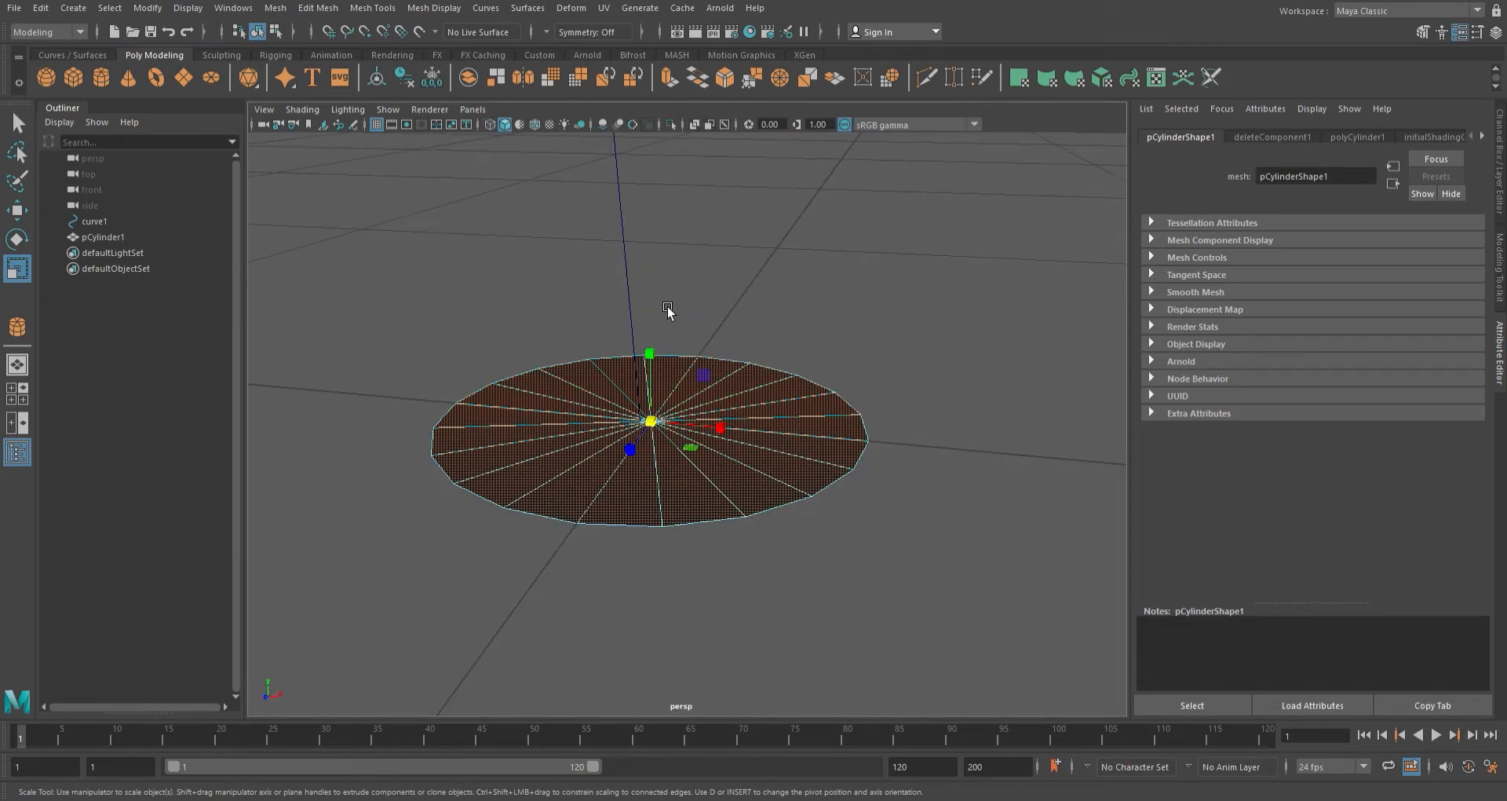
# - Extrude the disc's faces along the trunk curve and raise the extrusion's divisions so the tube follows the bends
pyautogui.click(633, 303)
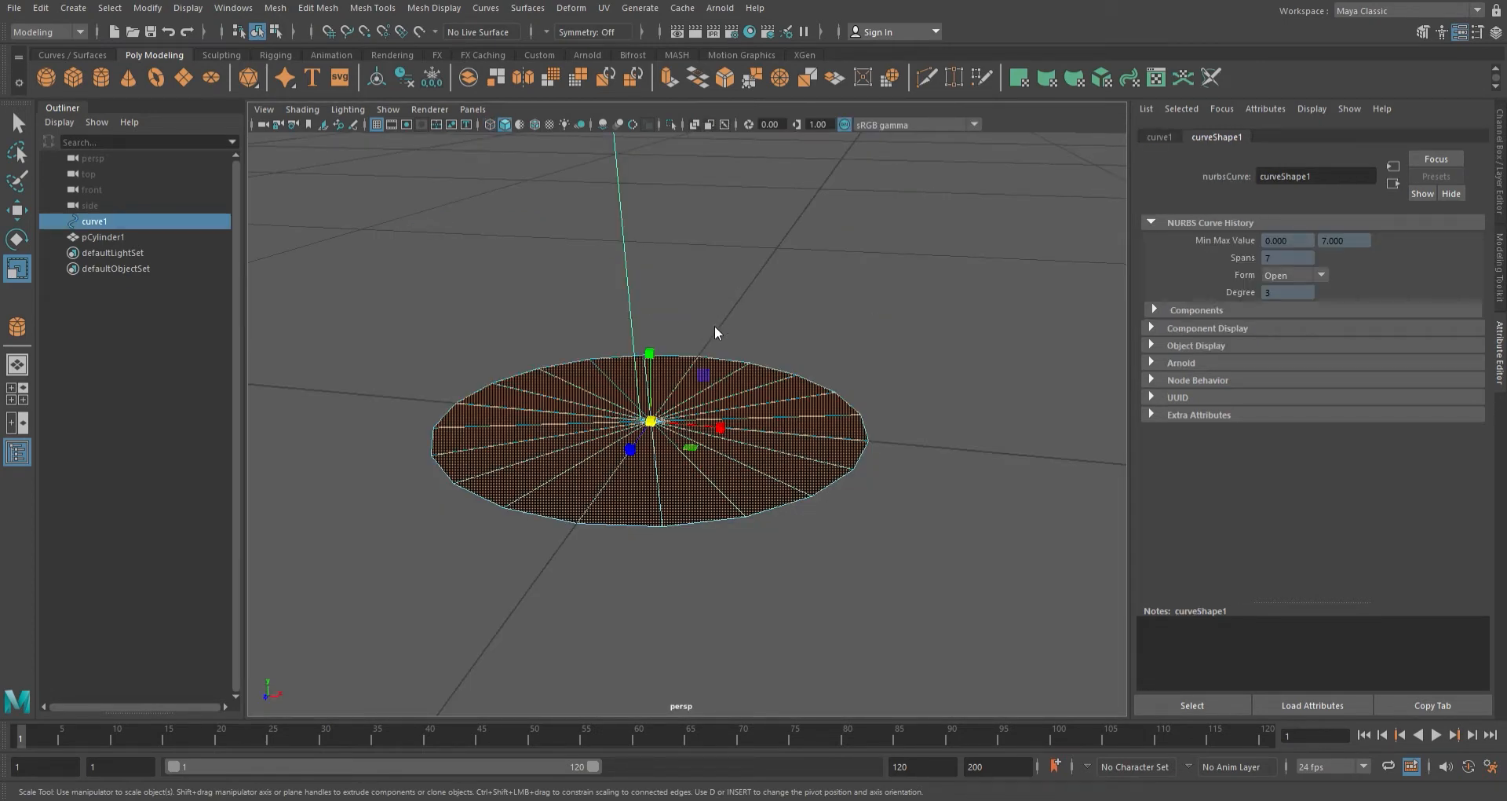
pyautogui.hotkey('ctrl', 'e')
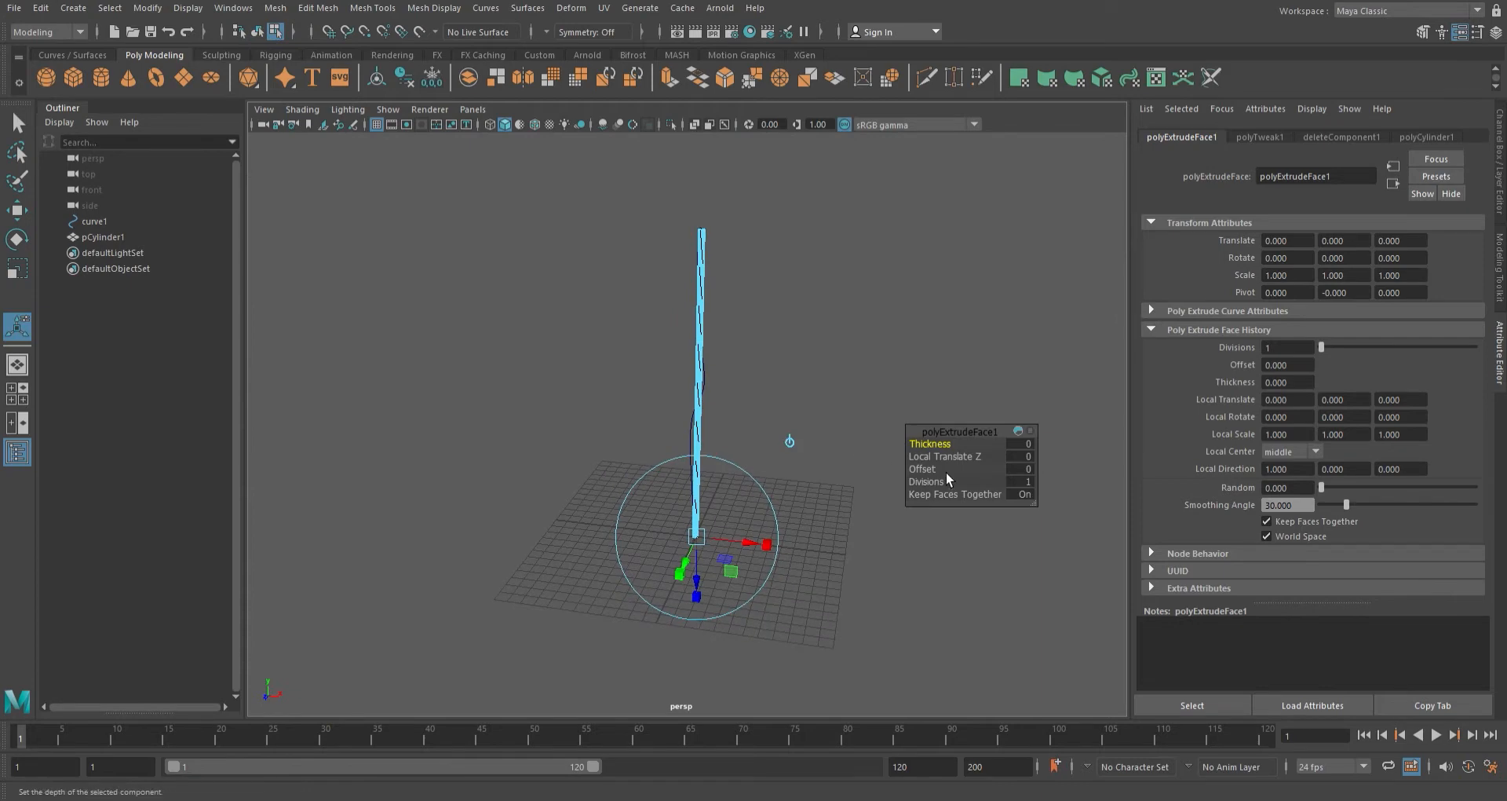
pyautogui.moveTo(946, 479); pyautogui.dragTo(1026, 489)
pyautogui.scroll(4, 804, 419)
pyautogui.keyDown('alt'); pyautogui.moveTo(804, 419); pyautogui.dragTo(771, 488); pyautogui.keyUp('alt')
# - Scale up the trunk's bottom vertex ring and the rings just above it so the lower trunk flares outward
pyautogui.press('w')
pyautogui.press('F8')
pyautogui.press('space')
pyautogui.press('space')
pyautogui.scroll(5, 610, 509)
pyautogui.press('r')
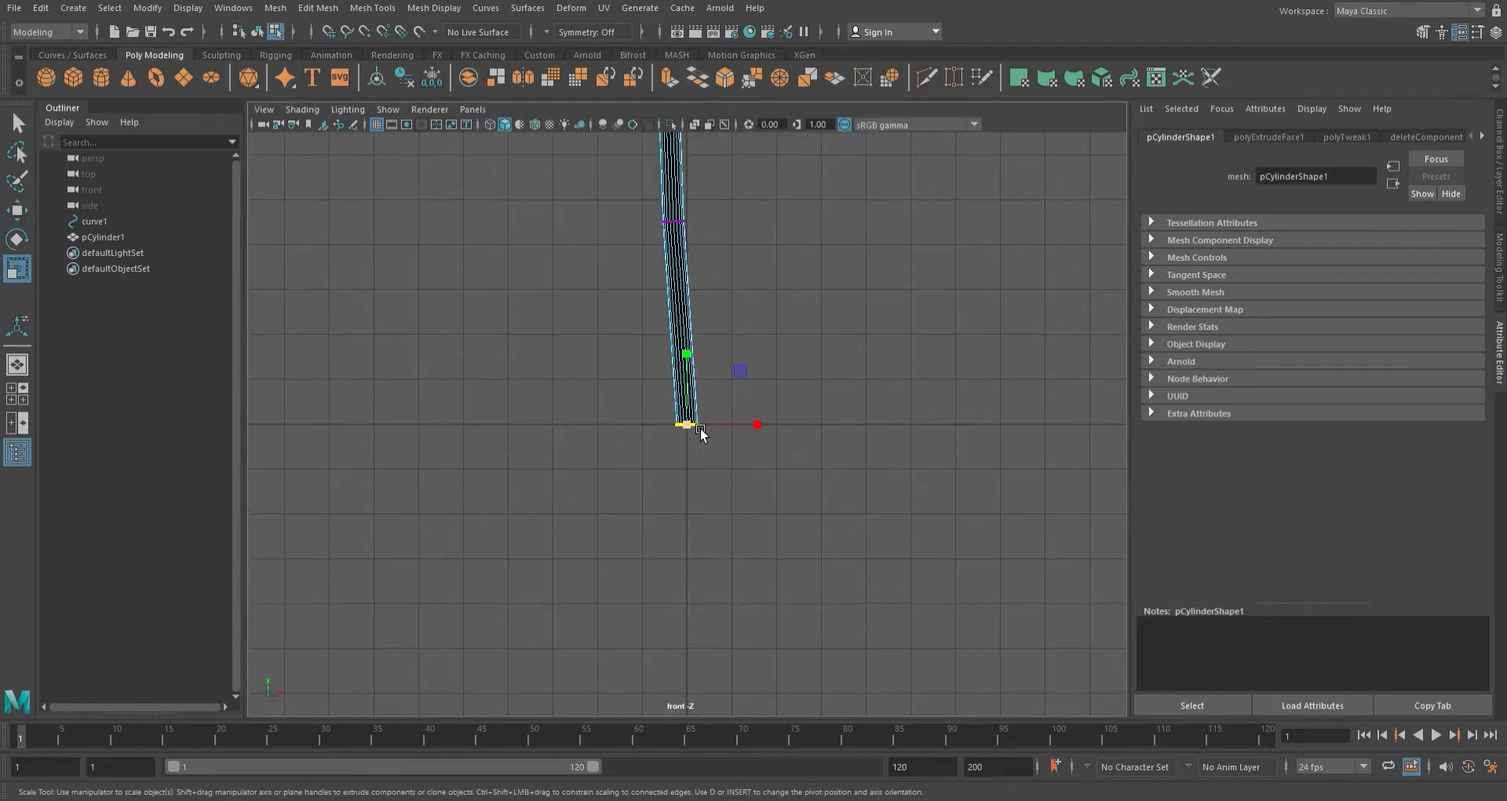
pyautogui.moveTo(688, 424); pyautogui.dragTo(718, 418)
pyautogui.moveTo(633, 206); pyautogui.dragTo(699, 221)
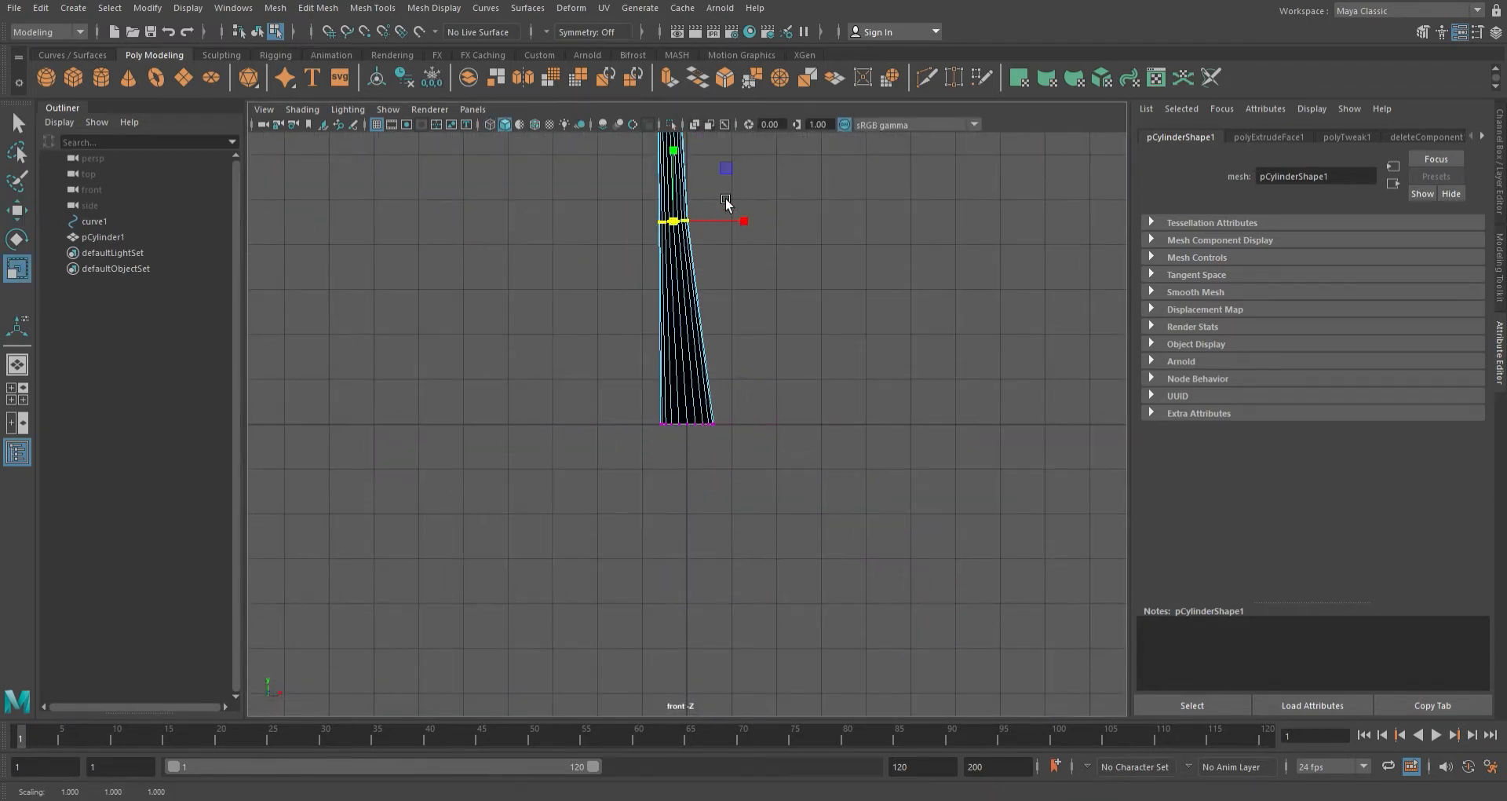
pyautogui.keyDown('alt'); pyautogui.moveTo(725, 198); pyautogui.dragTo(730, 626, button='middle'); pyautogui.keyUp('alt')
pyautogui.moveTo(717, 499)
pyautogui.mouseDown()
pyautogui.moveTo(658, 471)
pyautogui.moveTo(688, 491)
pyautogui.mouseUp()
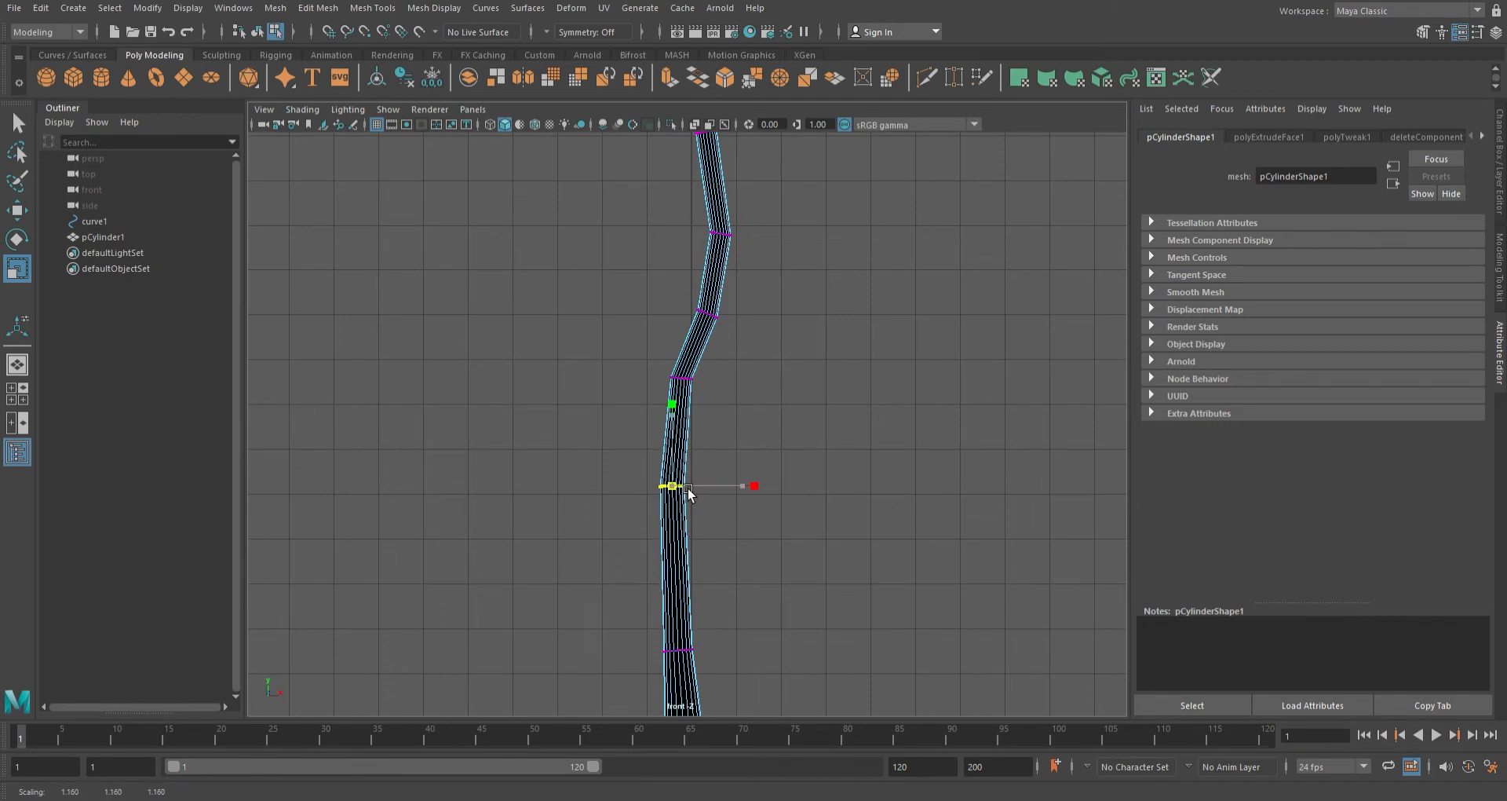
pyautogui.moveTo(724, 432); pyautogui.dragTo(760, 396)
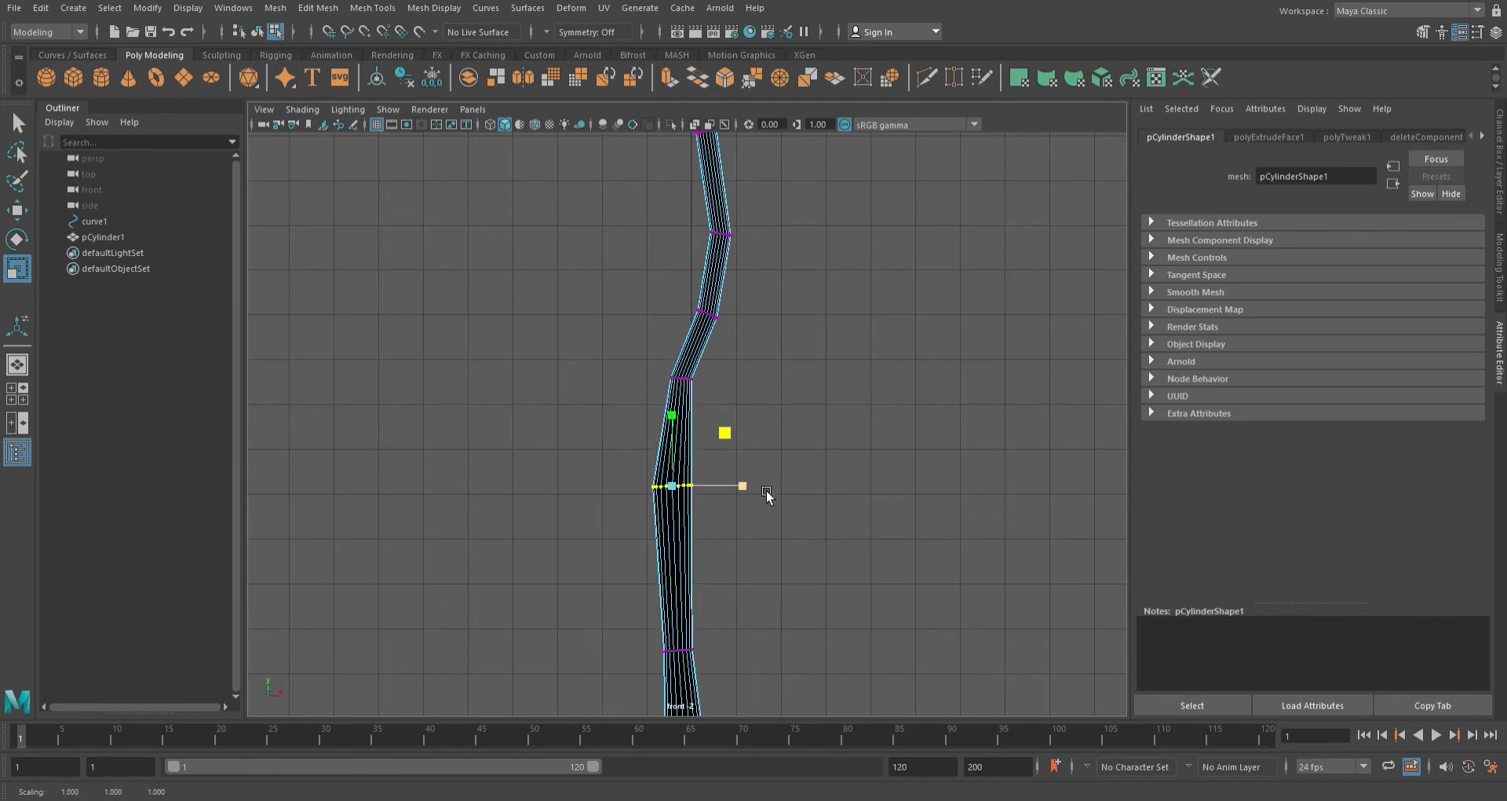
pyautogui.keyDown('alt'); pyautogui.moveTo(812, 466); pyautogui.dragTo(814, 403, button='middle'); pyautogui.keyUp('alt')
# - Rescale the vertex rings further up the trunk one after another so it tapers toward the top
pyautogui.moveTo(676, 424)
pyautogui.mouseDown()
pyautogui.moveTo(692, 430)
pyautogui.moveTo(679, 434)
pyautogui.mouseUp()
pyautogui.moveTo(662, 305); pyautogui.dragTo(734, 333)
pyautogui.moveTo(724, 339); pyautogui.dragTo(734, 399, button='middle')
pyautogui.moveTo(681, 322); pyautogui.dragTo(739, 358)
pyautogui.moveTo(716, 352); pyautogui.dragTo(701, 344, button='middle')
pyautogui.moveTo(704, 225); pyautogui.dragTo(729, 283)
pyautogui.moveTo(730, 275); pyautogui.dragTo(737, 407, button='middle')
pyautogui.scroll(1, 737, 407)
pyautogui.moveTo(751, 345); pyautogui.dragTo(683, 327)
pyautogui.moveTo(673, 272); pyautogui.dragTo(742, 312)
pyautogui.moveTo(687, 297); pyautogui.dragTo(673, 298)
pyautogui.keyDown('alt'); pyautogui.moveTo(723, 267); pyautogui.dragTo(722, 482, button='middle'); pyautogui.keyUp('alt')
pyautogui.moveTo(734, 461); pyautogui.dragTo(716, 452)
pyautogui.keyDown('alt'); pyautogui.moveTo(742, 349); pyautogui.dragTo(740, 511, button='middle'); pyautogui.keyUp('alt')
pyautogui.moveTo(717, 425); pyautogui.dragTo(685, 410)
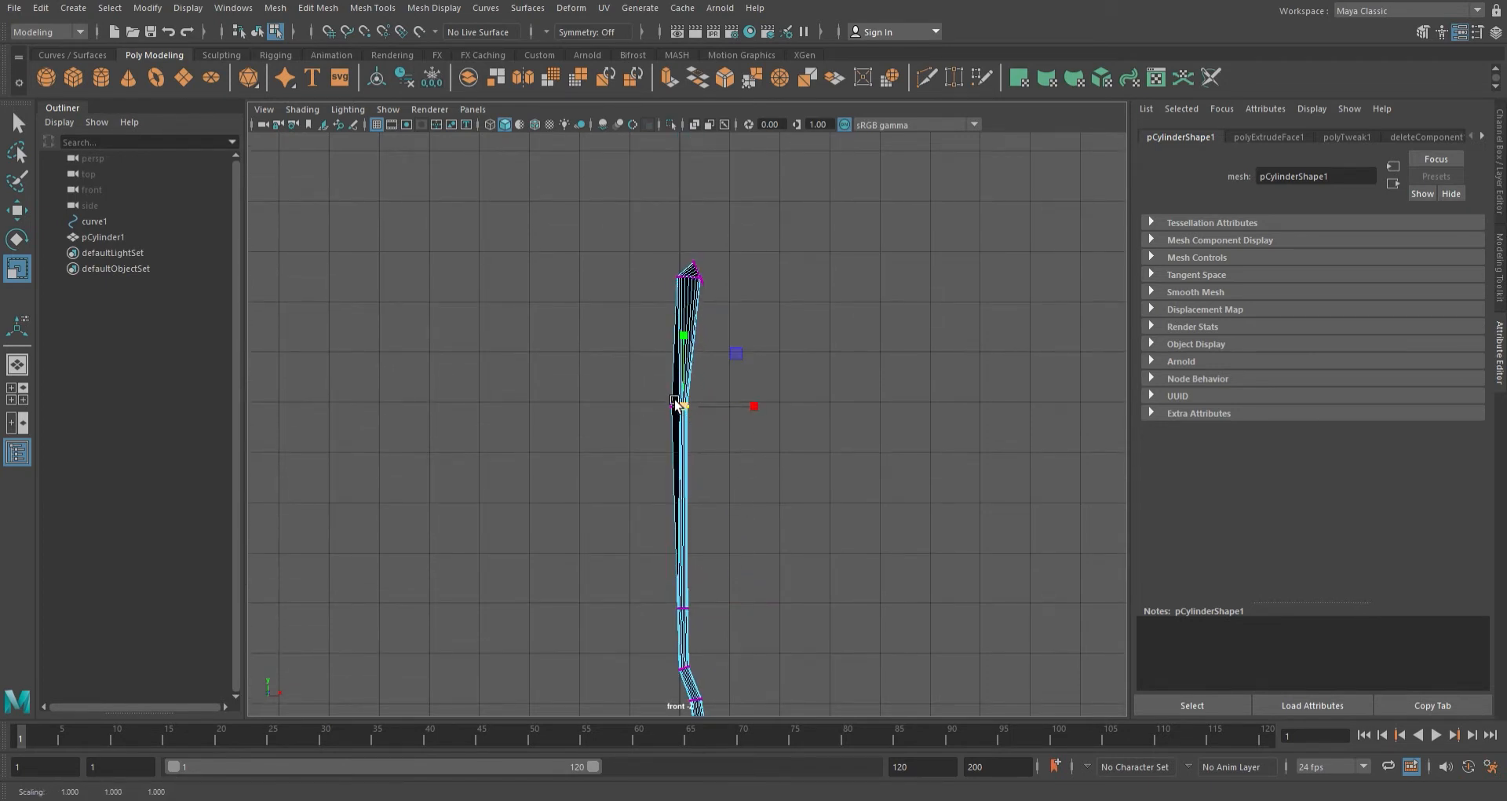
# - Reselect the full uneven vertex ring below the tip in wireframe display and scale it down evenly
pyautogui.click(683, 406)
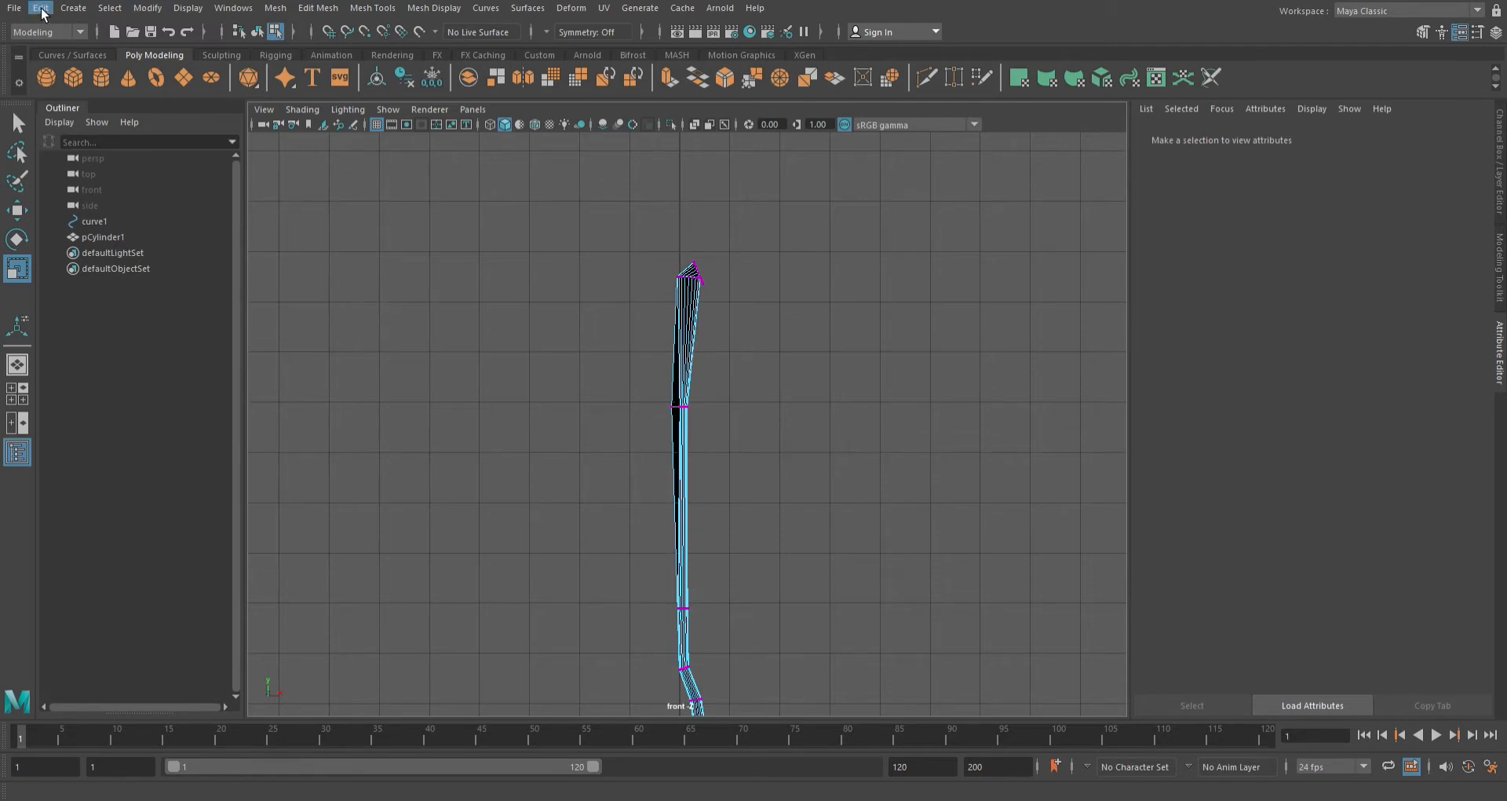
pyautogui.scroll(10, 609, 374)
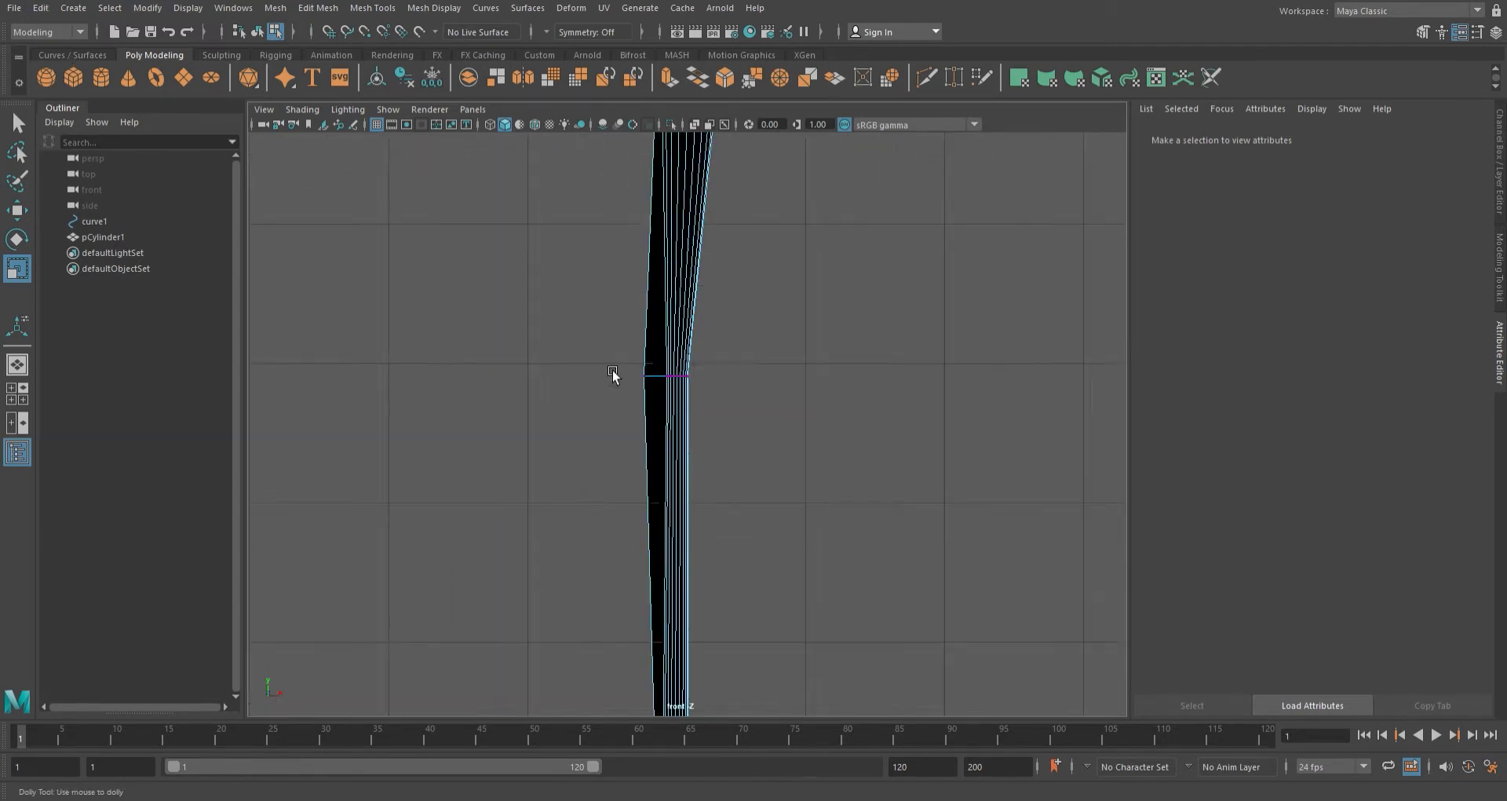
pyautogui.press('4')
pyautogui.moveTo(636, 303); pyautogui.dragTo(738, 320)
pyautogui.press('5')
pyautogui.scroll(-6, 675, 322)
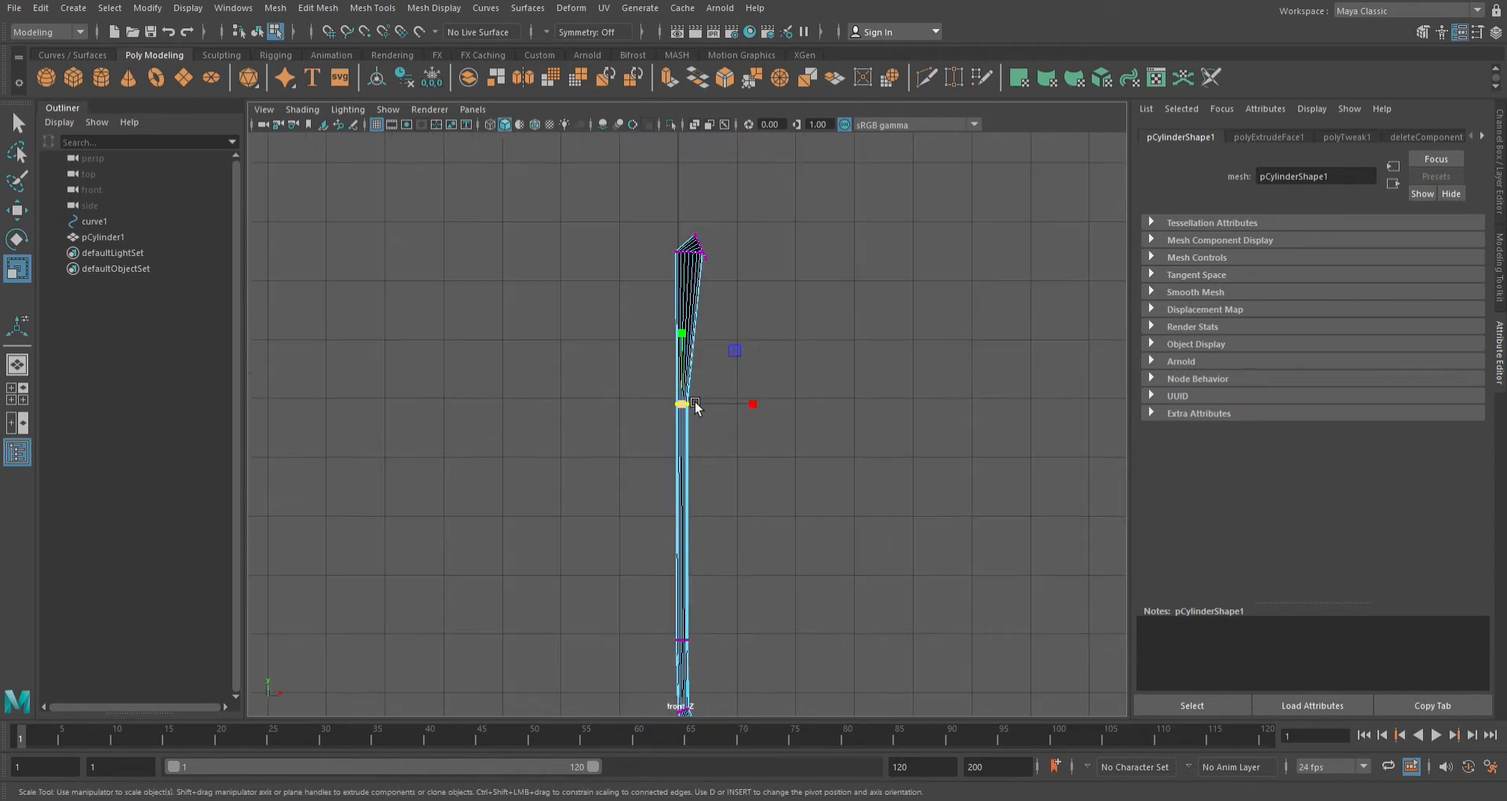
# - Merge the vertices at the top of the trunk to their center to form a pointed tip, and return to object mode
pyautogui.moveTo(736, 276); pyautogui.dragTo(659, 201)
pyautogui.keyDown('shift'); pyautogui.moveTo(739, 153); pyautogui.dragTo(739, 135, button='right'); pyautogui.keyUp('shift')
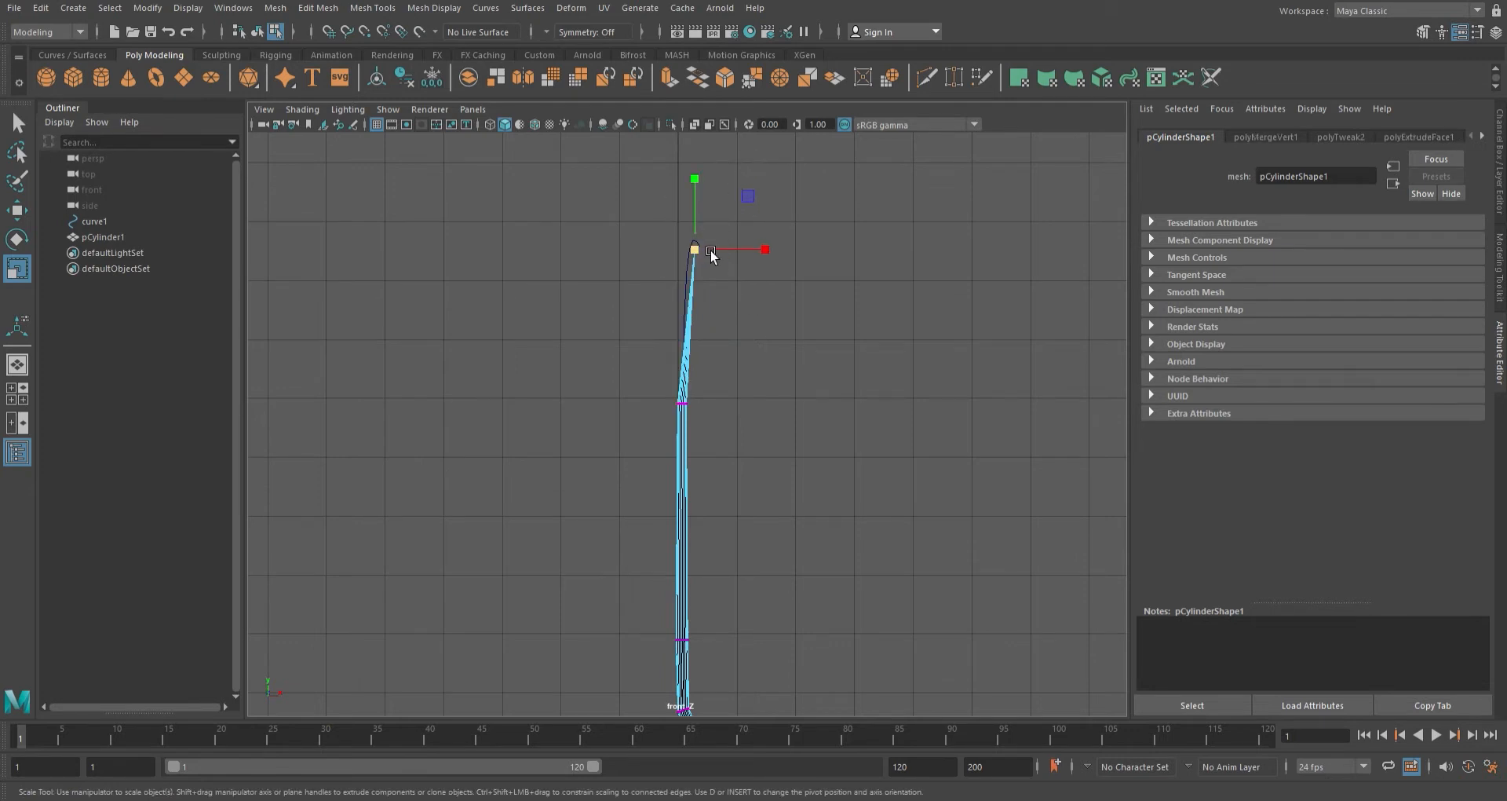
pyautogui.press('w')
pyautogui.press('space')
pyautogui.press('space')
pyautogui.press('F8')
pyautogui.click(960, 347)
pyautogui.keyDown('alt'); pyautogui.moveTo(959, 346); pyautogui.dragTo(749, 399); pyautogui.keyUp('alt')
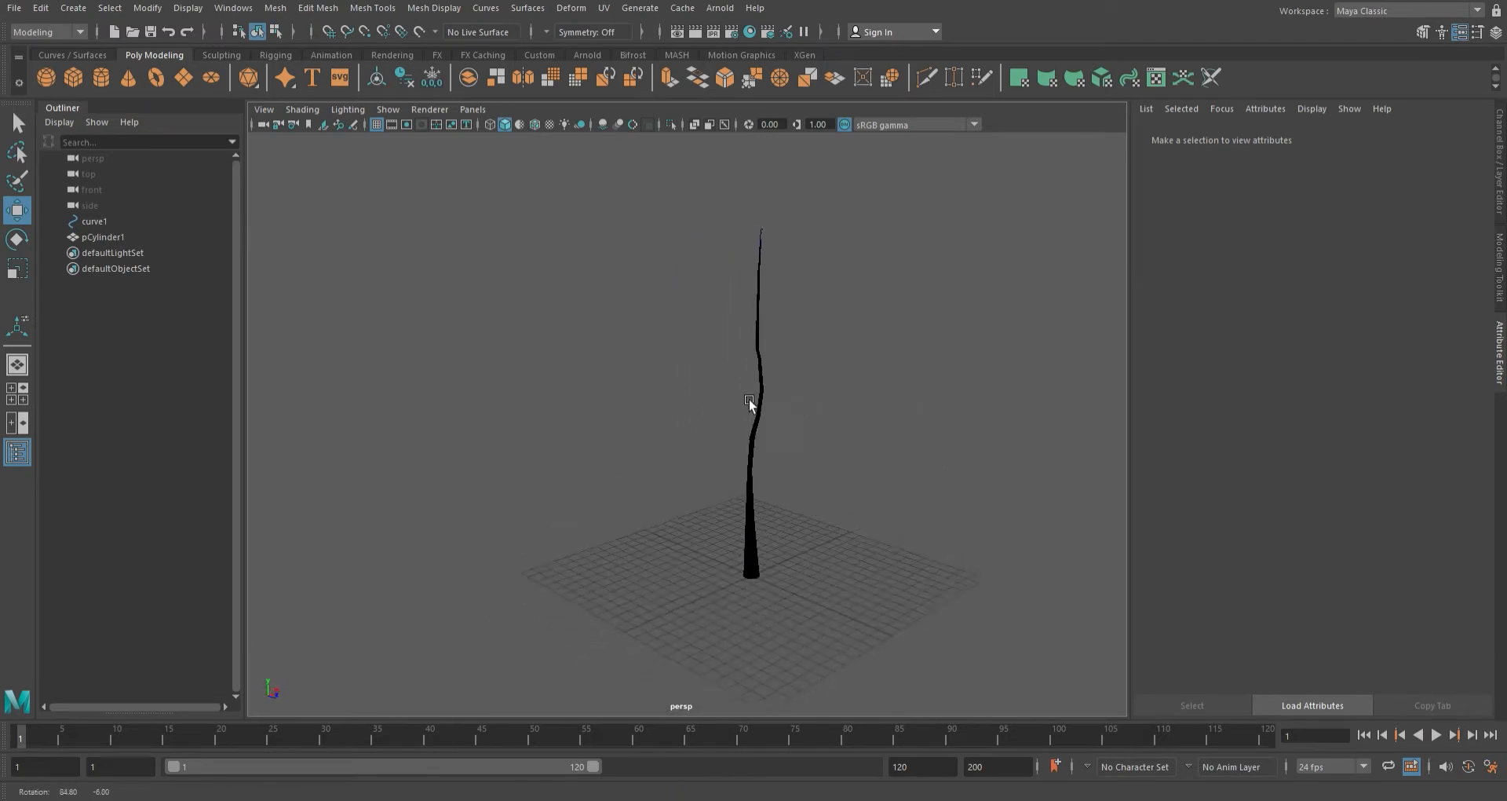
# - Reverse the normals of the black trunk mesh and clear the selection
pyautogui.click(755, 544)
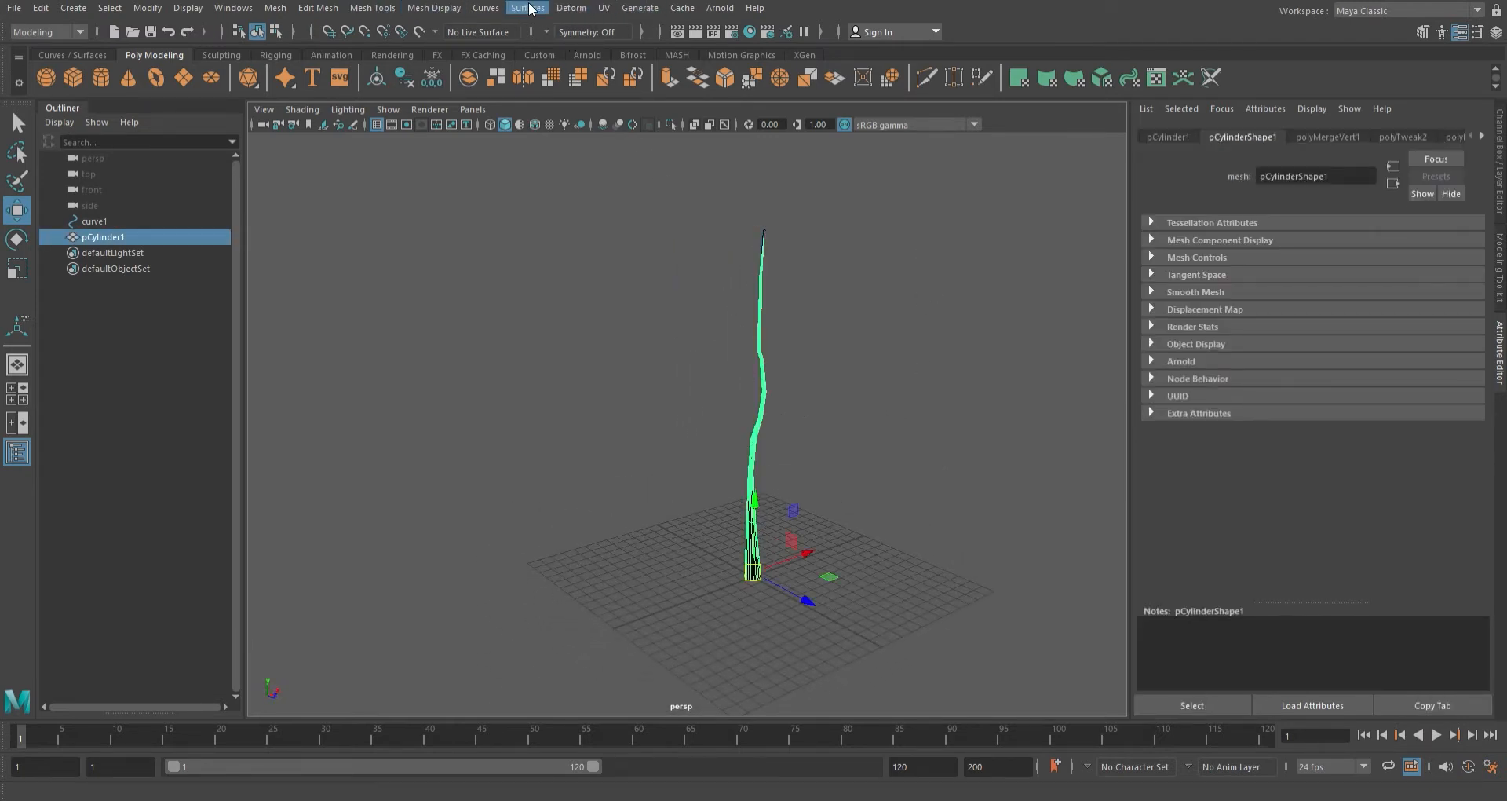
pyautogui.click(437, 8)
pyautogui.click(460, 91)
pyautogui.click(521, 235)
pyautogui.press('r')
# - Examine the shading and shape of the trunk mesh from several angles in the perspective view
pyautogui.keyDown('alt'); pyautogui.moveTo(715, 517); pyautogui.dragTo(847, 514, button='right'); pyautogui.keyUp('alt')
pyautogui.keyDown('alt'); pyautogui.moveTo(840, 506); pyautogui.dragTo(629, 369, button='middle'); pyautogui.keyUp('alt')
pyautogui.keyDown('alt'); pyautogui.moveTo(630, 369); pyautogui.dragTo(850, 468); pyautogui.keyUp('alt')
pyautogui.keyDown('alt'); pyautogui.moveTo(850, 468); pyautogui.dragTo(731, 506, button='right'); pyautogui.keyUp('alt')
pyautogui.keyDown('alt'); pyautogui.moveTo(732, 506); pyautogui.dragTo(785, 542, button='middle'); pyautogui.keyUp('alt')
pyautogui.keyDown('alt'); pyautogui.moveTo(785, 542); pyautogui.dragTo(1138, 553); pyautogui.keyUp('alt')
pyautogui.keyDown('alt'); pyautogui.moveTo(581, 526); pyautogui.dragTo(705, 506, button='right'); pyautogui.keyUp('alt')
pyautogui.keyDown('alt'); pyautogui.moveTo(705, 507); pyautogui.dragTo(528, 387); pyautogui.keyUp('alt')
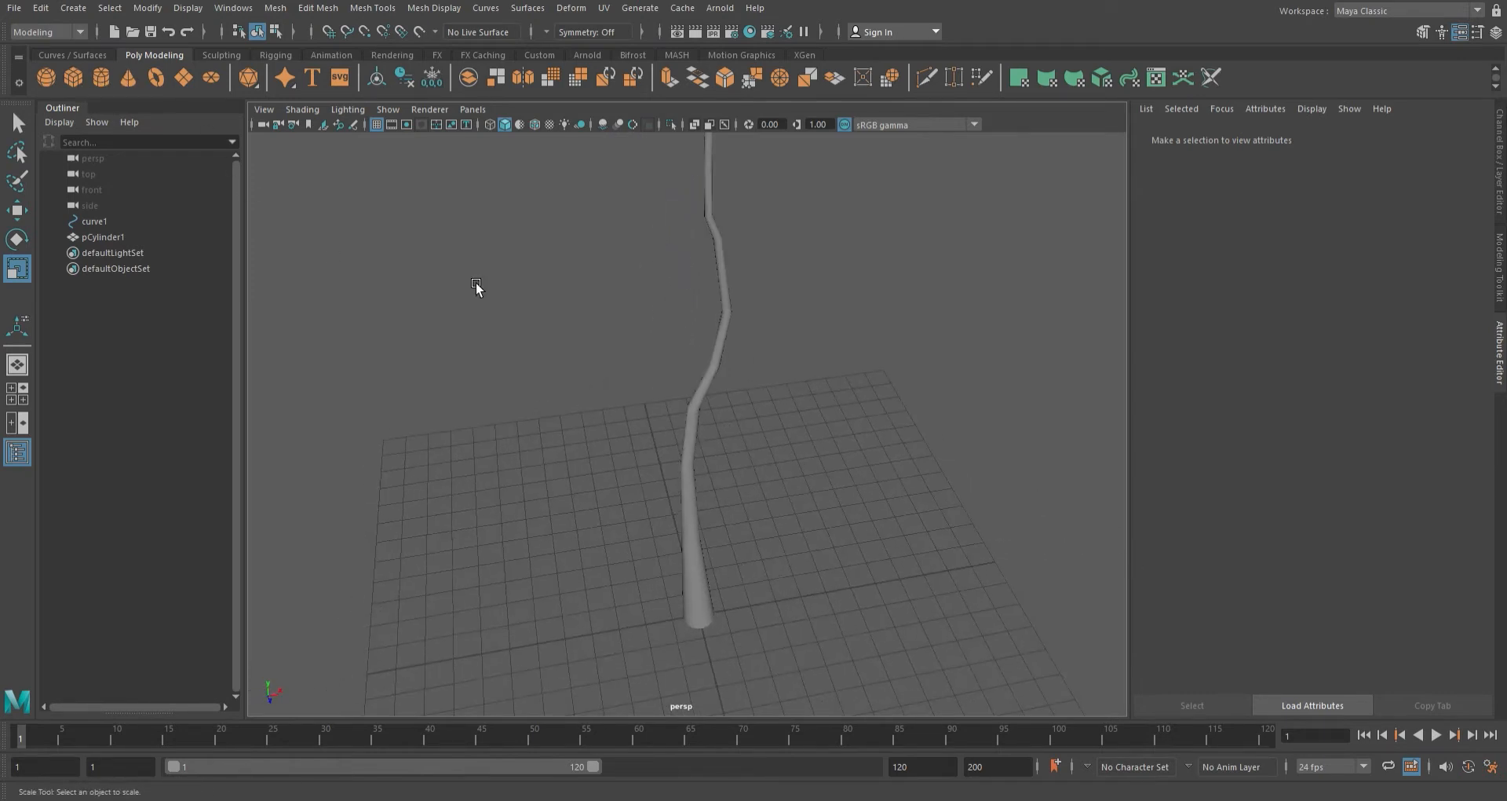
pyautogui.click(701, 593)
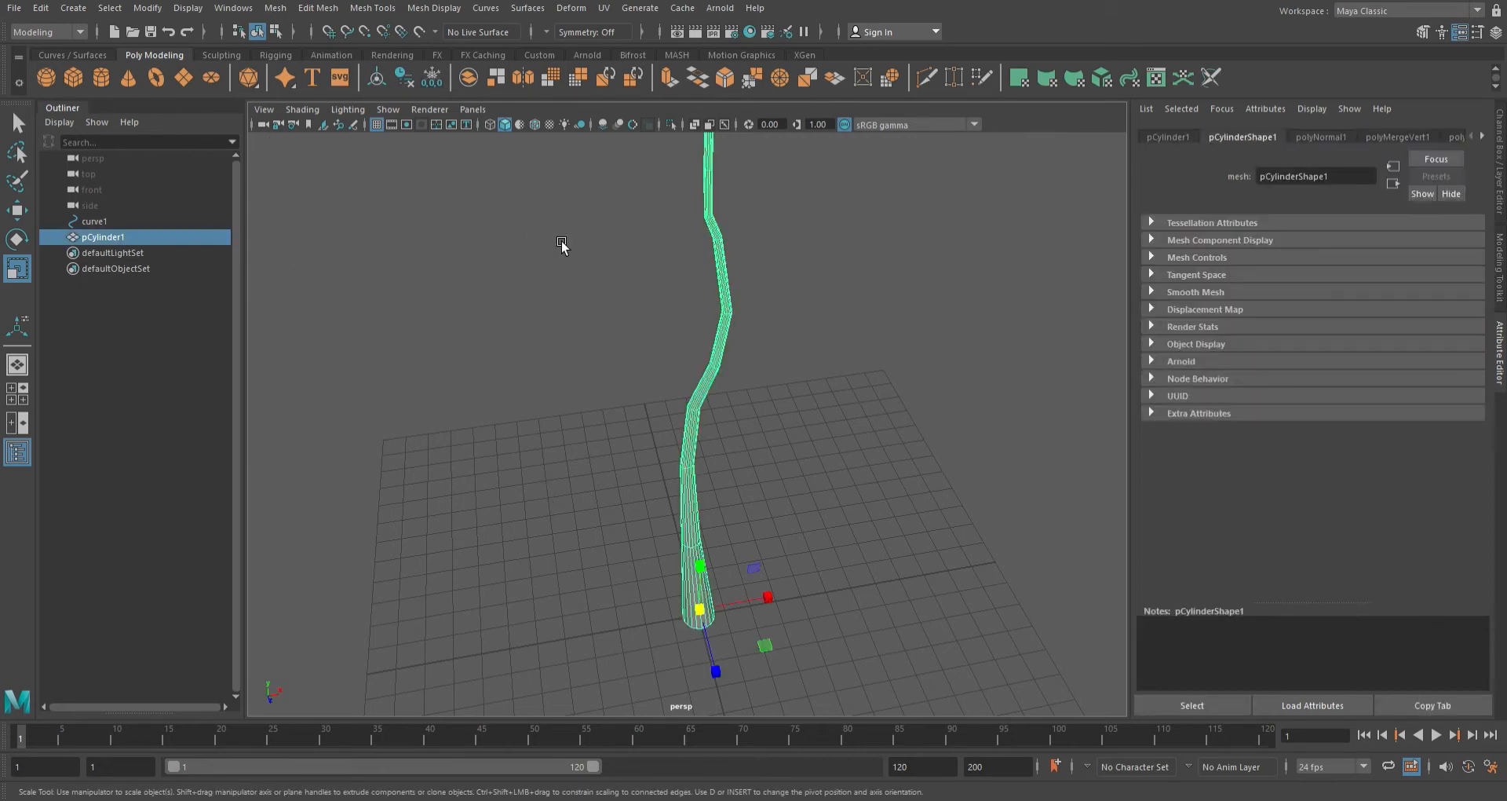
pyautogui.keyDown('alt'); pyautogui.moveTo(583, 252); pyautogui.dragTo(599, 346); pyautogui.keyUp('alt')
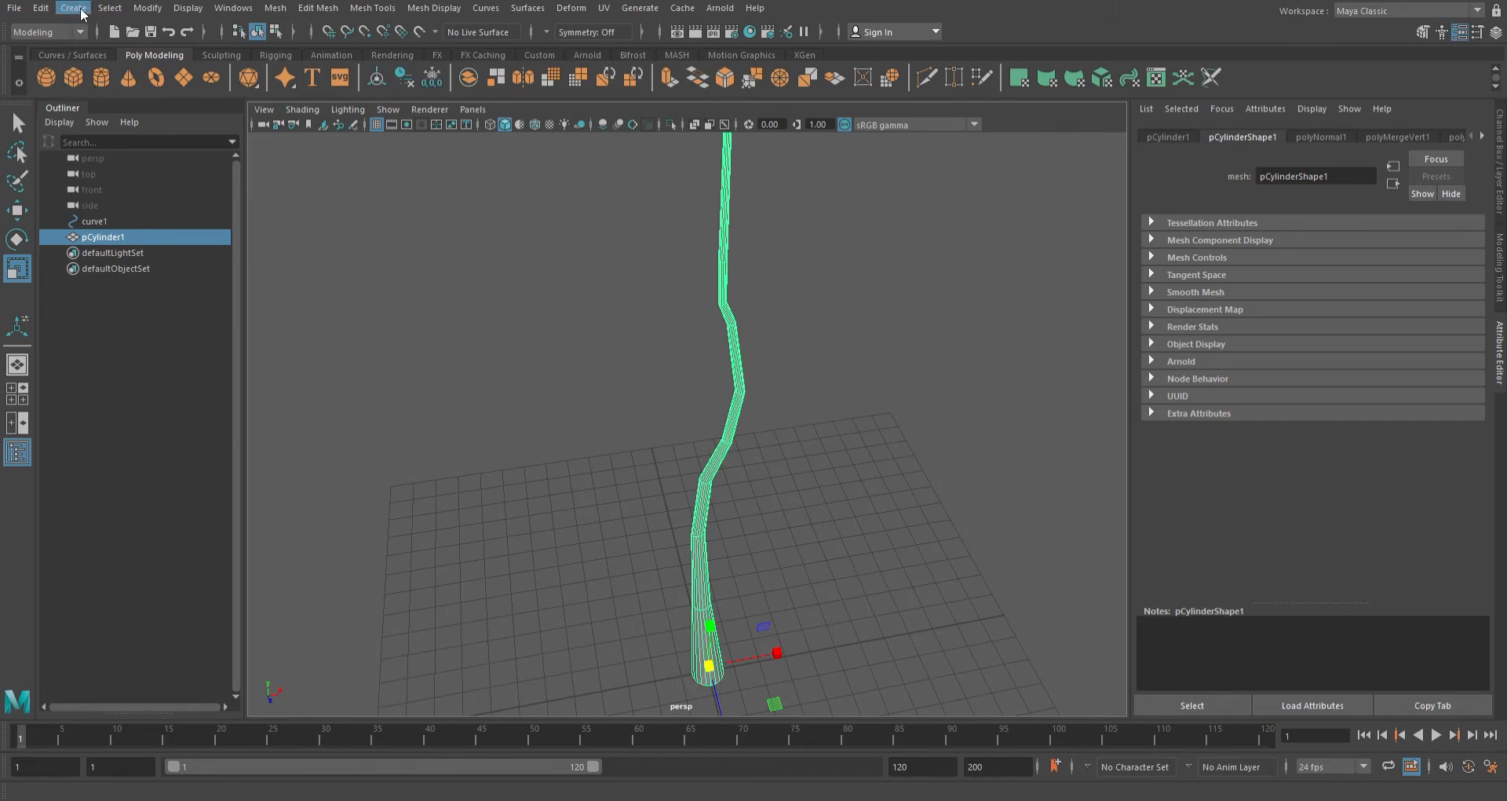
# - Draw a four-span EP curve in the front view for a branch rising from the lower trunk to the right
pyautogui.click(312, 145)
pyautogui.press('space')
pyautogui.press('space')
pyautogui.click(681, 557)
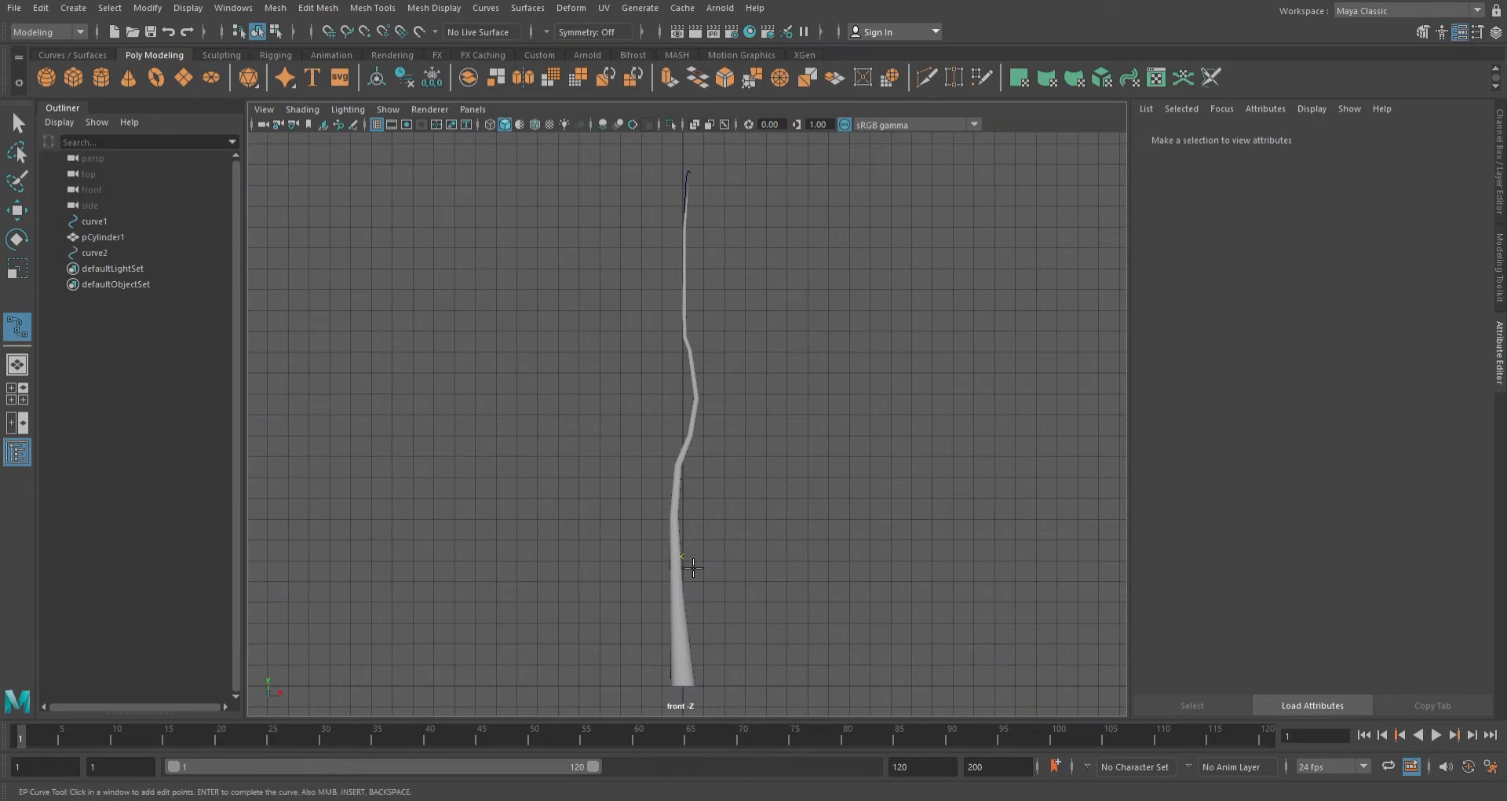
pyautogui.click(700, 539)
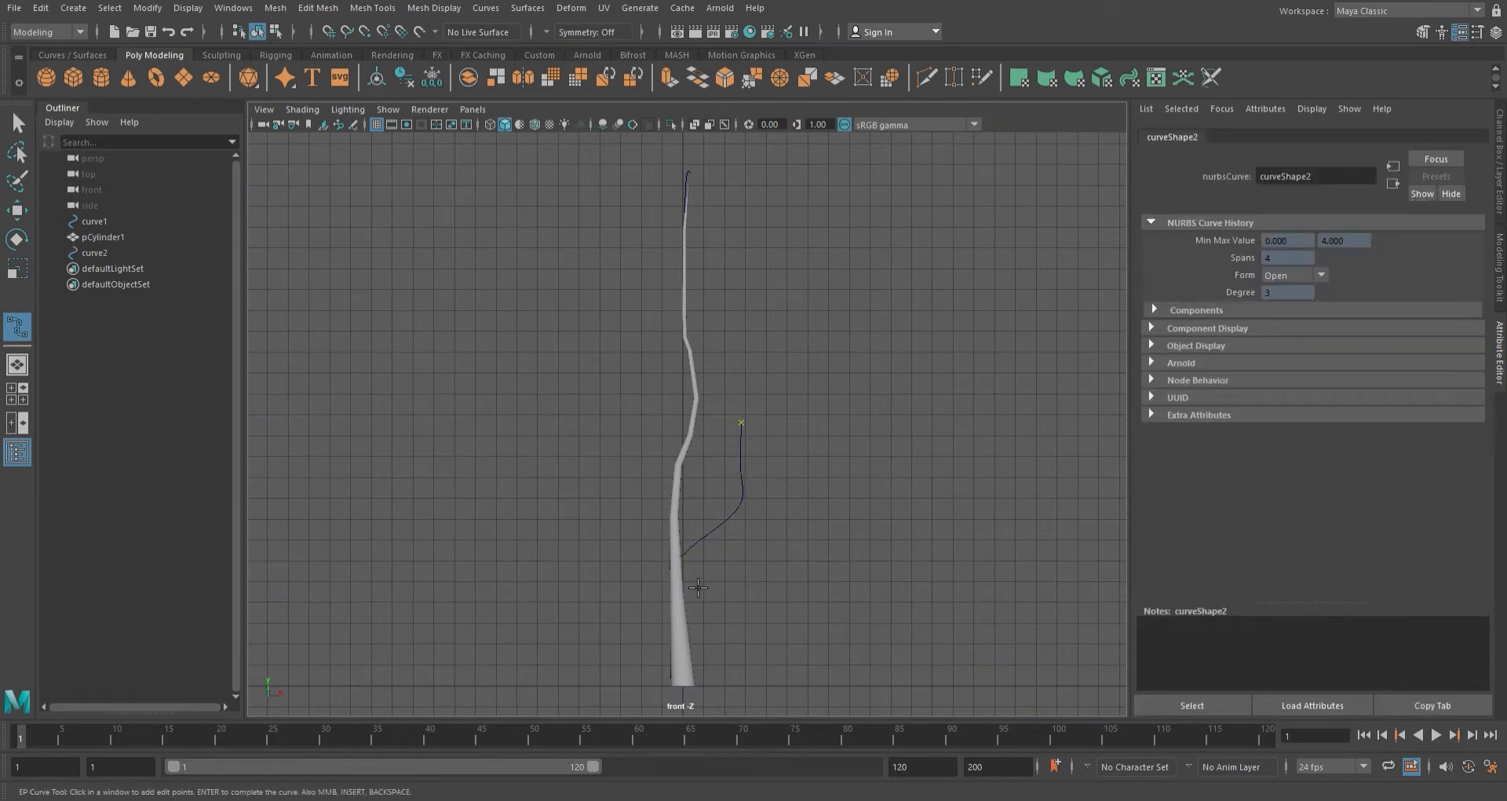
pyautogui.press('Return')
pyautogui.press('w')
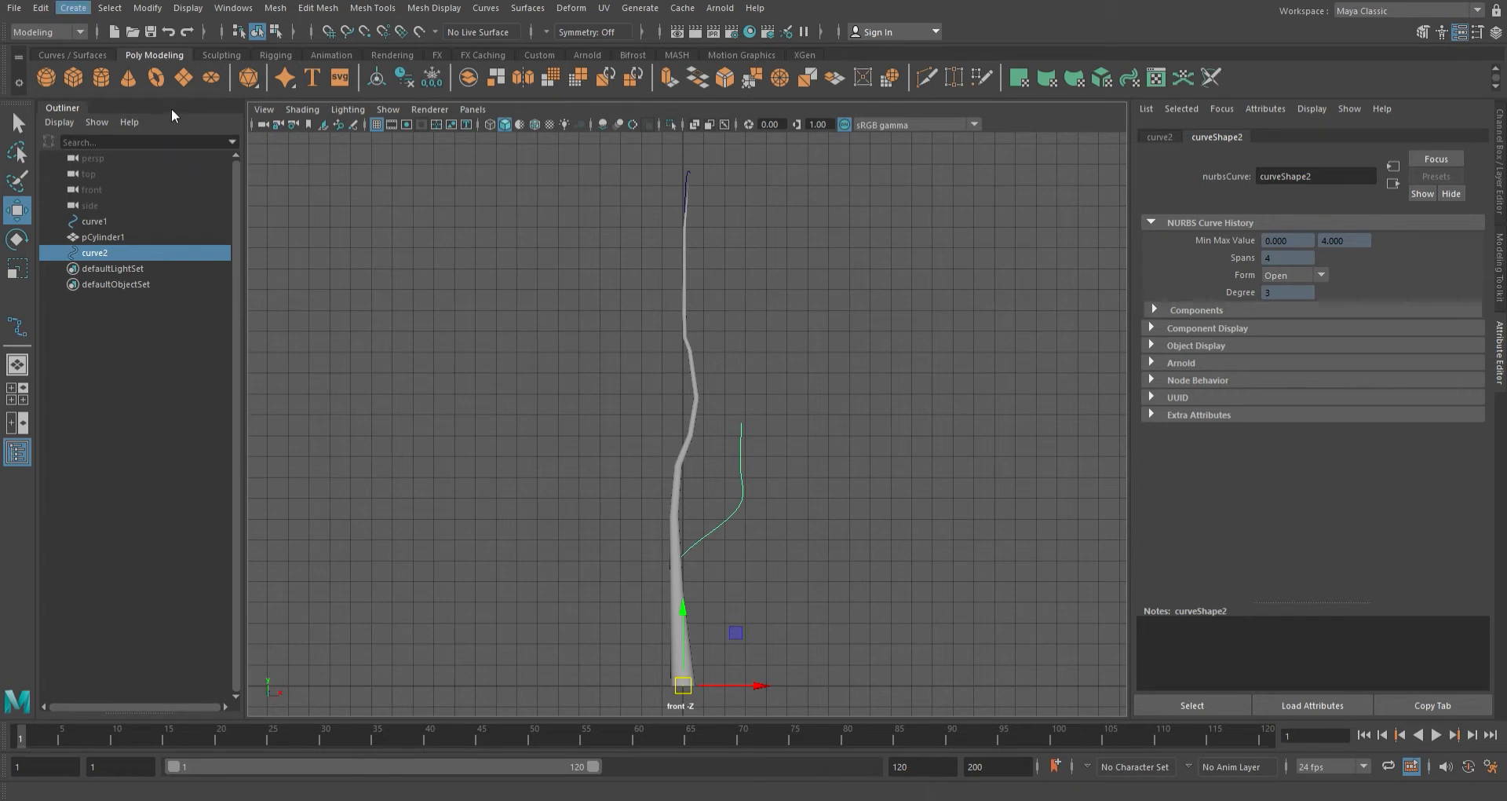
# - Draw a second four-span EP curve for a branch that leaves the middle of the trunk and rises to the left
pyautogui.press('y')
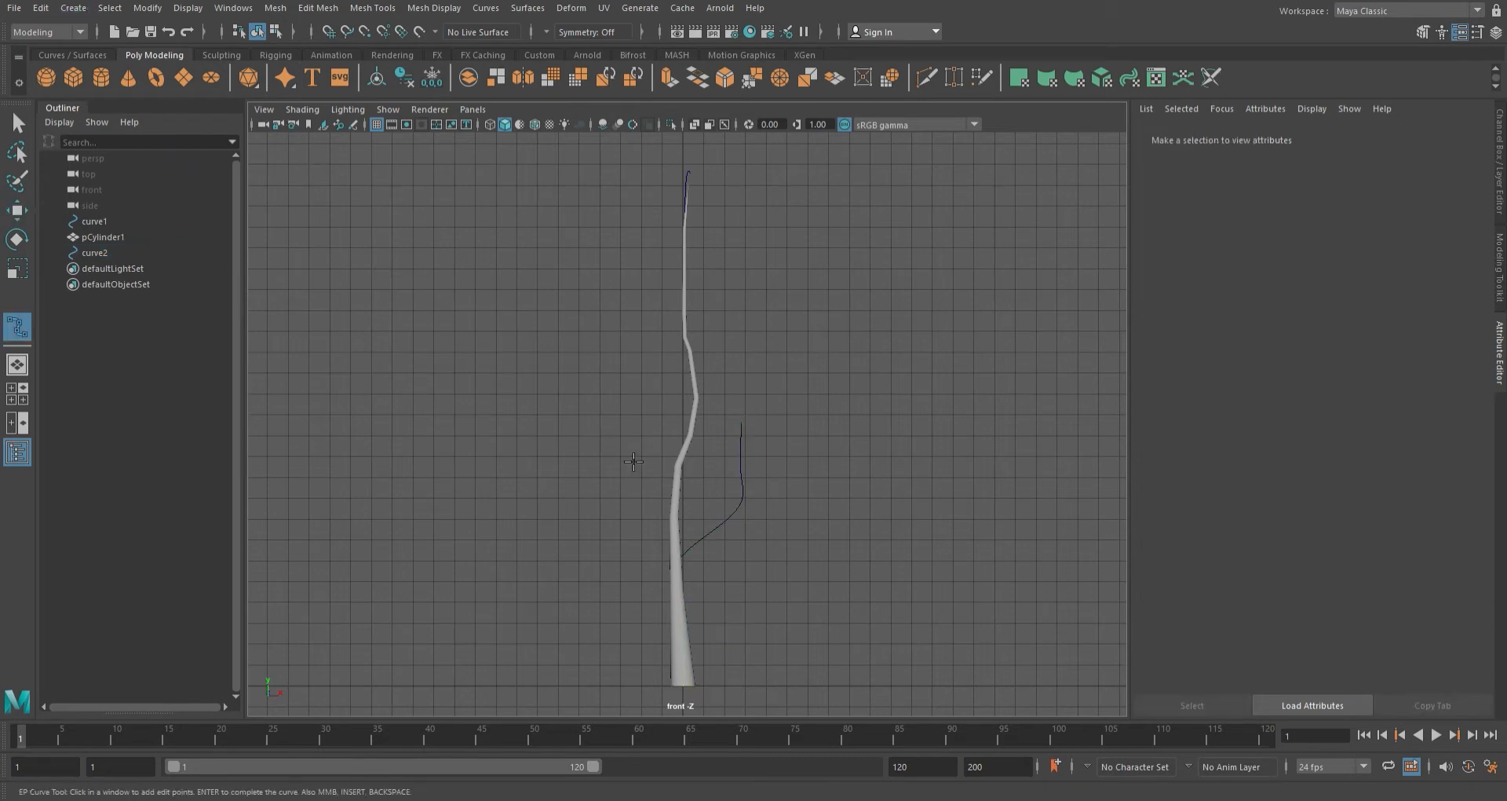
pyautogui.click(676, 496)
pyautogui.click(650, 489)
pyautogui.click(632, 449)
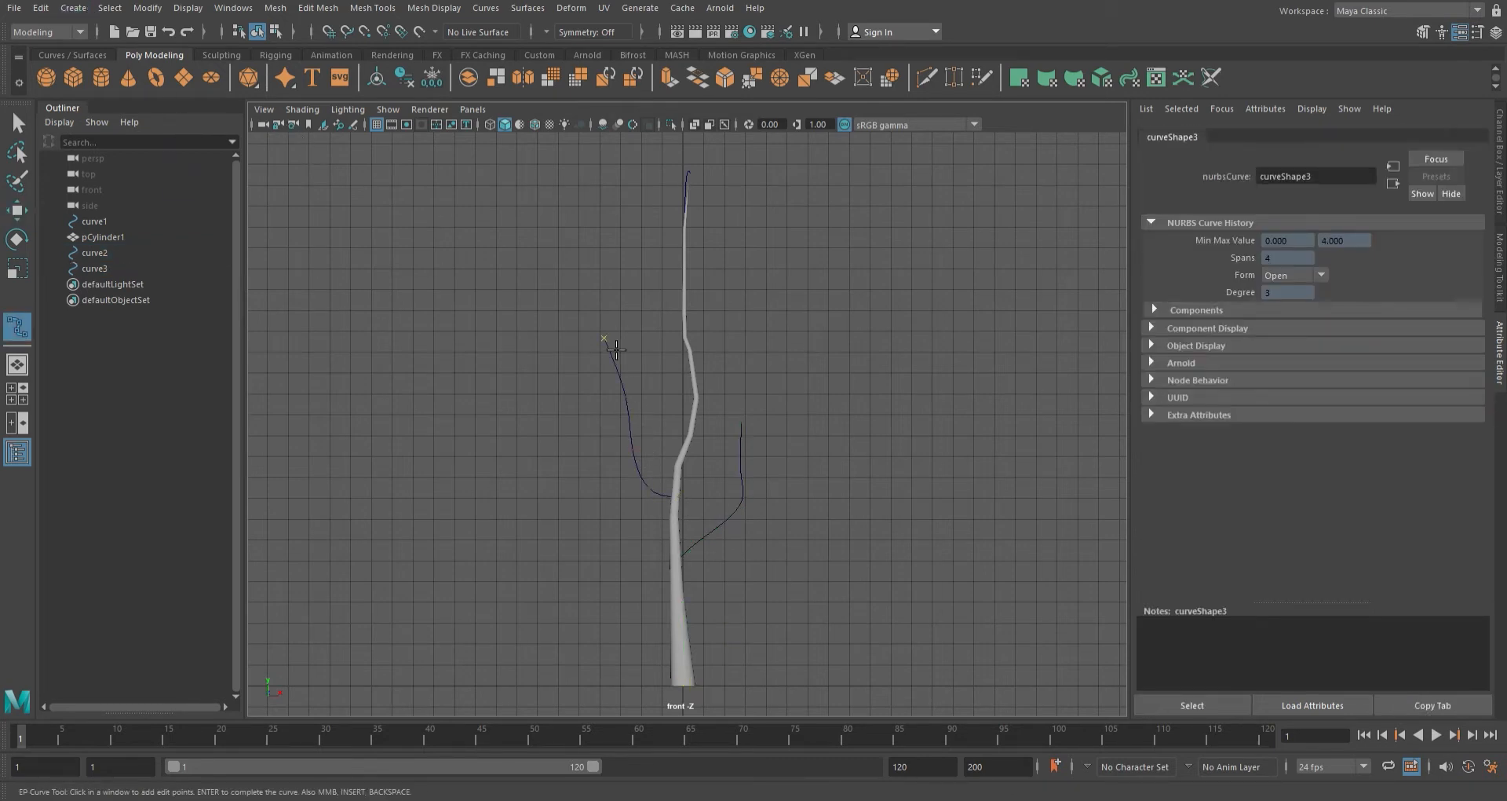
pyautogui.press('Return')
pyautogui.press('w')
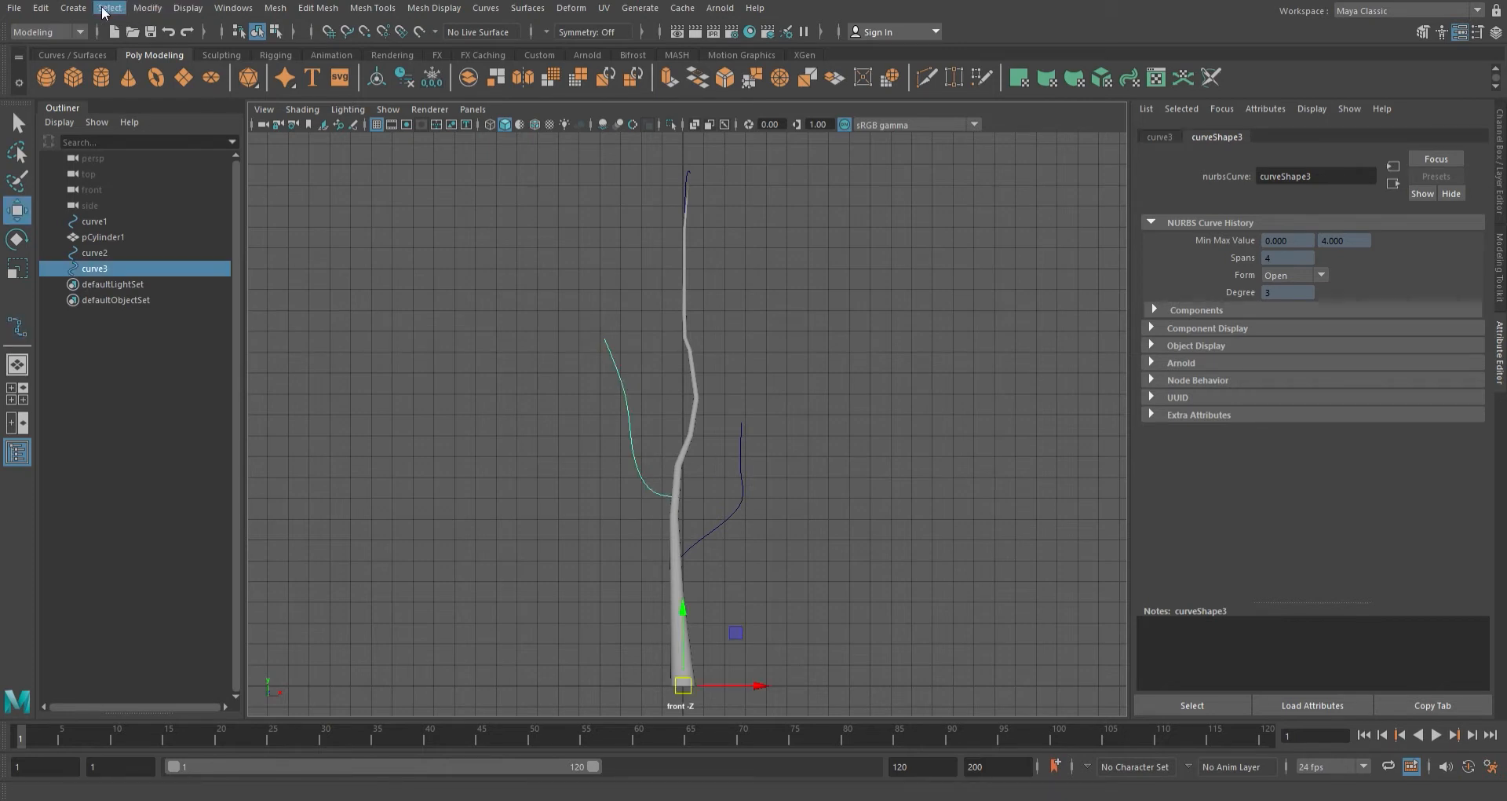
# - Draw a third four-span EP curve for a branch that starts at the trunk's upper bend and rises to the right
pyautogui.click(311, 140)
pyautogui.click(697, 402)
pyautogui.click(722, 404)
pyautogui.click(749, 384)
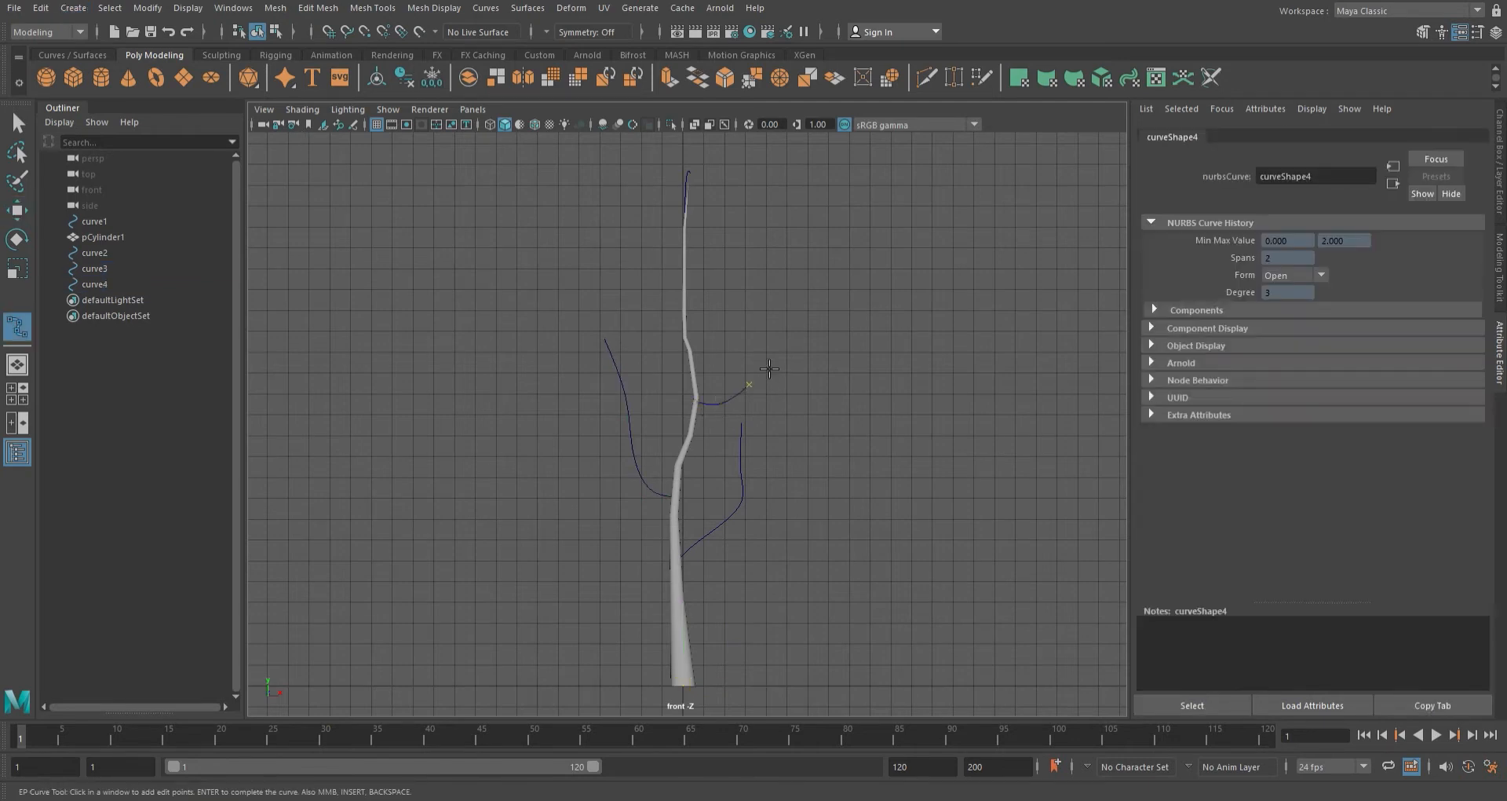
pyautogui.click(835, 281)
pyautogui.press('Return')
pyautogui.press('w')
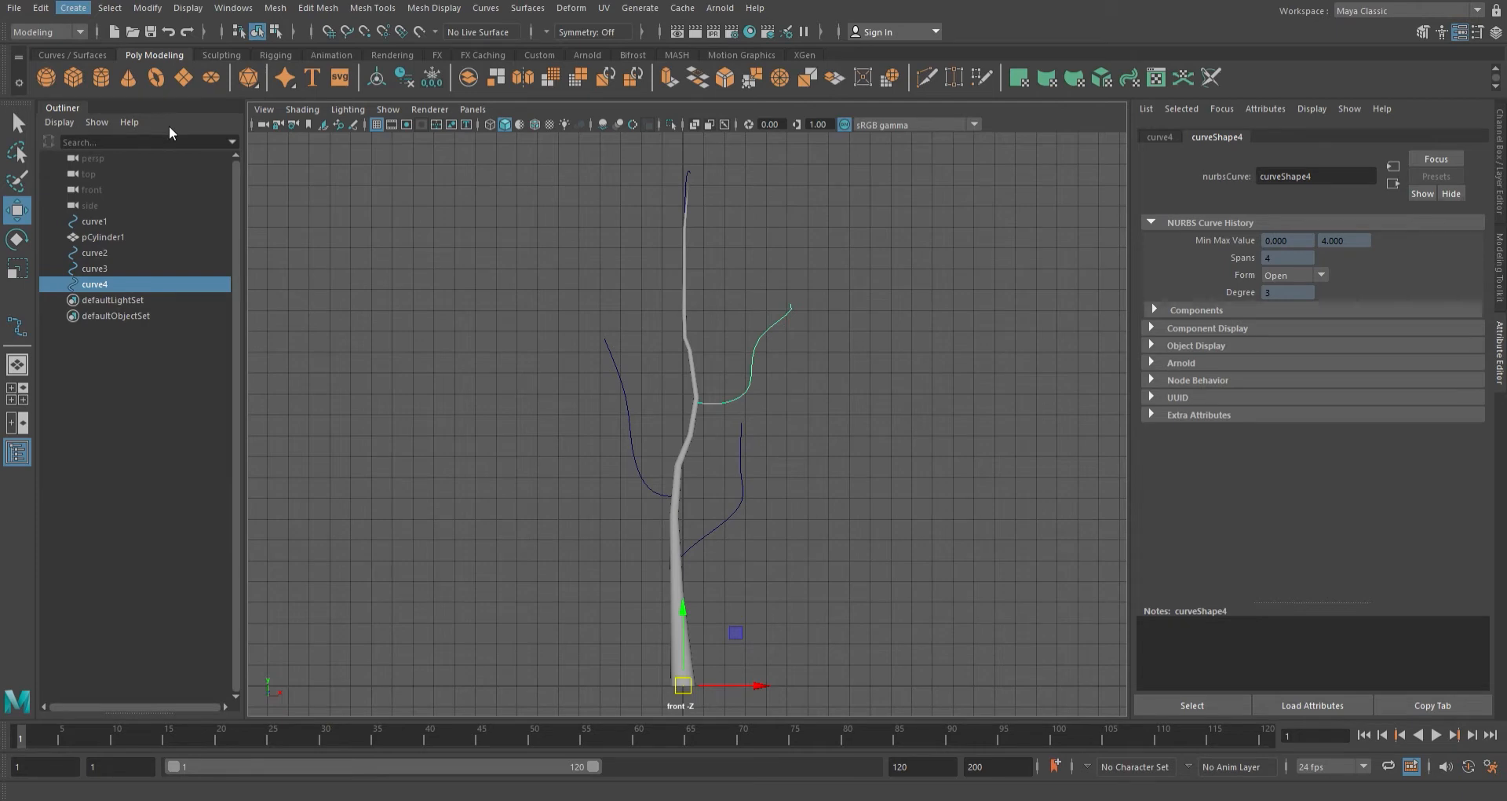
pyautogui.click(751, 284)
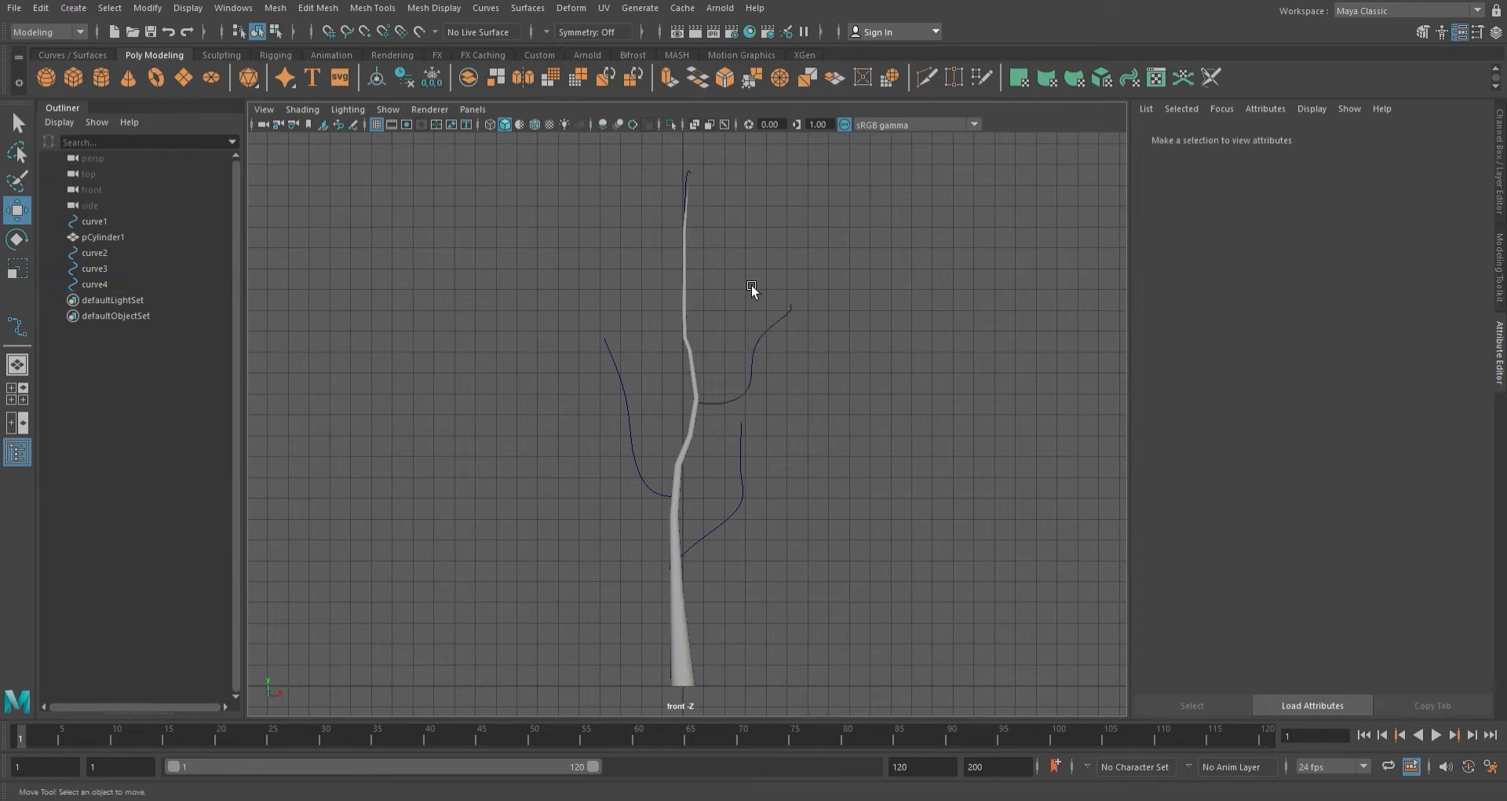
# - Move the lowest right-hand branch curve straight down until its start point sits at ground level inside the trunk's base
pyautogui.click(701, 436)
pyautogui.press('space')
pyautogui.press('space')
pyautogui.click(862, 361)
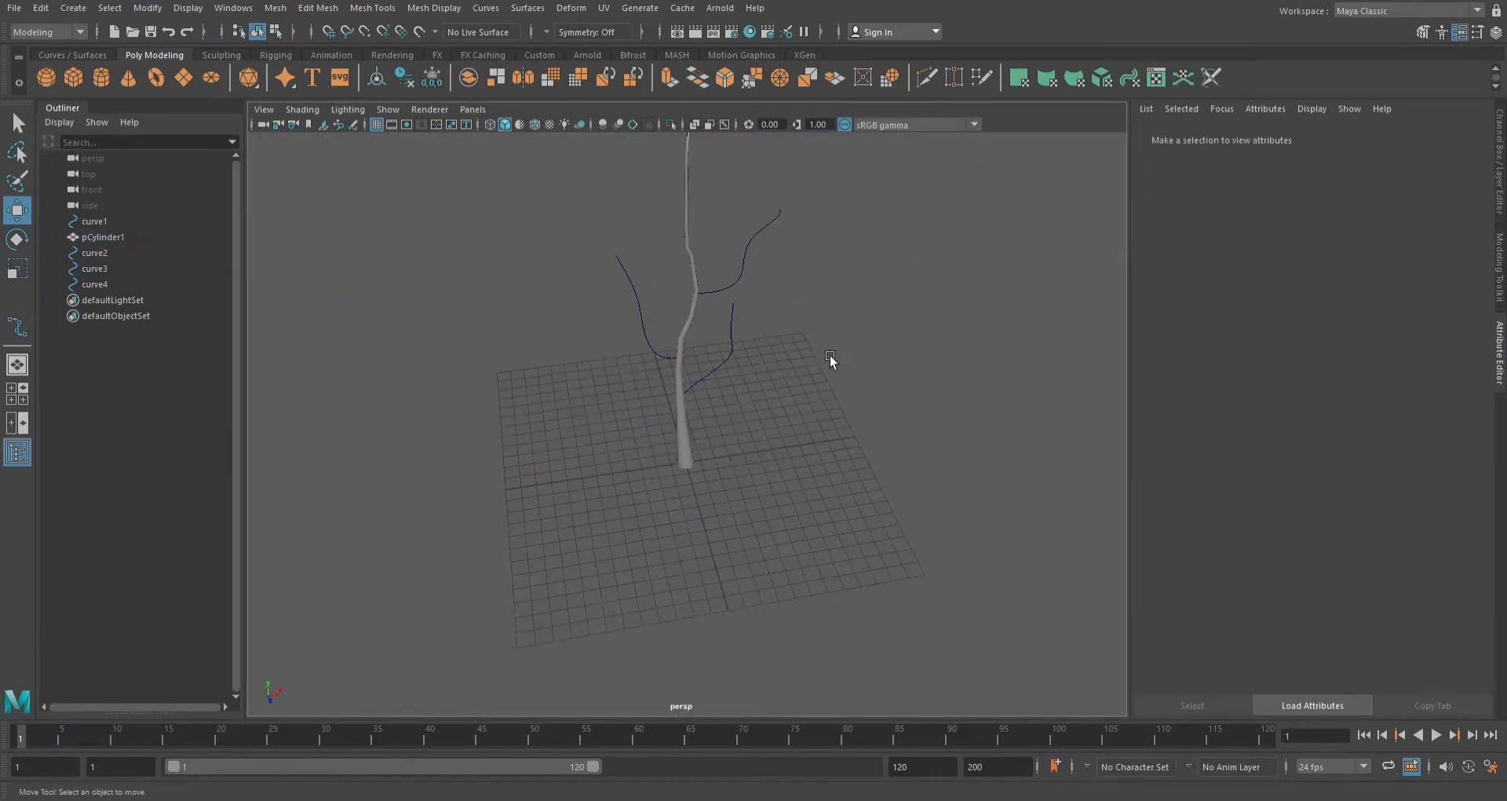
pyautogui.scroll(3, 785, 354)
pyautogui.click(704, 317)
pyautogui.press('4')
pyautogui.press('5')
pyautogui.moveTo(643, 328)
pyautogui.keyDown('alt'); pyautogui.mouseDown()
pyautogui.moveTo(758, 347)
pyautogui.moveTo(766, 290)
pyautogui.mouseUp(); pyautogui.keyUp('alt')
pyautogui.press('space')
pyautogui.press('space')
pyautogui.scroll(-3, 653, 471)
pyautogui.scroll(3, 664, 423)
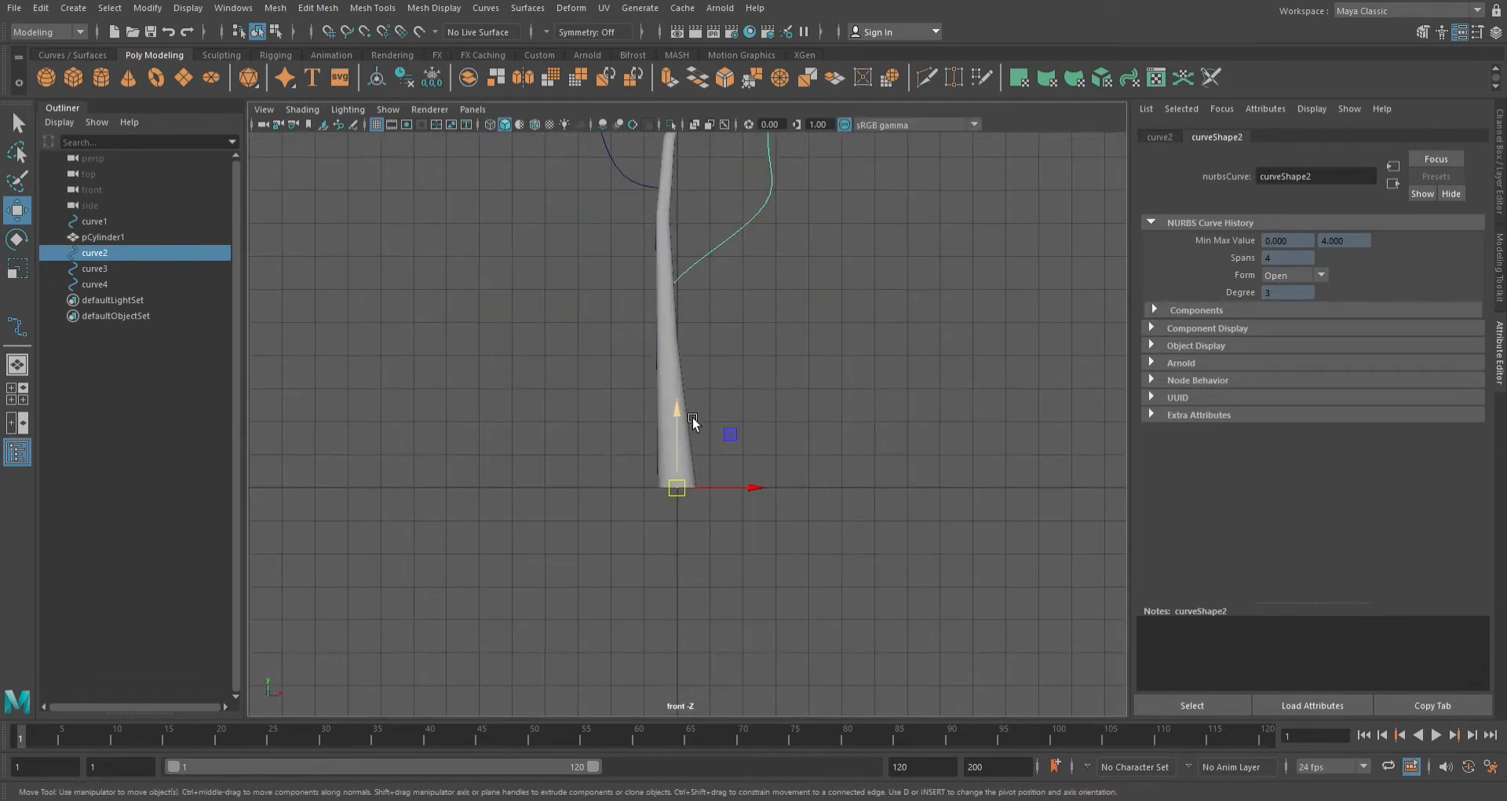
pyautogui.press('4')
pyautogui.moveTo(692, 487); pyautogui.dragTo(702, 652)
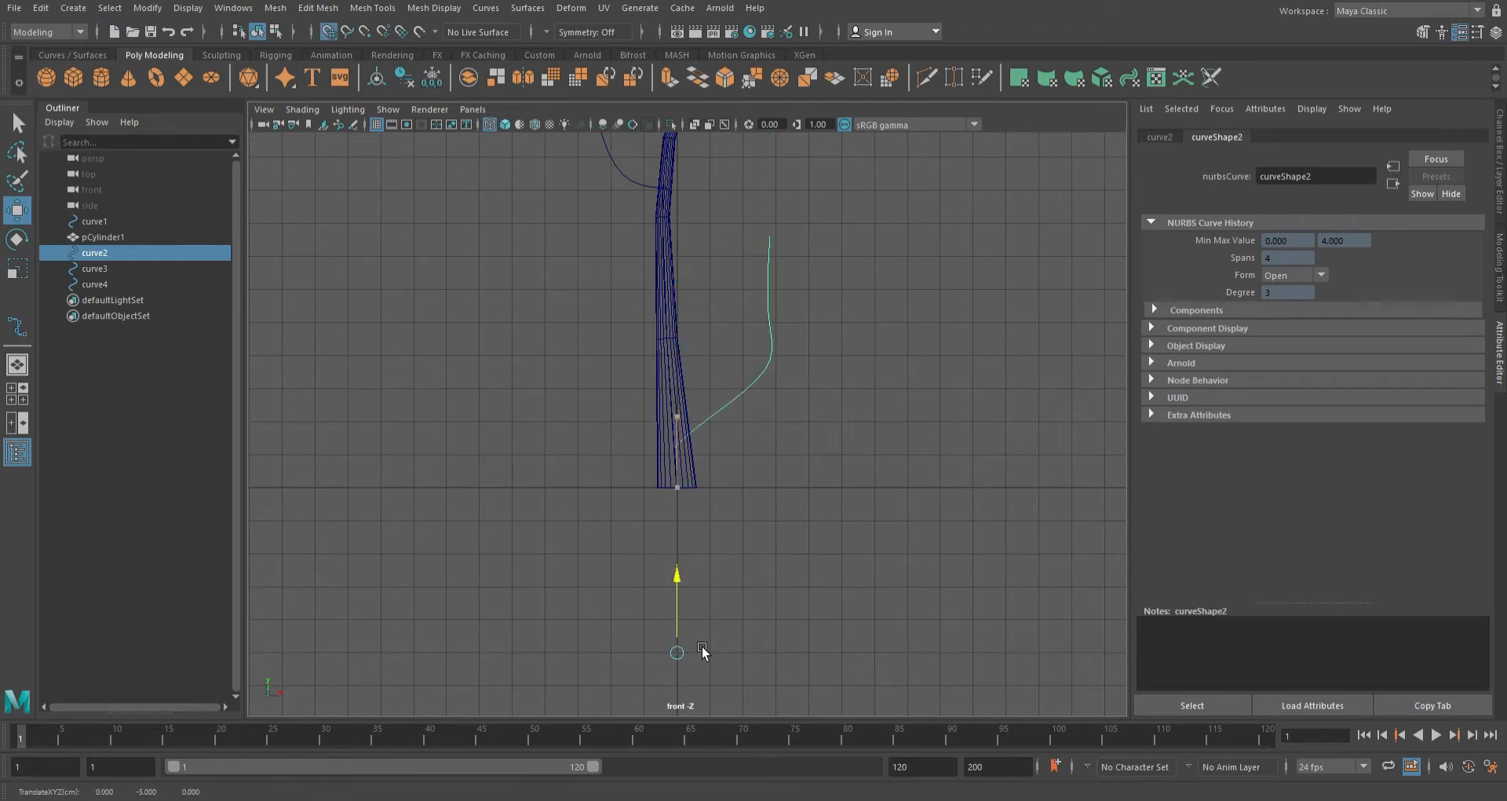
pyautogui.moveTo(701, 700); pyautogui.dragTo(700, 700)
pyautogui.keyDown('alt'); pyautogui.moveTo(787, 505); pyautogui.dragTo(776, 431, button='middle'); pyautogui.keyUp('alt')
pyautogui.moveTo(688, 615); pyautogui.dragTo(688, 621)
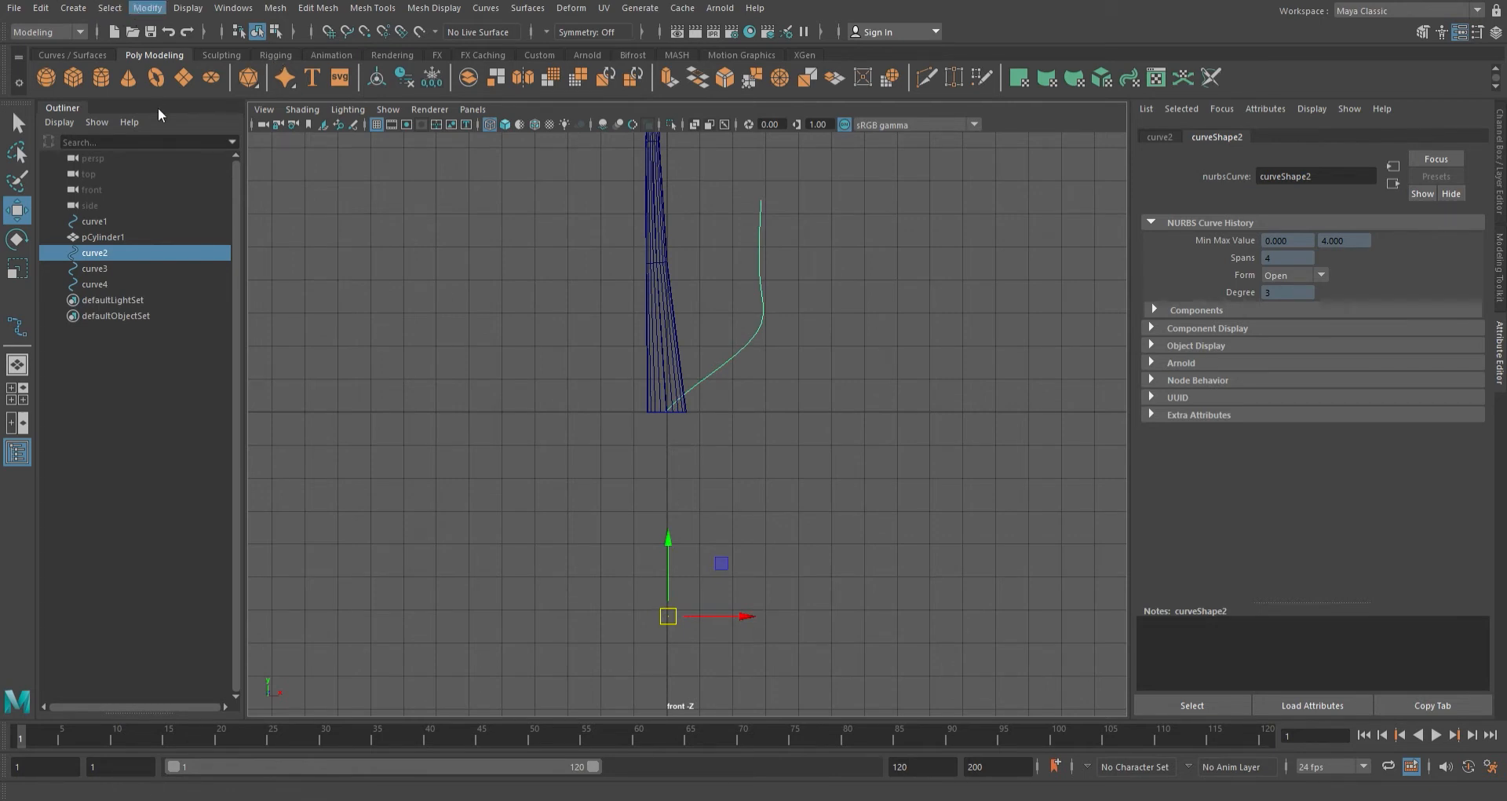
# - Center the pivot of the lowest right-hand branch curve on the curve itself
pyautogui.click(181, 118)
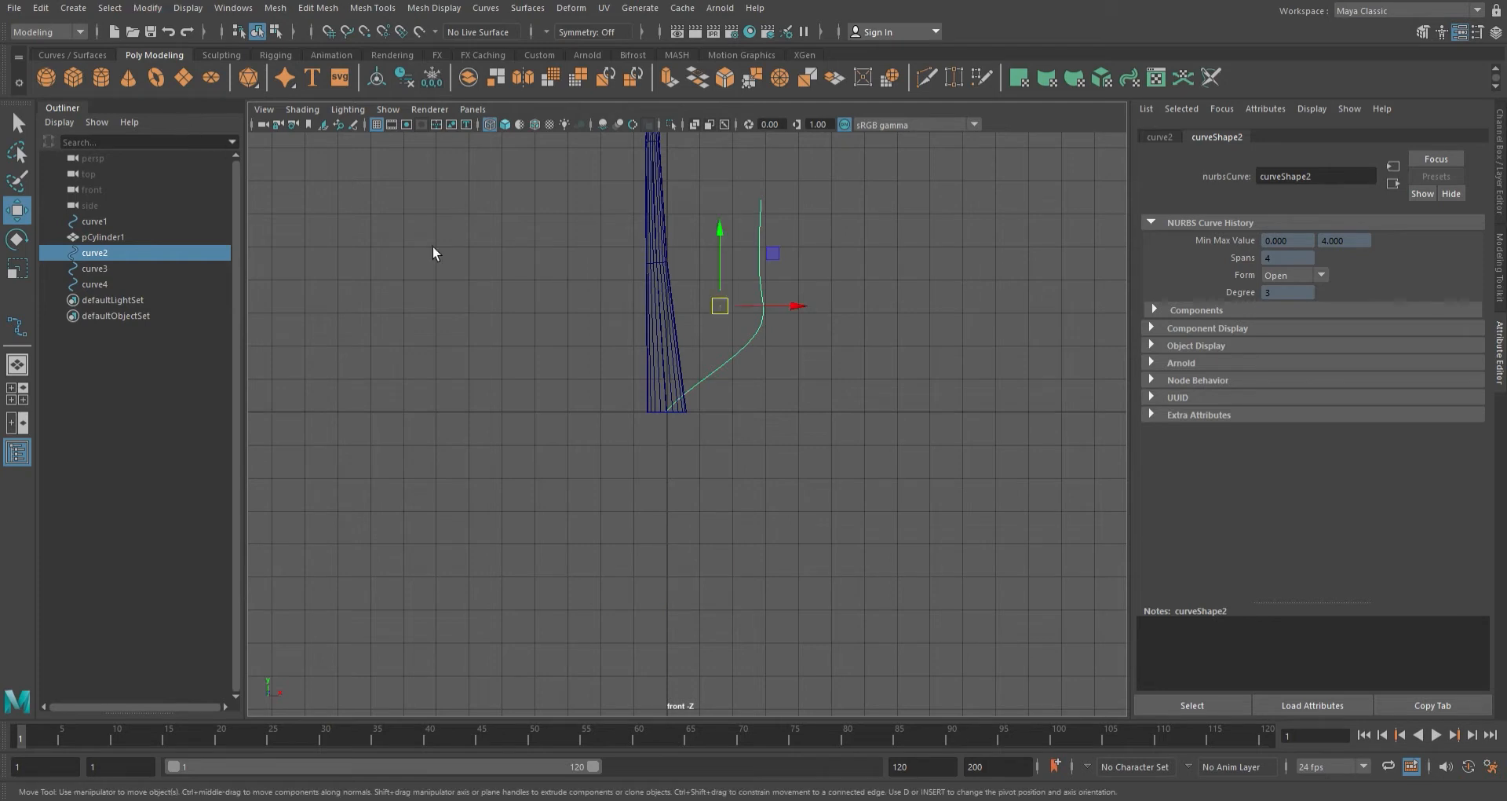
pyautogui.scroll(5, 717, 316)
pyautogui.keyDown('alt'); pyautogui.moveTo(762, 193); pyautogui.dragTo(775, 336, button='middle'); pyautogui.keyUp('alt')
pyautogui.moveTo(788, 267); pyautogui.dragTo(797, 271)
pyautogui.scroll(-6, 815, 265)
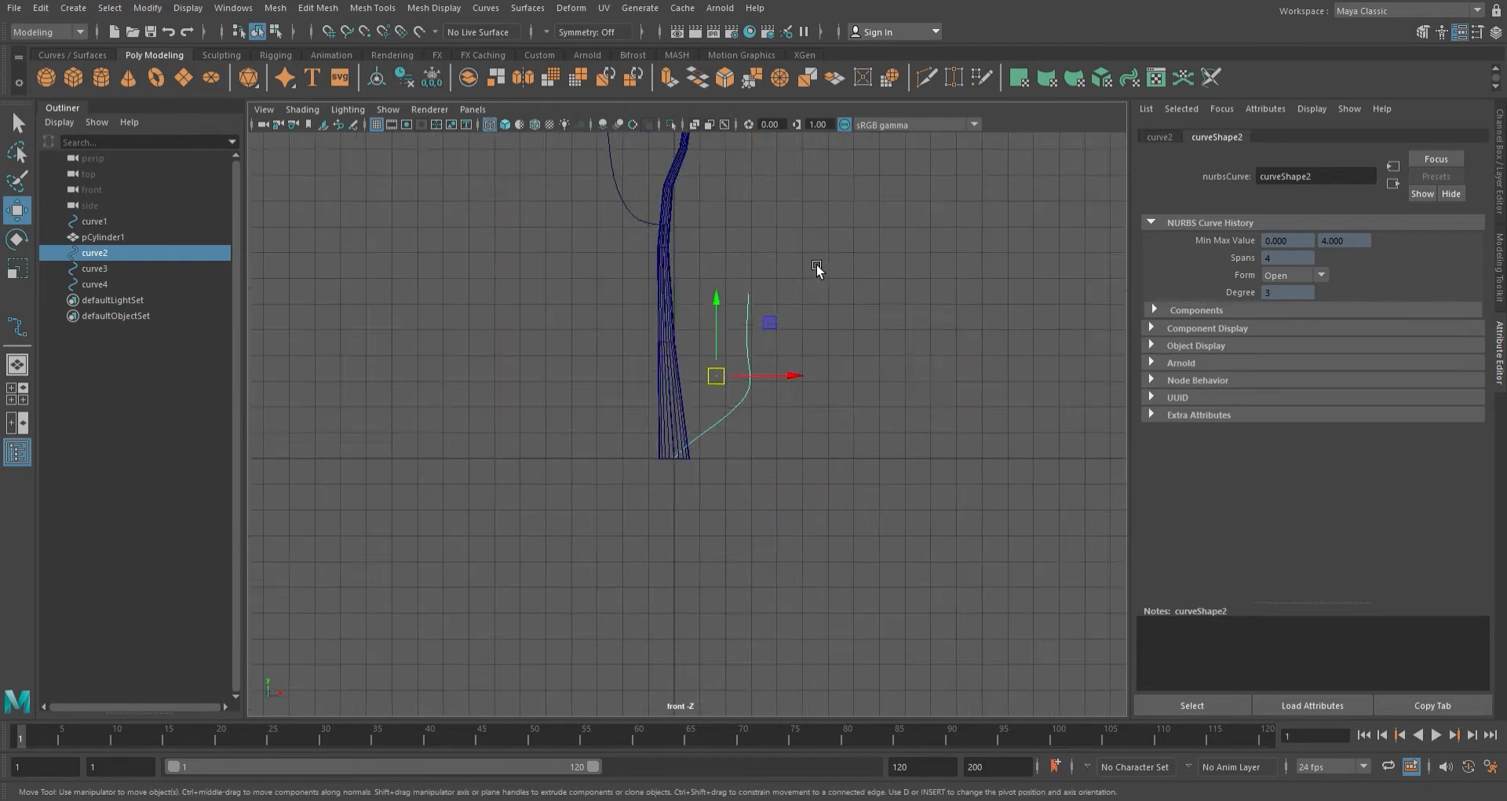
# - Center the left branch curve's pivot, then move the curve straight down until its start point sits at the origin inside the trunk's base
pyautogui.scroll(1, 816, 265)
pyautogui.keyDown('alt'); pyautogui.moveTo(849, 259); pyautogui.dragTo(832, 470, button='middle'); pyautogui.keyUp('alt')
pyautogui.moveTo(606, 416); pyautogui.dragTo(628, 416)
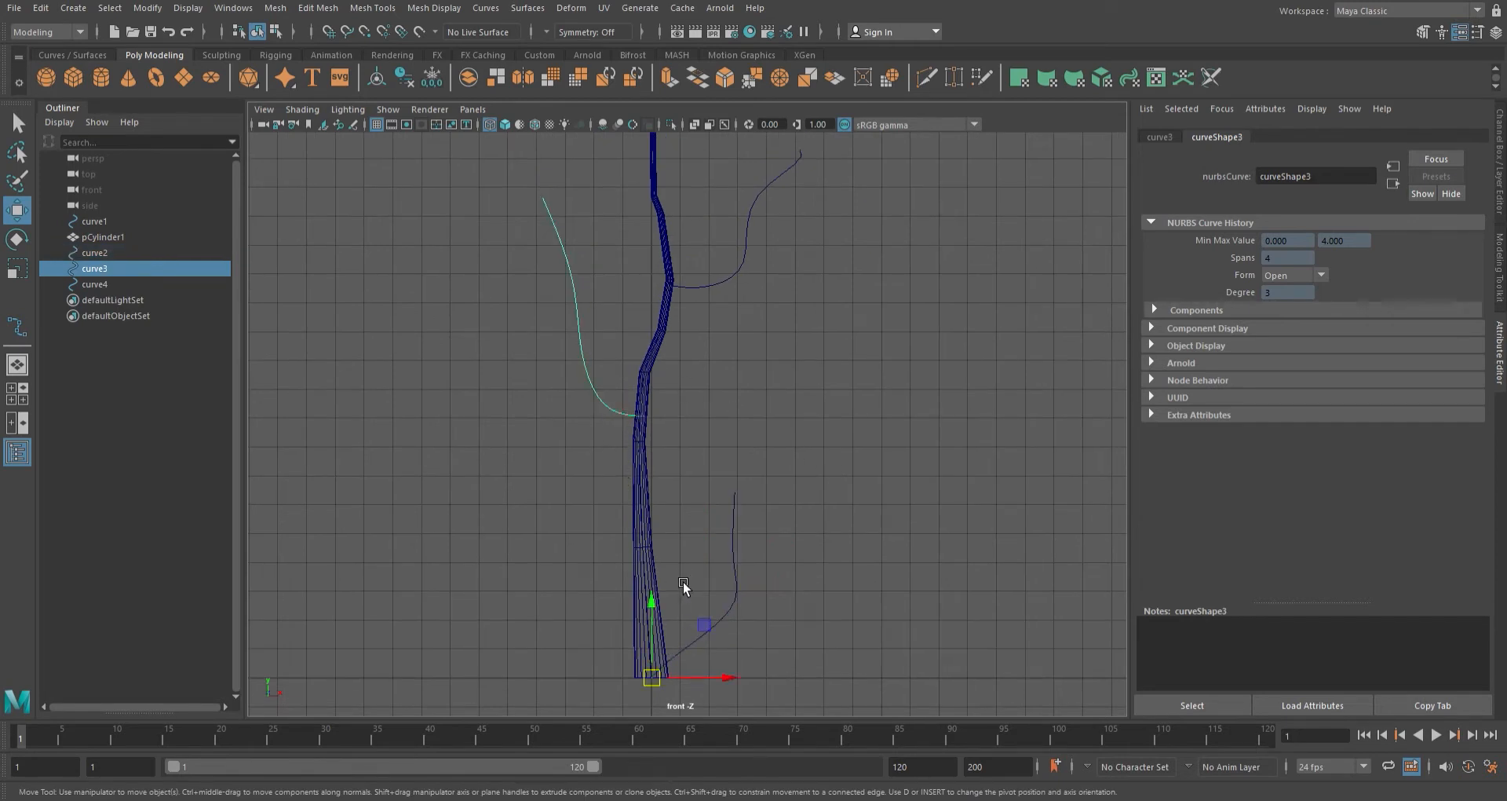
pyautogui.click(190, 128)
pyautogui.keyDown('alt'); pyautogui.moveTo(594, 402); pyautogui.dragTo(607, 275, button='middle'); pyautogui.keyUp('alt')
pyautogui.press('x')
pyautogui.moveTo(606, 163); pyautogui.dragTo(647, 450)
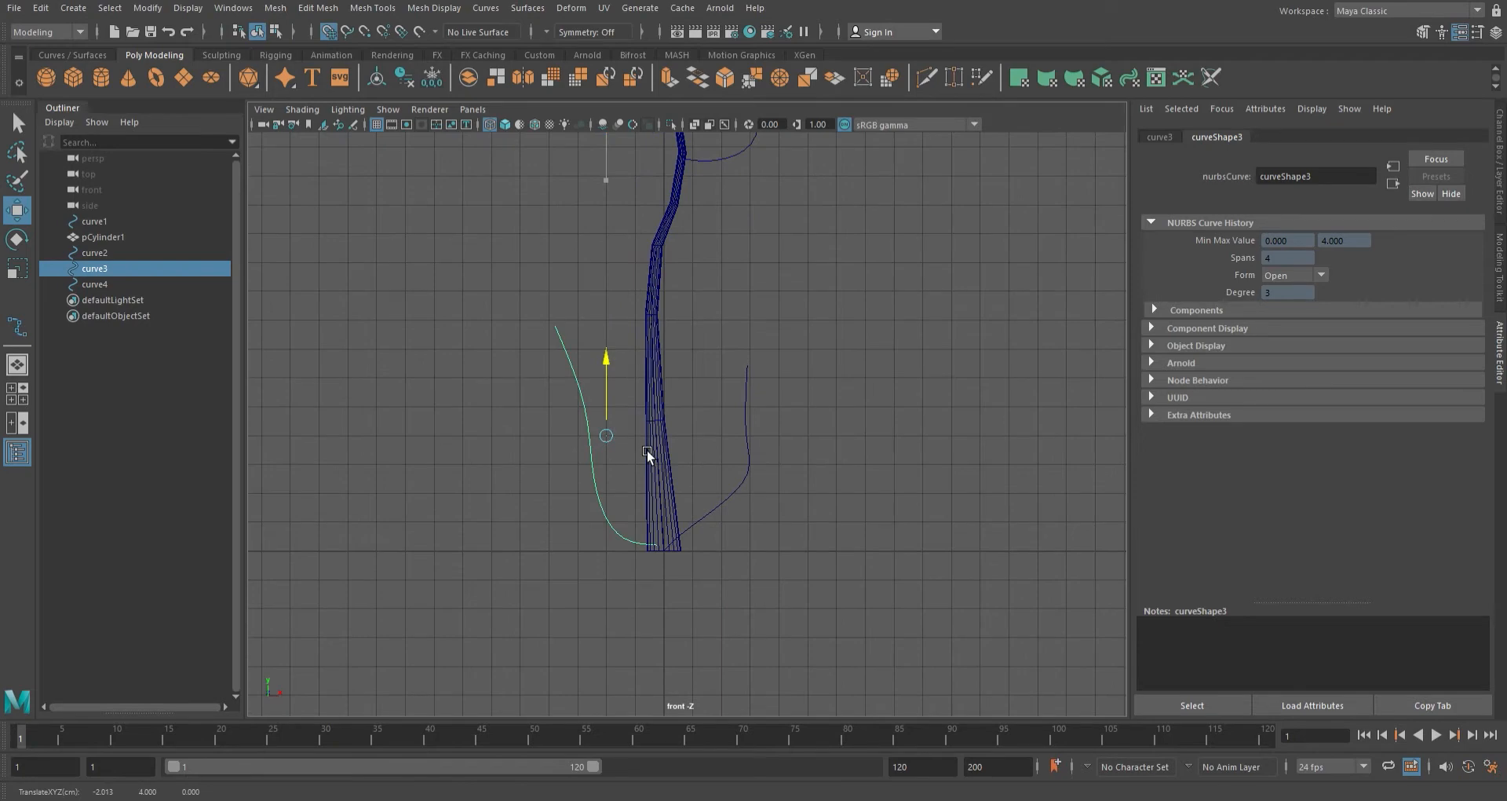
pyautogui.scroll(5, 655, 463)
pyautogui.keyDown('alt'); pyautogui.moveTo(662, 474); pyautogui.dragTo(654, 388, button='middle'); pyautogui.keyUp('alt')
pyautogui.moveTo(530, 385); pyautogui.dragTo(533, 383)
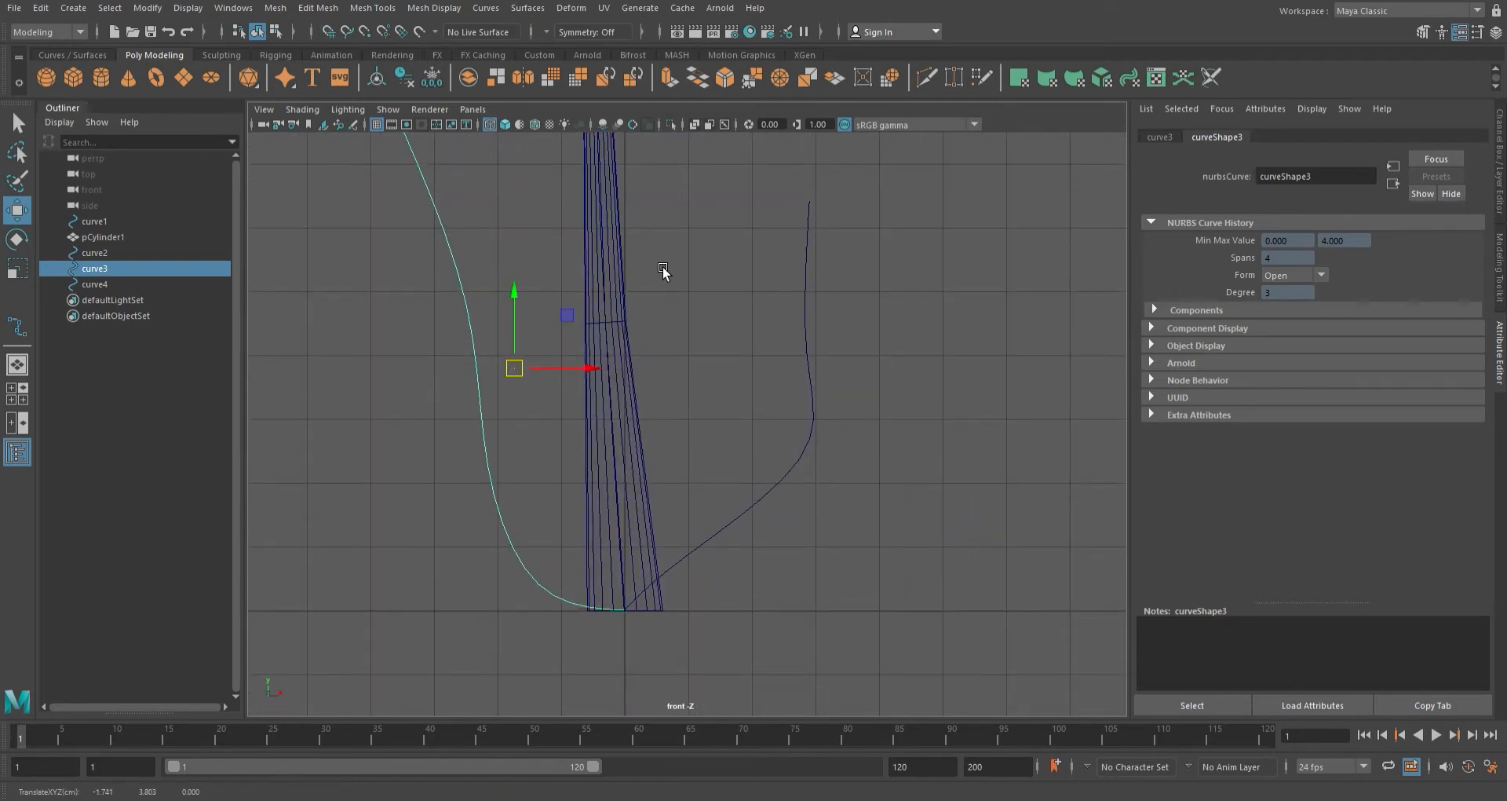
# - Center the pivot of the upper right-hand branch curve and move it down so its start point meets the other curves at the origin
pyautogui.scroll(-5, 691, 287)
pyautogui.keyDown('alt'); pyautogui.moveTo(712, 290); pyautogui.dragTo(717, 390, button='middle'); pyautogui.keyUp('alt')
pyautogui.click(735, 294)
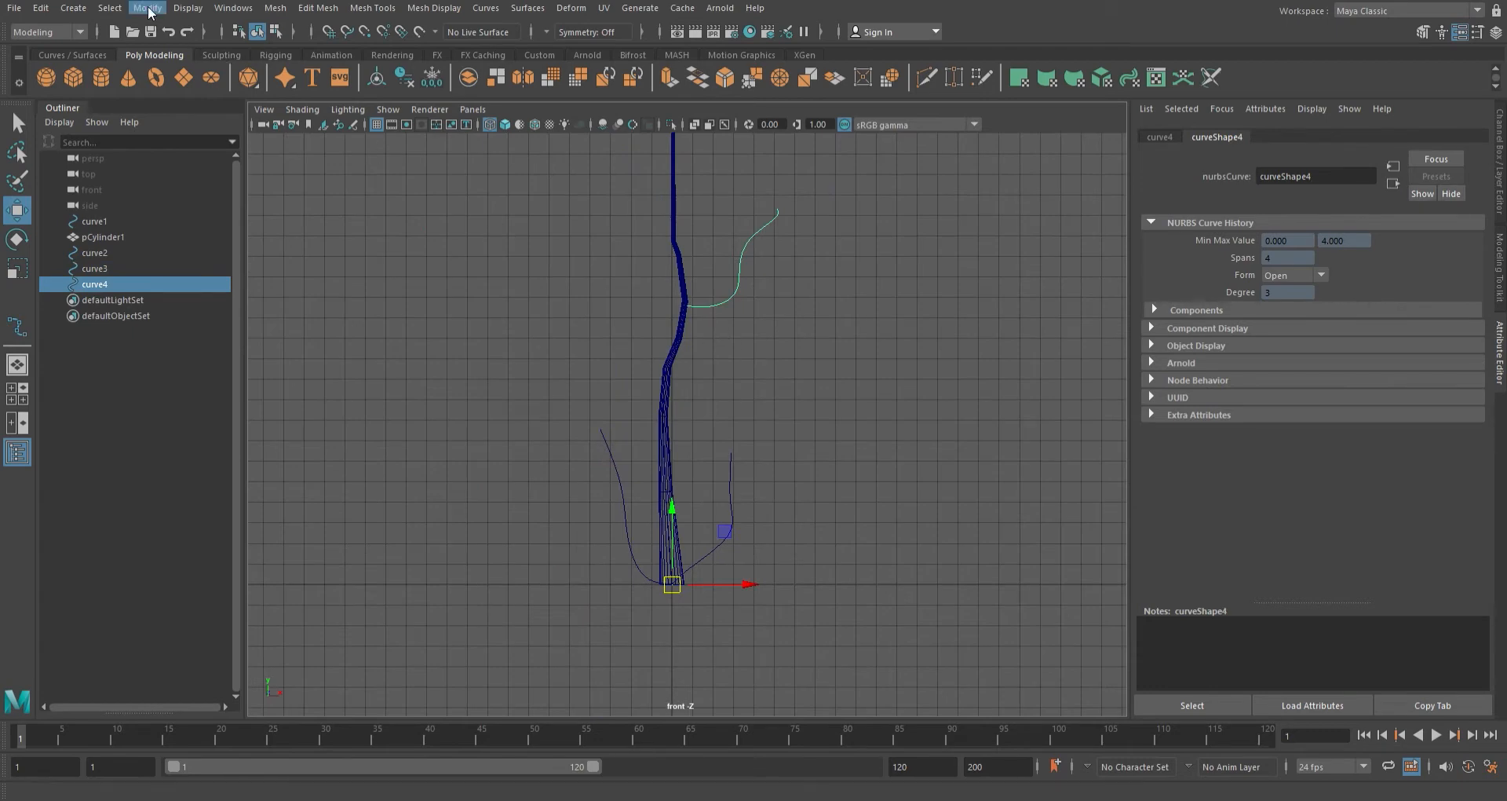
pyautogui.click(170, 108)
pyautogui.moveTo(738, 260); pyautogui.dragTo(740, 561)
pyautogui.scroll(3, 734, 558)
pyautogui.scroll(4, 801, 431)
pyautogui.keyDown('alt'); pyautogui.moveTo(738, 612); pyautogui.dragTo(792, 295, button='middle'); pyautogui.keyUp('alt')
pyautogui.moveTo(893, 337); pyautogui.dragTo(853, 248)
# - In the perspective view, move the trunk mesh back along Z off the curves' start point and delete the history on all objects
pyautogui.press('space')
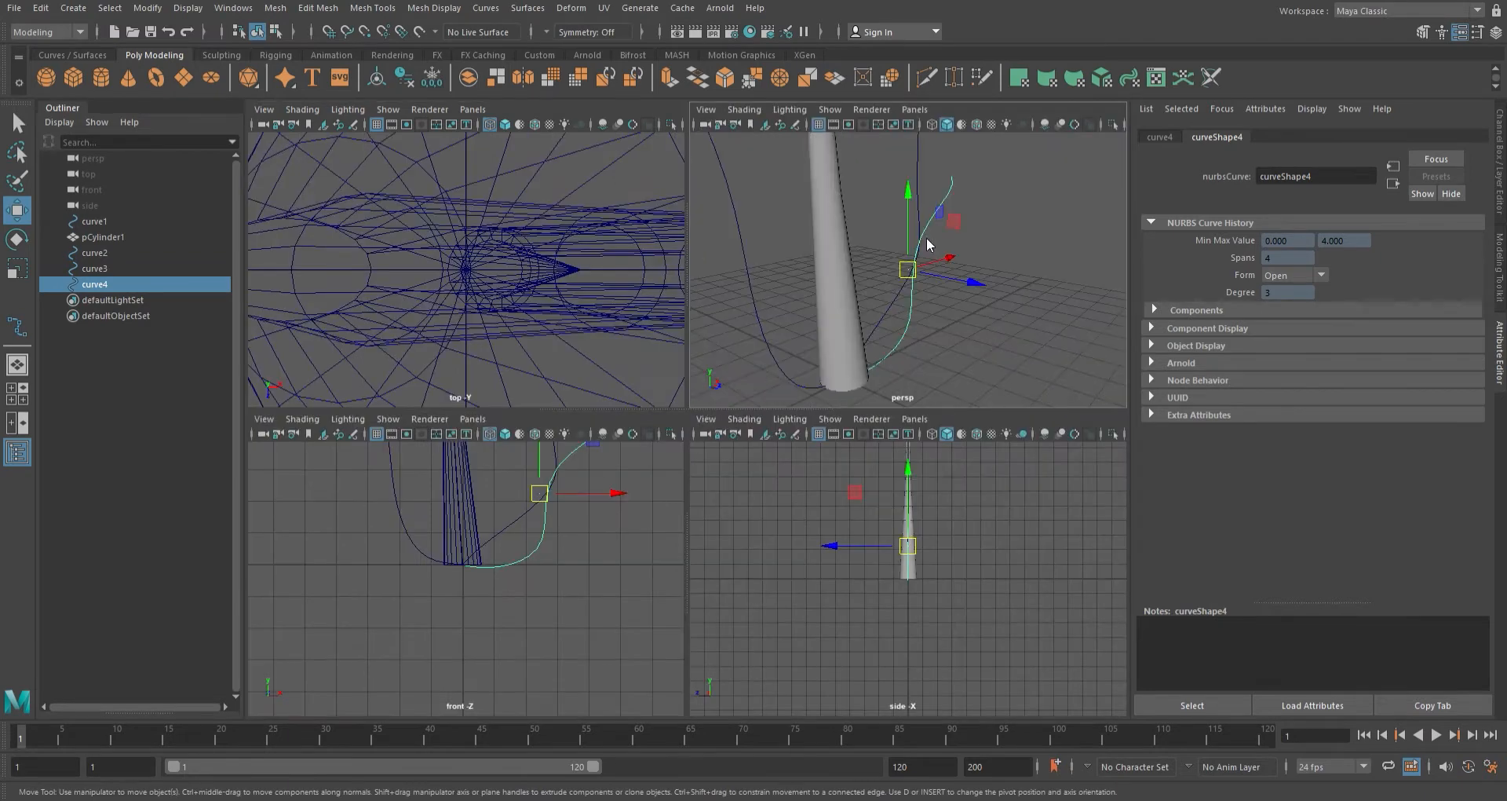
pyautogui.press('space')
pyautogui.click(813, 289)
pyautogui.scroll(3, 796, 488)
pyautogui.click(652, 636)
pyautogui.press('5')
pyautogui.moveTo(688, 665); pyautogui.dragTo(618, 615)
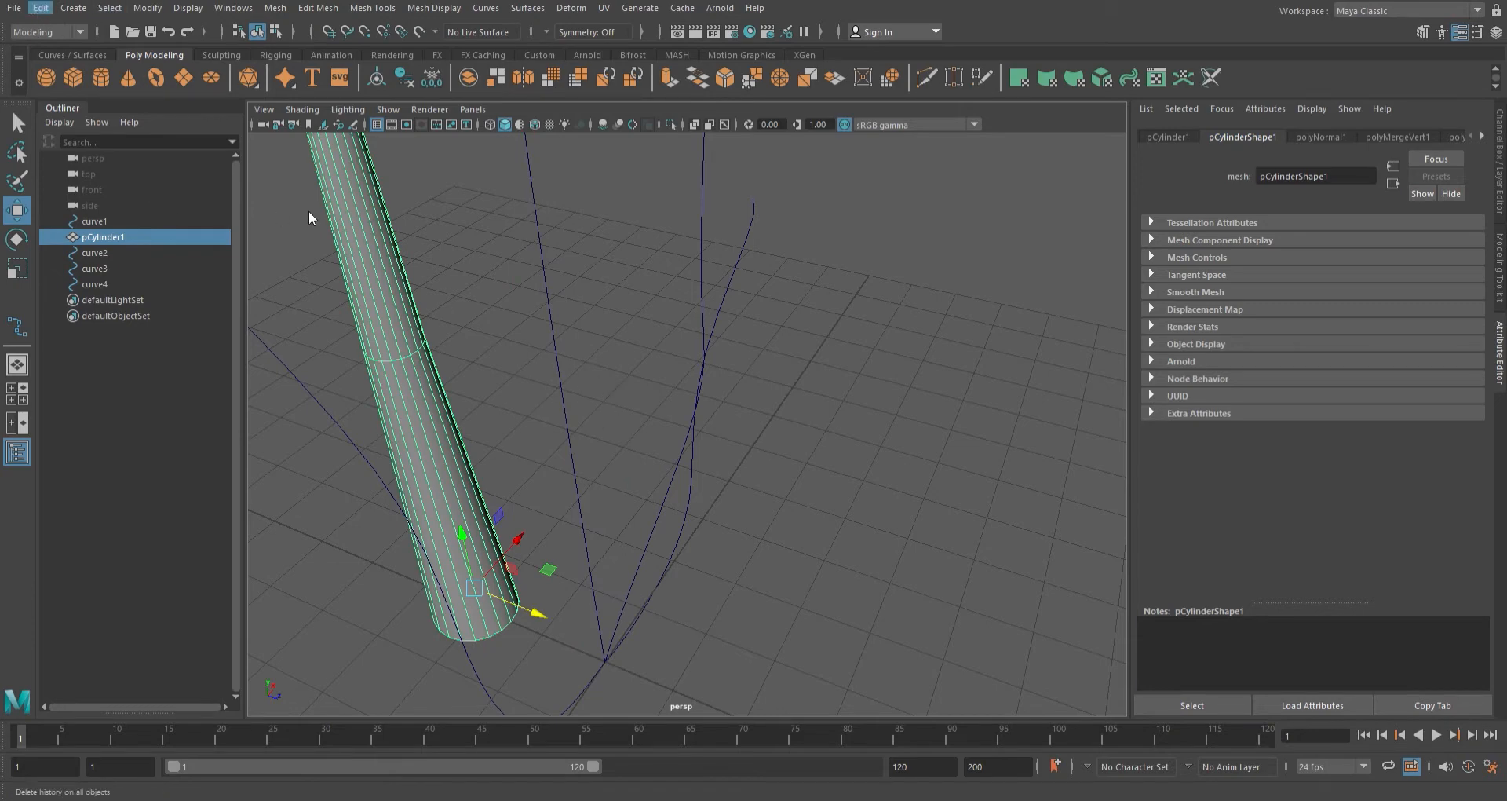
# - Delete the leftover guide curve that the trunk was extruded along
pyautogui.moveTo(543, 463); pyautogui.dragTo(592, 476)
pyautogui.press('Delete')
pyautogui.click(486, 562)
pyautogui.click(632, 484)
# - Create a polygon cylinder at the curves' shared start point and delete all its faces except the bottom cap disc
pyautogui.keyDown('alt'); pyautogui.moveTo(592, 475); pyautogui.dragTo(717, 453, button='right'); pyautogui.keyUp('alt')
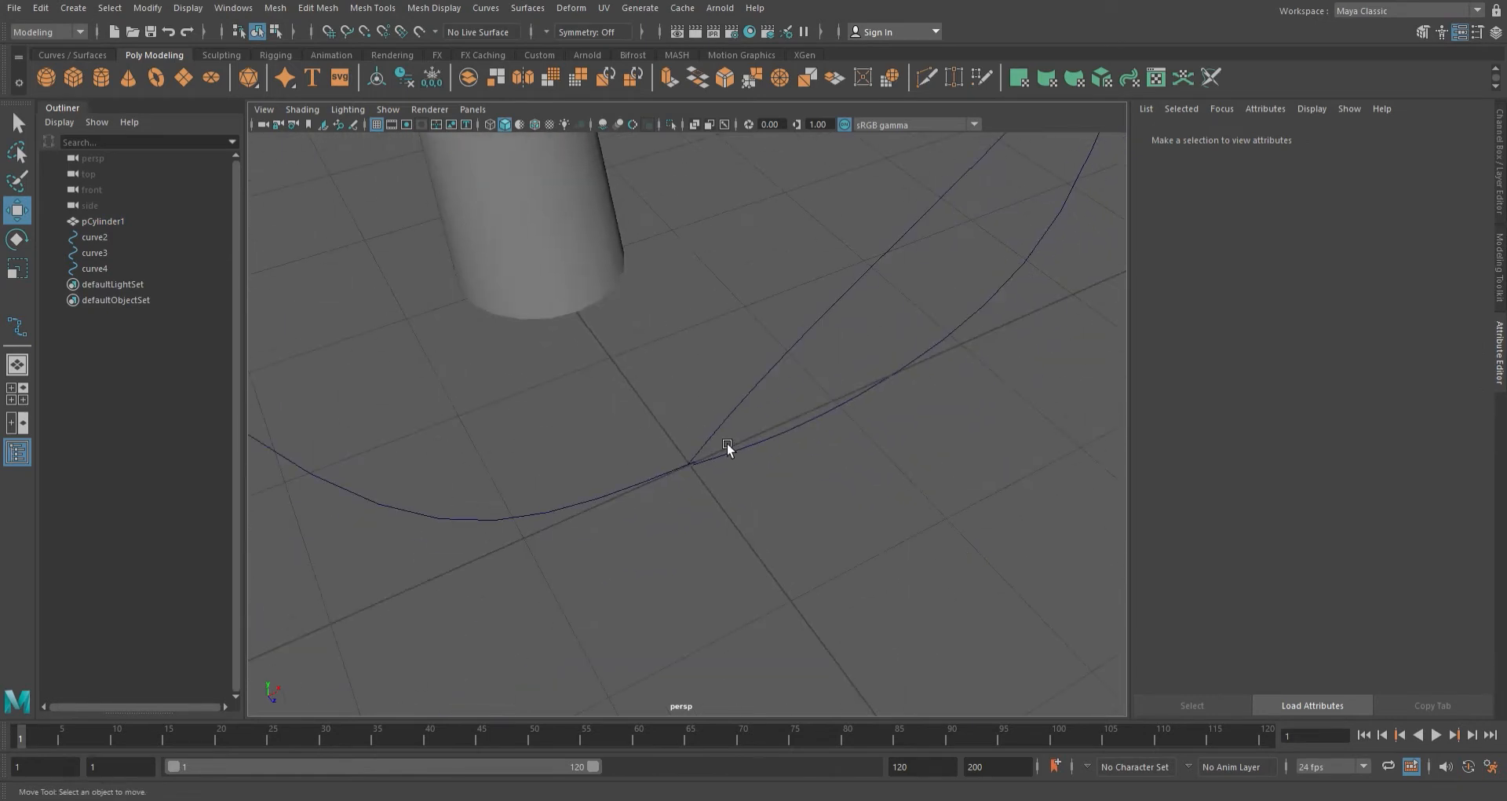
pyautogui.click(727, 442)
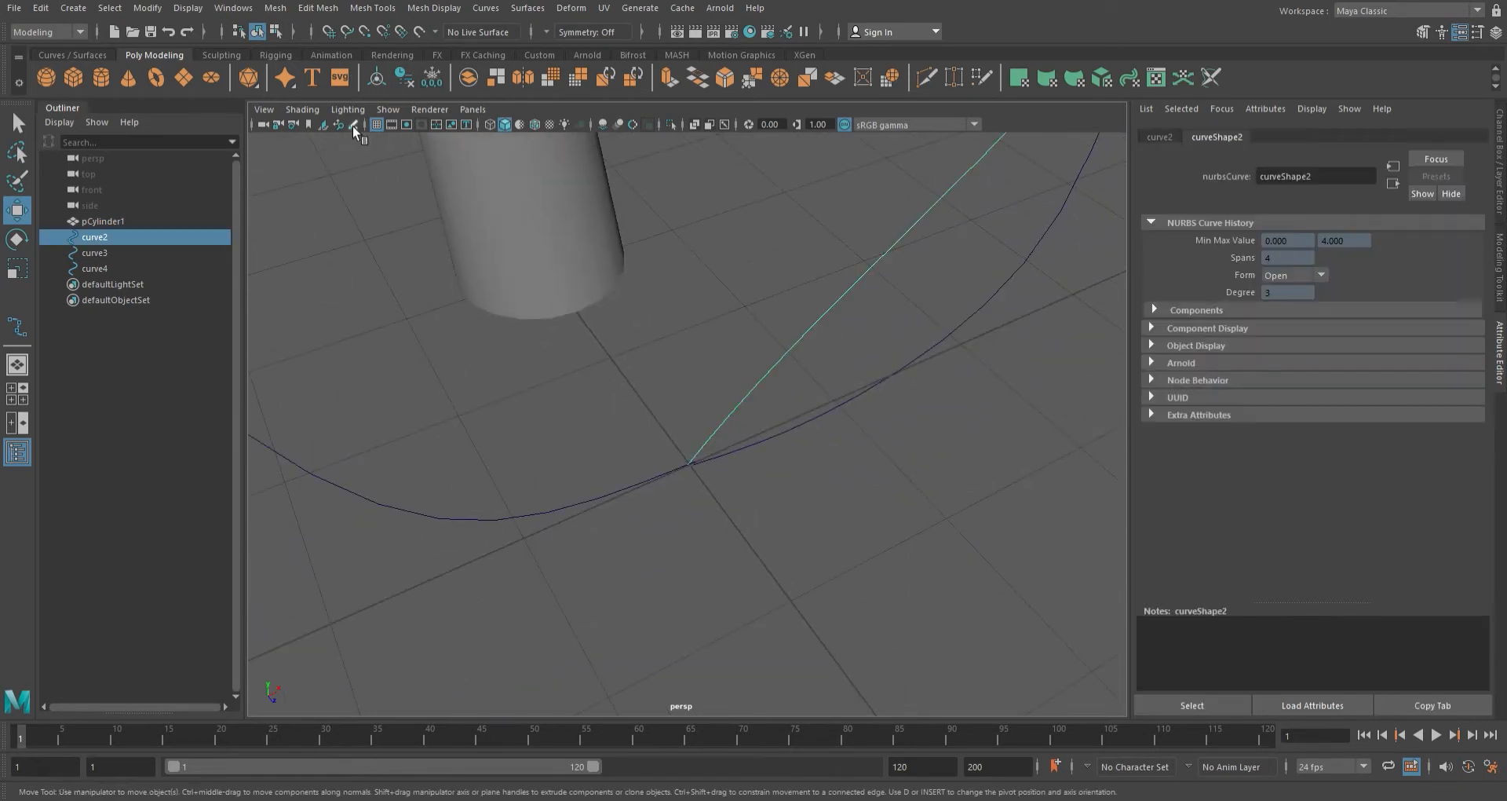
pyautogui.click(101, 77)
pyautogui.moveTo(707, 474); pyautogui.dragTo(724, 423)
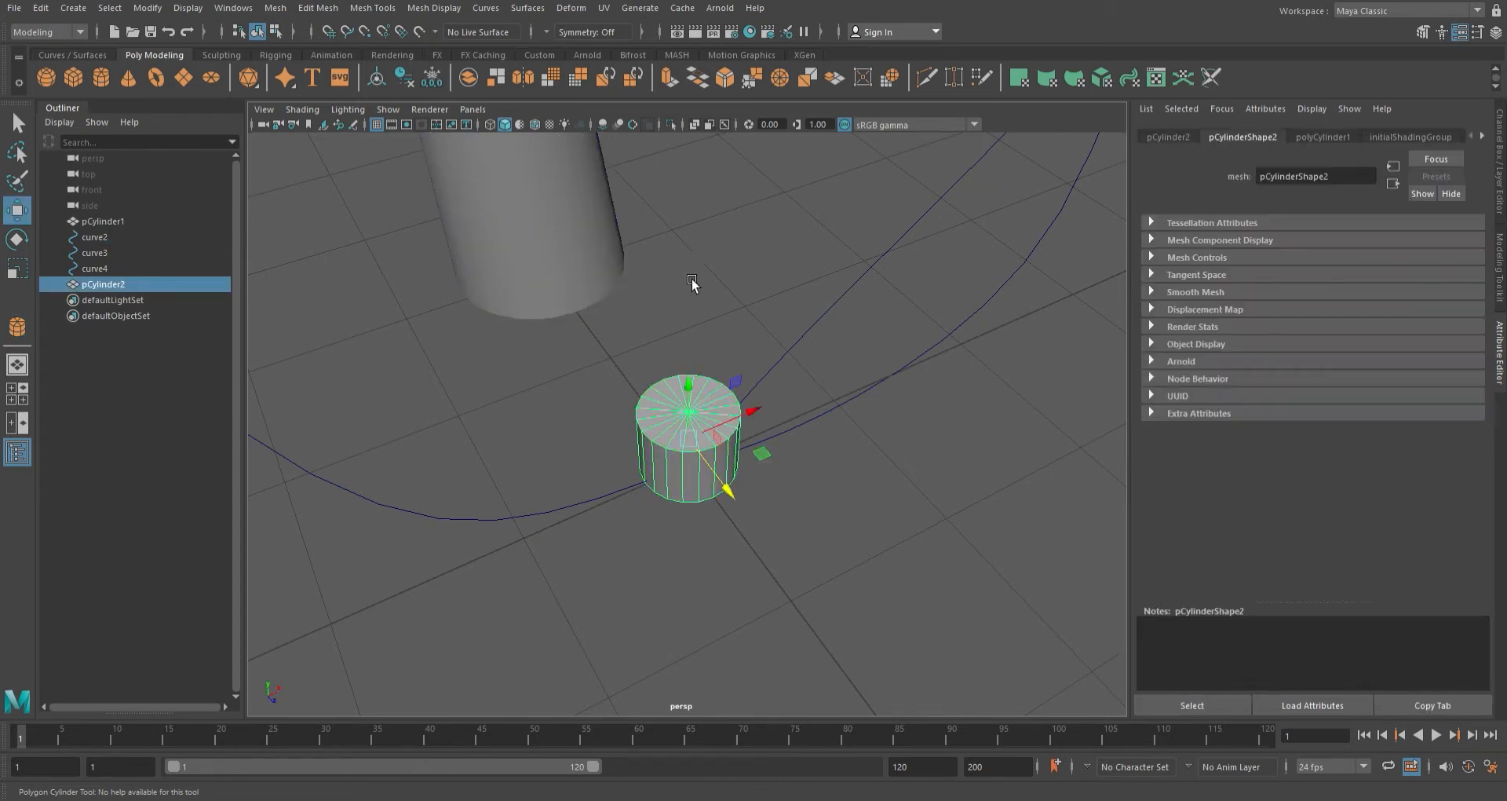
pyautogui.click(684, 323)
pyautogui.keyDown('alt'); pyautogui.moveTo(696, 333); pyautogui.dragTo(675, 240); pyautogui.keyUp('alt')
pyautogui.moveTo(559, 304); pyautogui.dragTo(804, 384)
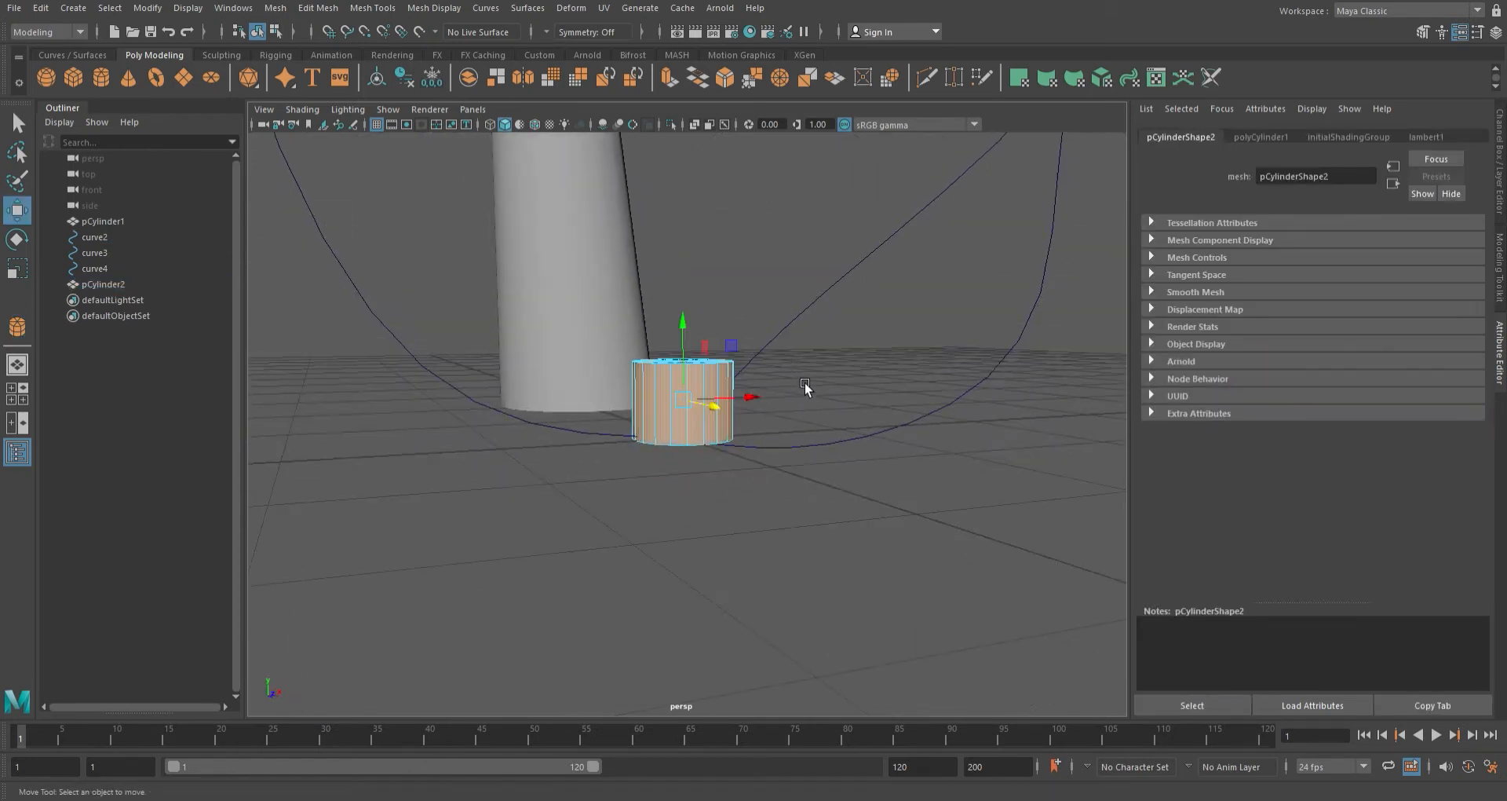
pyautogui.press('Delete')
# - Extrude the disc's faces along the lowest right-hand branch curve with 5 divisions
pyautogui.doubleClick(711, 435)
pyautogui.keyDown('shift'); pyautogui.click(779, 351); pyautogui.keyUp('shift')
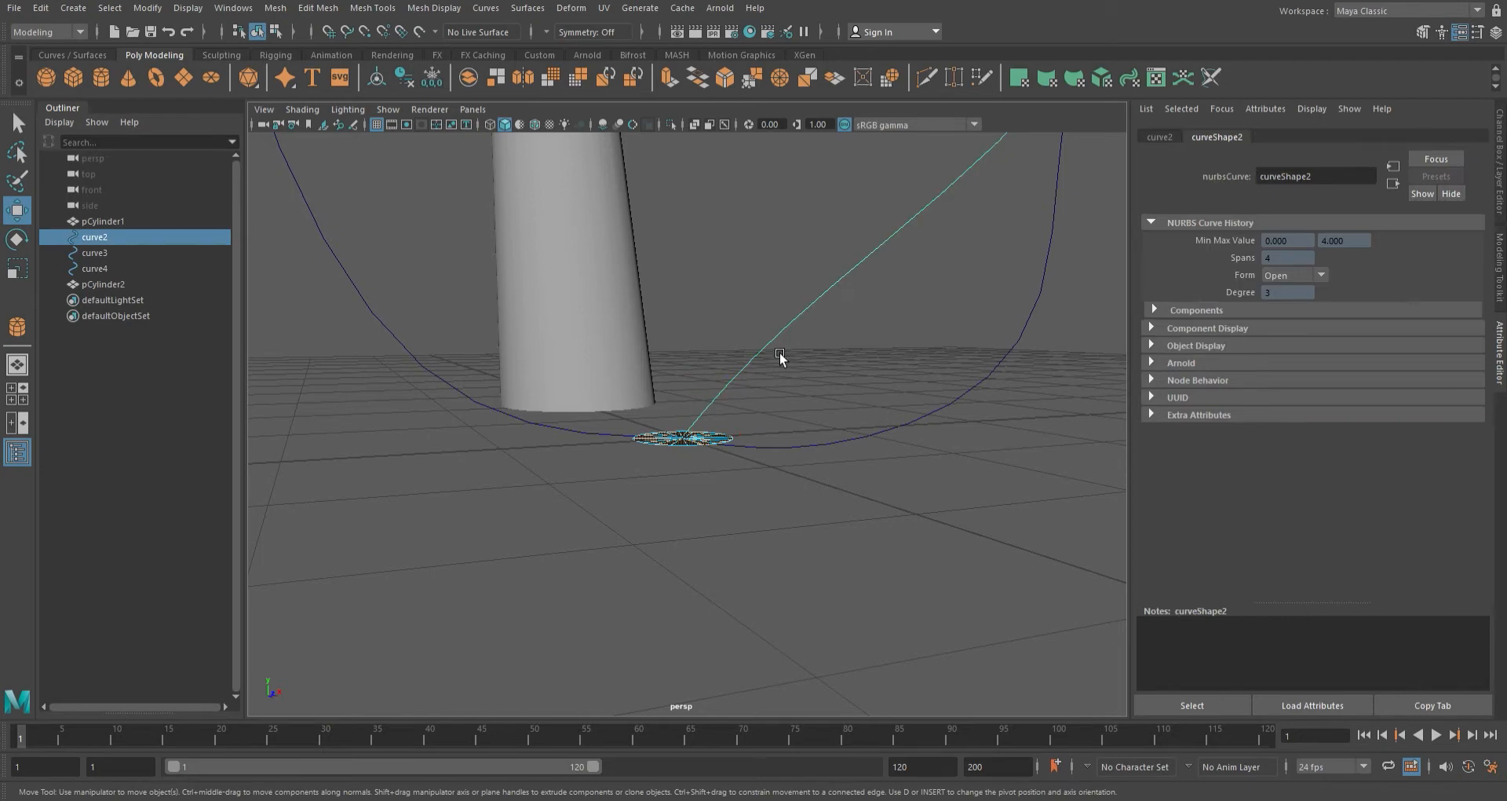
pyautogui.hotkey('ctrl', 'e')
pyautogui.keyDown('alt'); pyautogui.moveTo(781, 389); pyautogui.dragTo(824, 417); pyautogui.keyUp('alt')
pyautogui.click(934, 481)
pyautogui.moveTo(934, 481); pyautogui.dragTo(972, 488, button='middle')
pyautogui.keyDown('alt'); pyautogui.moveTo(942, 374); pyautogui.dragTo(876, 565, button='middle'); pyautogui.keyUp('alt')
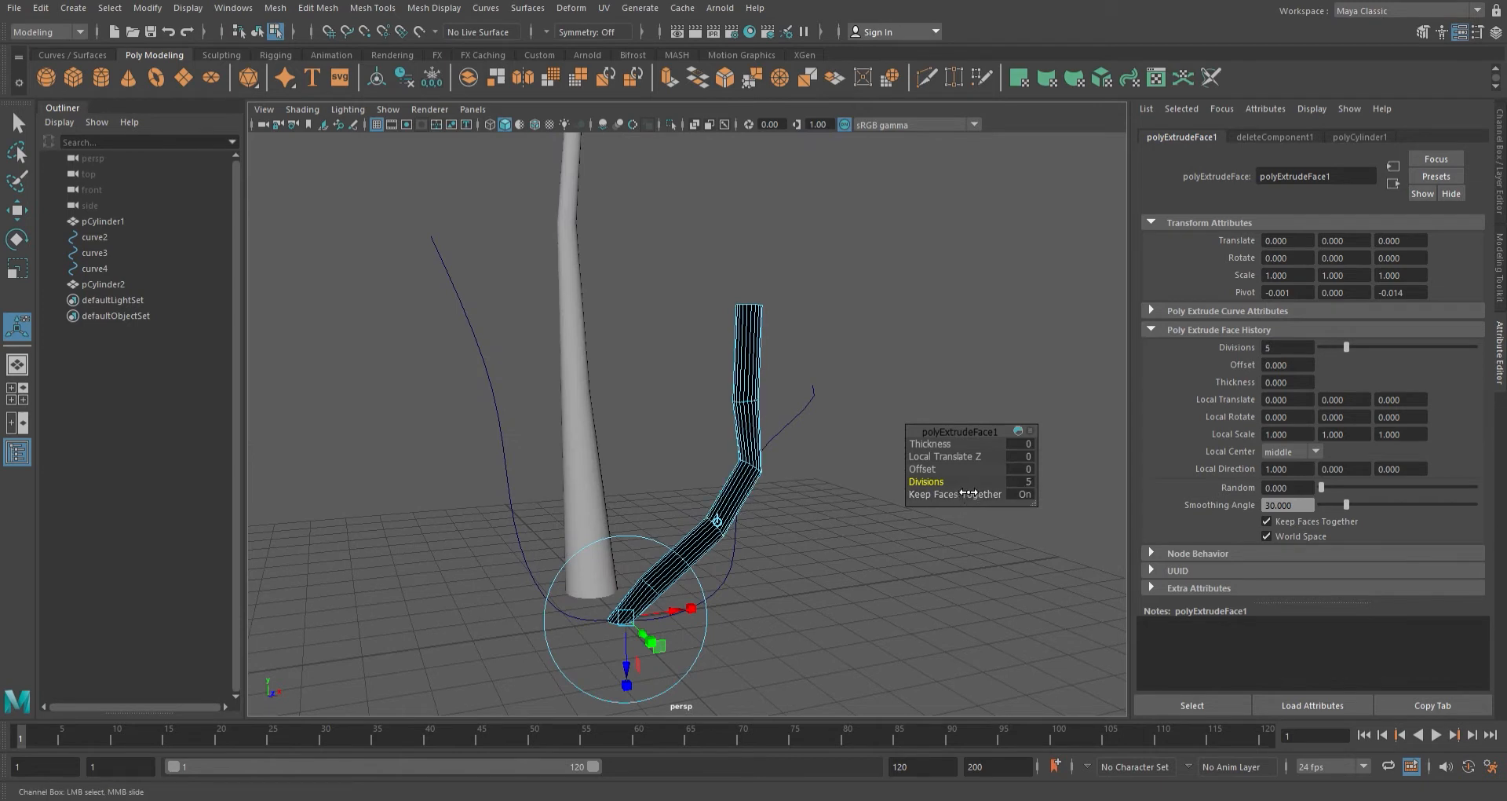
# - Merge the end-cap vertices of the extruded branch into a single point to form a pointed tip
pyautogui.press('q')
pyautogui.moveTo(701, 271); pyautogui.dragTo(774, 314)
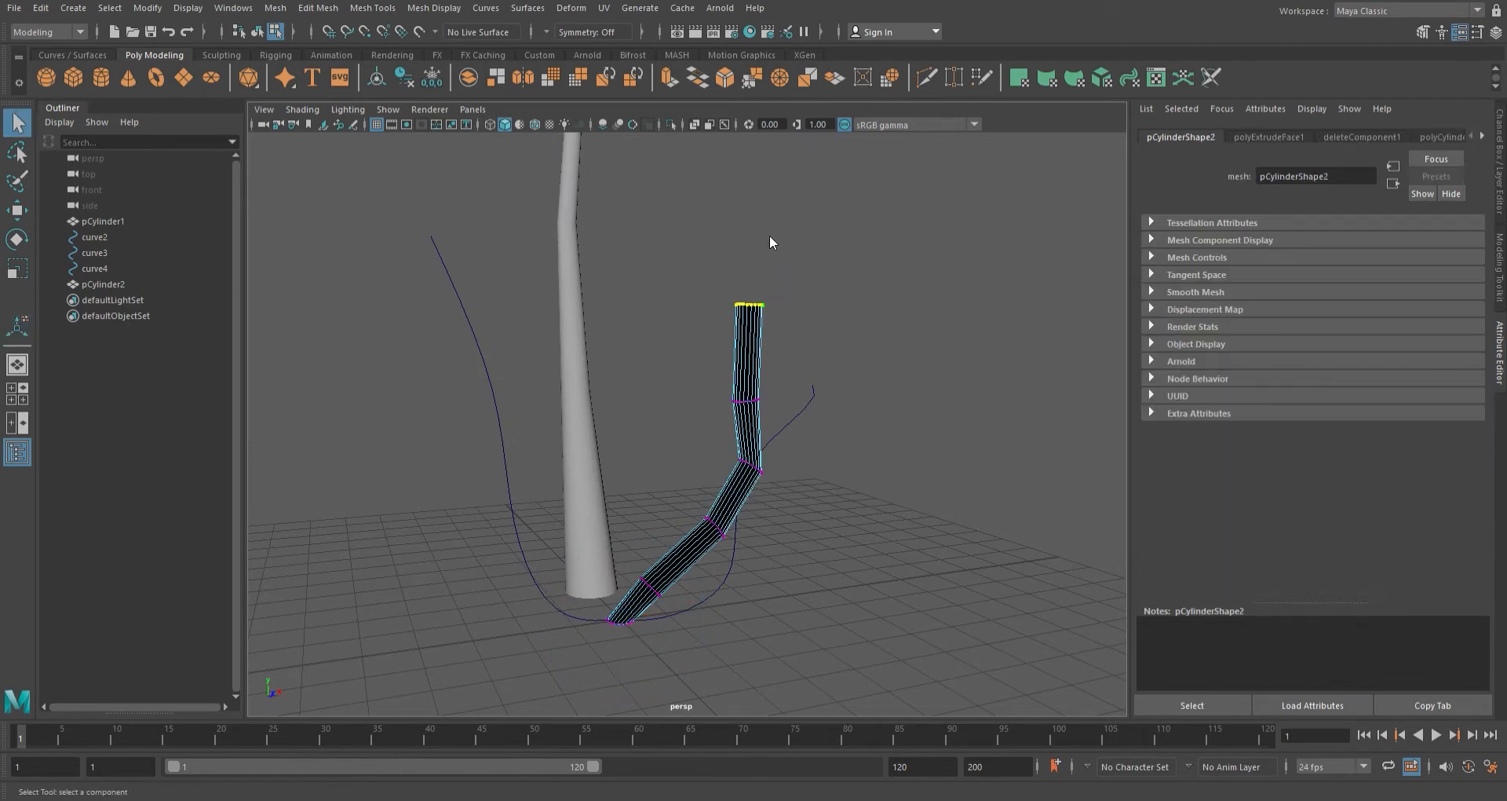
pyautogui.keyDown('shift'); pyautogui.moveTo(769, 238); pyautogui.dragTo(763, 175, button='right'); pyautogui.keyUp('shift')
# - Taper the branch toward its tip by scaling and adjusting its vertex rings, and return to object selection
pyautogui.moveTo(791, 422); pyautogui.dragTo(791, 421)
pyautogui.press('w')
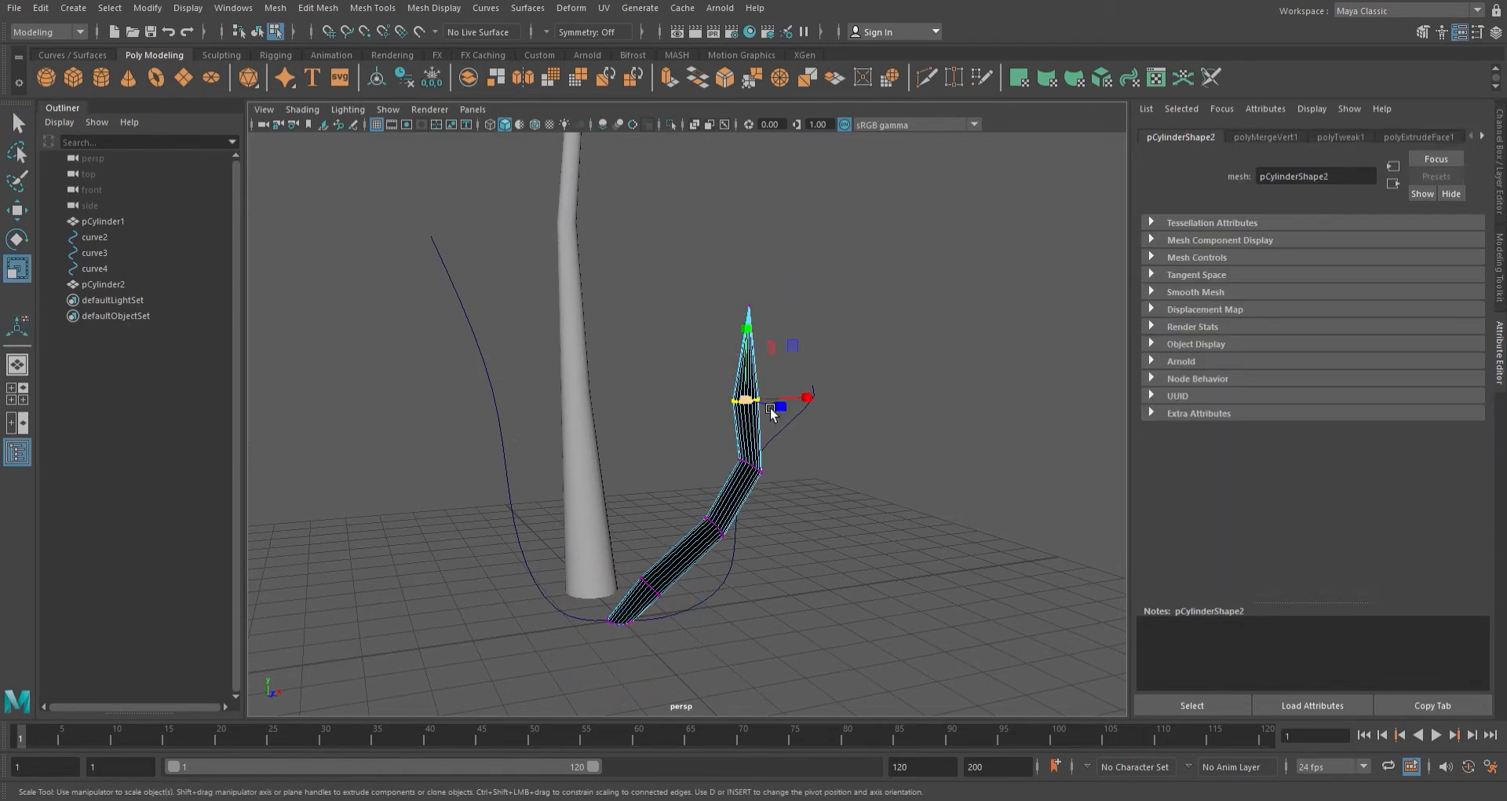
pyautogui.press('r')
pyautogui.moveTo(639, 565)
pyautogui.mouseDown()
pyautogui.moveTo(686, 612)
pyautogui.moveTo(649, 591)
pyautogui.mouseUp()
pyautogui.moveTo(698, 506)
pyautogui.mouseDown()
pyautogui.moveTo(745, 552)
pyautogui.moveTo(711, 529)
pyautogui.mouseUp()
pyautogui.moveTo(725, 443); pyautogui.dragTo(750, 469)
pyautogui.moveTo(719, 385); pyautogui.dragTo(742, 403)
pyautogui.press('f')
pyautogui.scroll(-5, 738, 484)
pyautogui.press('e')
pyautogui.moveTo(764, 420); pyautogui.dragTo(753, 382)
pyautogui.scroll(-4, 785, 392)
pyautogui.press('F8')
pyautogui.click(775, 277)
pyautogui.scroll(-5, 737, 369)
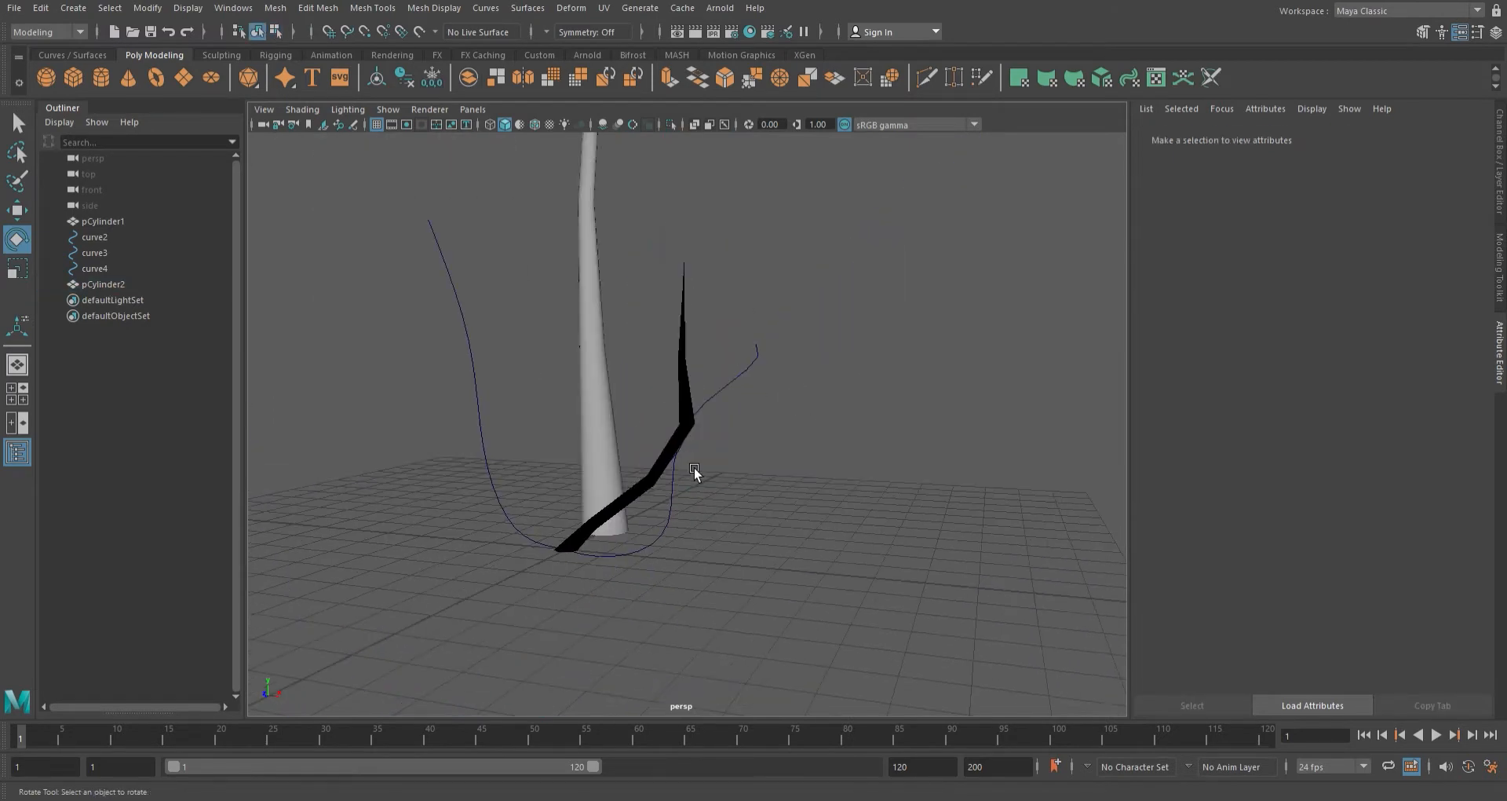
# - Reverse the normals of the black-looking branch mesh
pyautogui.keyDown('alt'); pyautogui.moveTo(697, 474); pyautogui.dragTo(666, 523); pyautogui.keyUp('alt')
pyautogui.click(652, 509)
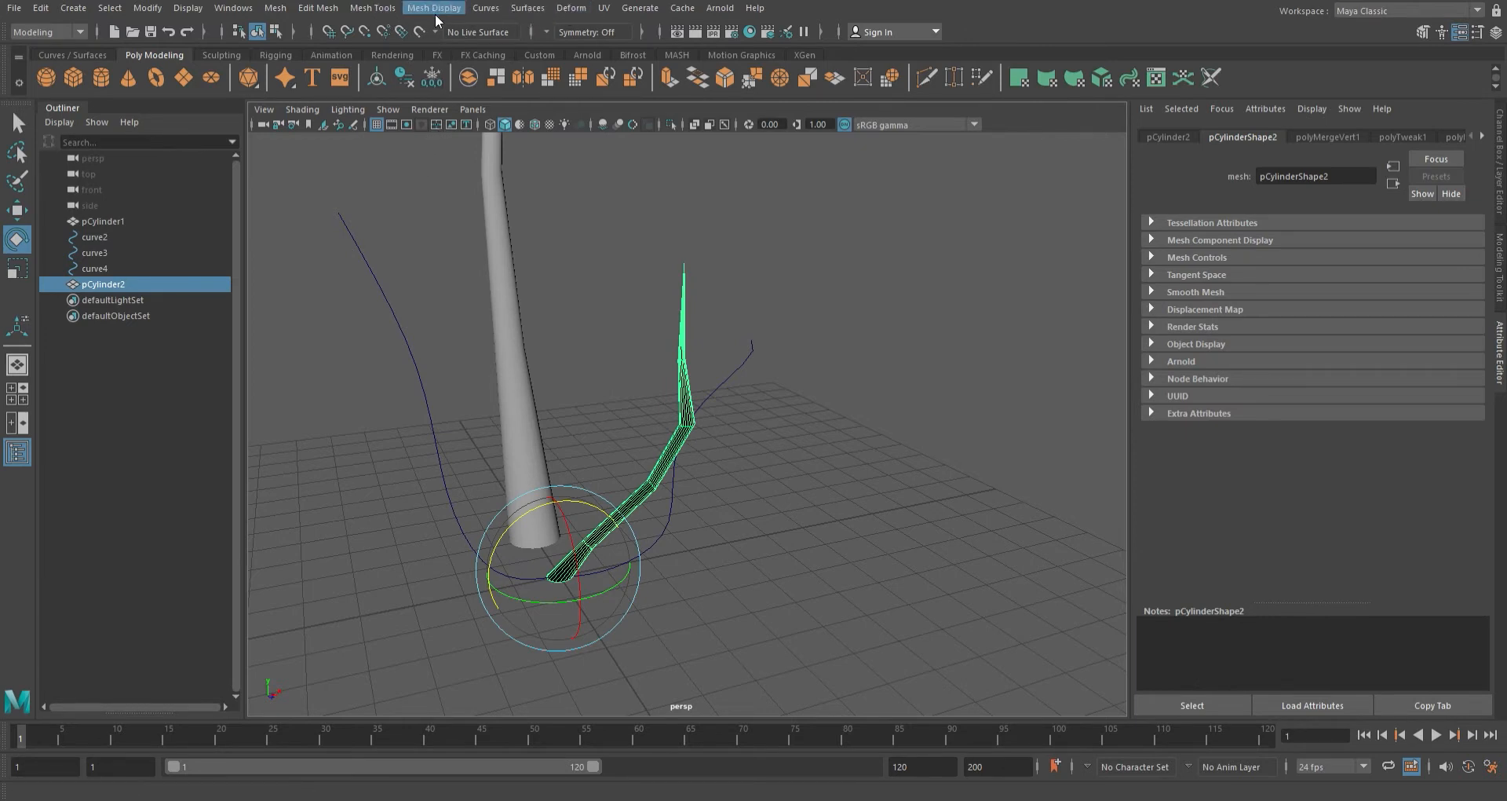
pyautogui.click(449, 78)
pyautogui.click(708, 540)
# - Move the branch mesh 4 units back along Z with grid snapping, away from the guide curves
pyautogui.click(654, 519)
pyautogui.press('x')
pyautogui.moveTo(620, 617); pyautogui.dragTo(524, 543)
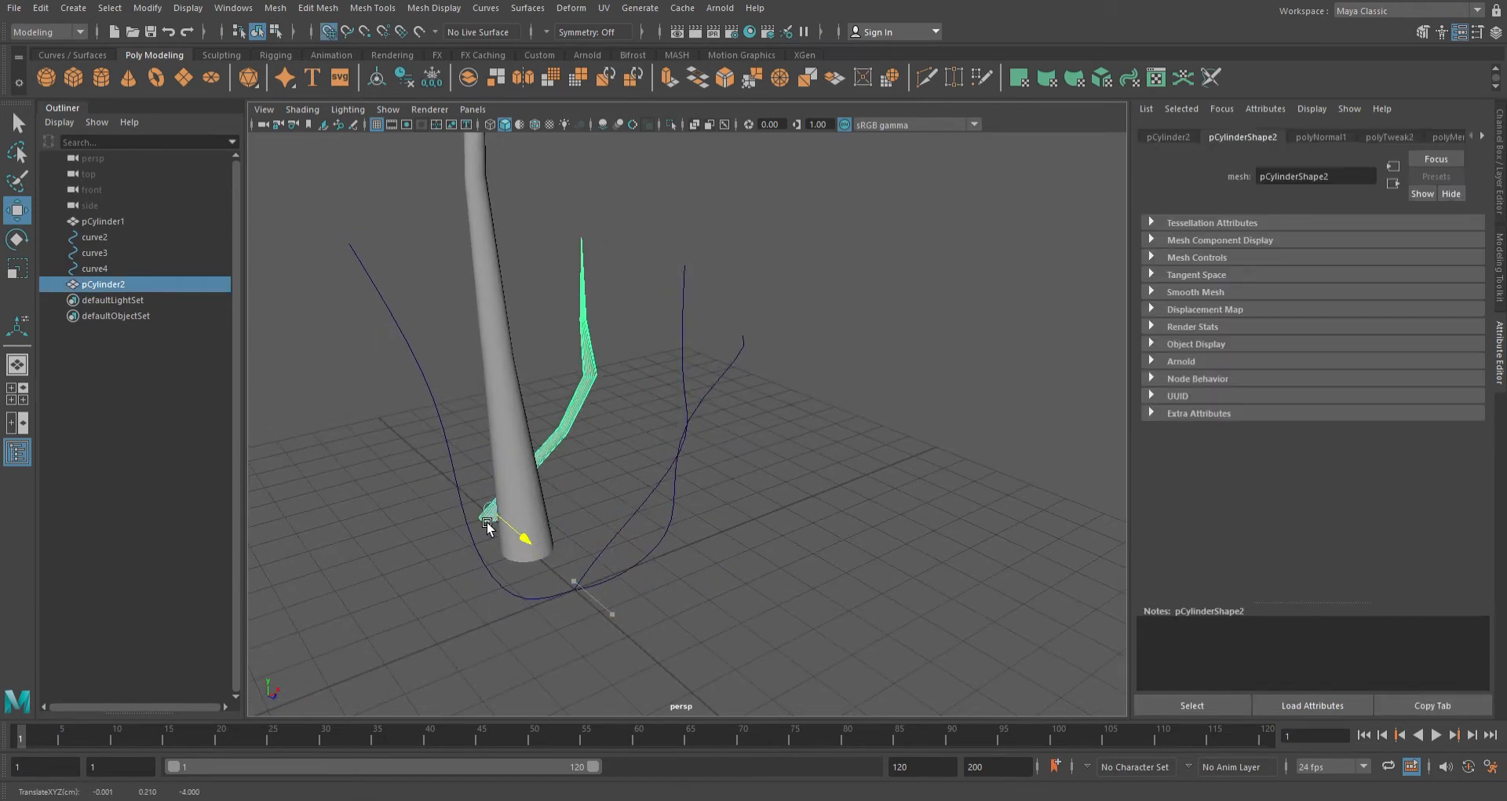
# - Try moving the extruded branch's guide curve forward along Z
pyautogui.click(606, 552)
pyautogui.click(617, 548)
pyautogui.moveTo(742, 464); pyautogui.dragTo(832, 488, button='middle')
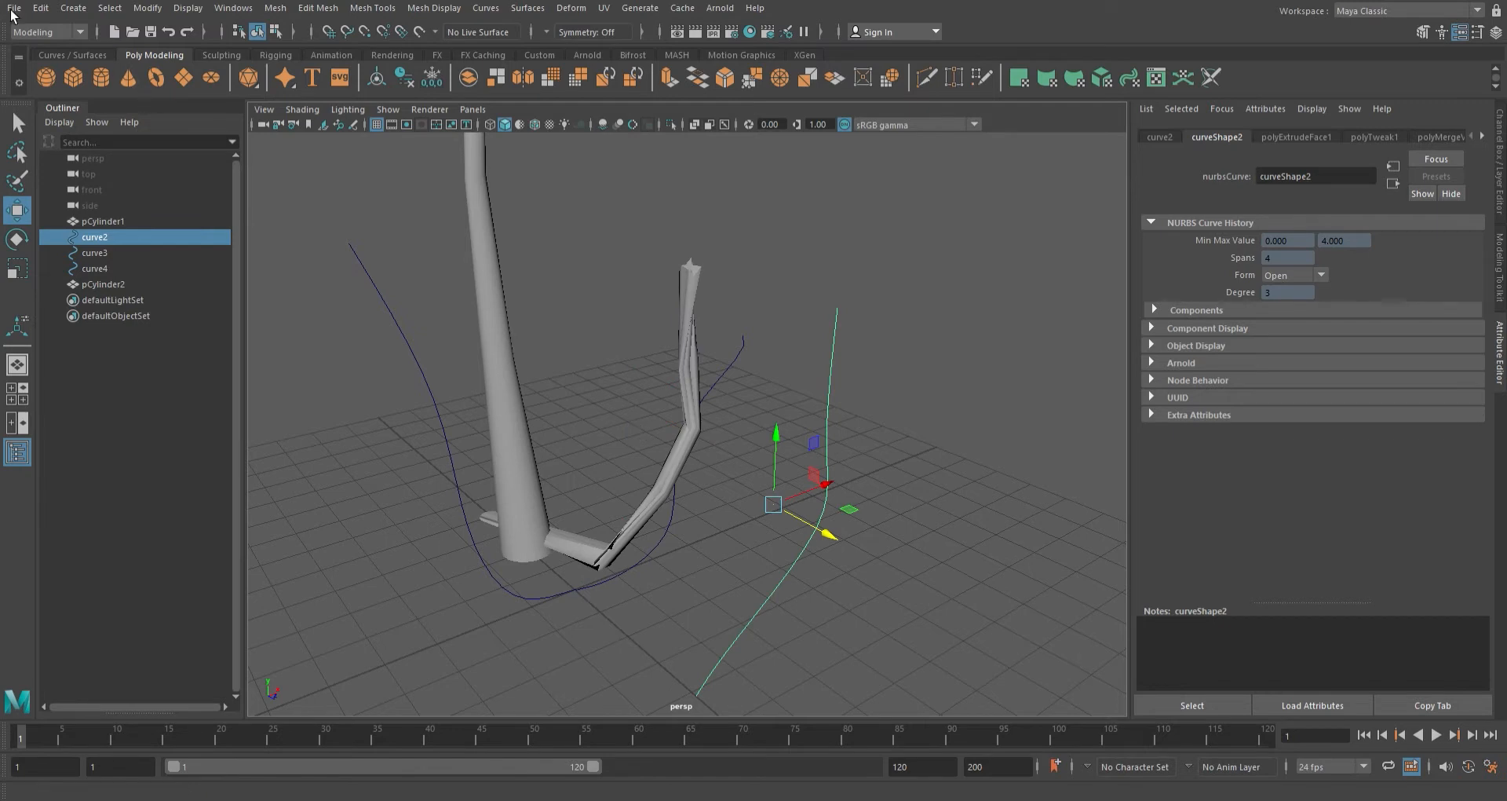
# - Delete the construction history and the guide curve of the extruded branch
pyautogui.keyDown('alt'); pyautogui.moveTo(543, 407); pyautogui.dragTo(669, 493); pyautogui.keyUp('alt')
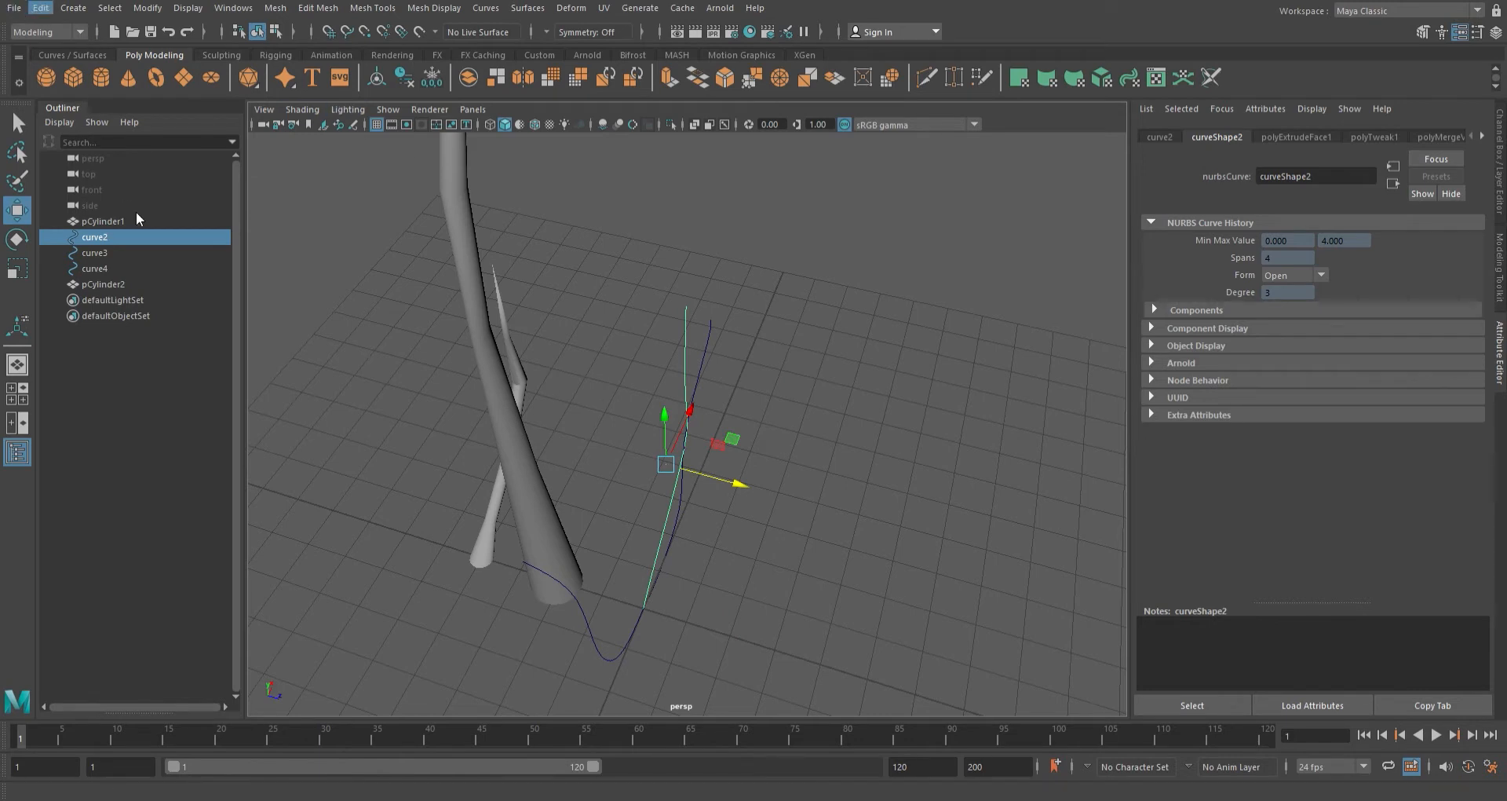
pyautogui.press('Delete')
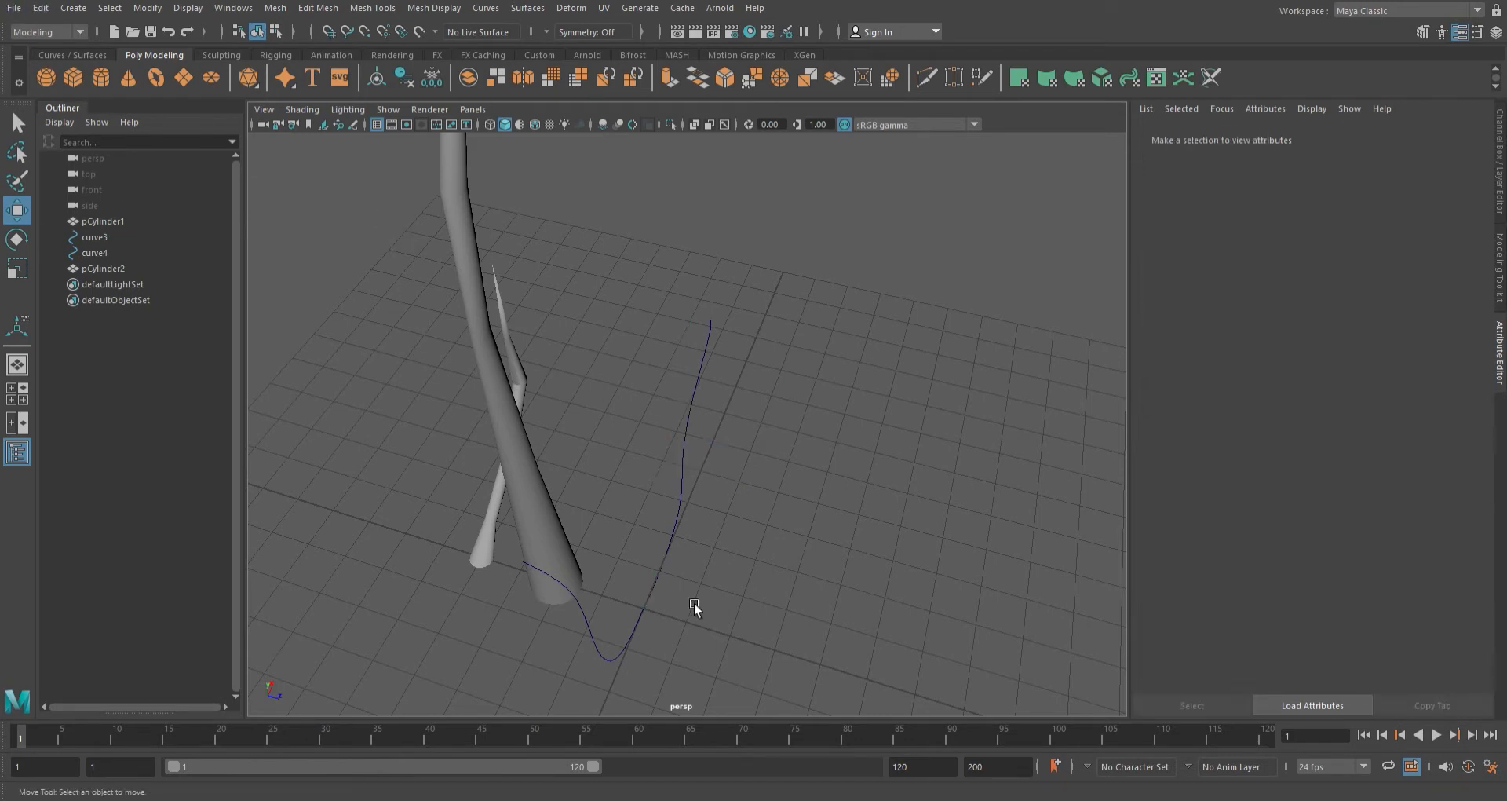
# - Select the remaining right-hand guide curve as the path for the next branch
pyautogui.click(683, 490)
pyautogui.keyDown('alt'); pyautogui.moveTo(812, 526); pyautogui.dragTo(595, 531); pyautogui.keyUp('alt')
pyautogui.keyDown('alt'); pyautogui.moveTo(595, 530); pyautogui.dragTo(668, 455, button='middle'); pyautogui.keyUp('alt')
pyautogui.scroll(5, 668, 455)
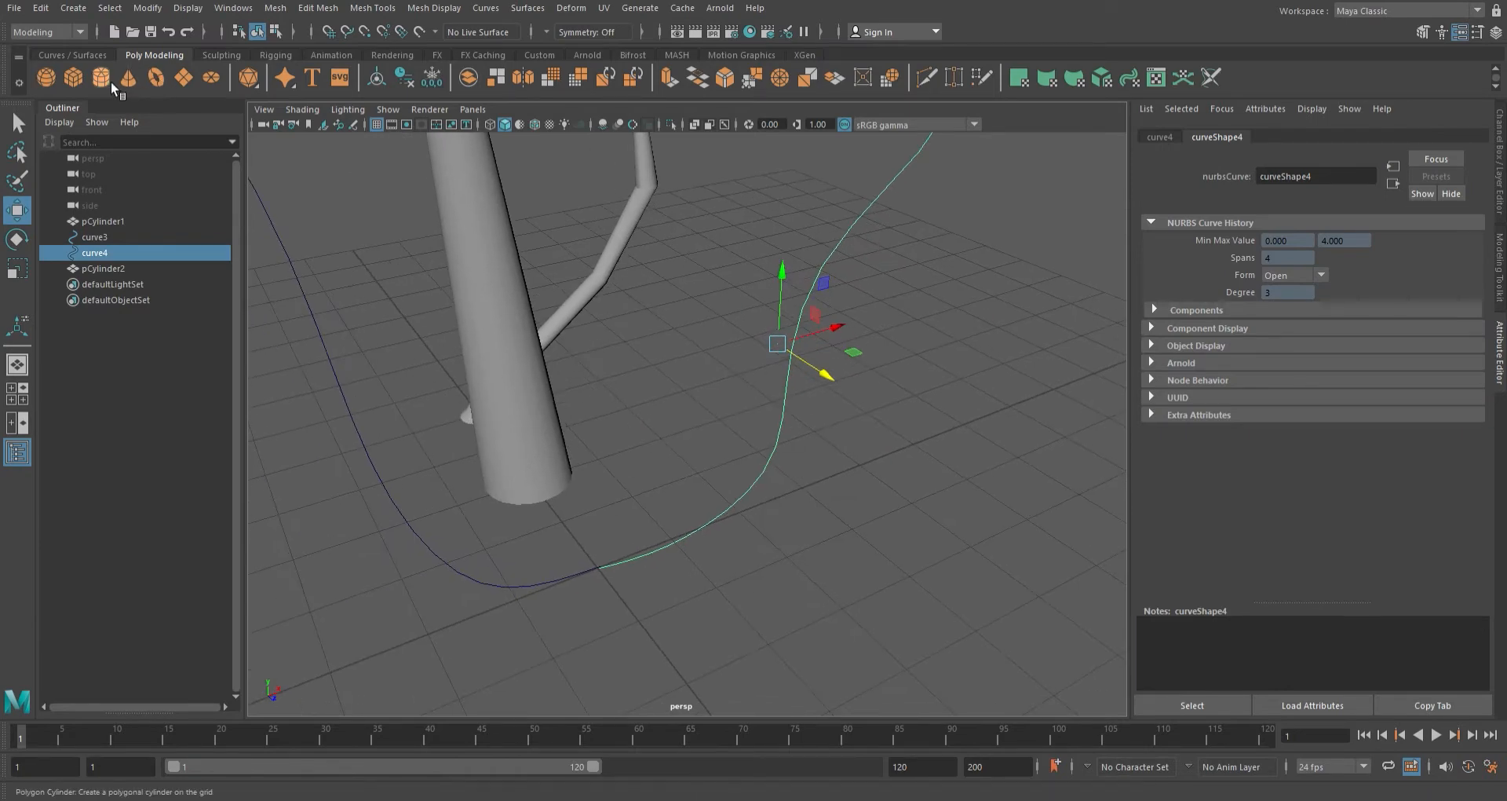
pyautogui.press('t')
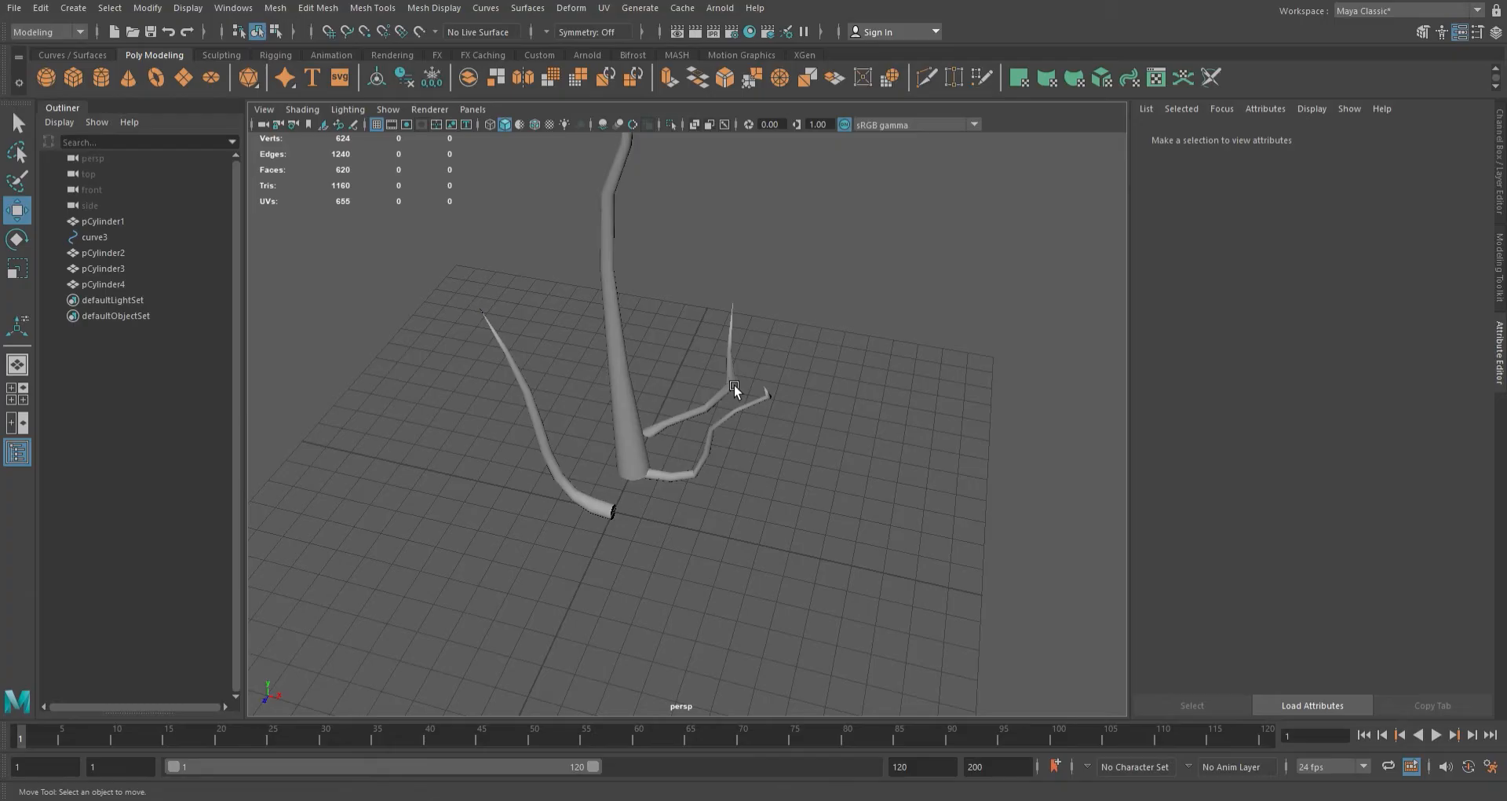
# - Duplicate the three finished branches and move the copies forward along Z, clear of the originals
pyautogui.scroll(5, 733, 384)
pyautogui.scroll(-5, 758, 356)
pyautogui.click(708, 441)
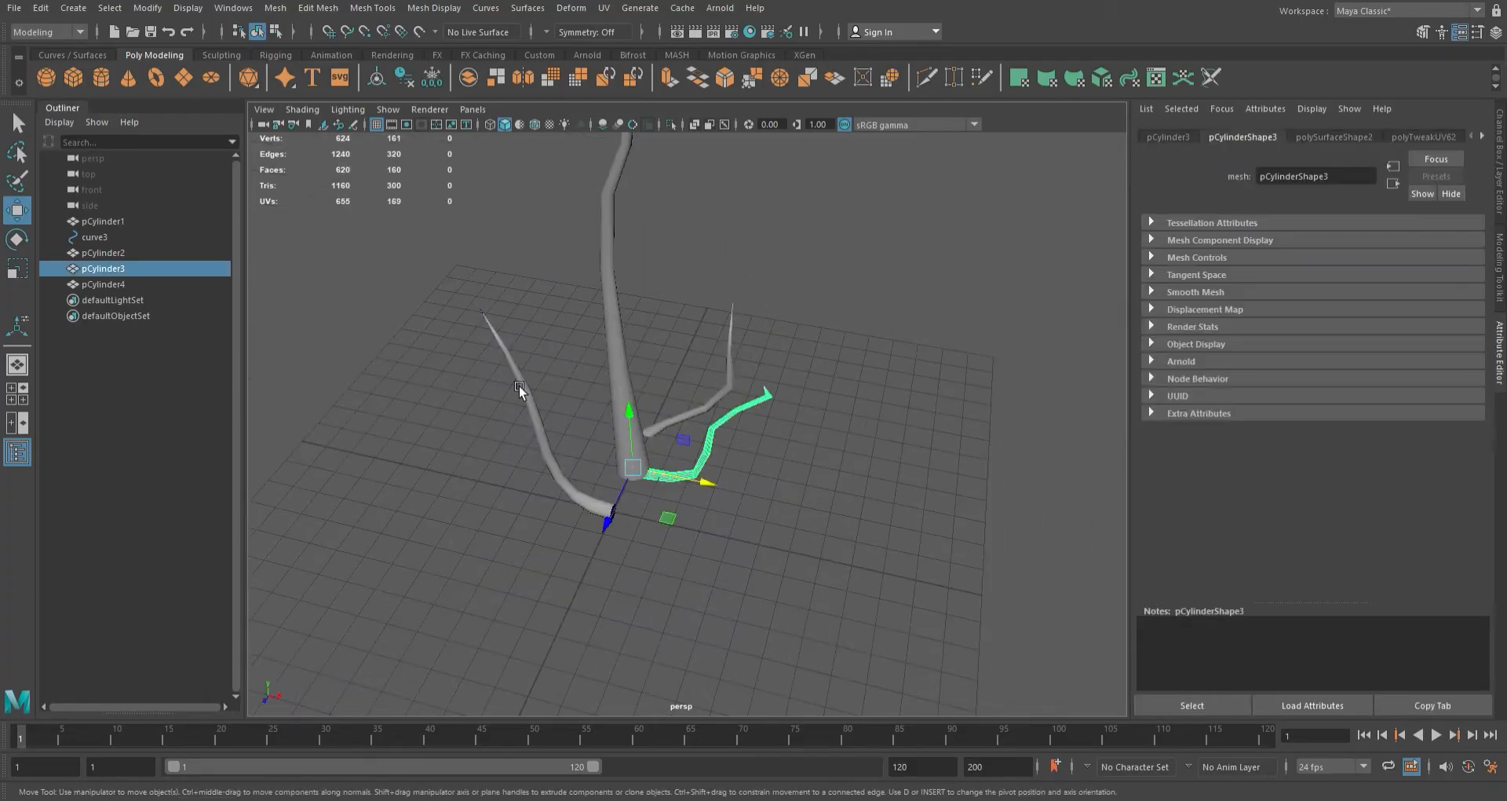
pyautogui.keyDown('shift'); pyautogui.click(728, 377); pyautogui.keyUp('shift')
pyautogui.keyDown('shift'); pyautogui.moveTo(519, 430); pyautogui.dragTo(612, 493); pyautogui.keyUp('shift')
pyautogui.scroll(-5, 702, 507)
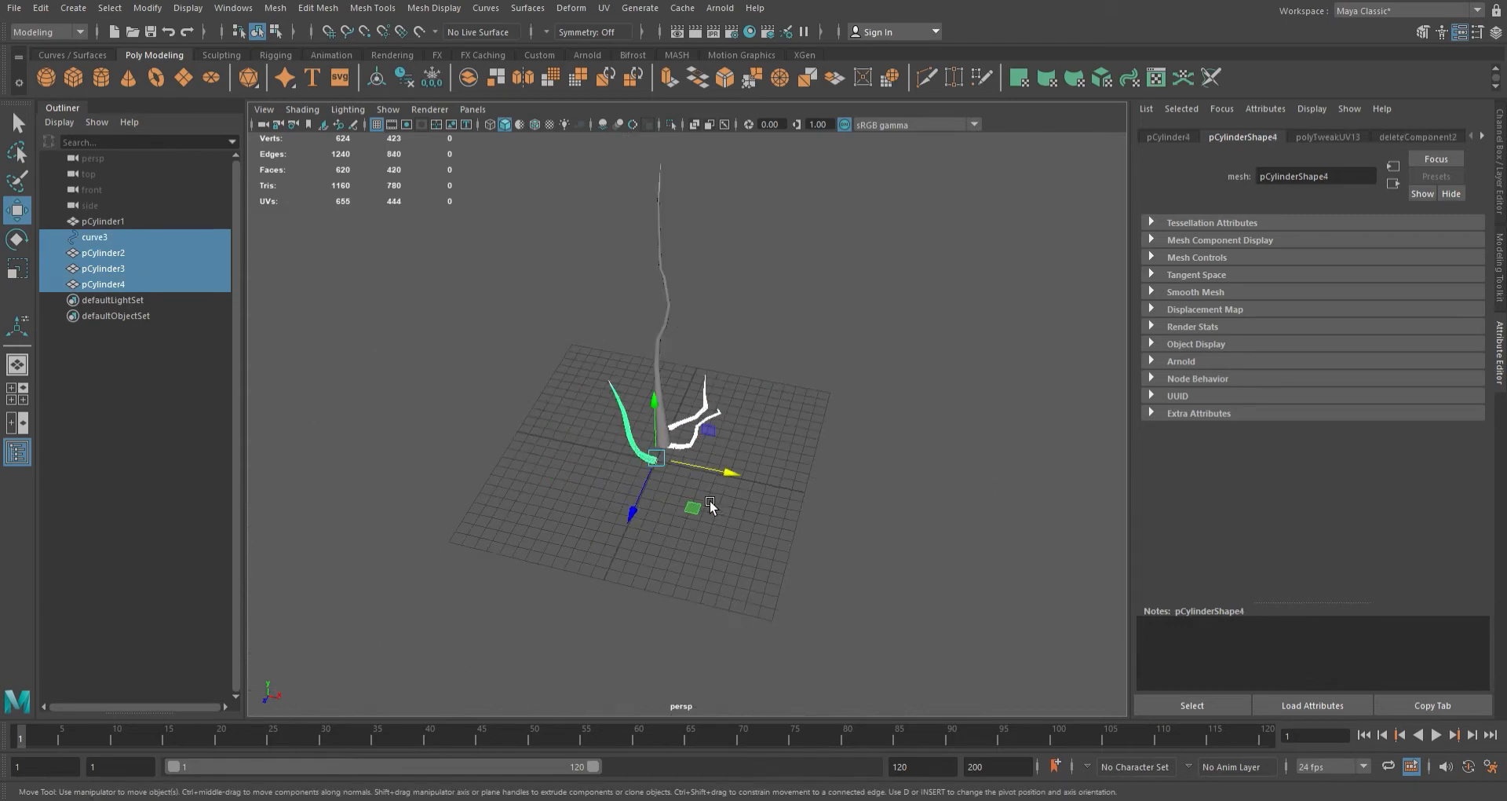
pyautogui.scroll(6, 679, 495)
pyautogui.hotkey('ctrl', 'd')
pyautogui.moveTo(587, 572); pyautogui.dragTo(479, 765)
# - Shorten the copied left branch by deleting the faces of its curved lower part
pyautogui.keyDown('alt'); pyautogui.moveTo(544, 562); pyautogui.dragTo(672, 416, button='middle'); pyautogui.keyUp('alt')
pyautogui.click(557, 412)
pyautogui.keyDown('alt'); pyautogui.moveTo(557, 412); pyautogui.dragTo(581, 535); pyautogui.keyUp('alt')
pyautogui.click(501, 371)
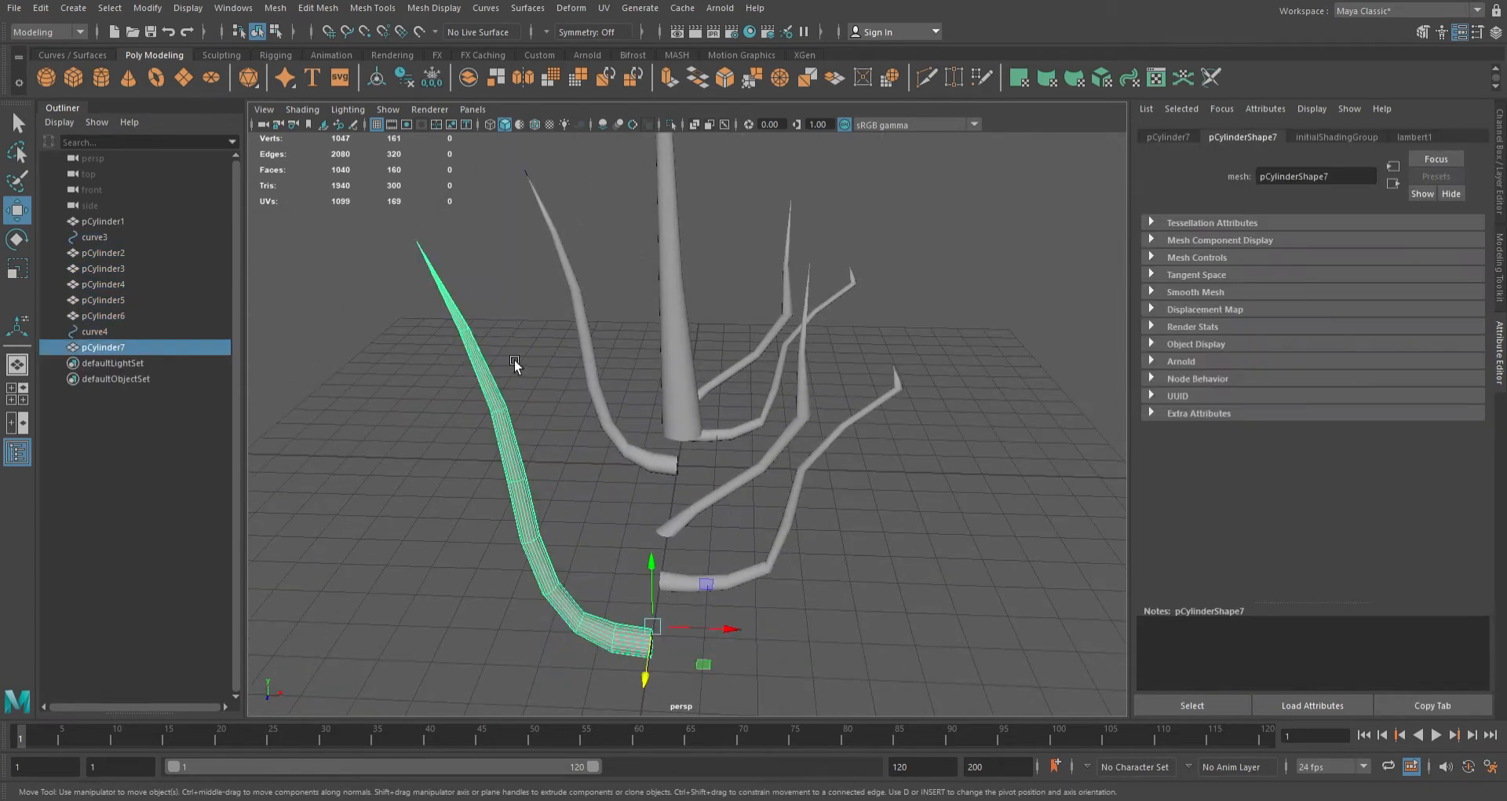
pyautogui.click(507, 363)
pyautogui.keyDown('alt'); pyautogui.moveTo(506, 364); pyautogui.dragTo(833, 783); pyautogui.keyUp('alt')
pyautogui.press('Delete')
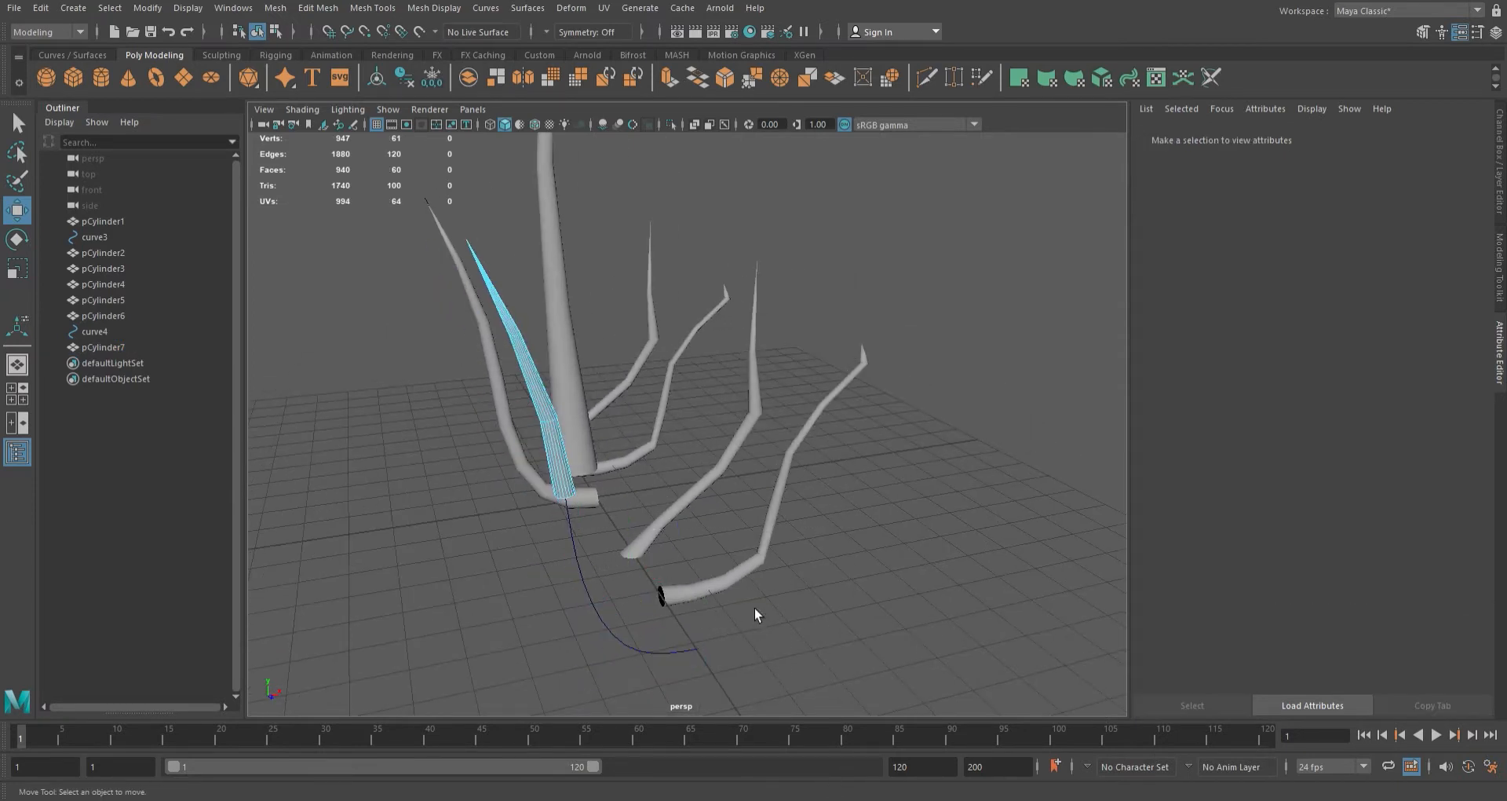
# - Shorten the copied right-hand branch with the hooked tip by deleting the faces of its lower part
pyautogui.click(667, 587)
pyautogui.press('F11')
pyautogui.moveTo(698, 476); pyautogui.dragTo(774, 646)
pyautogui.press('Delete')
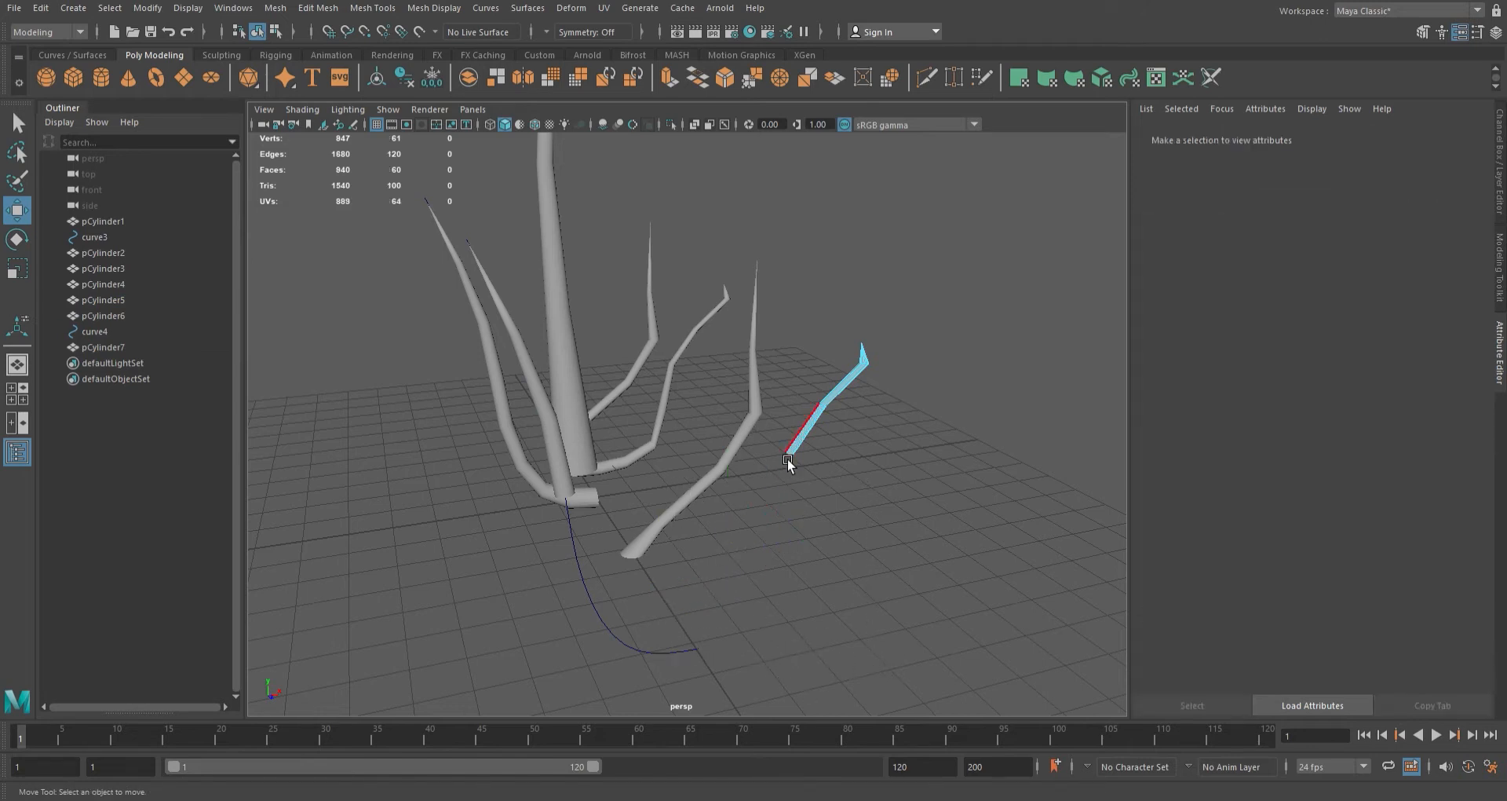
pyautogui.press('F8')
# - Shorten the copied middle branch by deleting its lower faces, and return to object selection
pyautogui.click(750, 454)
pyautogui.click(703, 465)
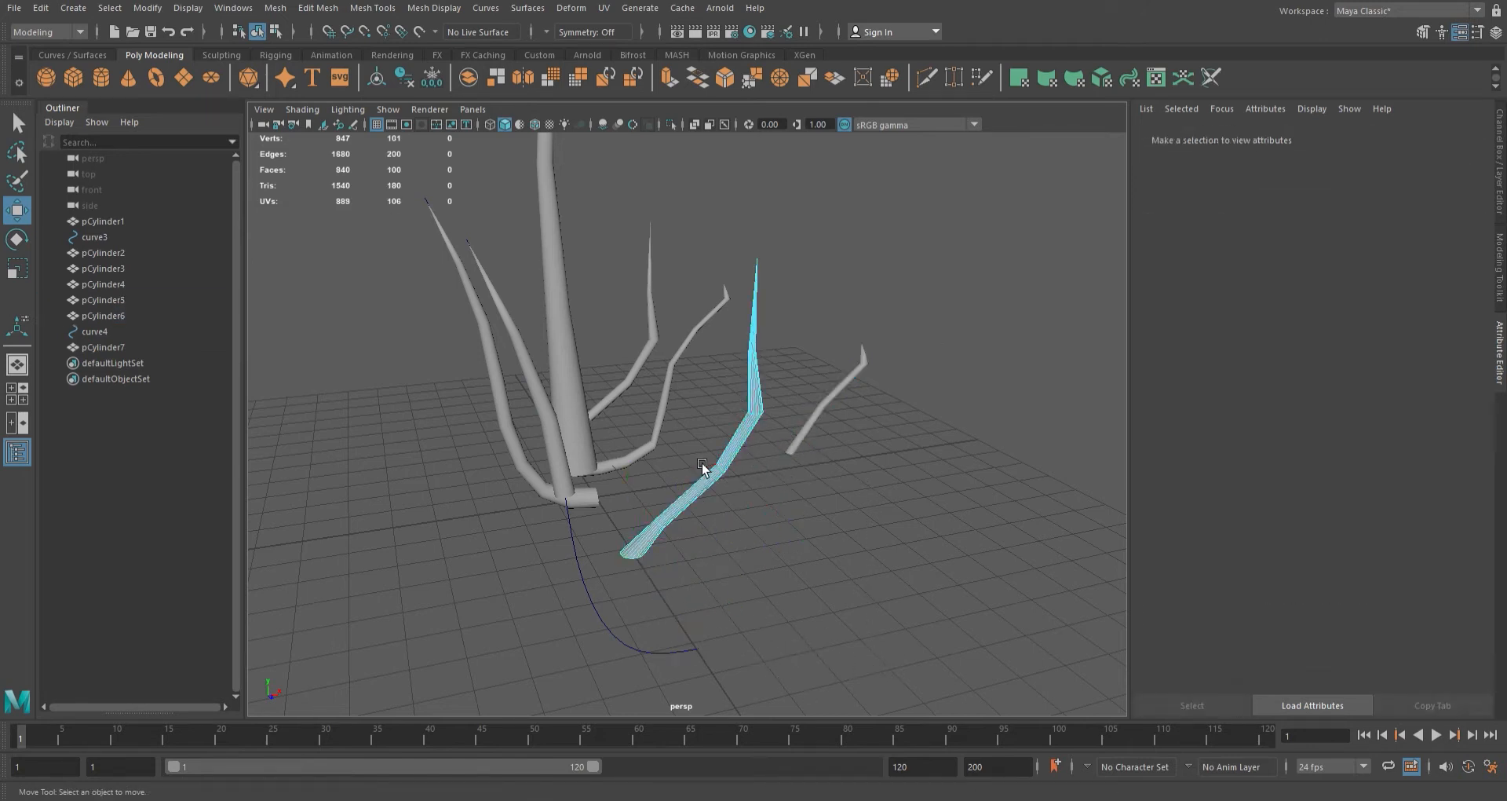
pyautogui.moveTo(636, 535); pyautogui.dragTo(685, 582)
pyautogui.press('Delete')
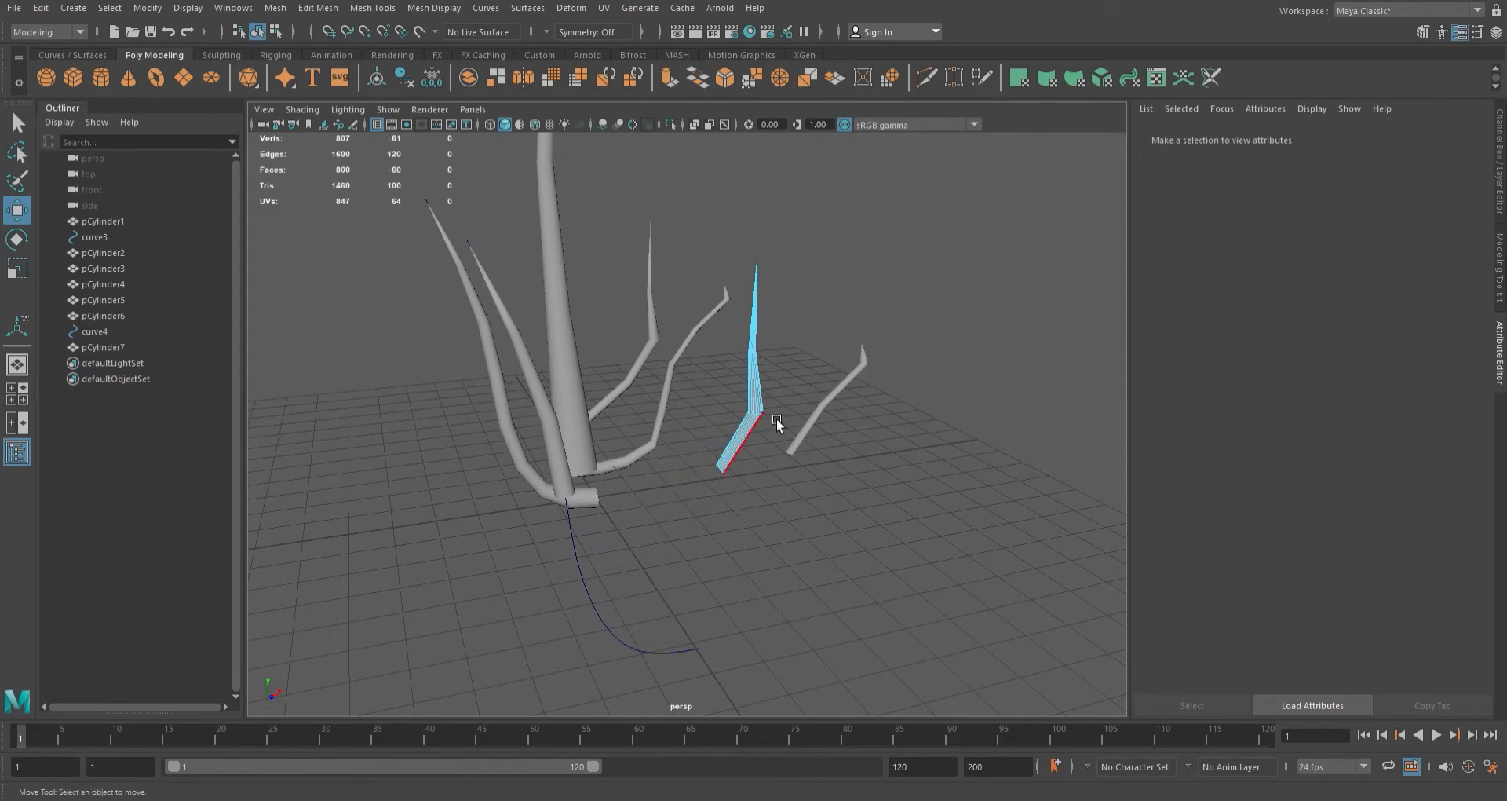
pyautogui.moveTo(776, 418); pyautogui.dragTo(816, 377, button='right')
# - Delete the guide curve that was duplicated along with the branches
pyautogui.scroll(3, 695, 459)
pyautogui.scroll(-3, 695, 458)
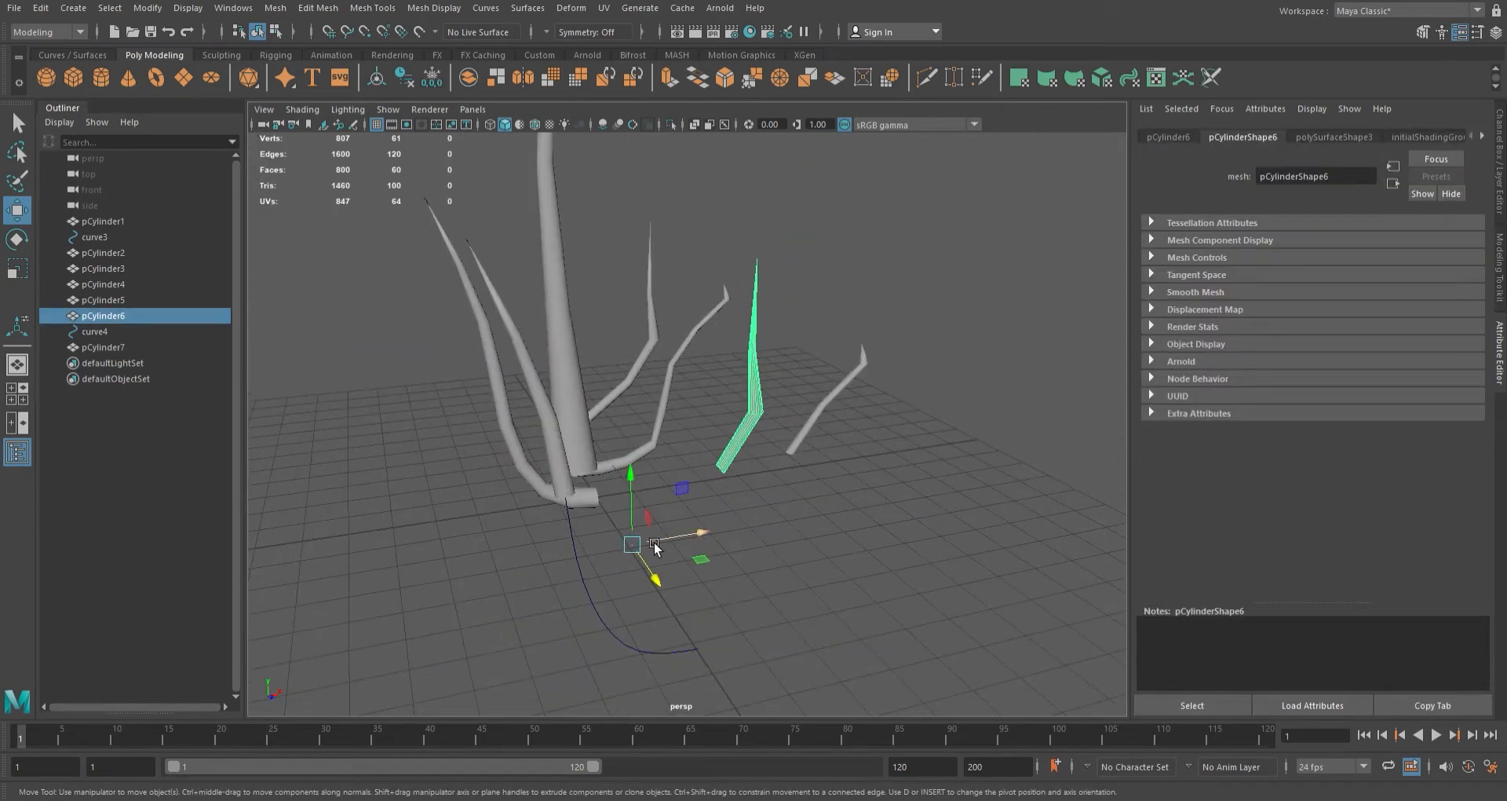
pyautogui.click(614, 636)
pyautogui.click(633, 642)
pyautogui.press('Delete')
# - Delete the history on all objects in the scene and reactivate the Move tool
pyautogui.click(41, 8)
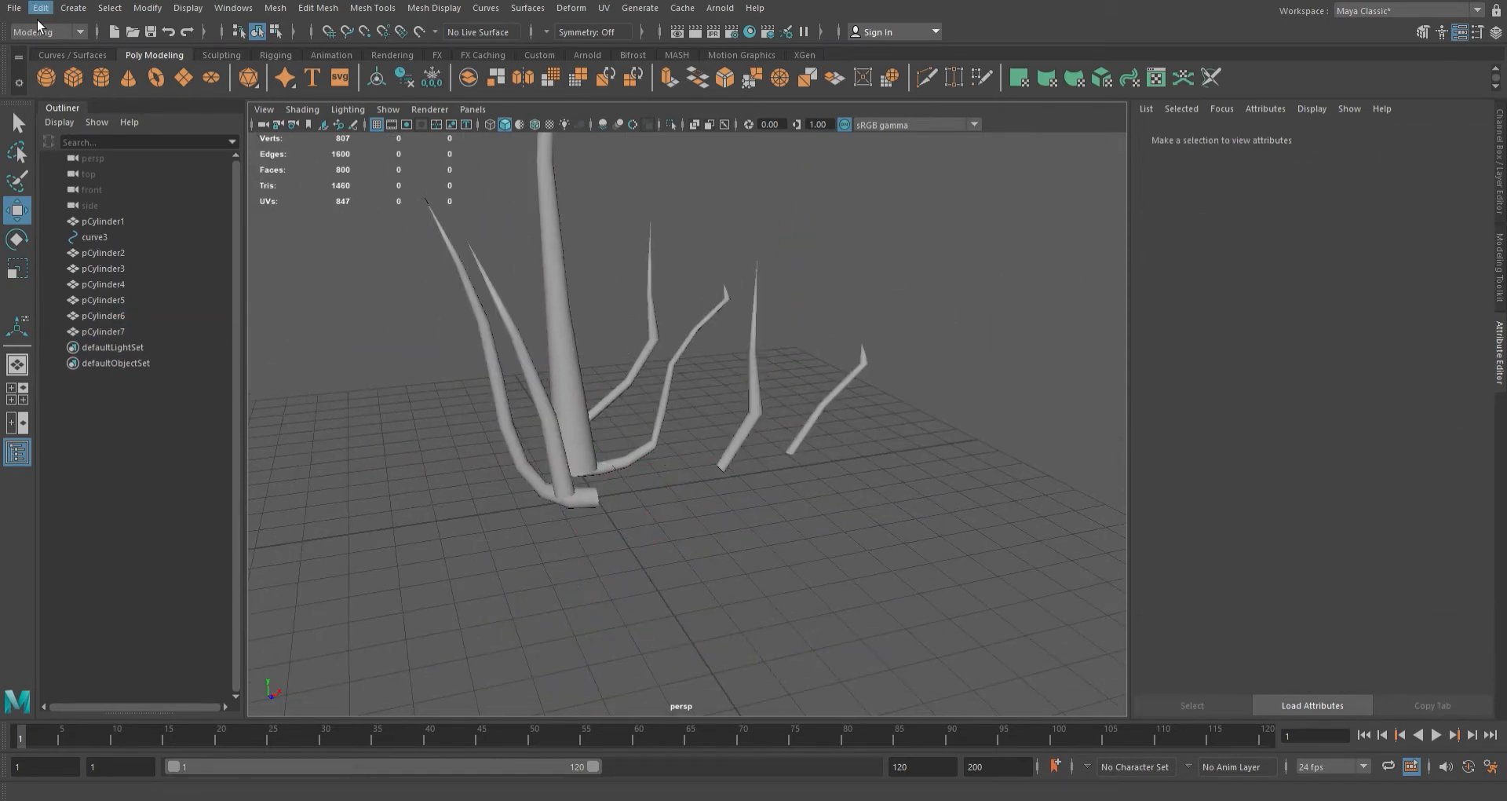
pyautogui.click(351, 210)
pyautogui.press('q')
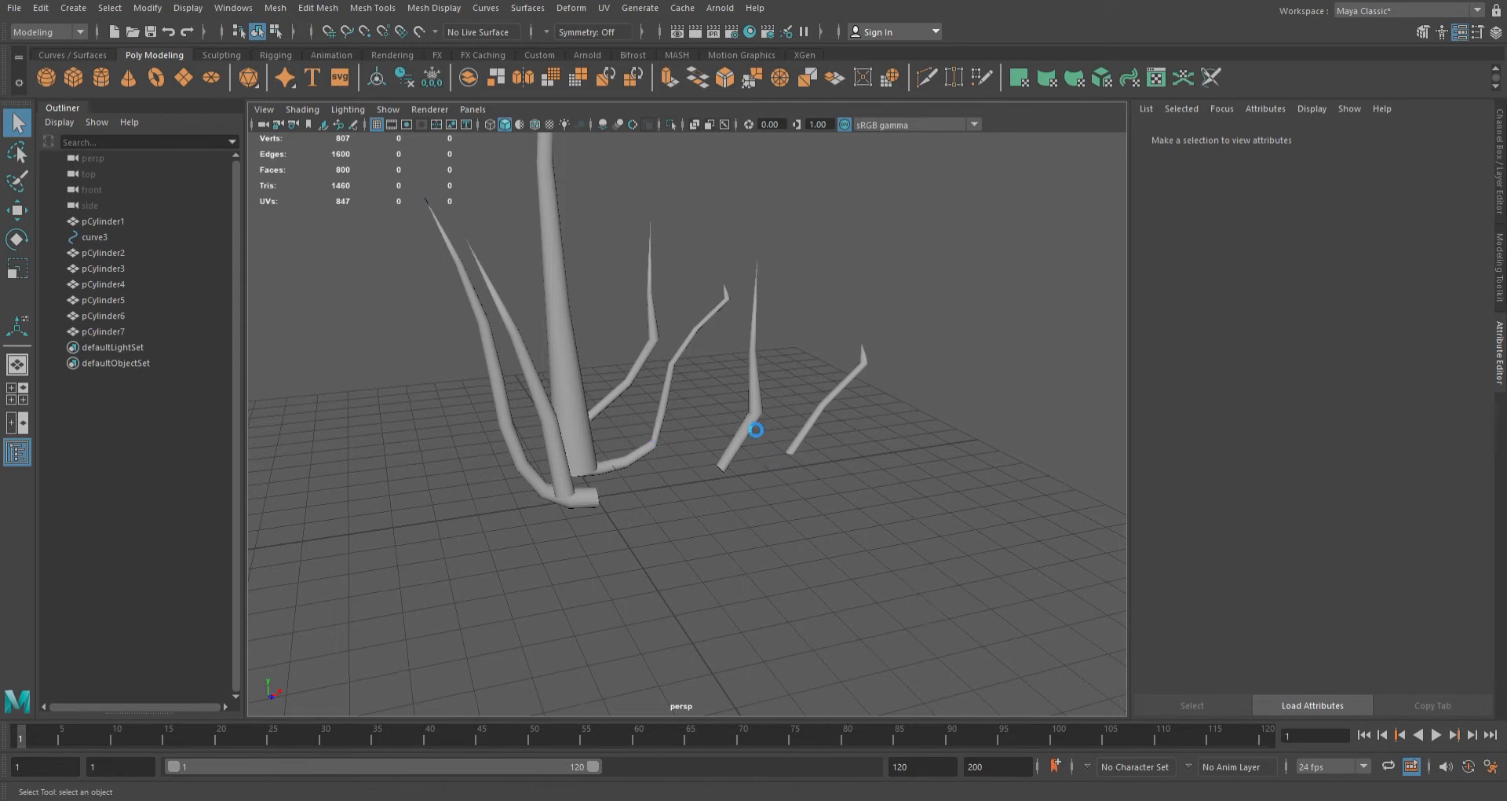
pyautogui.press('w')
# - Set the short left branch's pivot at its base and move the branch to open ground left of the tree
pyautogui.keyDown('alt'); pyautogui.moveTo(703, 374); pyautogui.dragTo(841, 503, button='right'); pyautogui.keyUp('alt')
pyautogui.keyDown('alt'); pyautogui.moveTo(841, 502); pyautogui.dragTo(860, 507); pyautogui.keyUp('alt')
pyautogui.keyDown('alt'); pyautogui.moveTo(859, 507); pyautogui.dragTo(780, 496, button='right'); pyautogui.keyUp('alt')
pyautogui.keyDown('alt'); pyautogui.moveTo(780, 496); pyautogui.dragTo(704, 490); pyautogui.keyUp('alt')
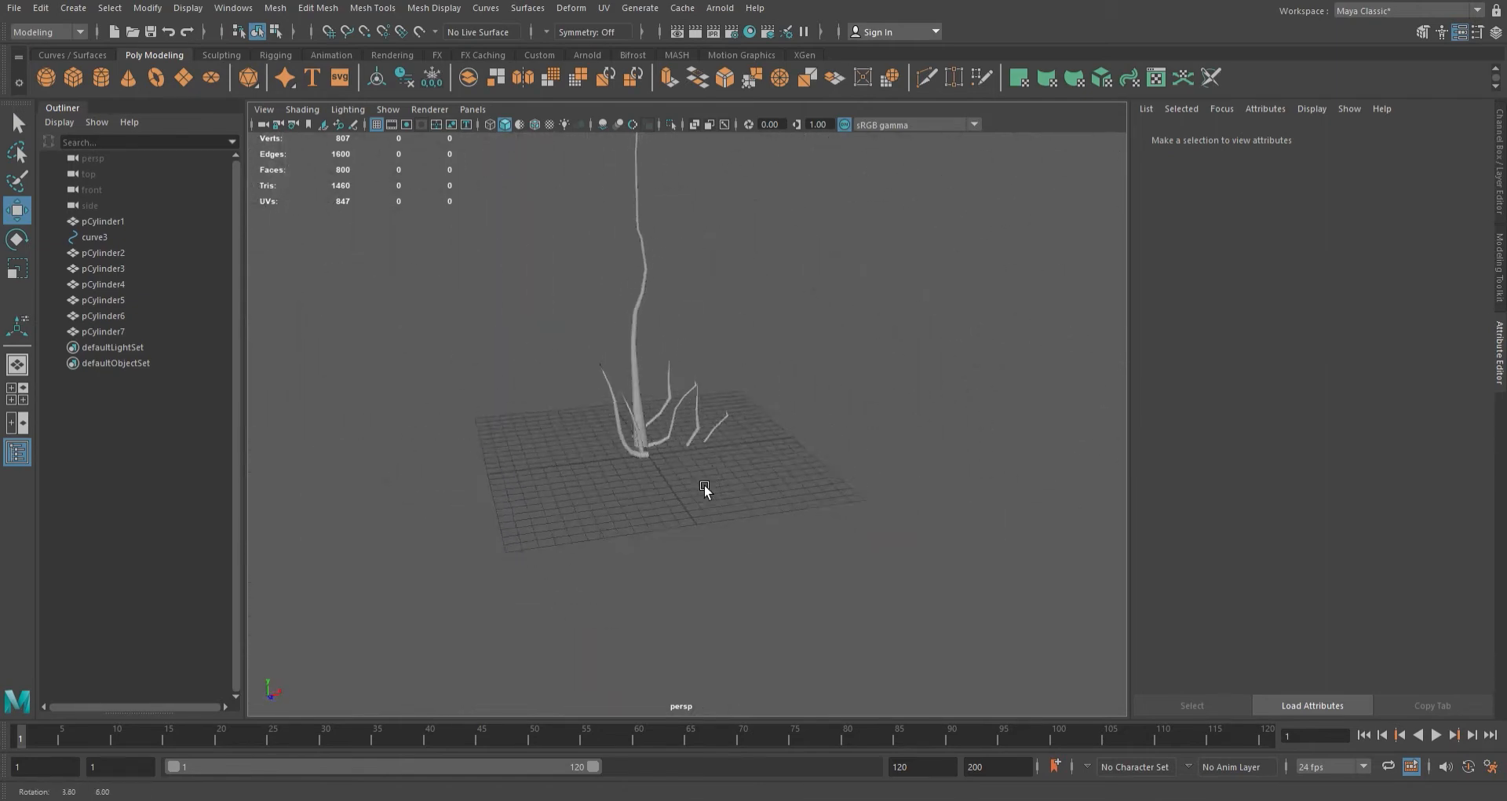
pyautogui.click(649, 440)
pyautogui.scroll(3, 650, 441)
pyautogui.keyDown('alt'); pyautogui.moveTo(650, 441); pyautogui.dragTo(643, 450); pyautogui.keyUp('alt')
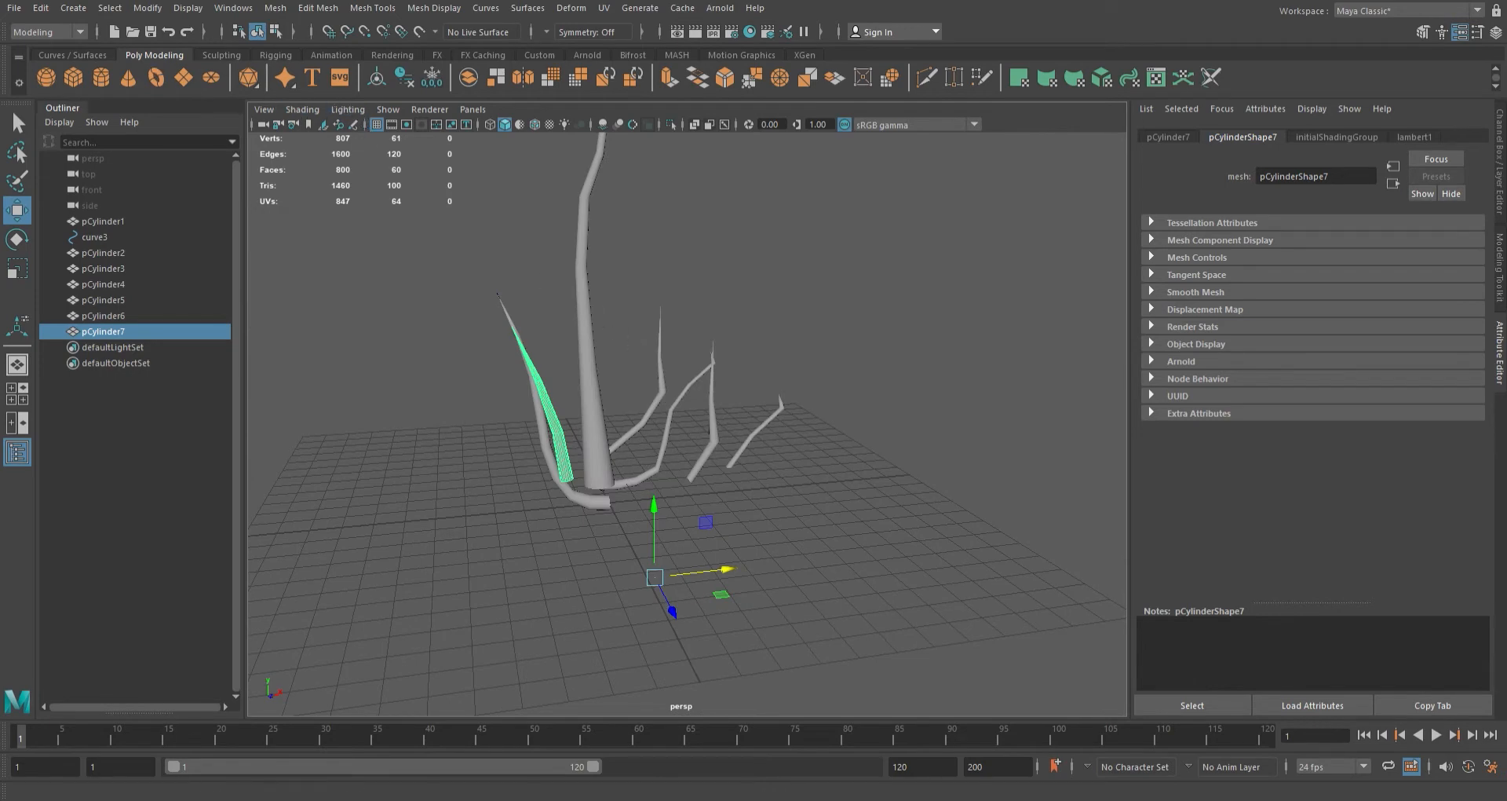
pyautogui.press('space')
pyautogui.press('space')
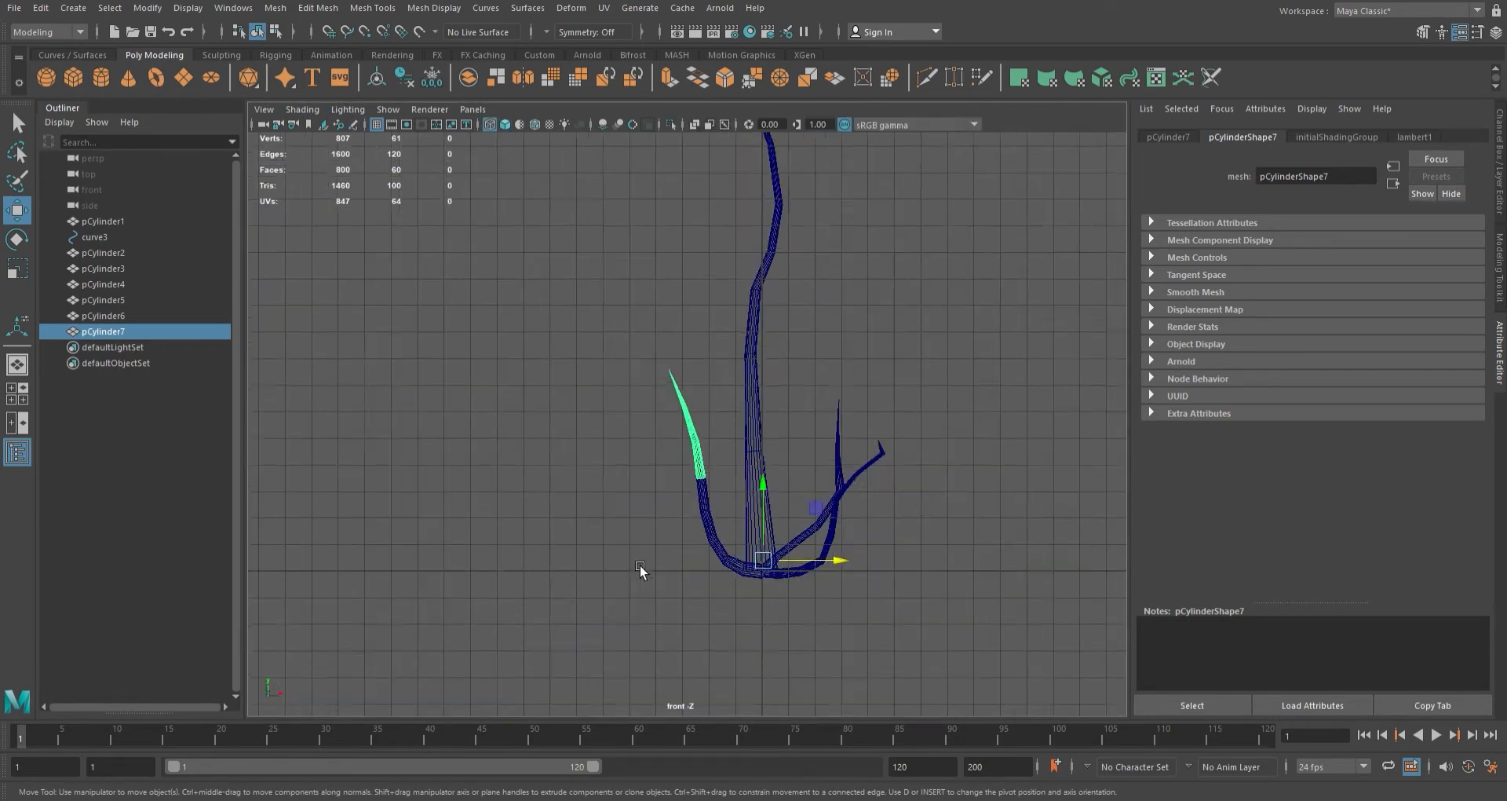
pyautogui.scroll(3, 640, 566)
pyautogui.press('d')
pyautogui.moveTo(839, 662); pyautogui.dragTo(633, 684)
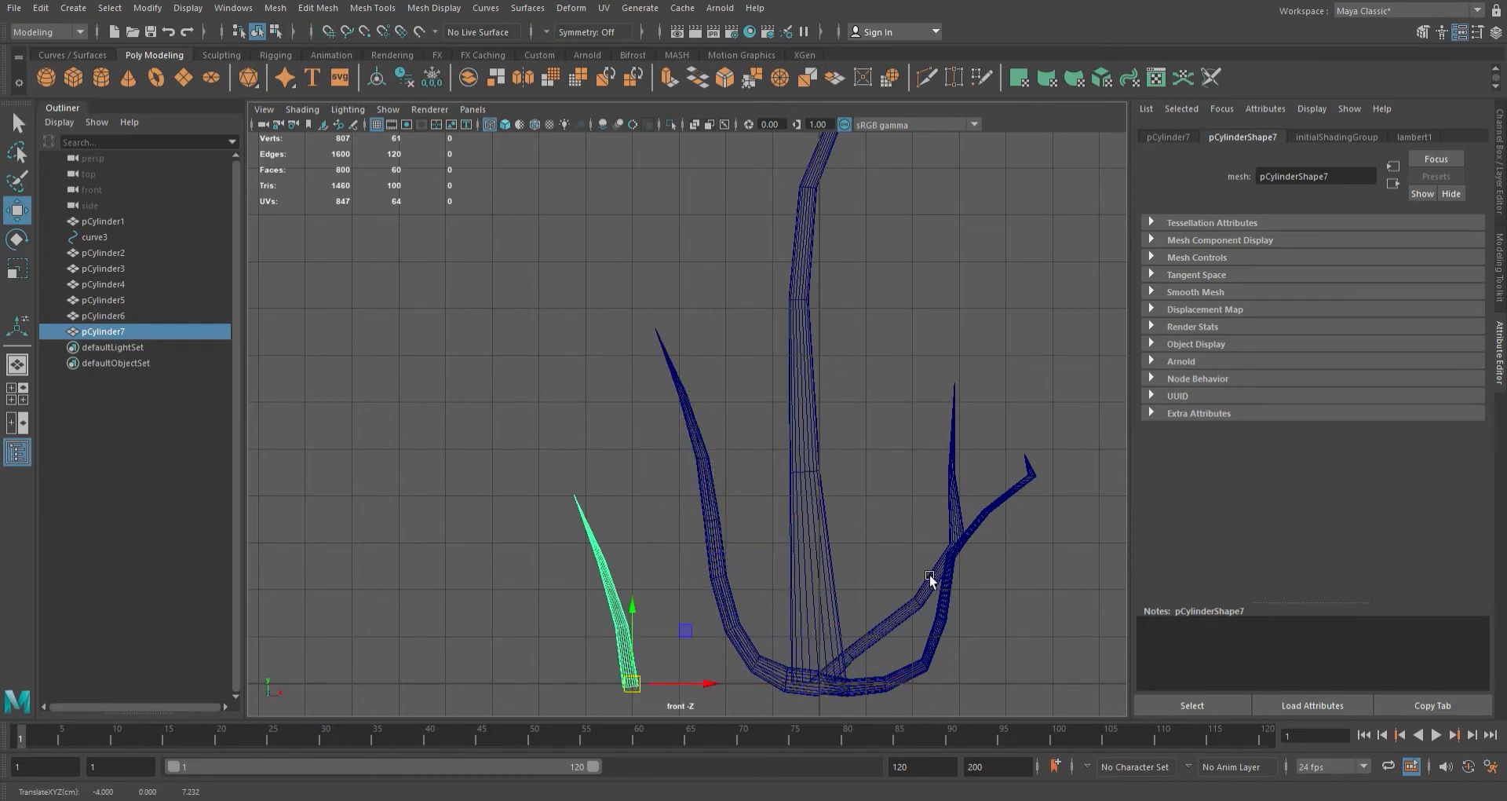
# - Set the short hooked branch's pivot at its base and move the branch to the ground beside the first short branch
pyautogui.moveTo(957, 516); pyautogui.dragTo(968, 510)
pyautogui.click(974, 554)
pyautogui.keyDown('alt'); pyautogui.moveTo(1000, 528); pyautogui.dragTo(902, 427, button='middle'); pyautogui.keyUp('alt')
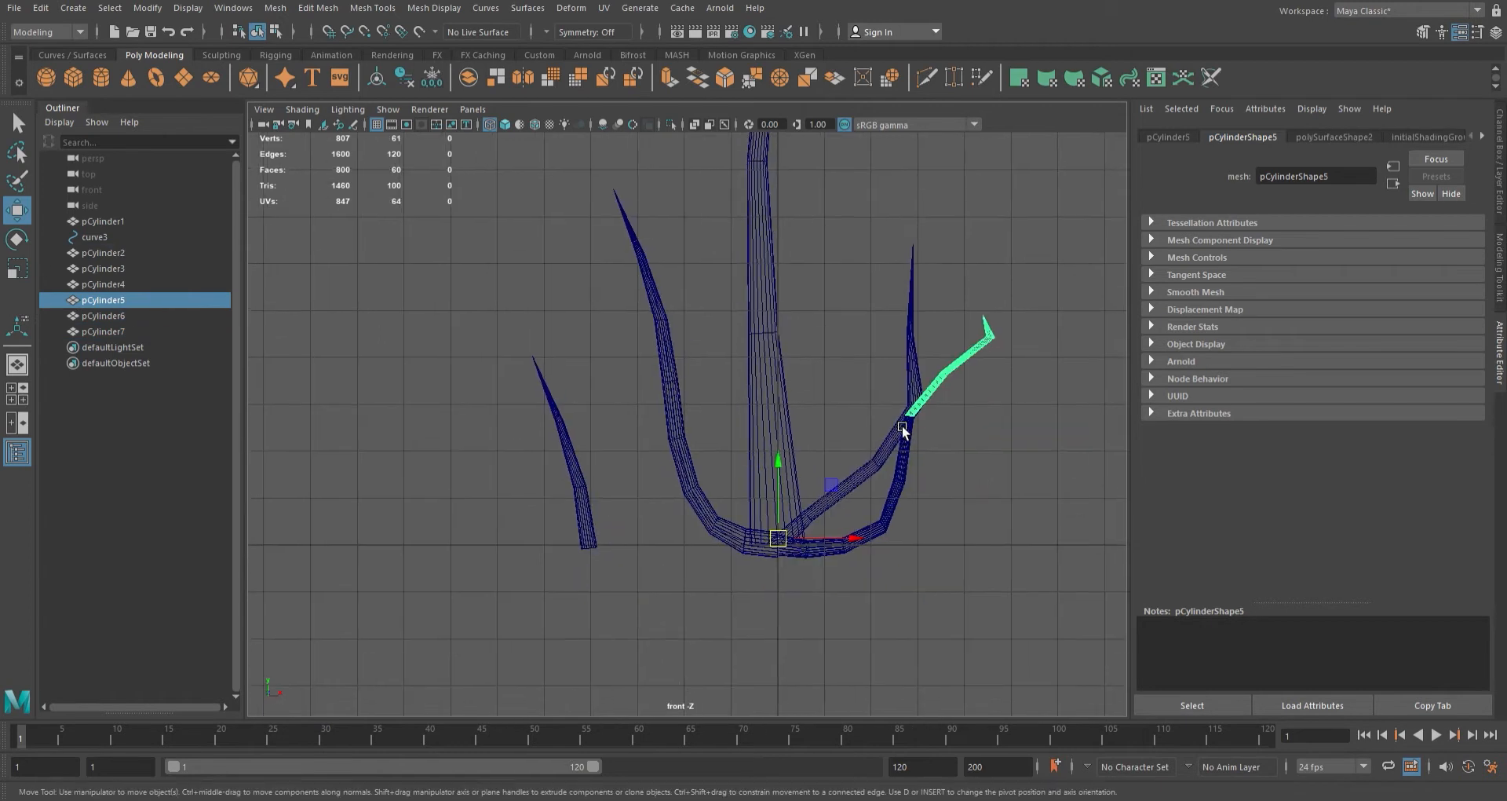
pyautogui.press('d')
pyautogui.moveTo(796, 531); pyautogui.dragTo(501, 550)
# - Place the pivot of the upright short branch at its lower end in the side view and lower the branch to the ground line
pyautogui.click(922, 441)
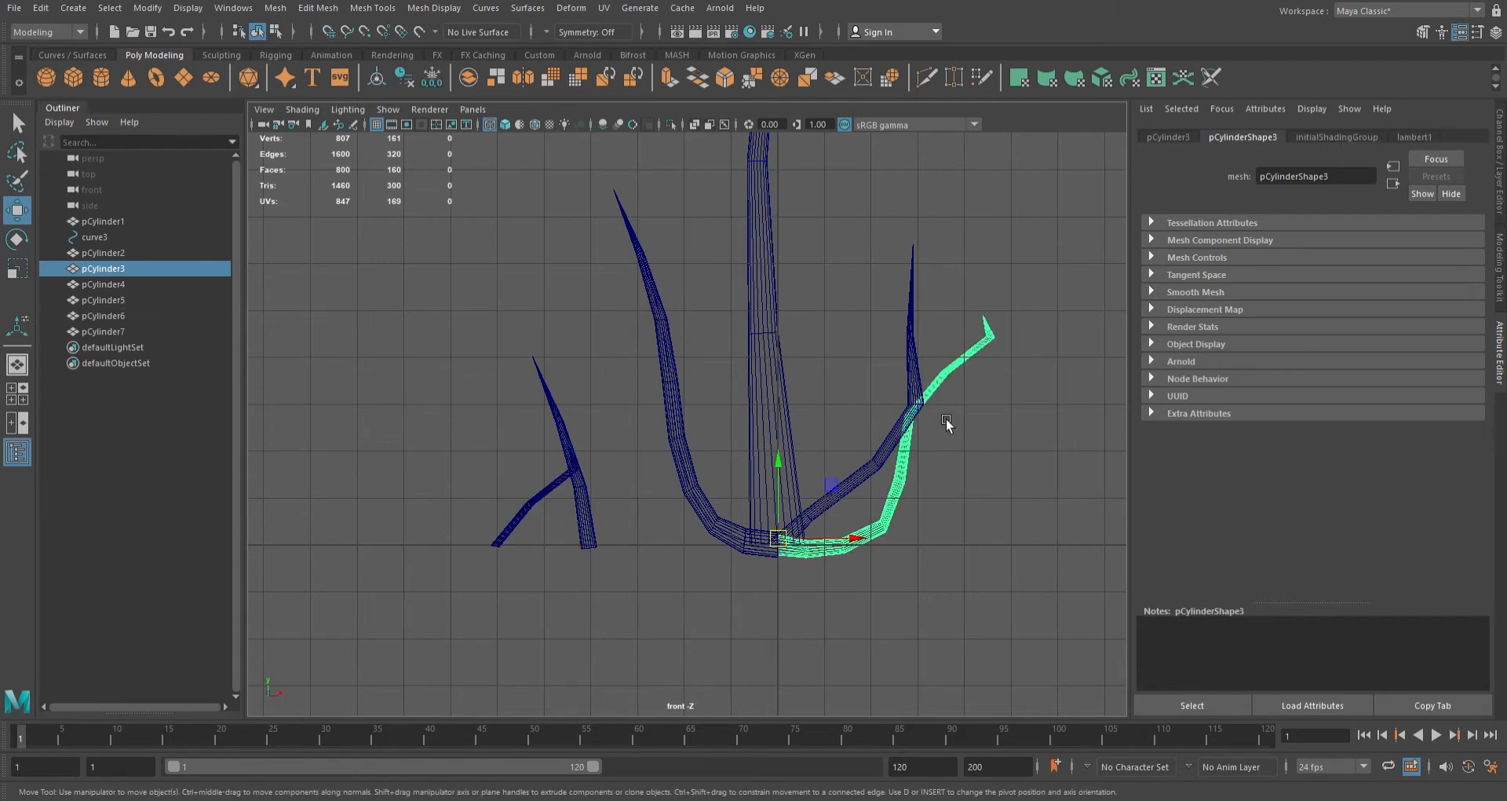
pyautogui.click(945, 365)
pyautogui.press('space')
pyautogui.click(922, 303)
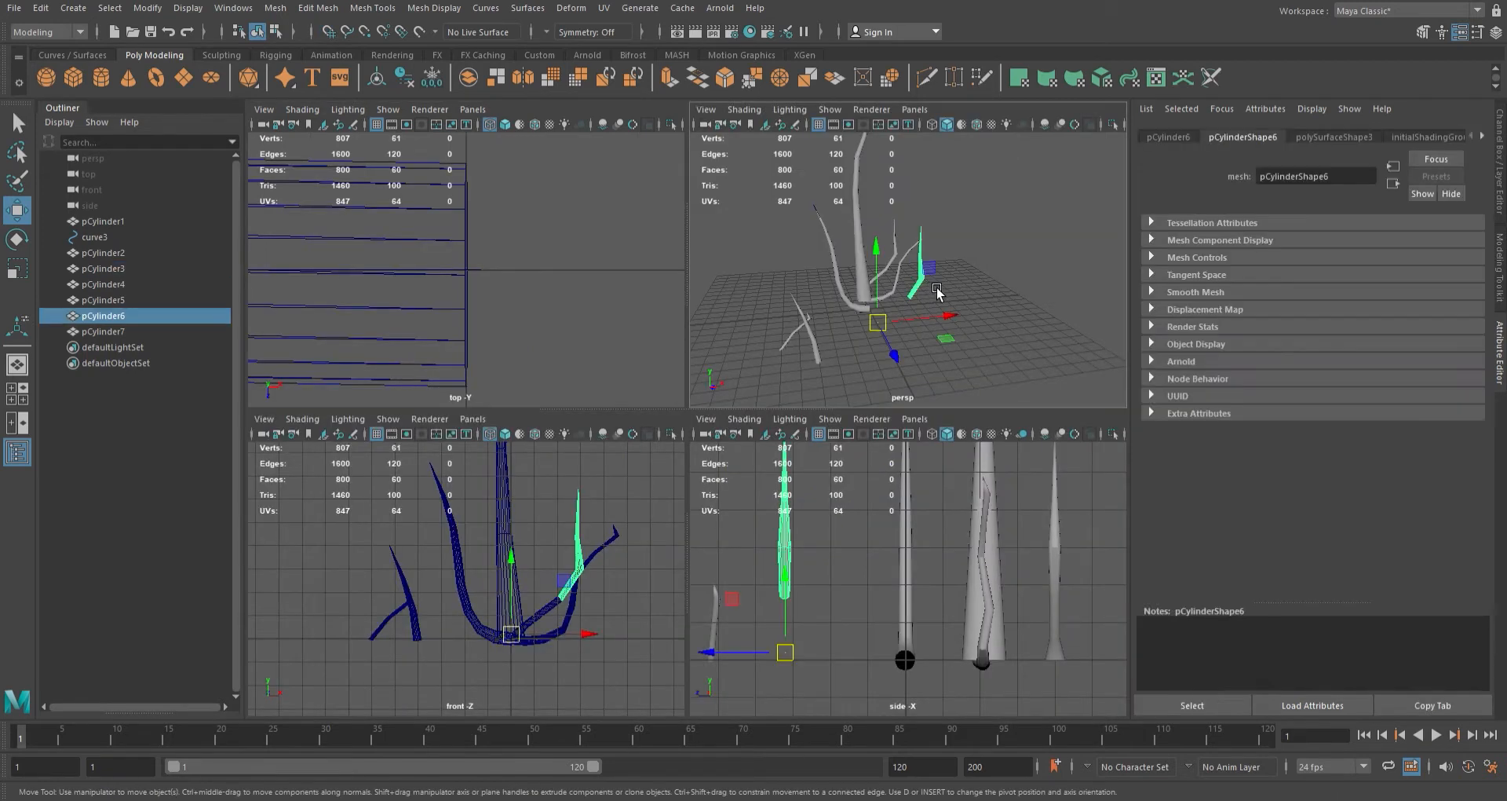
pyautogui.press('space')
pyautogui.press('d')
pyautogui.moveTo(461, 511); pyautogui.dragTo(469, 391, button='middle')
pyautogui.press('d')
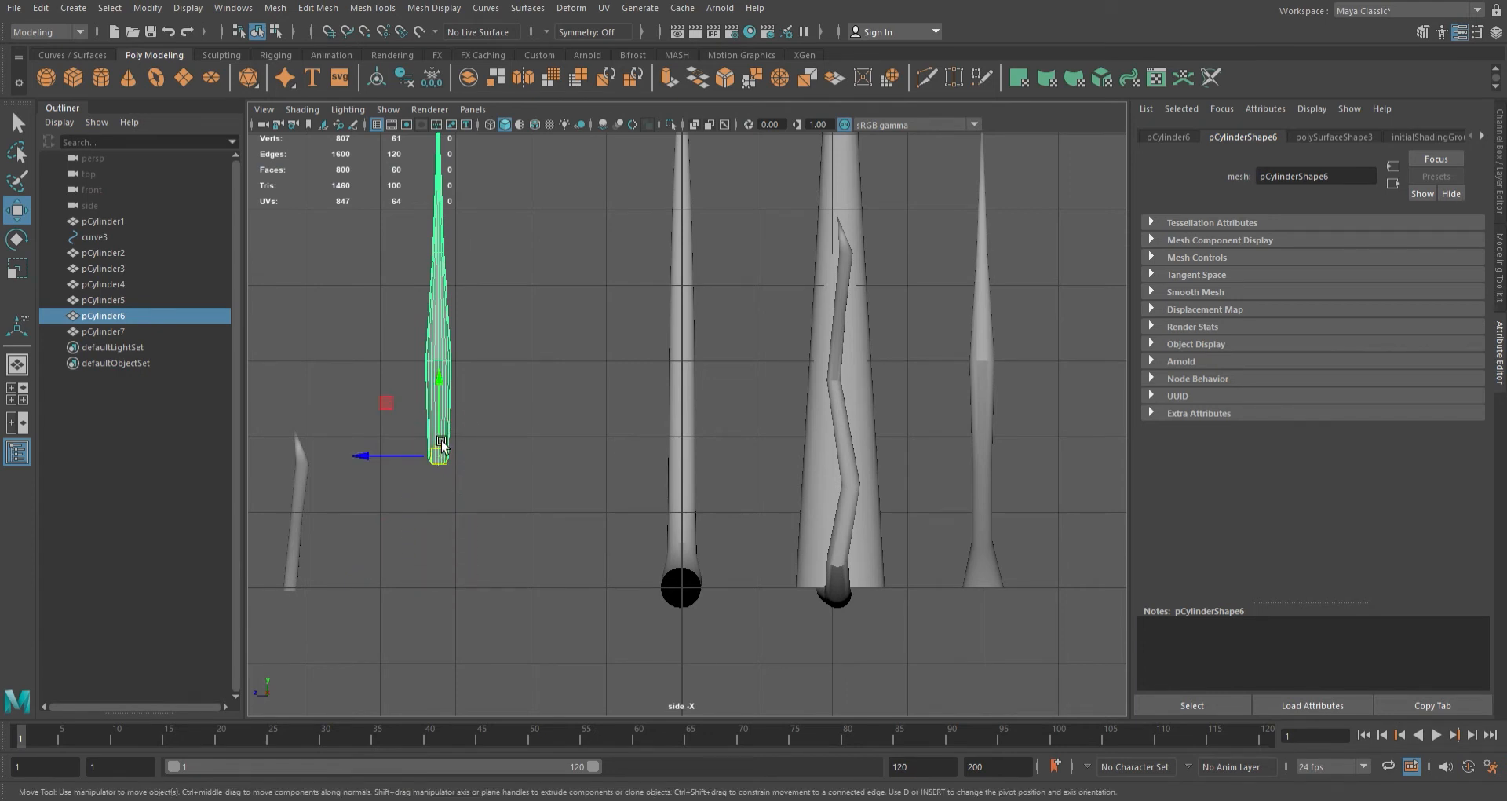
pyautogui.moveTo(466, 455); pyautogui.dragTo(403, 599)
# - Shift the upright short branch's pivot onto its base in perspective and check the pivots of the other short branches
pyautogui.click(306, 559)
pyautogui.press('f')
pyautogui.scroll(-10, 632, 471)
pyautogui.press('4')
pyautogui.click(599, 454)
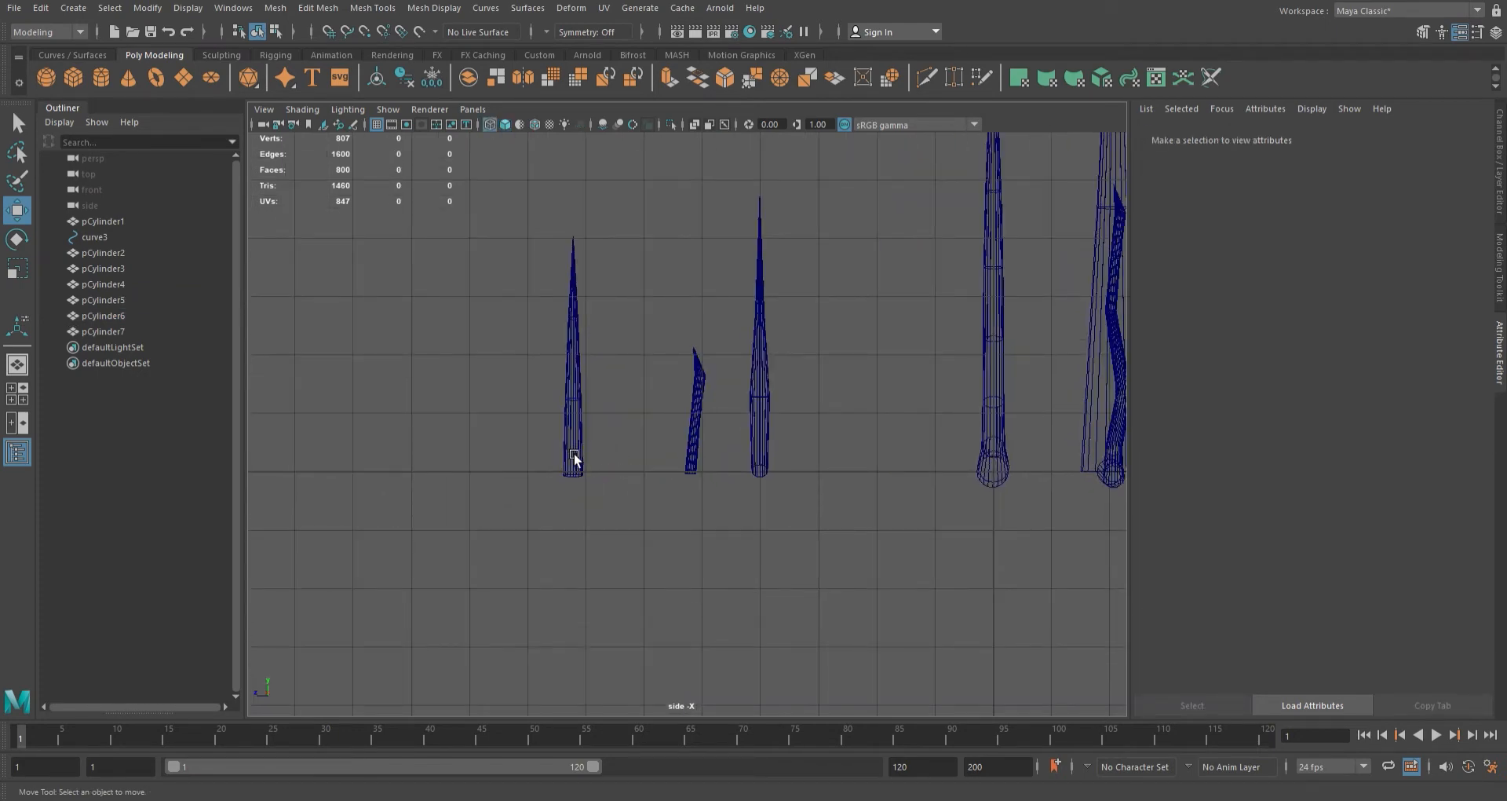
pyautogui.click(574, 459)
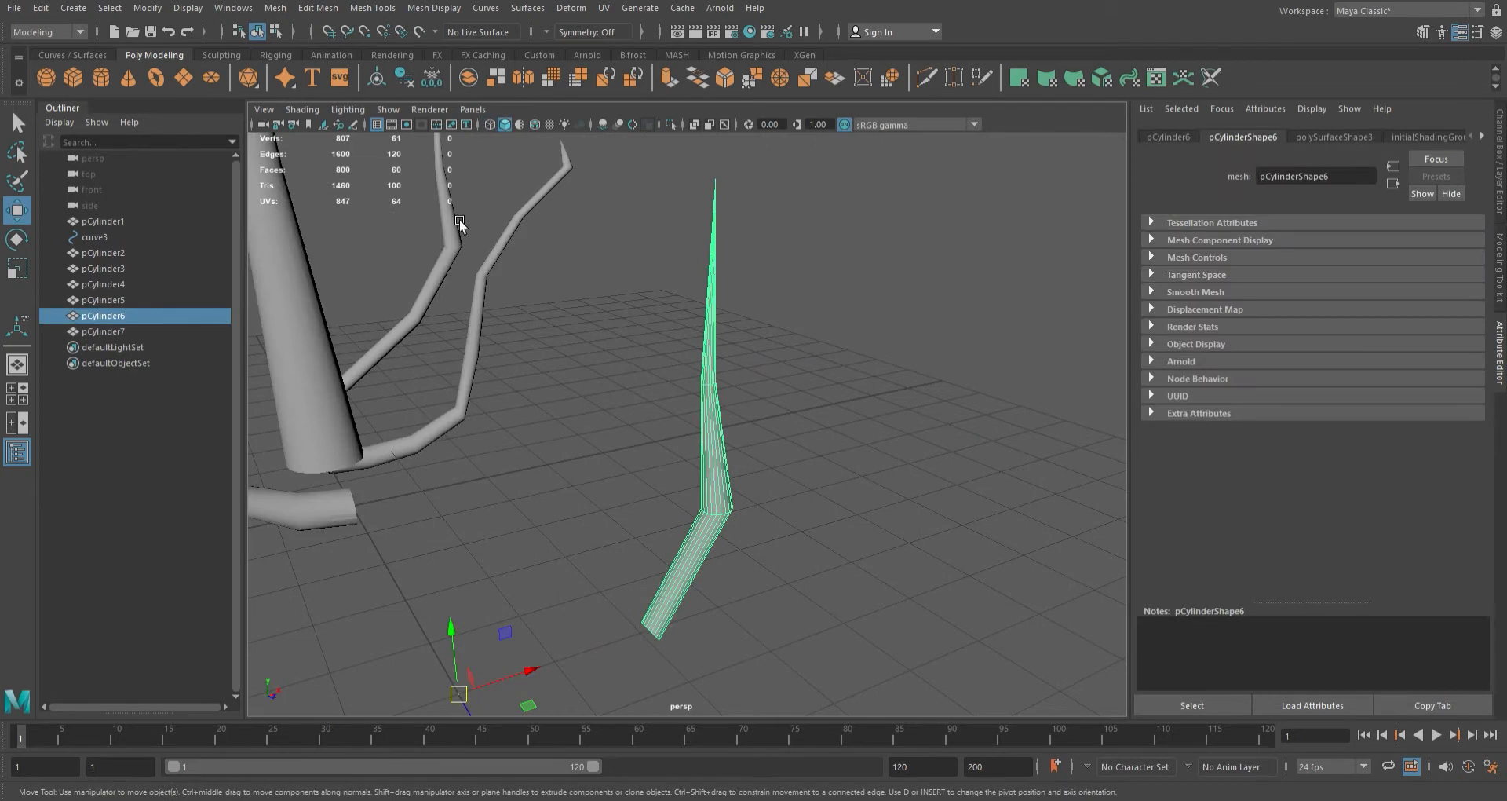
pyautogui.press('d')
pyautogui.moveTo(499, 681); pyautogui.dragTo(662, 635)
pyautogui.keyDown('alt'); pyautogui.moveTo(662, 635); pyautogui.dragTo(577, 628, button='right'); pyautogui.keyUp('alt')
pyautogui.keyDown('alt'); pyautogui.moveTo(577, 628); pyautogui.dragTo(761, 583, button='middle'); pyautogui.keyUp('alt')
pyautogui.click(743, 507)
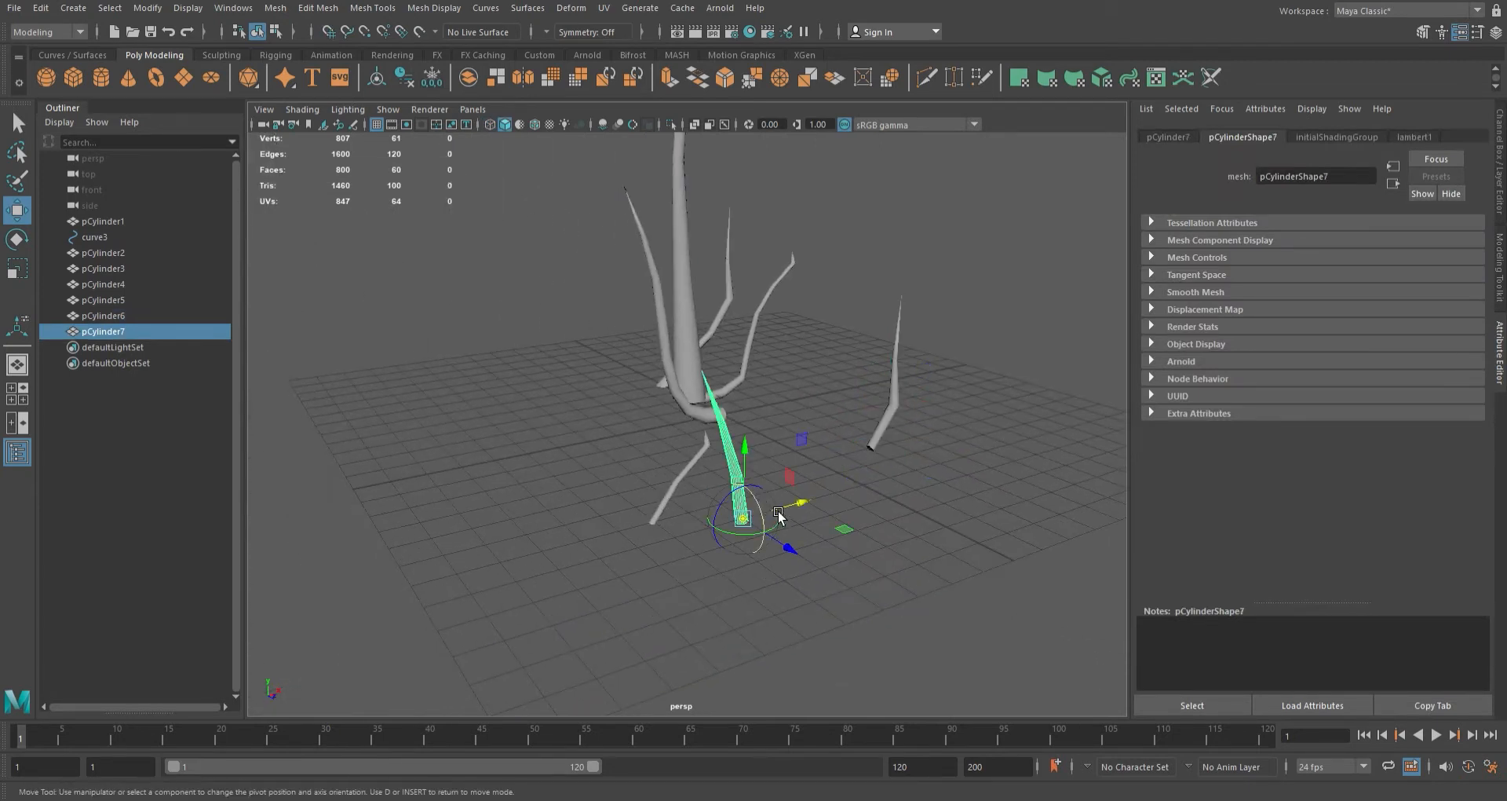
pyautogui.click(666, 507)
pyautogui.click(776, 471)
pyautogui.click(730, 471)
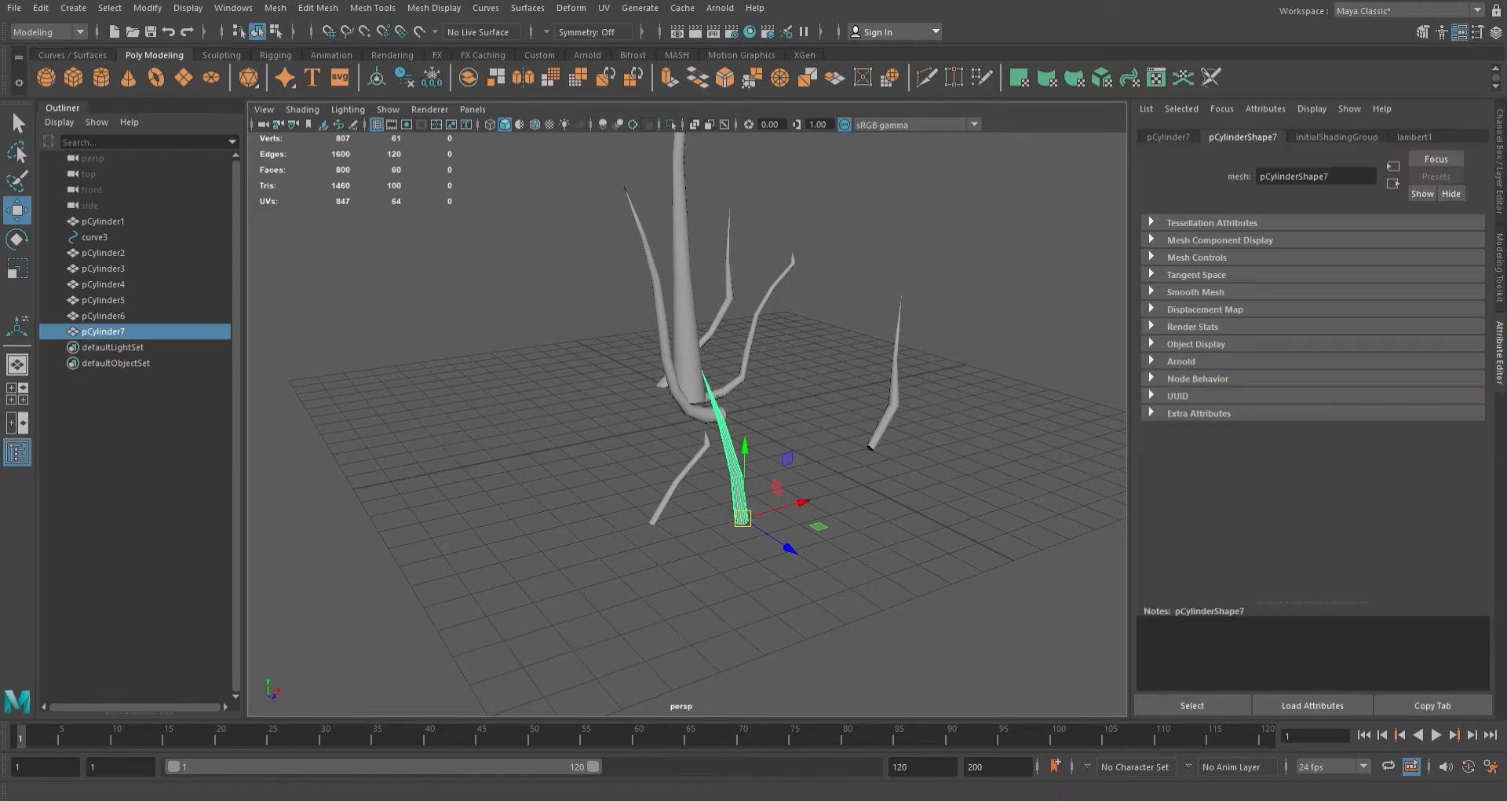
# - Move the long branch with the curved foot away from the trunk, leaving its guide curve in place
pyautogui.keyDown('alt'); pyautogui.moveTo(703, 466); pyautogui.dragTo(704, 408); pyautogui.keyUp('alt')
pyautogui.keyDown('alt'); pyautogui.moveTo(704, 408); pyautogui.dragTo(662, 372, button='right'); pyautogui.keyUp('alt')
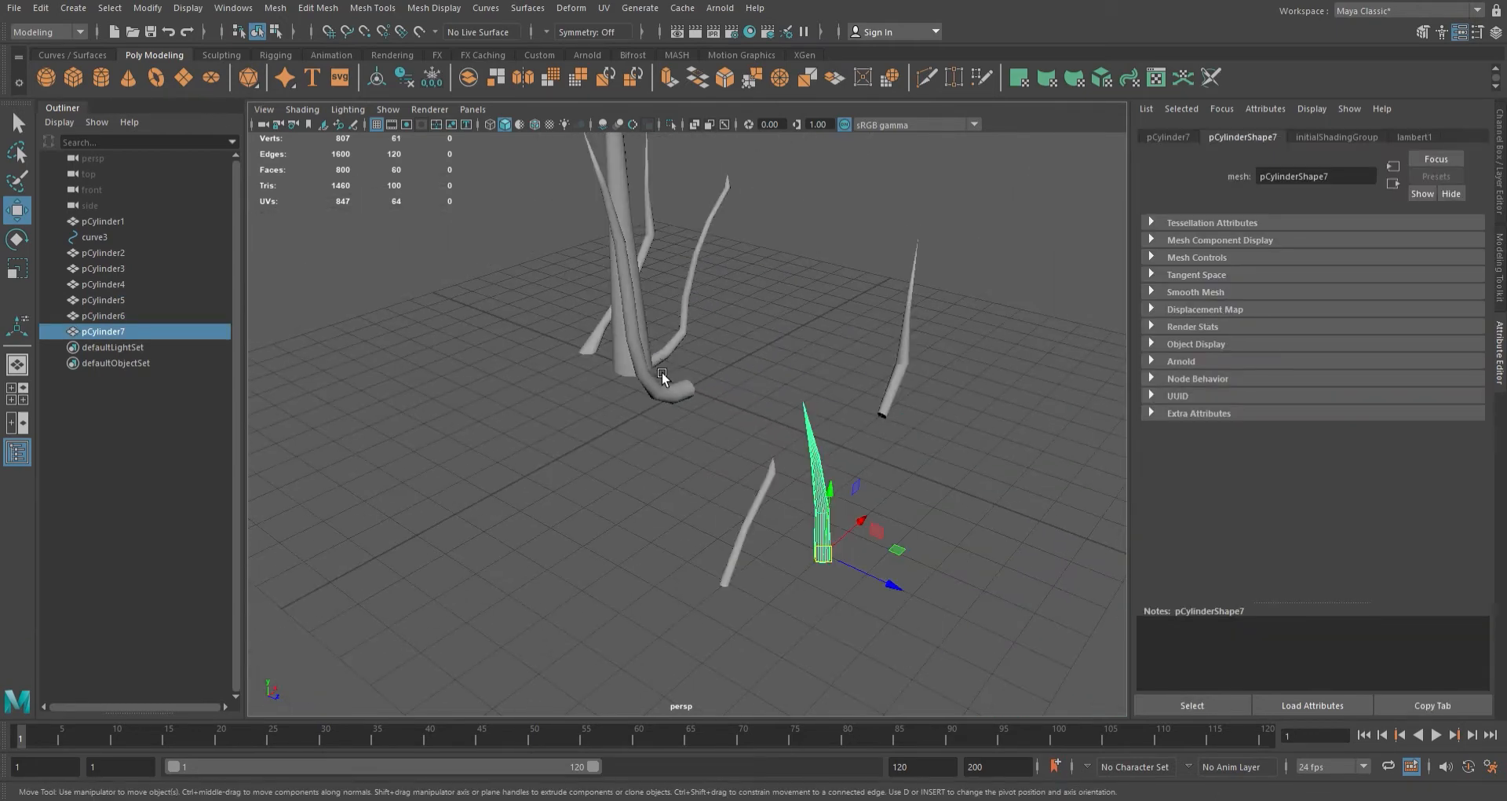
pyautogui.click(685, 402)
pyautogui.moveTo(747, 396); pyautogui.dragTo(908, 455)
# - Rotate the short tapered branch pCylinder7 outward until it points away from the tree at a shallow upward angle
pyautogui.click(821, 520)
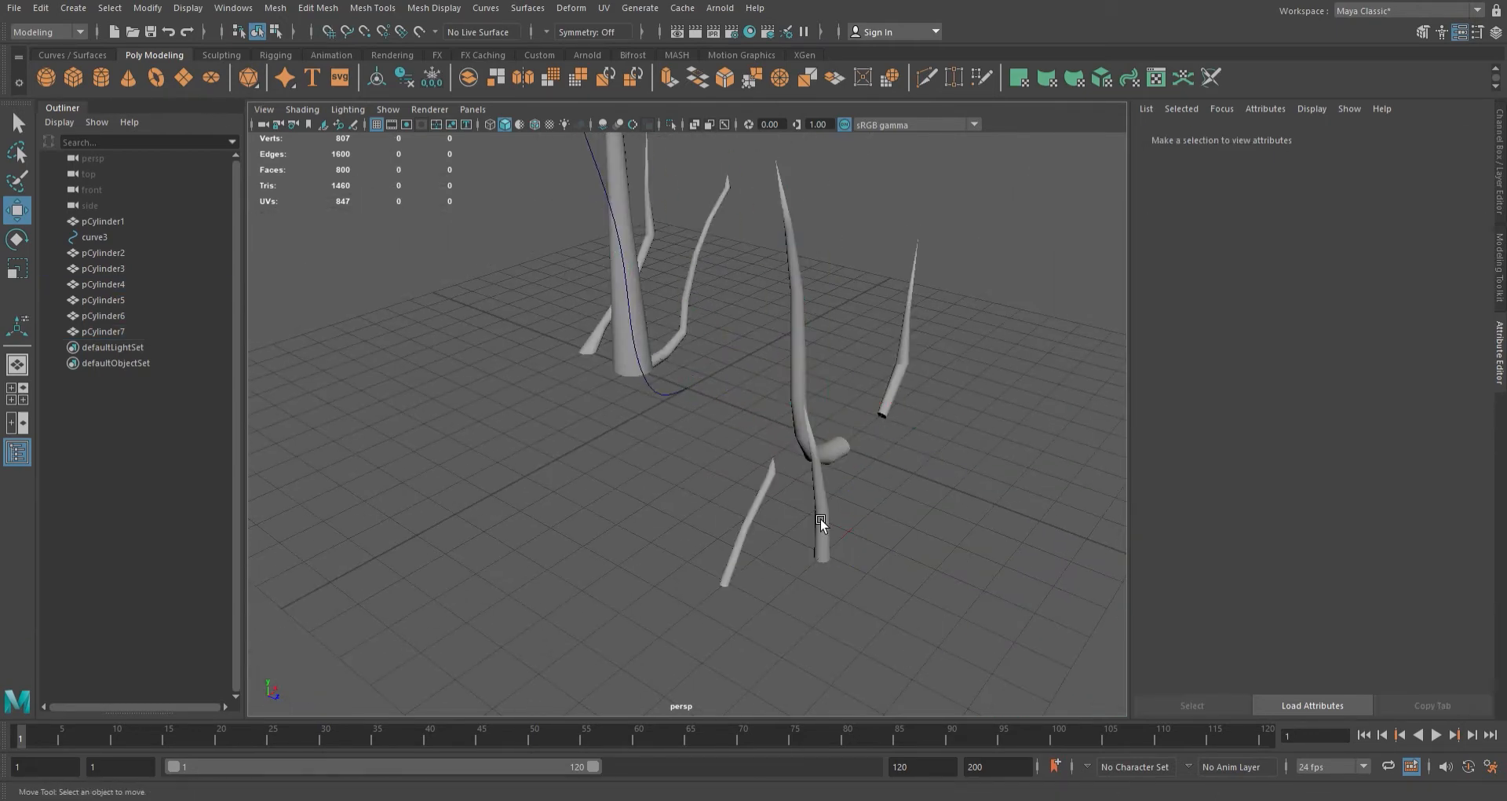
pyautogui.keyDown('alt'); pyautogui.moveTo(880, 514); pyautogui.dragTo(683, 428); pyautogui.keyUp('alt')
pyautogui.press('e')
pyautogui.moveTo(521, 435); pyautogui.dragTo(738, 369)
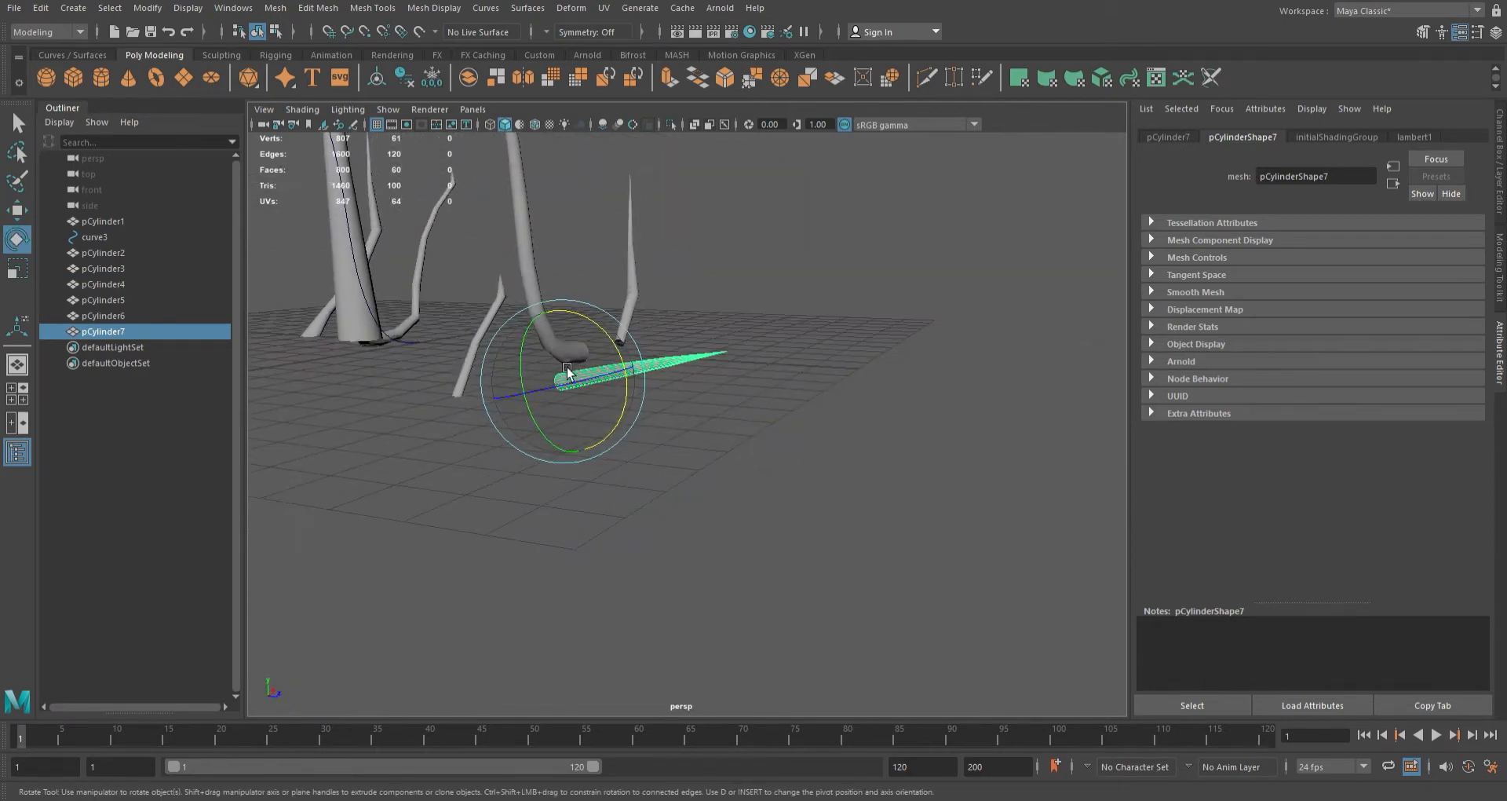
pyautogui.moveTo(520, 359); pyautogui.dragTo(557, 282)
pyautogui.press('w')
pyautogui.click(689, 278)
pyautogui.keyDown('alt'); pyautogui.moveTo(689, 278); pyautogui.dragTo(589, 354); pyautogui.keyUp('alt')
pyautogui.scroll(5, 503, 346)
pyautogui.keyDown('alt'); pyautogui.moveTo(514, 369); pyautogui.dragTo(551, 326, button='right'); pyautogui.keyUp('alt')
pyautogui.keyDown('alt'); pyautogui.moveTo(552, 326); pyautogui.dragTo(611, 343); pyautogui.keyUp('alt')
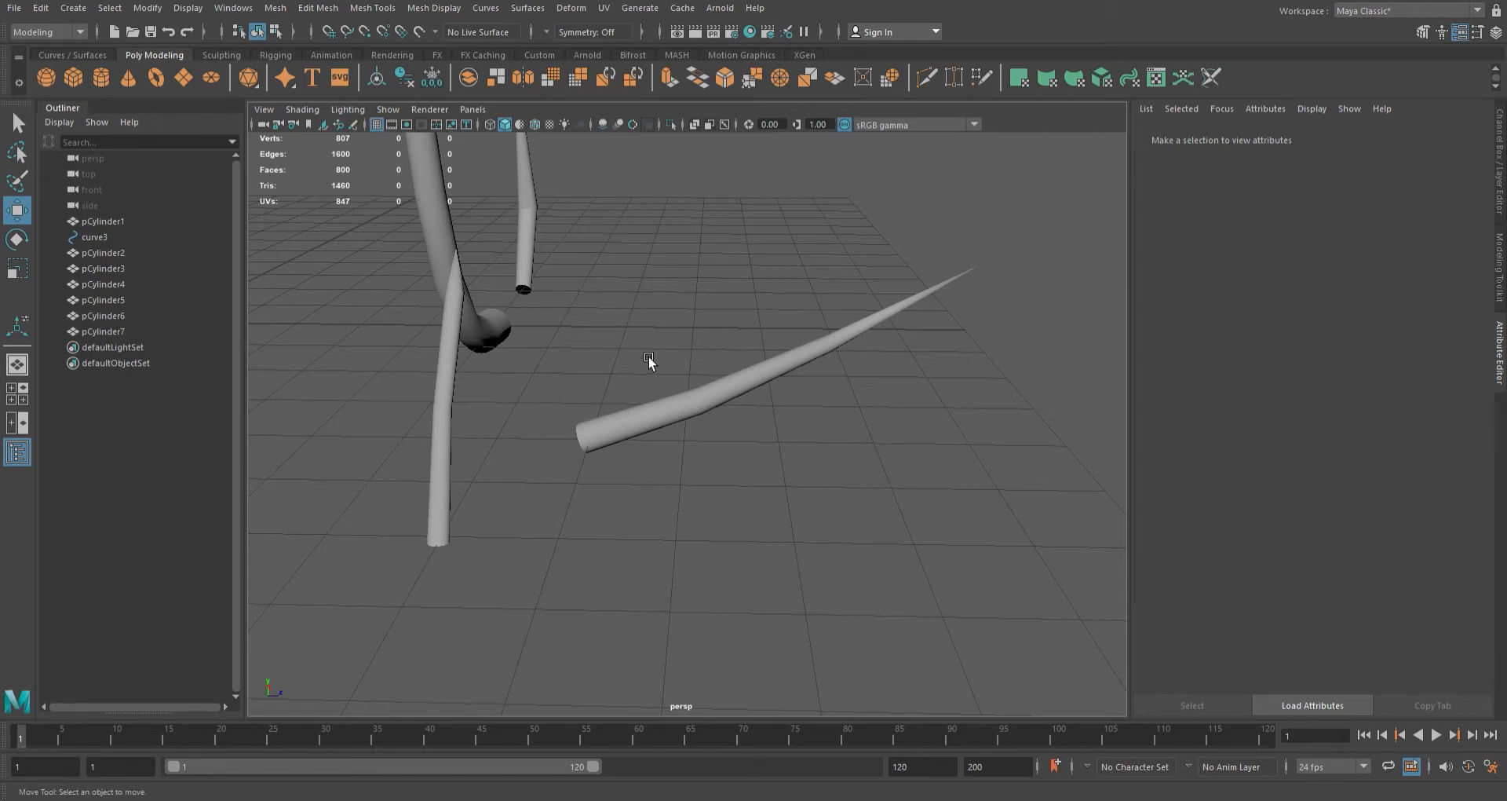
# - Duplicate the tilted short branch, offset the copy, and delete the copy's lower faces so only the tip section is left
pyautogui.click(702, 385)
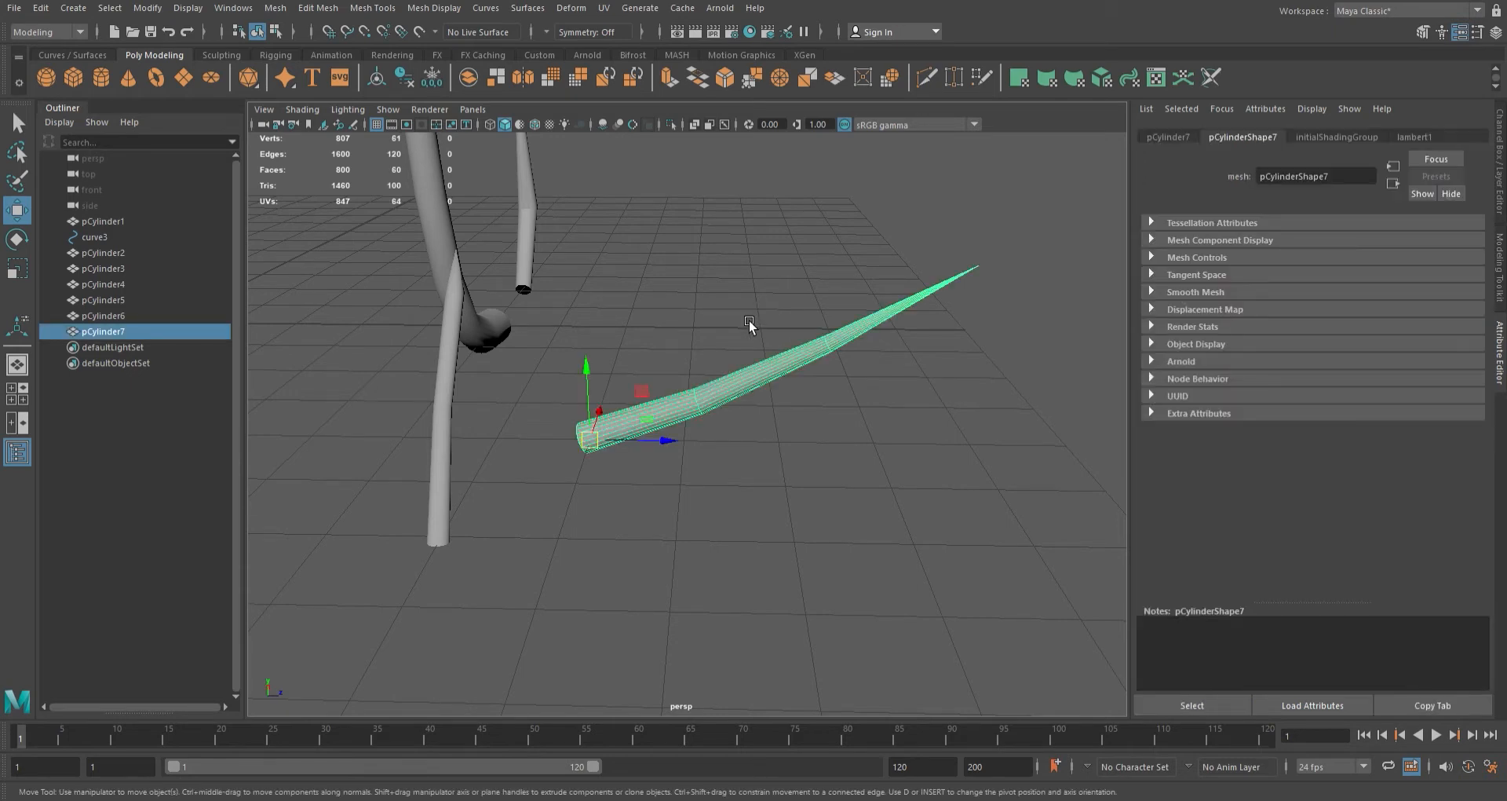
pyautogui.hotkey('ctrl', 'd')
pyautogui.moveTo(624, 406); pyautogui.dragTo(586, 466)
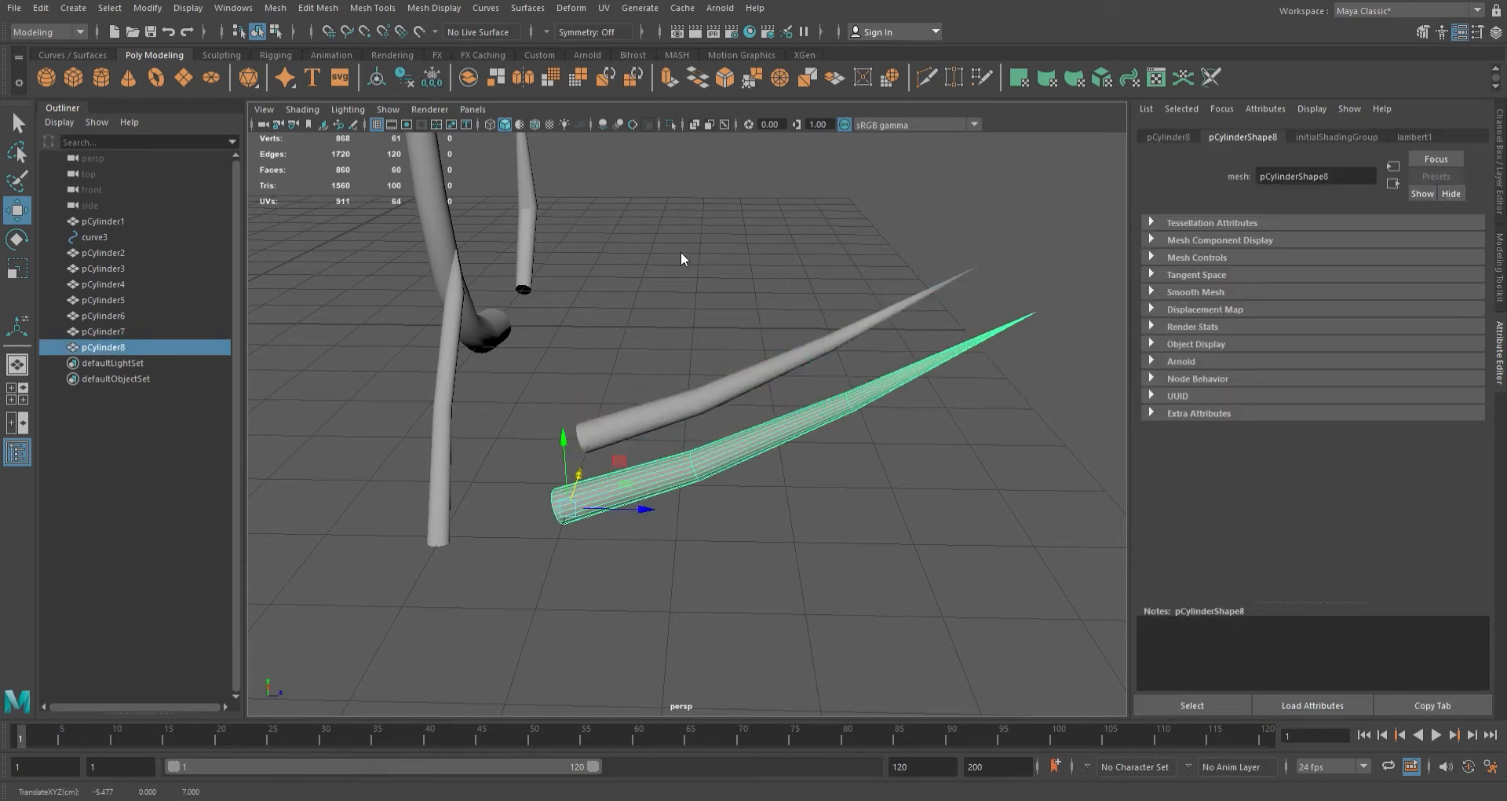
pyautogui.press('F11')
pyautogui.moveTo(567, 337); pyautogui.dragTo(732, 581)
pyautogui.press('Delete')
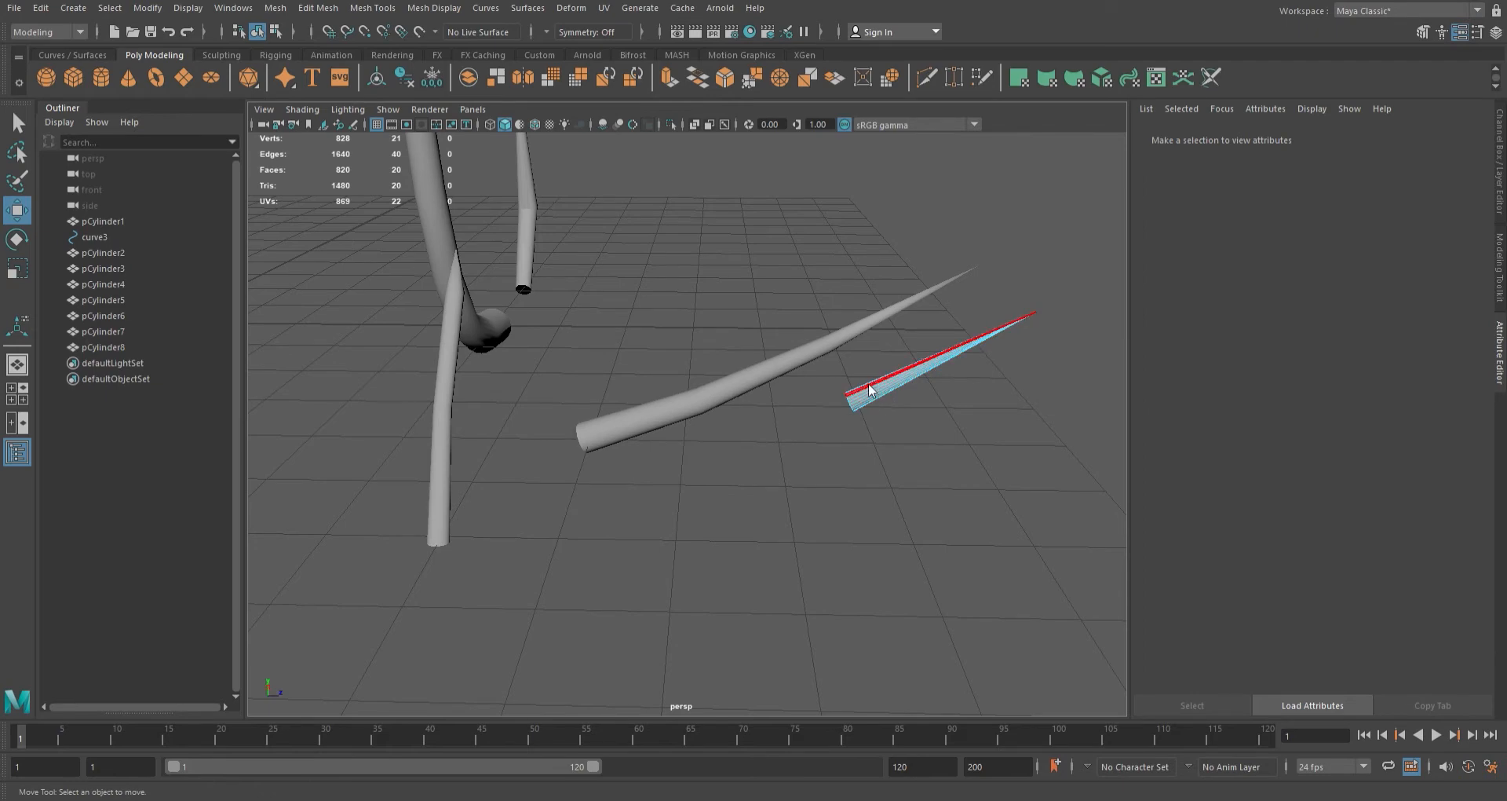
pyautogui.press('F8')
# - Move the pivot of the small tip twig to its wide end, using the side and top views
pyautogui.press('d')
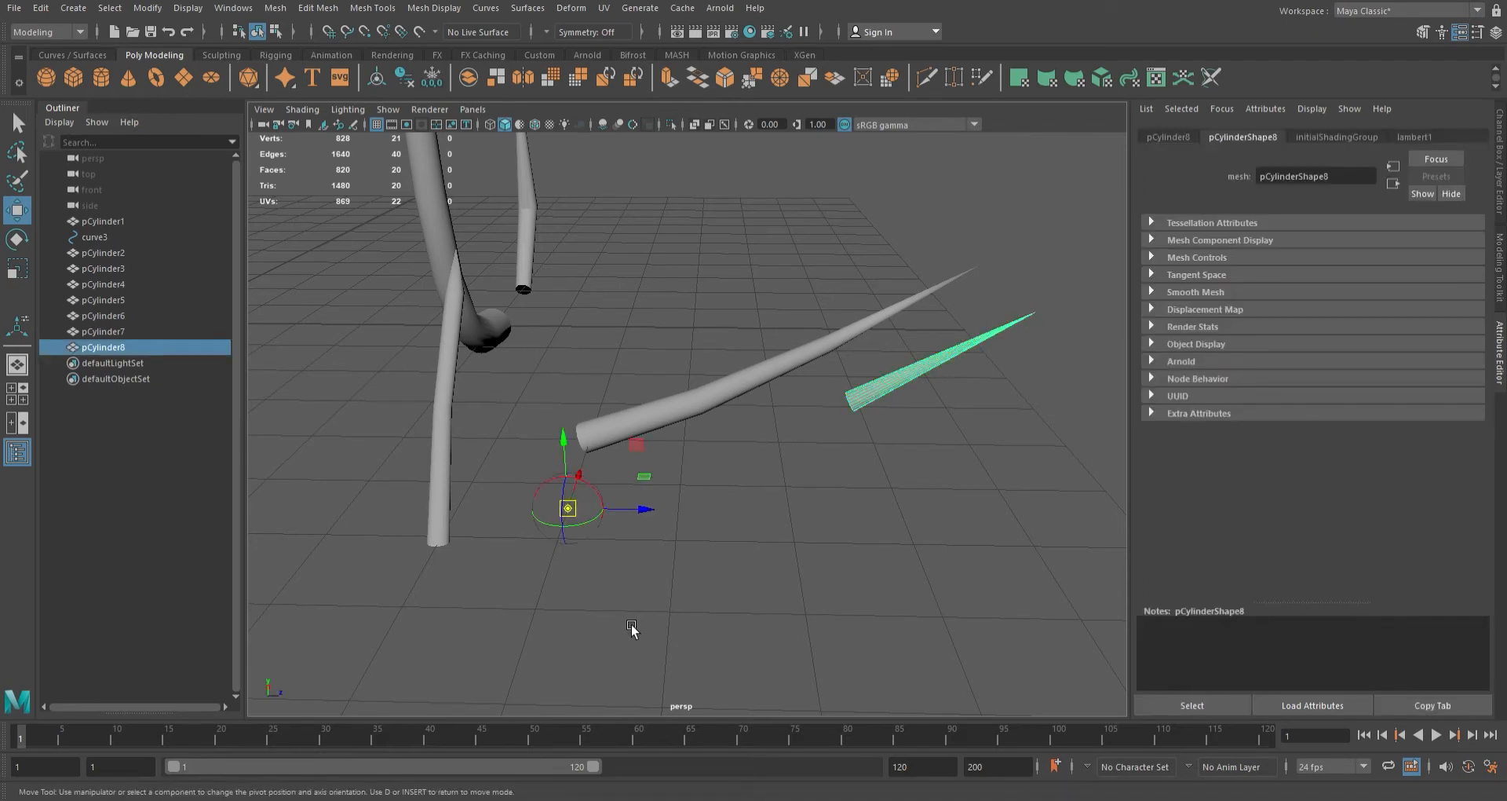
pyautogui.press('space')
pyautogui.press('f')
pyautogui.press('space')
pyautogui.scroll(-8, 487, 597)
pyautogui.scroll(4, 673, 549)
pyautogui.moveTo(743, 606); pyautogui.dragTo(711, 471)
pyautogui.press('space')
pyautogui.press('f')
pyautogui.press('space')
pyautogui.press('space')
pyautogui.press('space')
pyautogui.press('f')
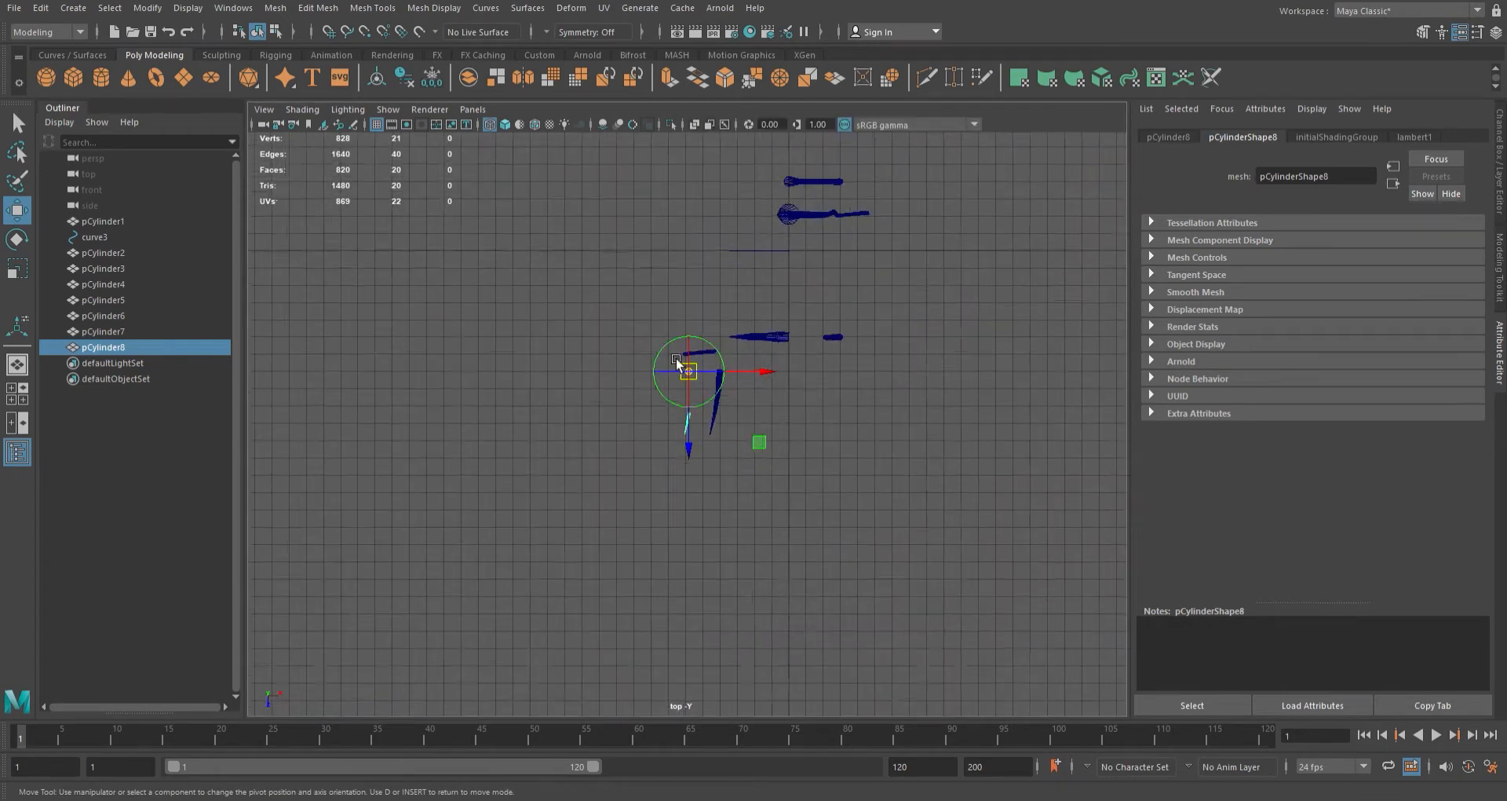
pyautogui.scroll(8, 676, 359)
pyautogui.moveTo(713, 219); pyautogui.dragTo(715, 390)
# - Move the small twig away from the other branches onto free ground and frame it
pyautogui.press('f')
pyautogui.press('space')
pyautogui.press('space')
pyautogui.keyDown('alt'); pyautogui.moveTo(828, 370); pyautogui.dragTo(801, 344); pyautogui.keyUp('alt')
pyautogui.moveTo(682, 197); pyautogui.dragTo(684, 376)
pyautogui.keyDown('alt'); pyautogui.moveTo(738, 322); pyautogui.dragTo(798, 378); pyautogui.keyUp('alt')
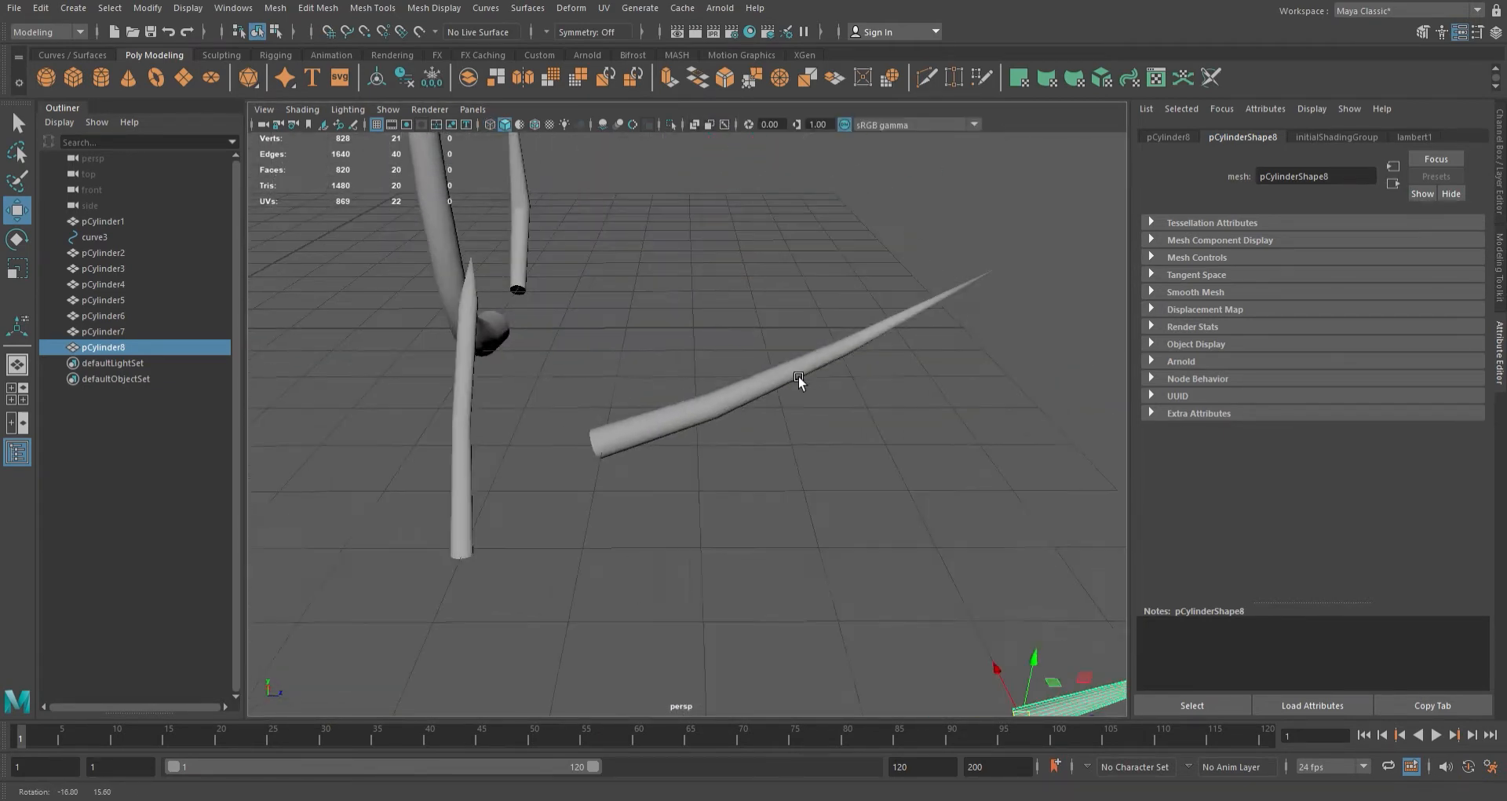
pyautogui.press('f')
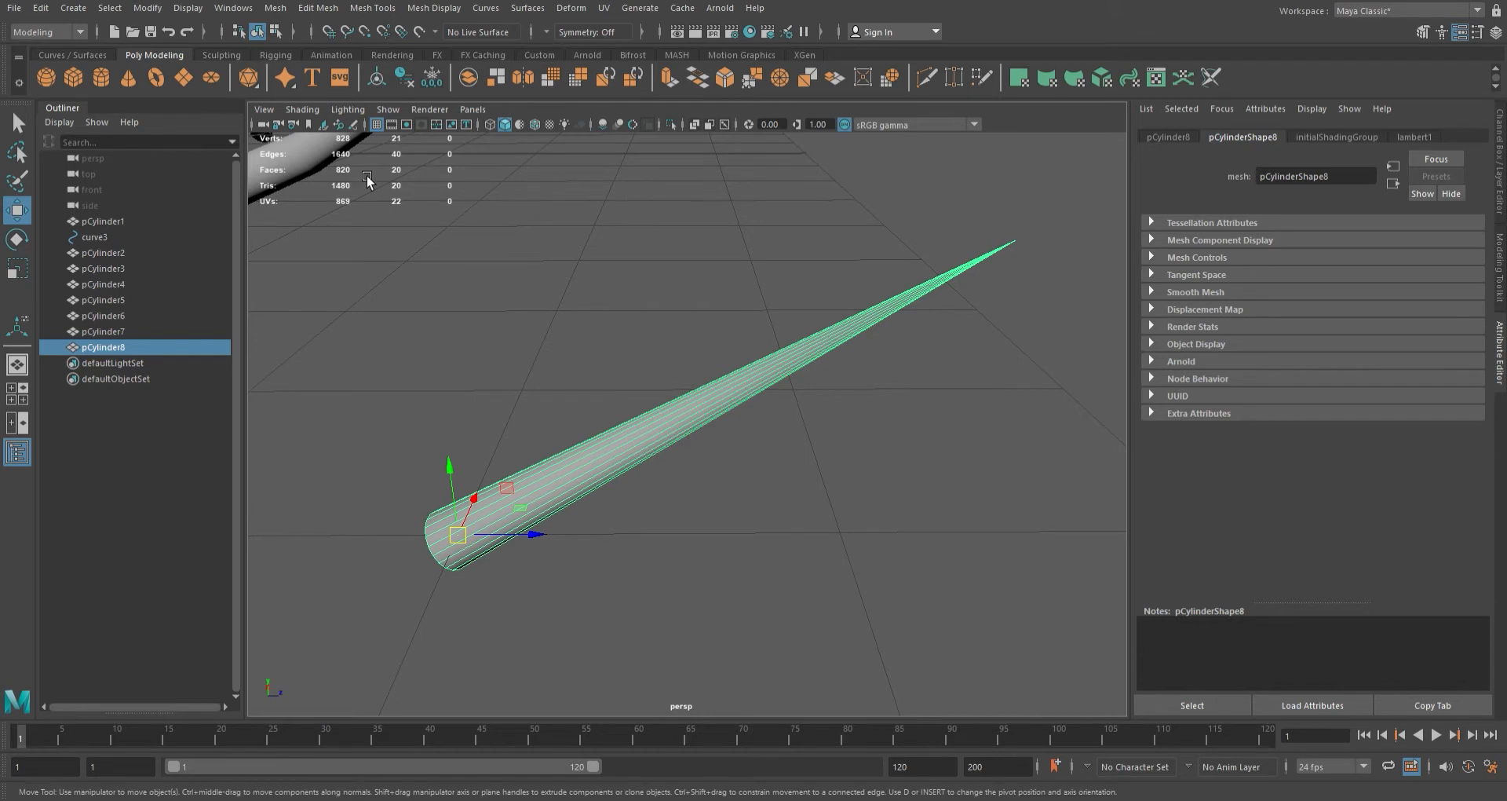
# - Create a single-face polygon plane and place it beside the small twig's tip
pyautogui.keyDown('alt'); pyautogui.moveTo(300, 155); pyautogui.dragTo(225, 124, button='right'); pyautogui.keyUp('alt')
pyautogui.click(184, 77)
pyautogui.keyDown('alt'); pyautogui.moveTo(799, 471); pyautogui.dragTo(768, 431, button='right'); pyautogui.keyUp('alt')
pyautogui.moveTo(746, 405); pyautogui.dragTo(1113, 540)
pyautogui.keyDown('alt'); pyautogui.moveTo(1113, 540); pyautogui.dragTo(957, 392, button='right'); pyautogui.keyUp('alt')
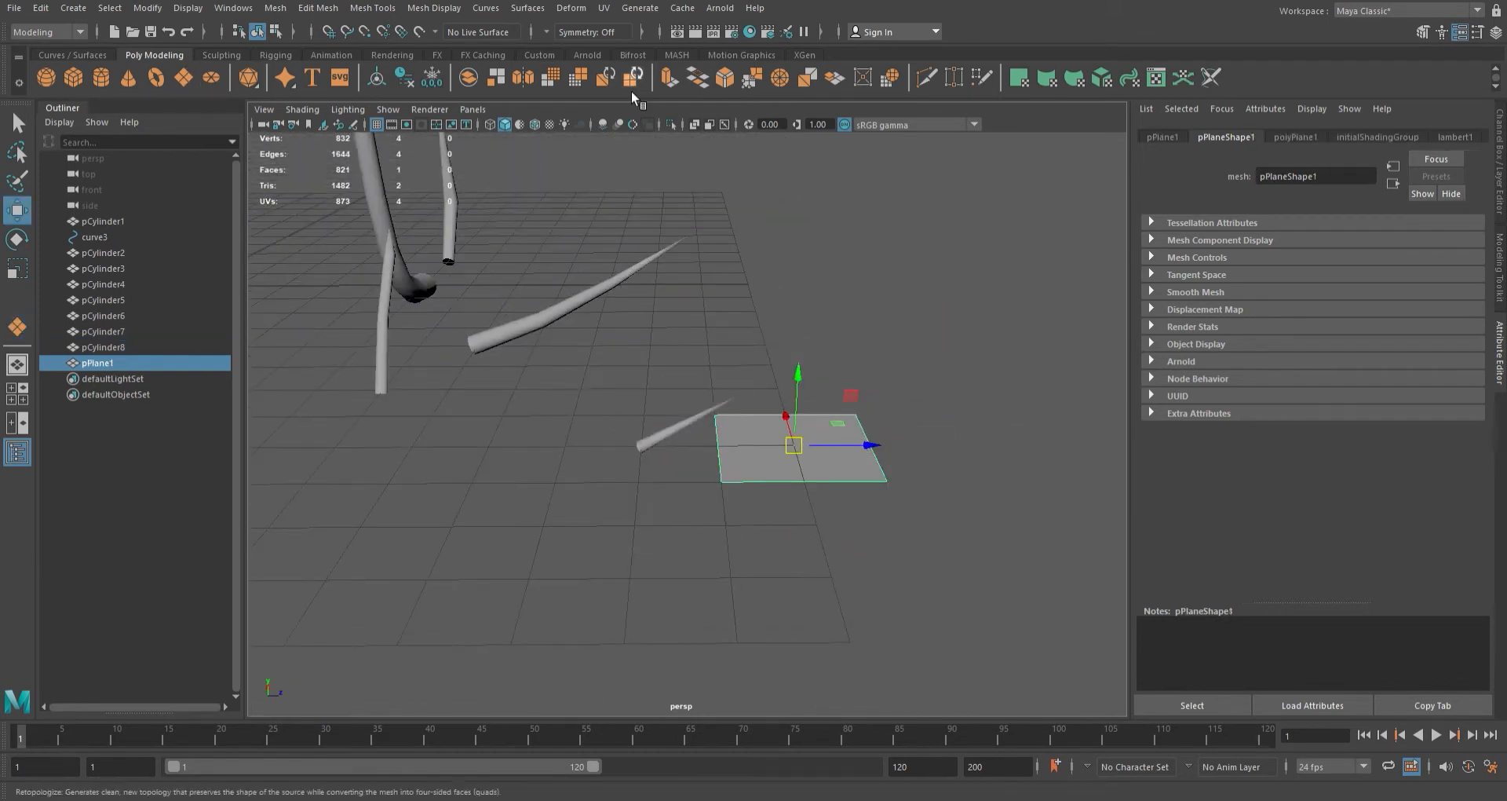
# - Split the plane into four faces with two Multi-Cut lines crossing at its middle
pyautogui.click(926, 77)
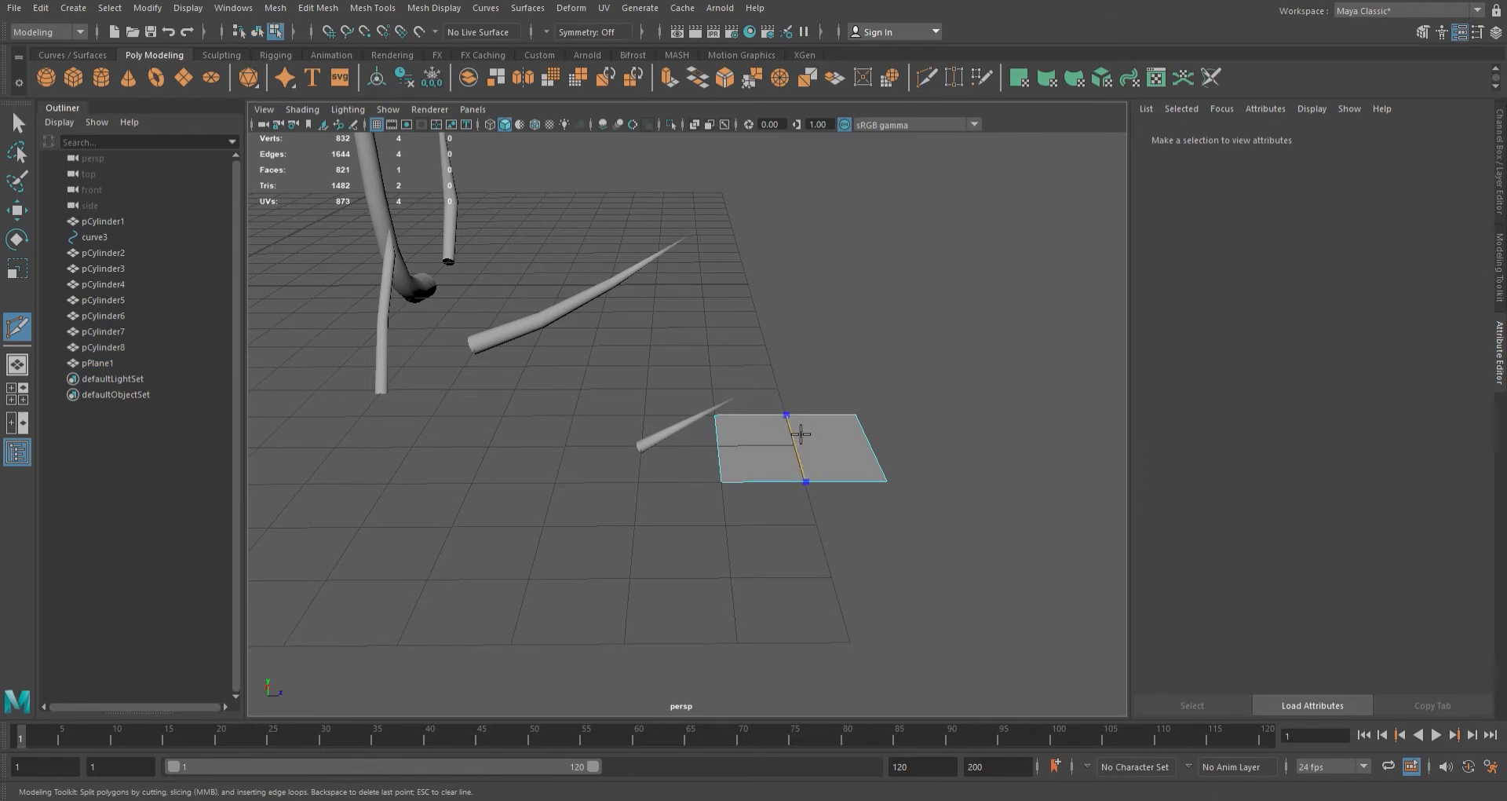
pyautogui.press('Return')
pyautogui.press('w')
# - Raise the plane's corner vertices slightly to give the leaf a gentle bend
pyautogui.click(835, 398)
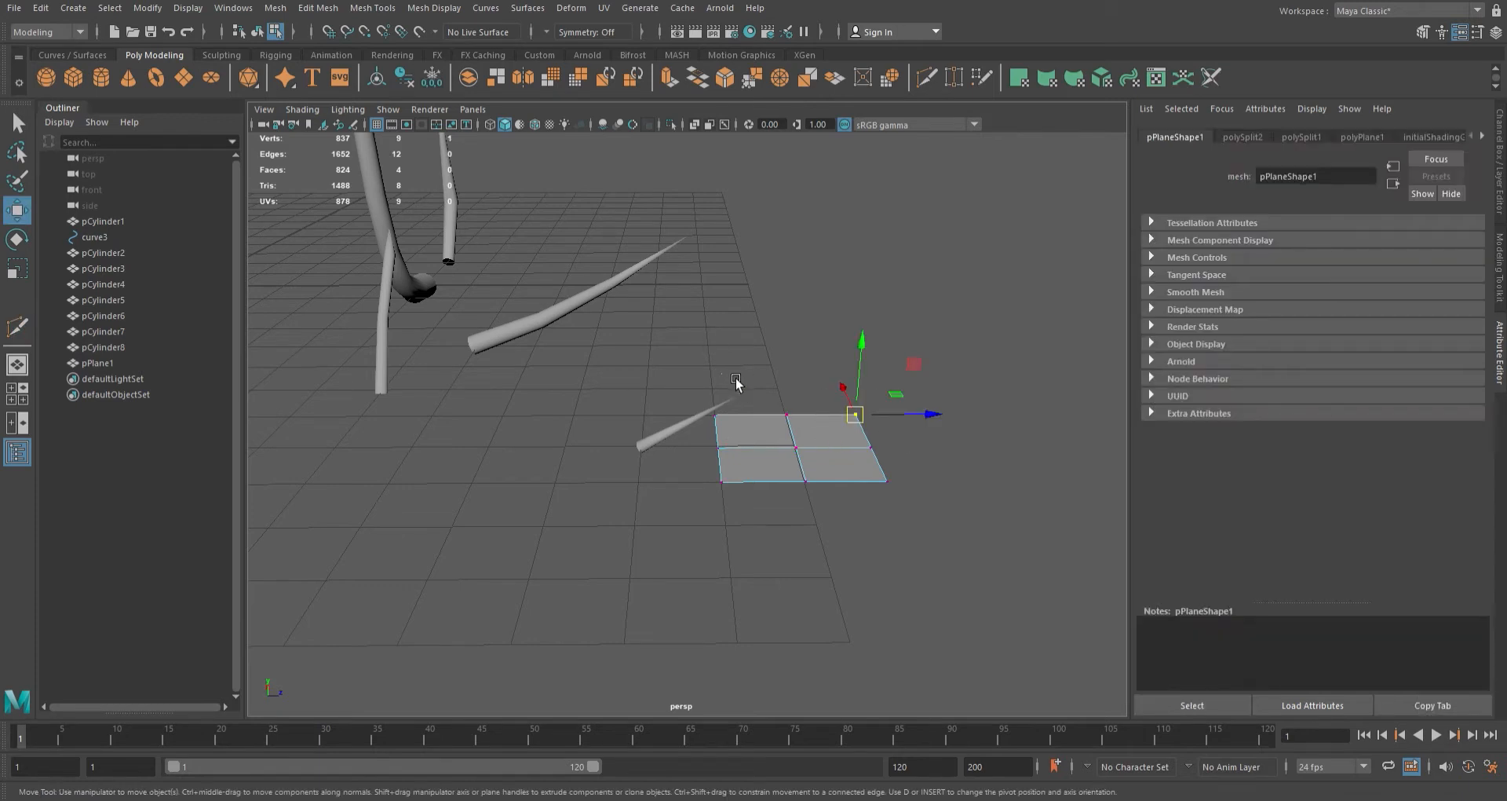
pyautogui.moveTo(836, 354); pyautogui.dragTo(836, 349)
pyautogui.moveTo(917, 501); pyautogui.dragTo(830, 456)
pyautogui.moveTo(863, 408); pyautogui.dragTo(863, 401)
pyautogui.keyDown('alt'); pyautogui.moveTo(739, 448); pyautogui.dragTo(815, 486); pyautogui.keyUp('alt')
# - Pull the corner vertices at both ends of the plane inward to form a pointed leaf, and return to object selection
pyautogui.moveTo(697, 360); pyautogui.dragTo(758, 394)
pyautogui.moveTo(687, 367); pyautogui.dragTo(725, 405)
pyautogui.moveTo(774, 395); pyautogui.dragTo(778, 395)
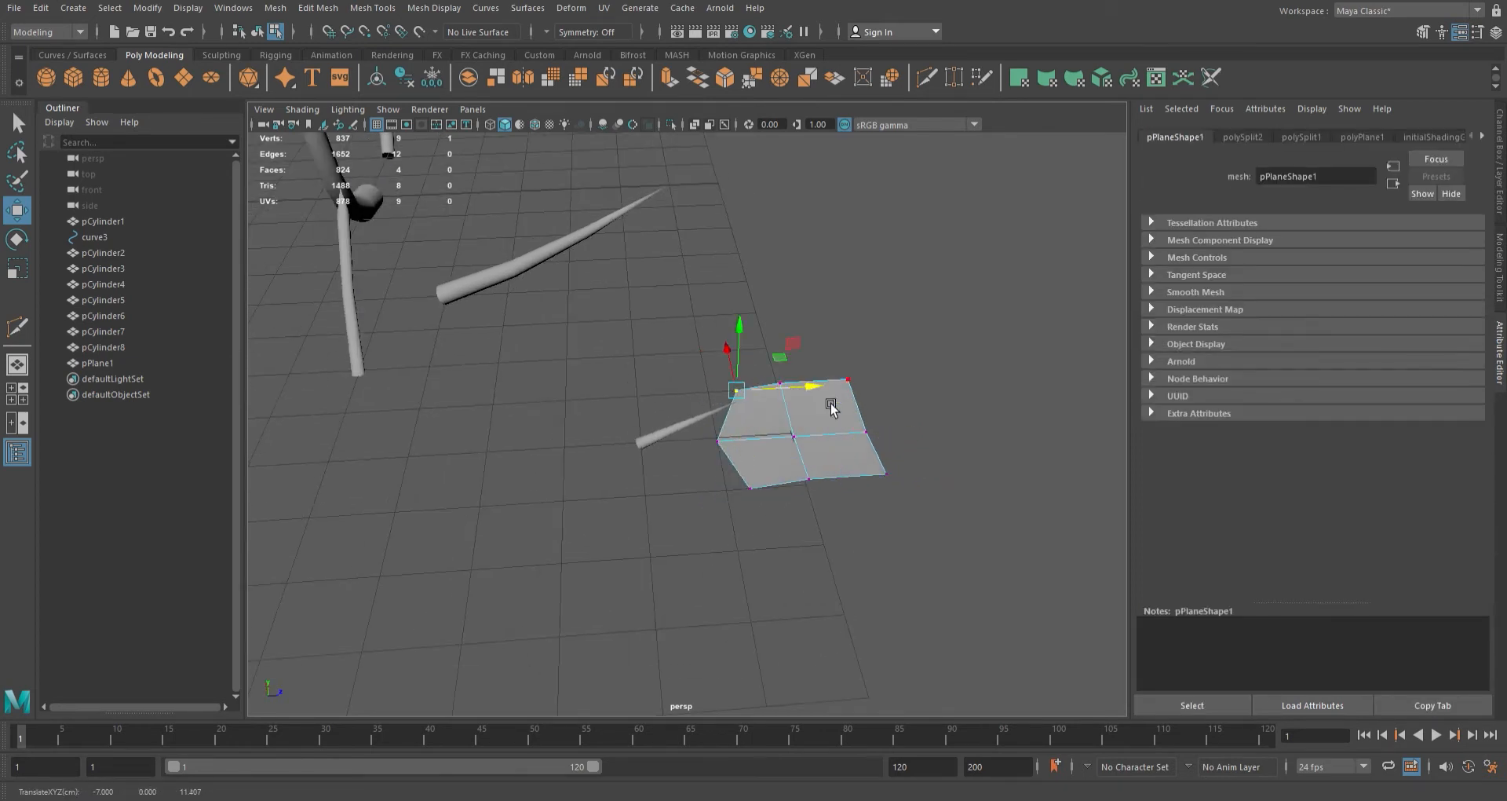
pyautogui.moveTo(830, 405); pyautogui.dragTo(866, 376, button='right')
pyautogui.keyDown('alt'); pyautogui.moveTo(756, 446); pyautogui.dragTo(918, 432); pyautogui.keyUp('alt')
pyautogui.moveTo(772, 408); pyautogui.dragTo(726, 386, button='right')
pyautogui.moveTo(764, 380); pyautogui.dragTo(795, 372)
pyautogui.press('F8')
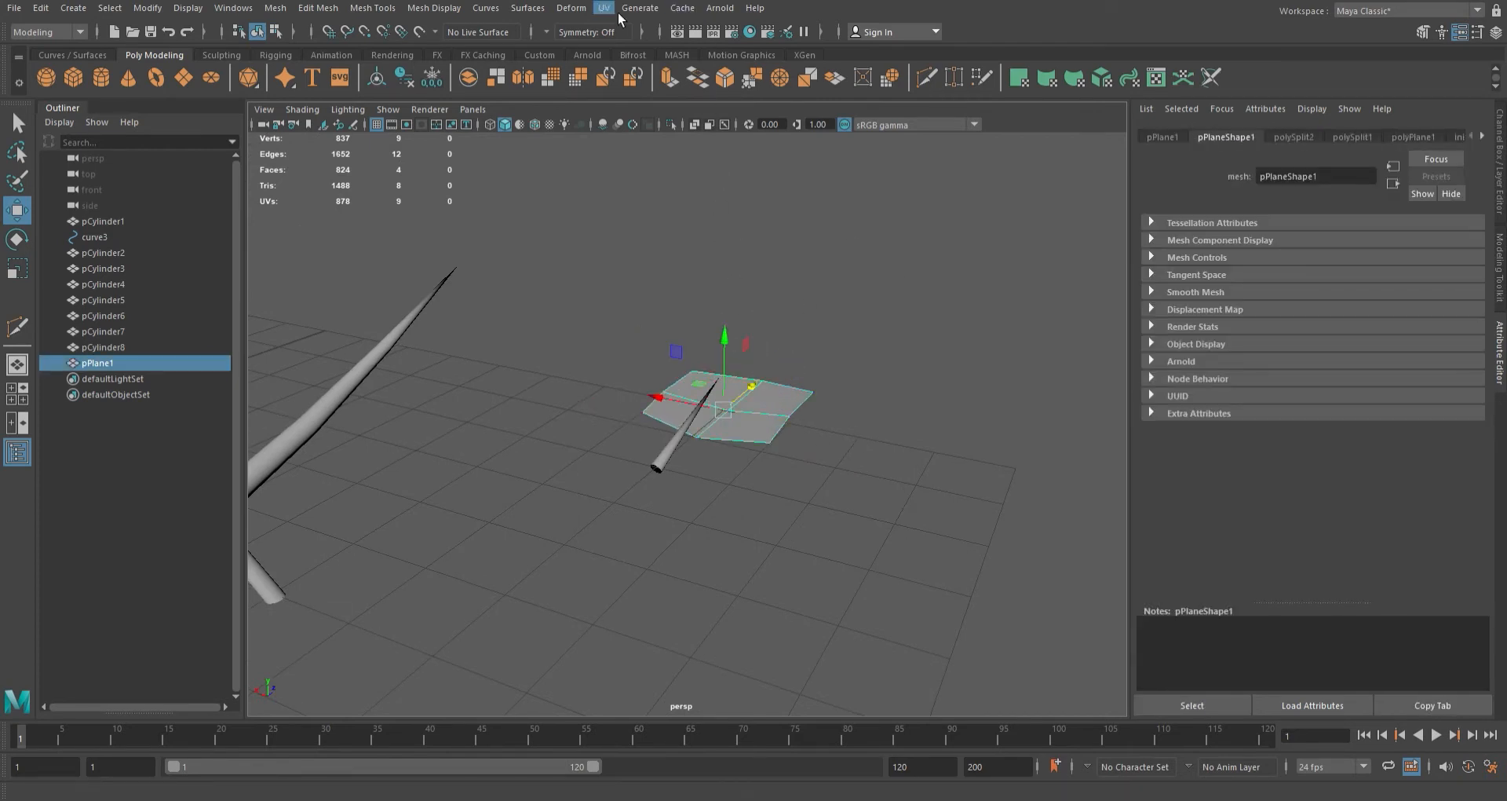
# - Apply automatic UV mapping to the leaf plane and reselect it as an object
pyautogui.click(625, 107)
pyautogui.press('w')
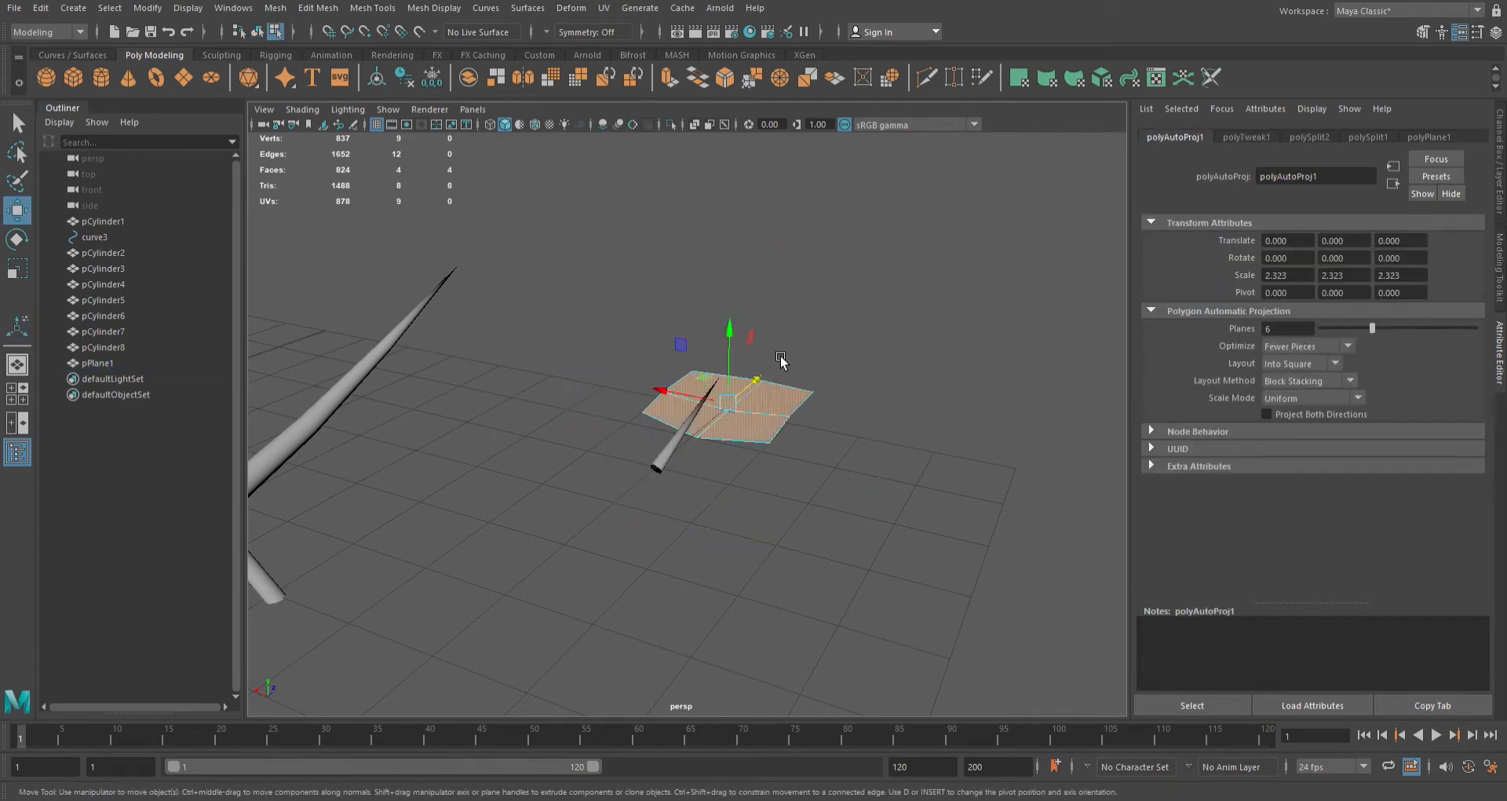
pyautogui.click(763, 410)
# - Move the leaf plane's pivot to its pointed end next to the twig, working in the top view
pyautogui.press('space')
pyautogui.press('space')
pyautogui.press('space')
pyautogui.press('space')
pyautogui.scroll(-5, 494, 336)
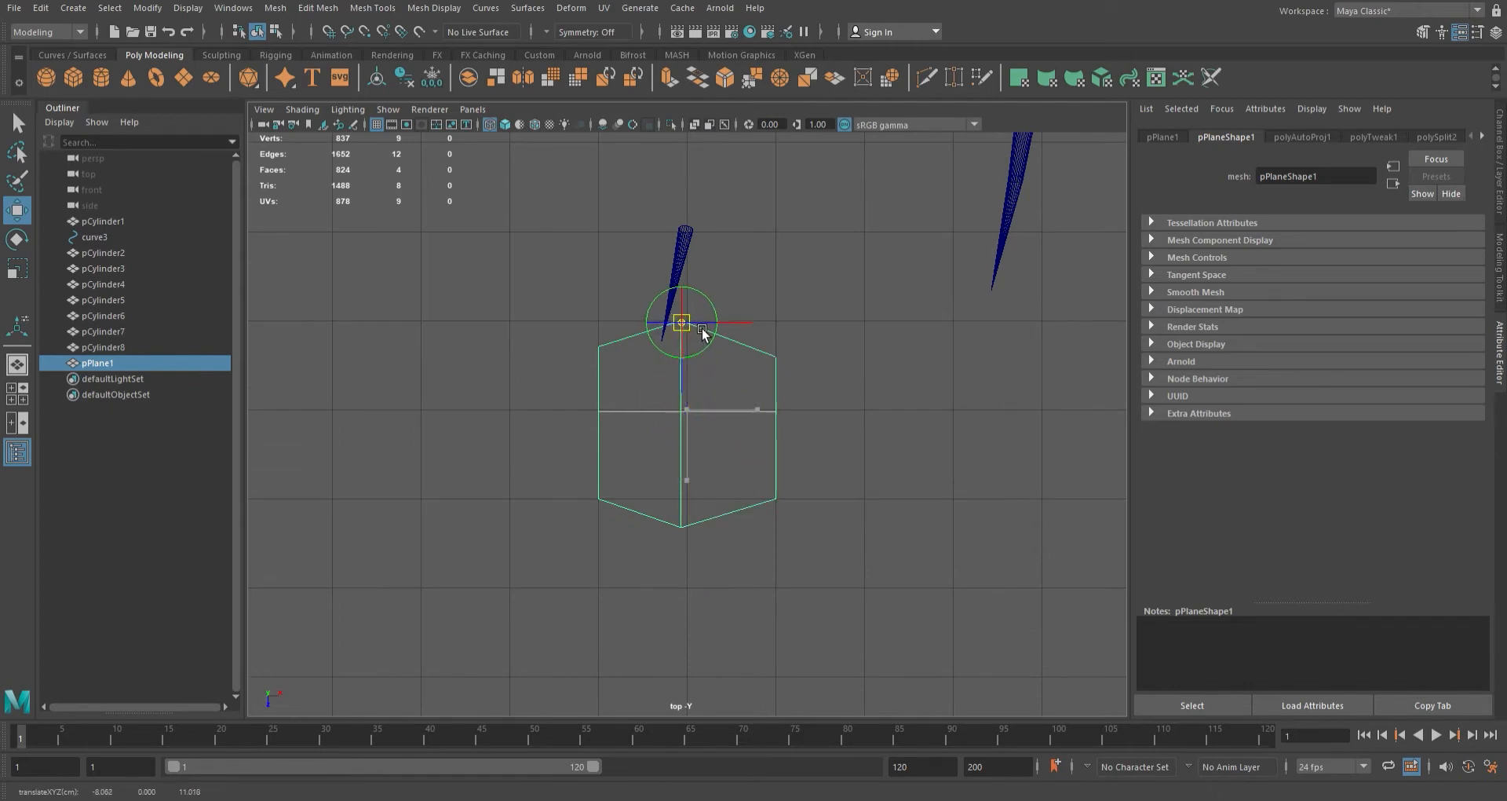
pyautogui.press('space')
pyautogui.press('f')
pyautogui.press('space')
pyautogui.press('space')
pyautogui.press('space')
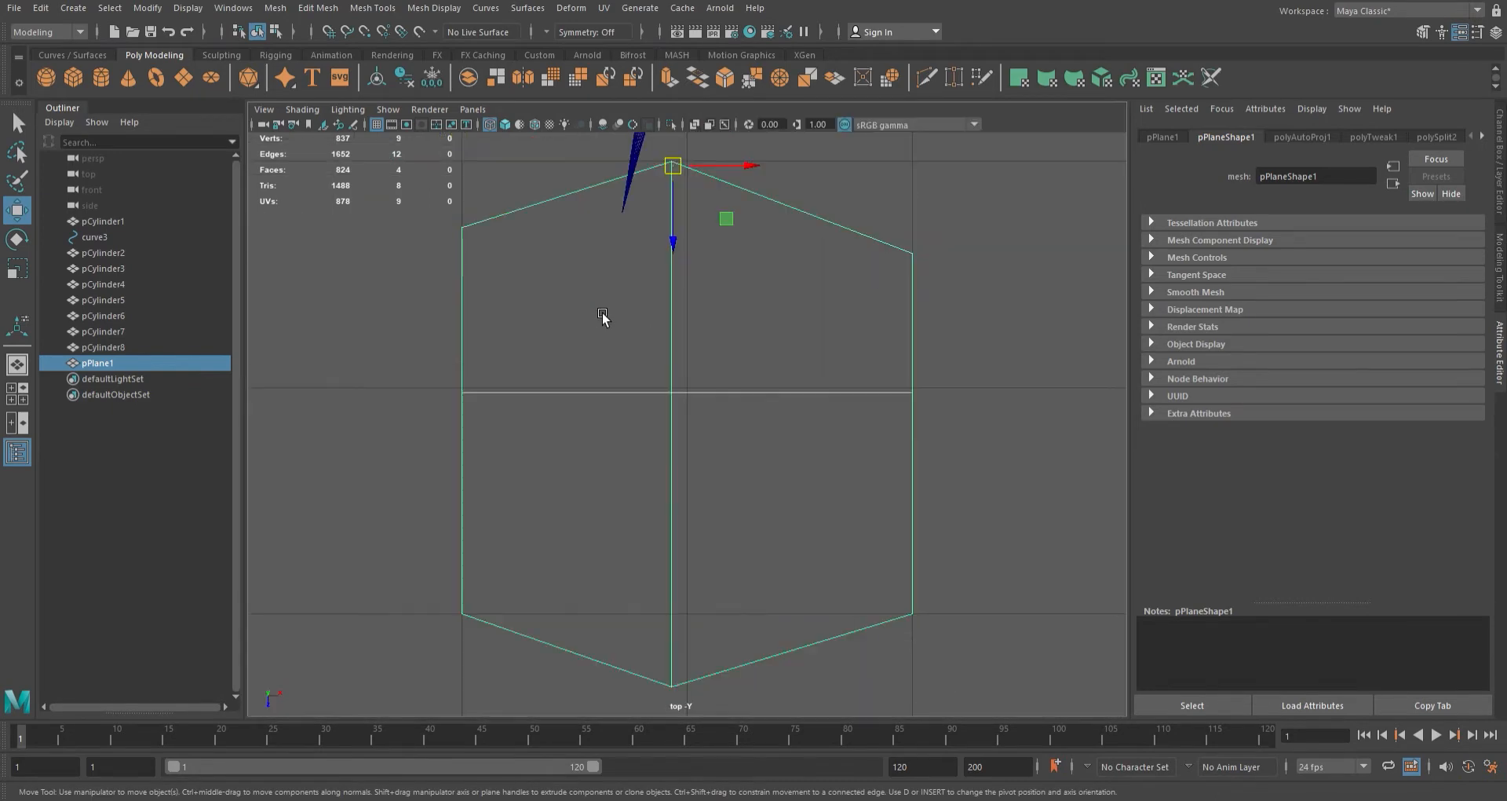
# - Move the leaf plane so its pointed end meets the twig's tip and scale it down slightly
pyautogui.keyDown('alt'); pyautogui.moveTo(599, 320); pyautogui.dragTo(632, 478, button='middle'); pyautogui.keyUp('alt')
pyautogui.moveTo(715, 335); pyautogui.dragTo(680, 331)
pyautogui.scroll(-8, 683, 387)
pyautogui.scroll(6, 705, 377)
pyautogui.keyDown('alt'); pyautogui.moveTo(678, 540); pyautogui.dragTo(720, 385, button='middle'); pyautogui.keyUp('alt')
pyautogui.press('r')
pyautogui.moveTo(657, 496); pyautogui.dragTo(687, 397)
# - Duplicate the leaf plane and rotate the copy out to one side of the twig
pyautogui.press('w')
pyautogui.hotkey('ctrl', 'd')
pyautogui.press('e')
pyautogui.moveTo(714, 515); pyautogui.dragTo(794, 434, button='middle')
# - Make another leaf copy, rotate and tilt it toward the opposite side of the twig, and reactivate the Move tool
pyautogui.hotkey('ctrl', 'd')
pyautogui.moveTo(730, 399); pyautogui.dragTo(604, 358)
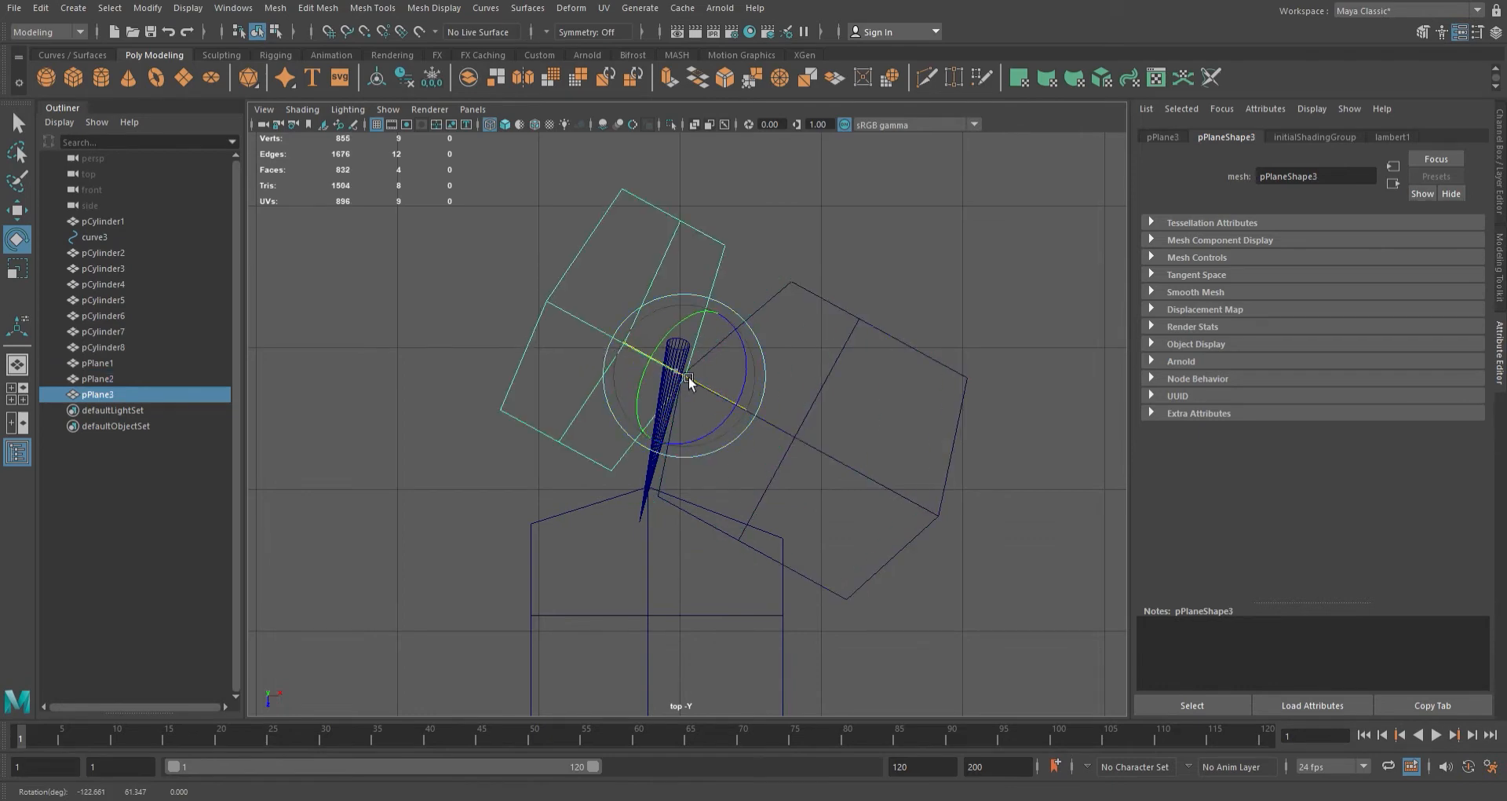
pyautogui.moveTo(648, 444); pyautogui.dragTo(696, 460)
pyautogui.press('w')
# - Examine in perspective wireframe how the three leaf planes meet the twig
pyautogui.press('space')
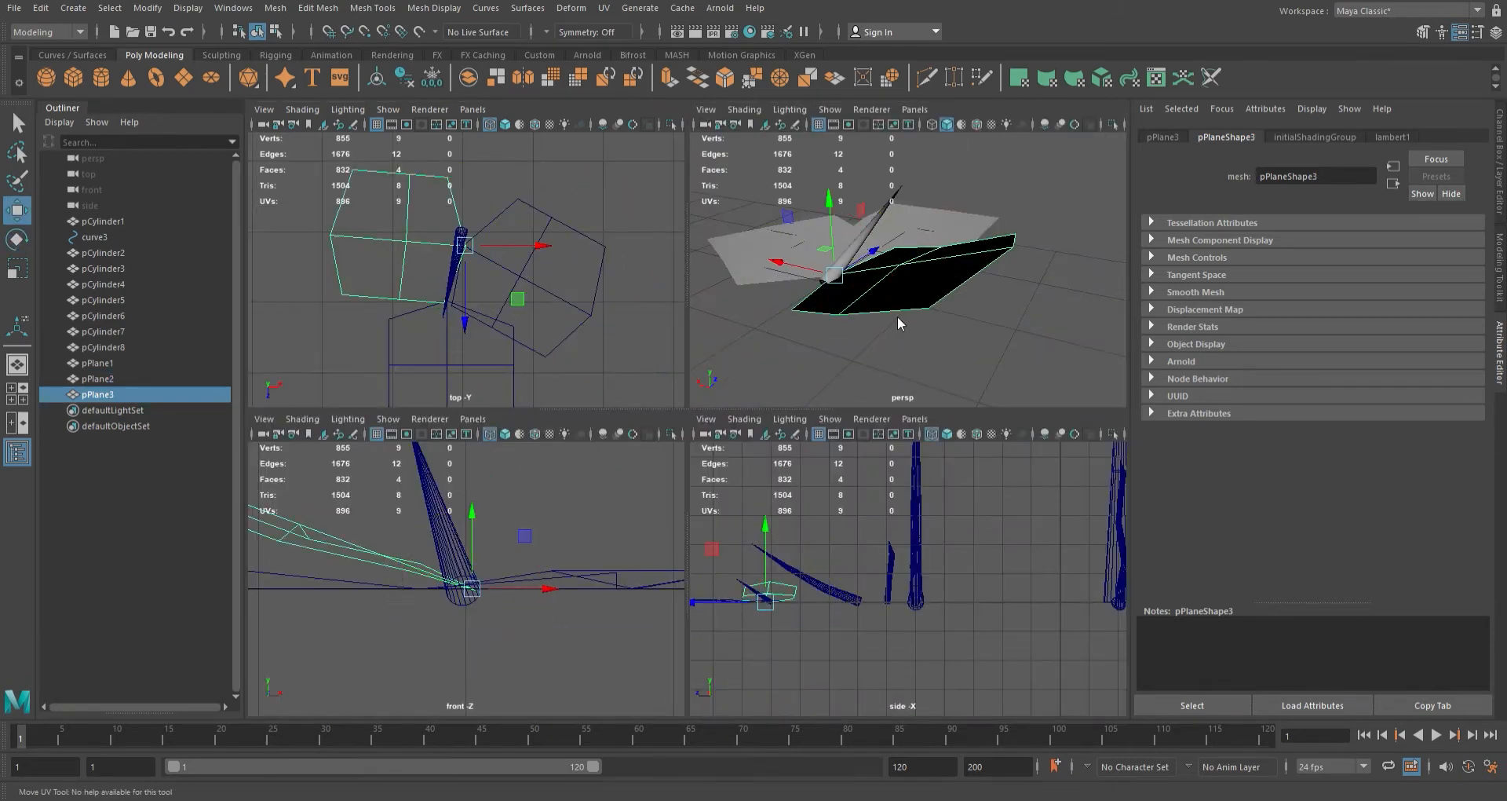
pyautogui.press('space')
pyautogui.keyDown('alt'); pyautogui.moveTo(685, 434); pyautogui.dragTo(811, 432); pyautogui.keyUp('alt')
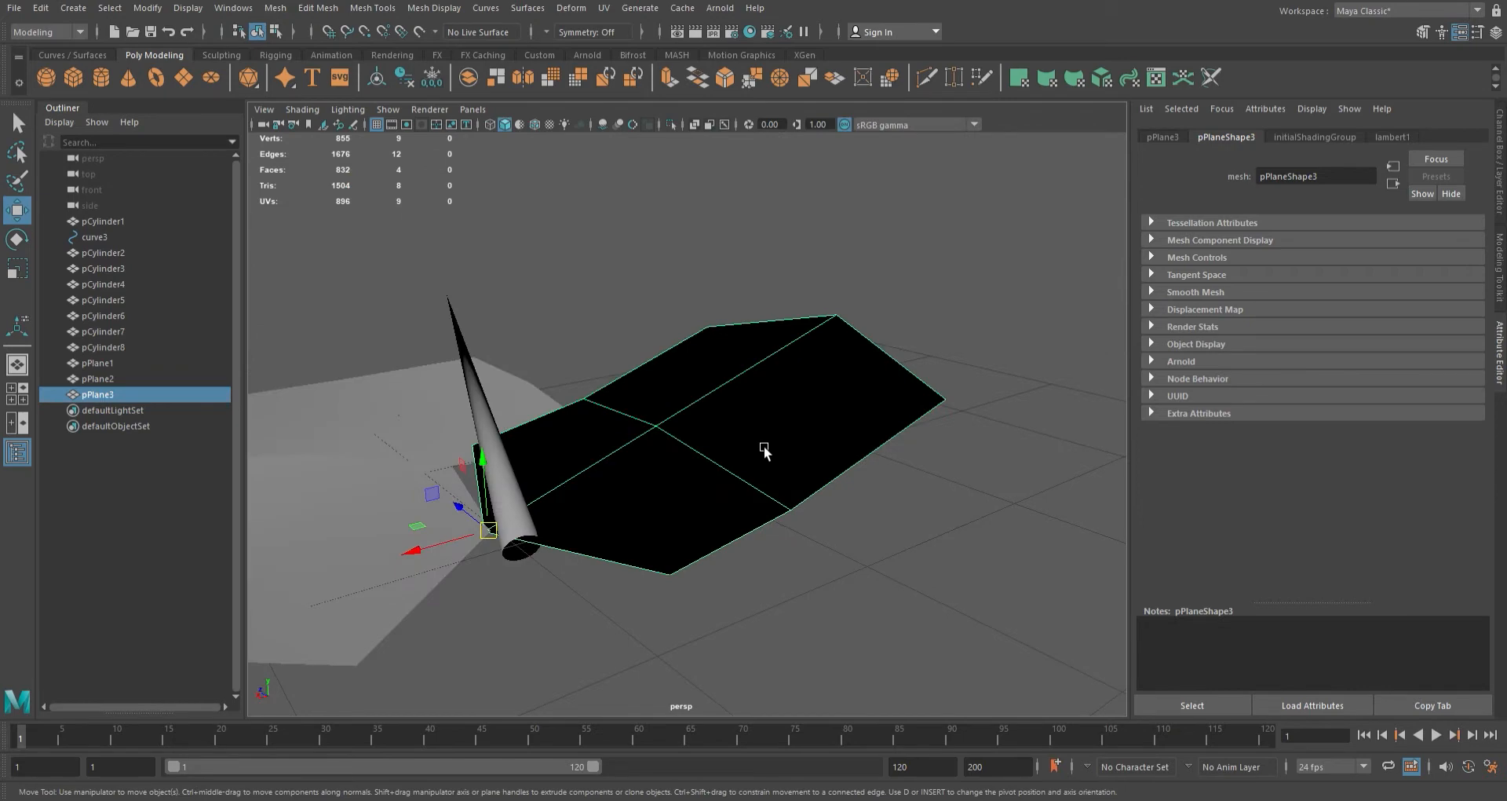
pyautogui.keyDown('alt'); pyautogui.moveTo(492, 531); pyautogui.dragTo(551, 469); pyautogui.keyUp('alt')
pyautogui.press('4')
pyautogui.keyDown('alt'); pyautogui.moveTo(552, 471); pyautogui.dragTo(613, 630); pyautogui.keyUp('alt')
pyautogui.click(661, 583)
pyautogui.click(826, 555)
pyautogui.click(482, 578)
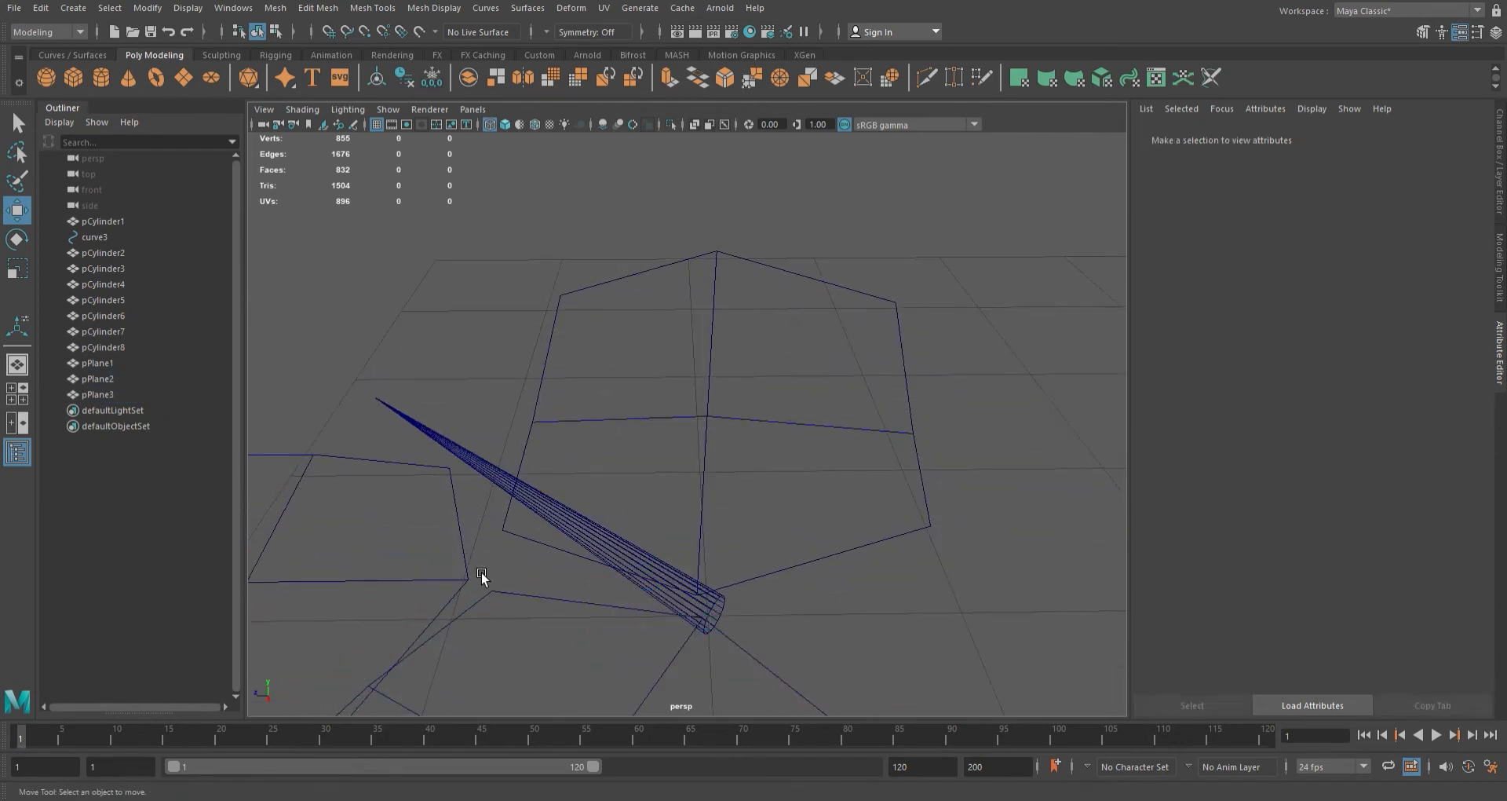
# - Return the perspective view to shaded display and examine how the leaf planes sit around the twig
pyautogui.click(456, 522)
pyautogui.moveTo(455, 522)
pyautogui.mouseDown()
pyautogui.moveTo(458, 401)
pyautogui.moveTo(729, 299)
pyautogui.moveTo(748, 365)
pyautogui.mouseUp()
pyautogui.press('5')
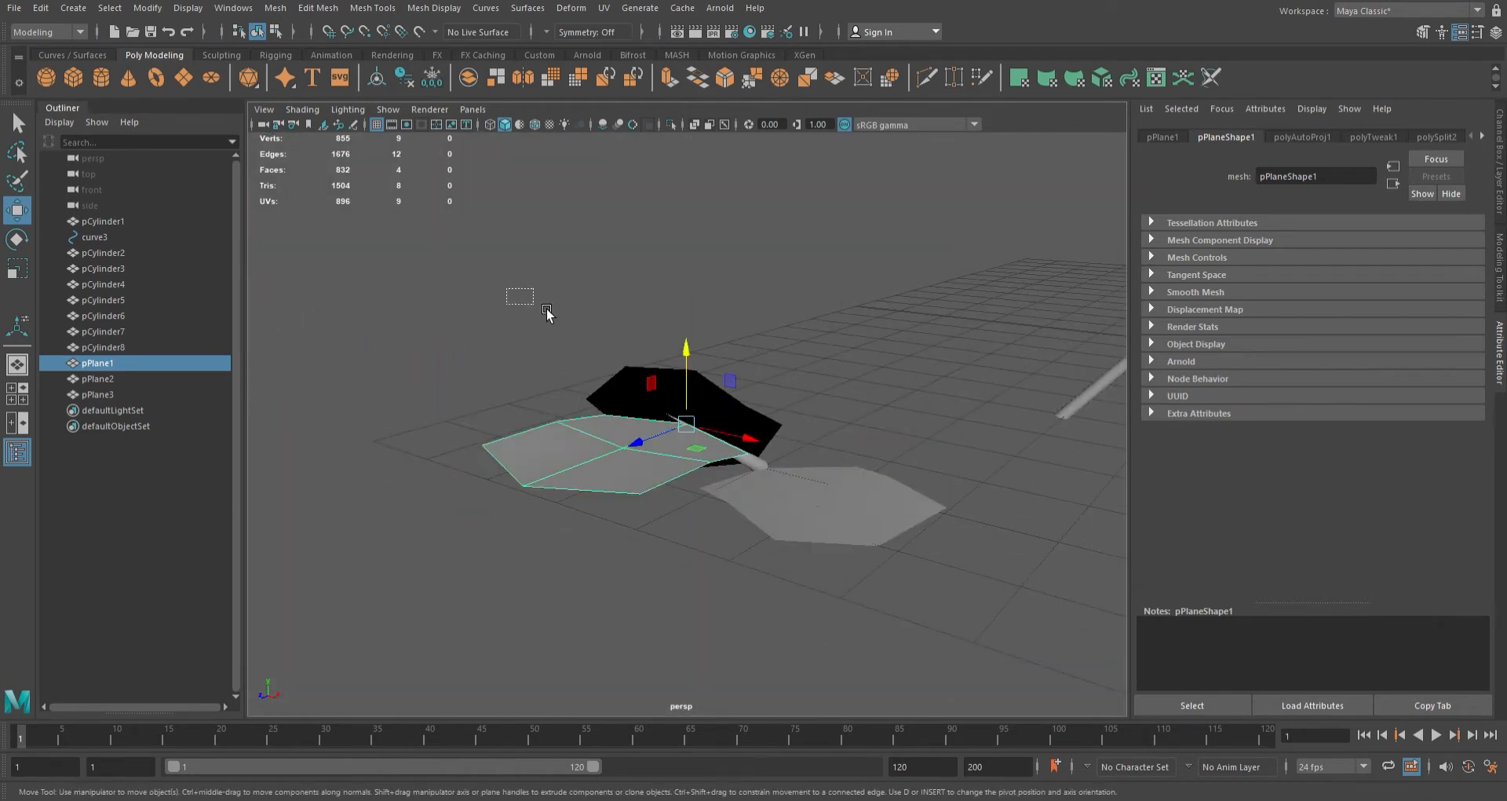
pyautogui.moveTo(548, 312); pyautogui.dragTo(835, 528)
pyautogui.scroll(-3, 796, 509)
pyautogui.click(765, 483)
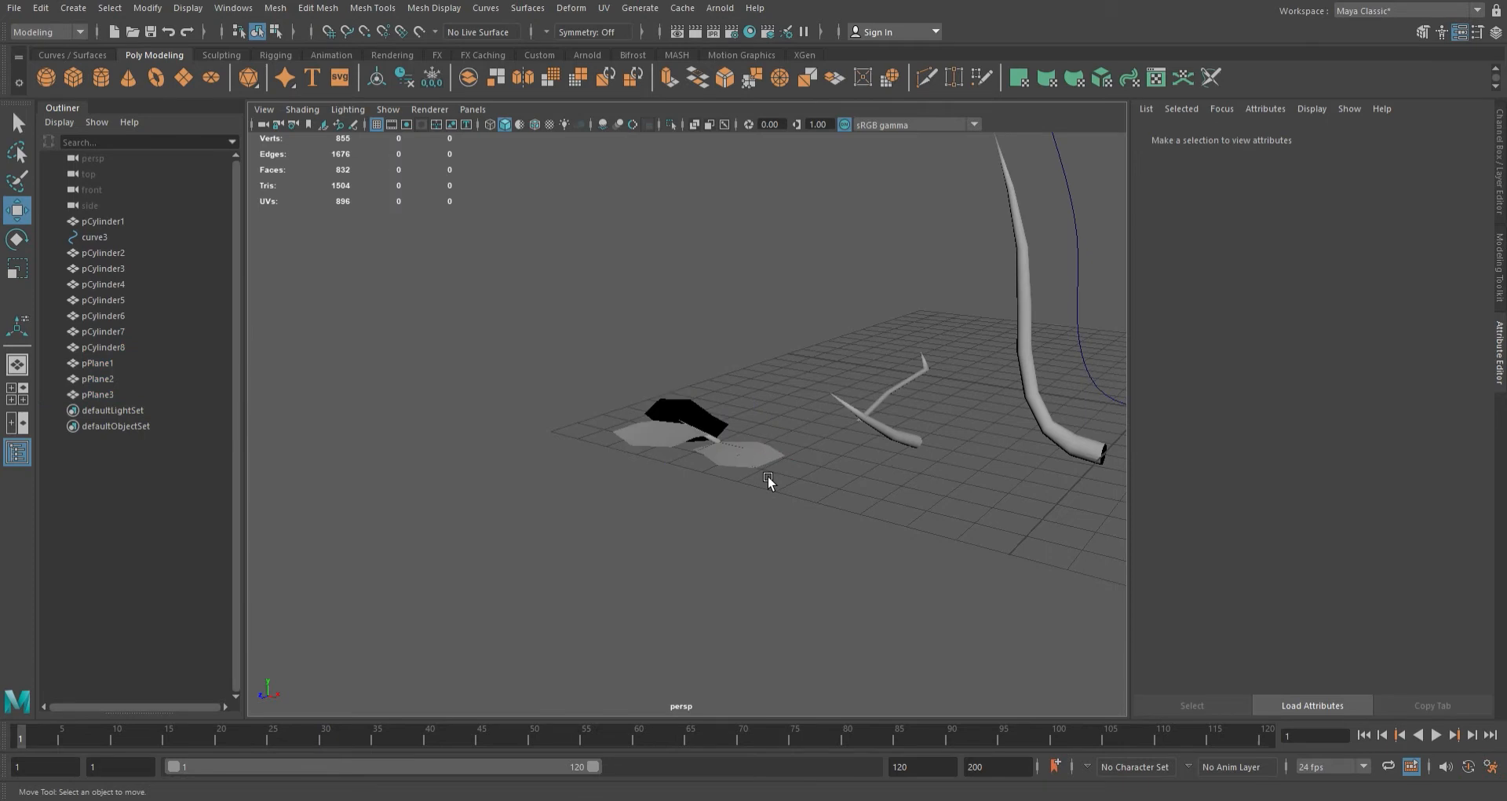
pyautogui.click(664, 444)
pyautogui.keyDown('shift'); pyautogui.click(758, 469); pyautogui.keyUp('shift')
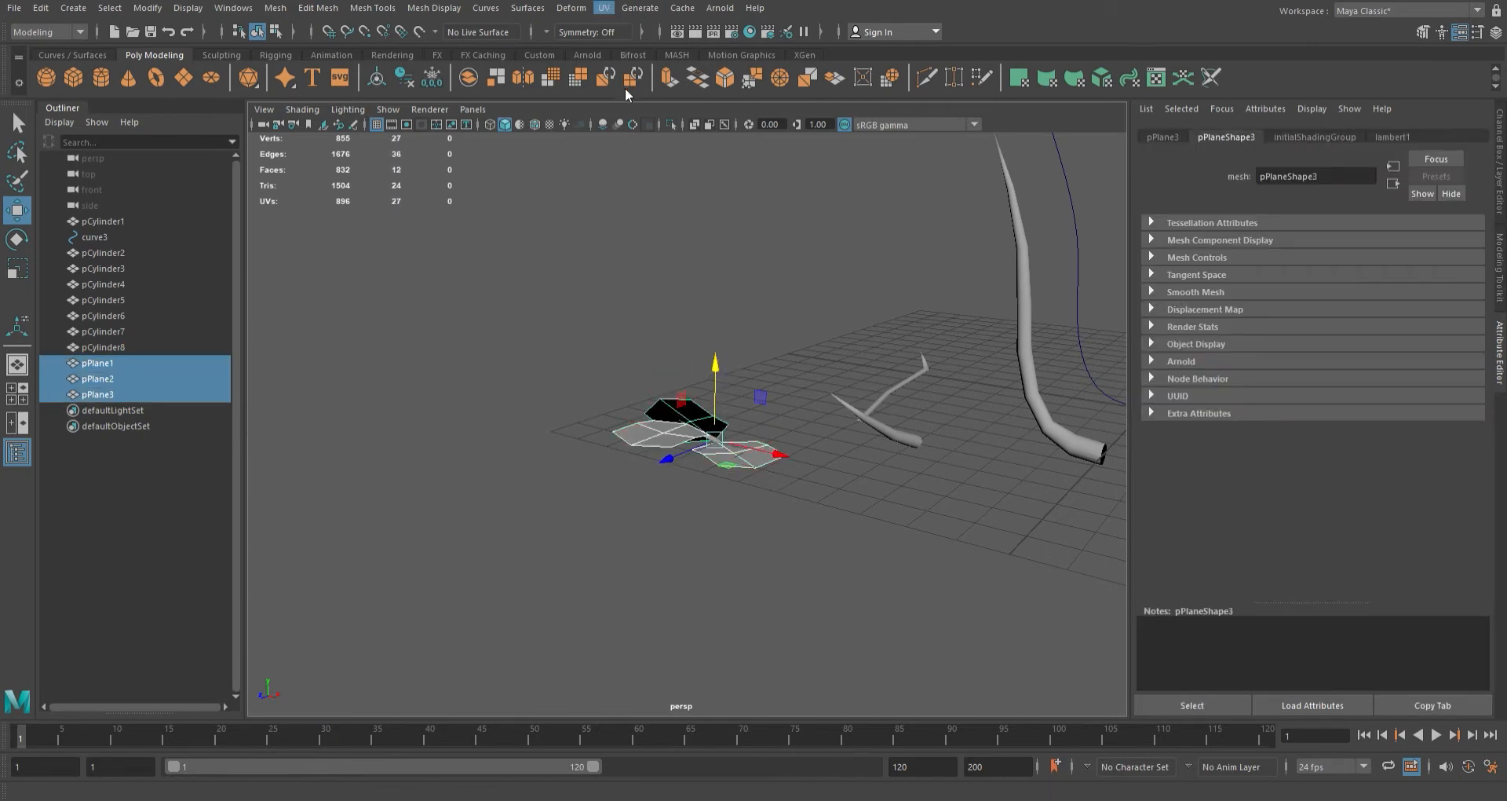
pyautogui.press('F8')
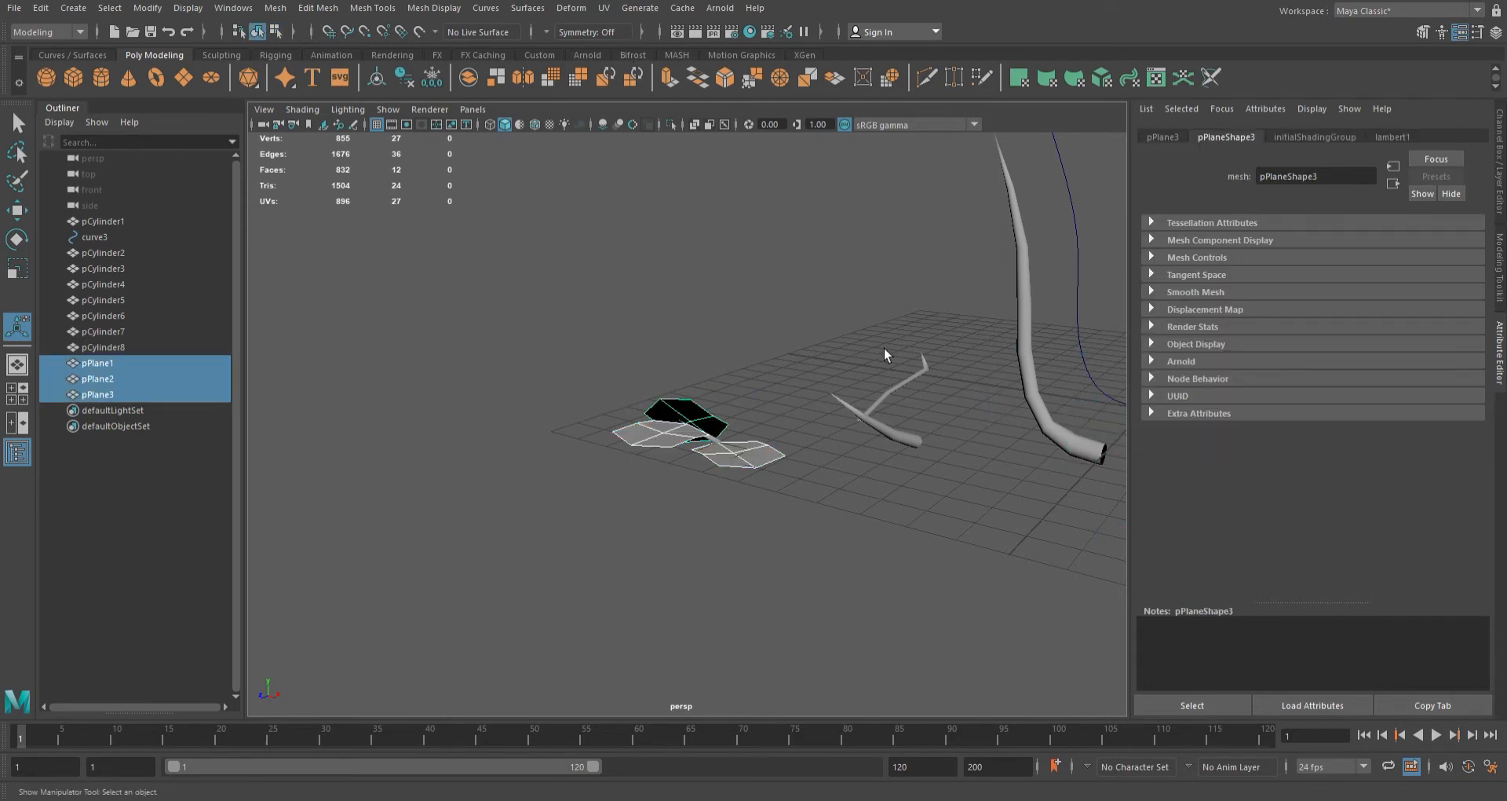
pyautogui.press('F12')
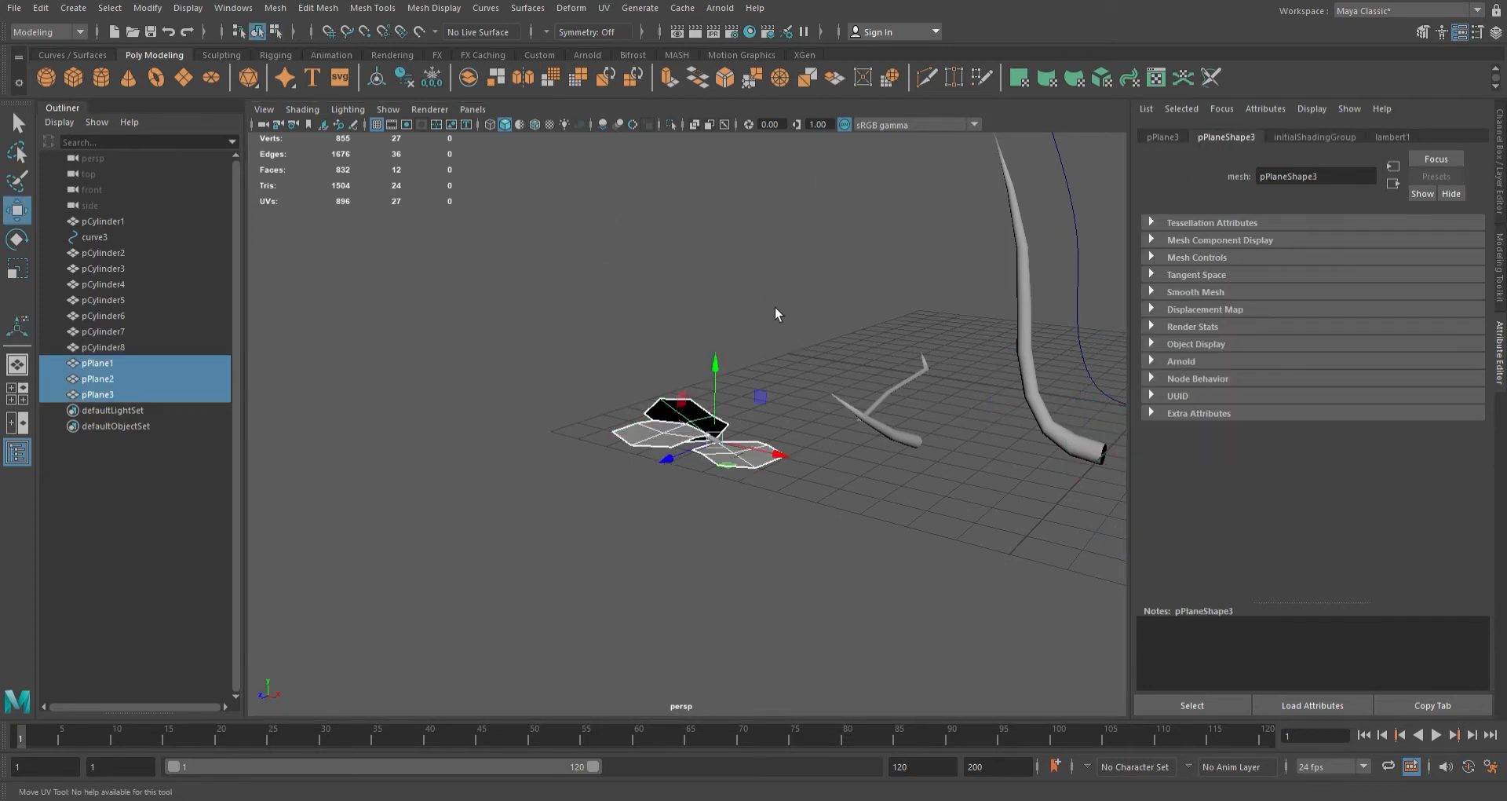
pyautogui.press('F8')
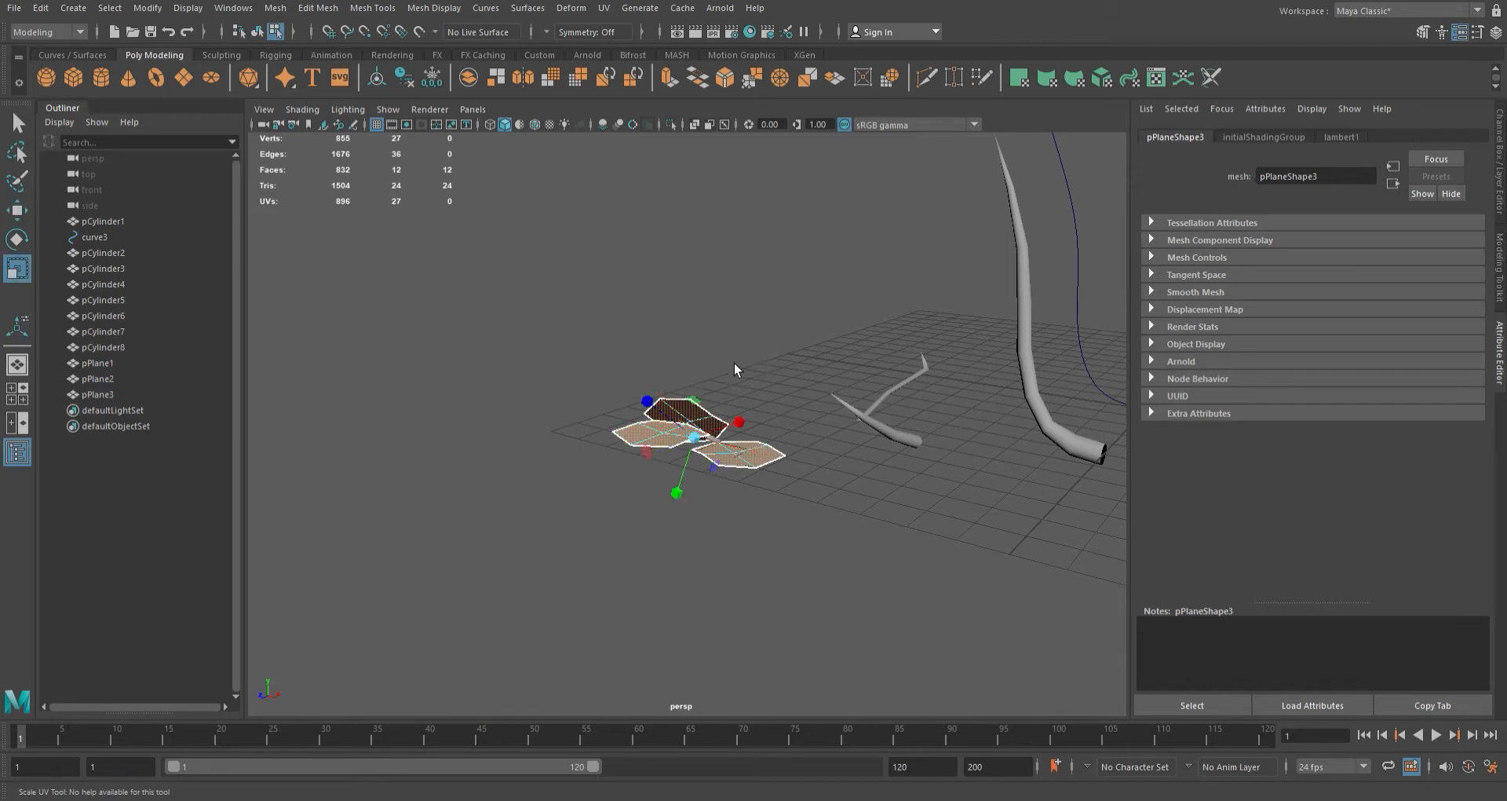
pyautogui.scroll(6, 861, 409)
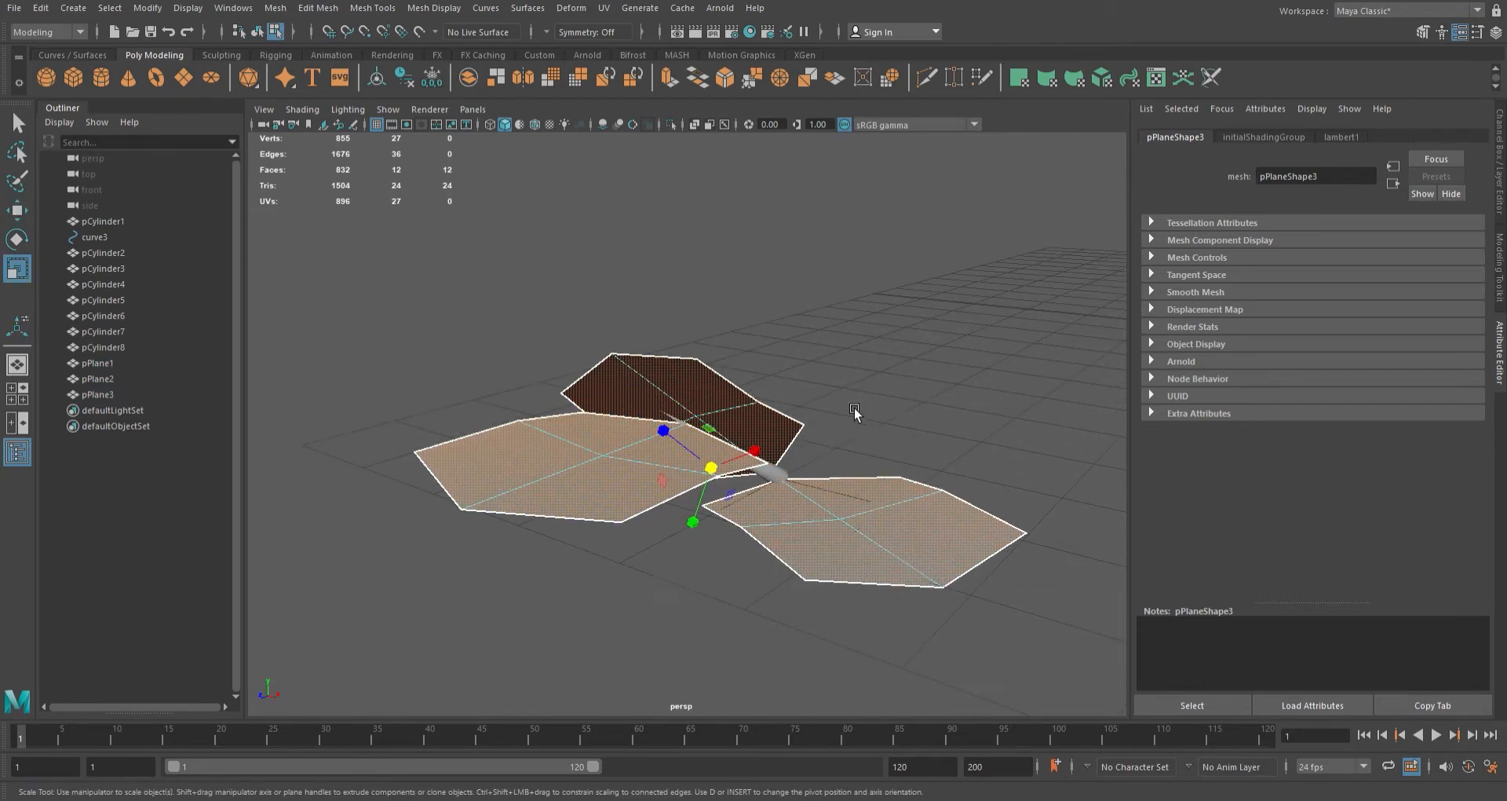
pyautogui.keyDown('alt'); pyautogui.moveTo(860, 409); pyautogui.dragTo(850, 490); pyautogui.keyUp('alt')
pyautogui.scroll(-4, 850, 490)
pyautogui.moveTo(789, 475); pyautogui.dragTo(849, 412, button='right')
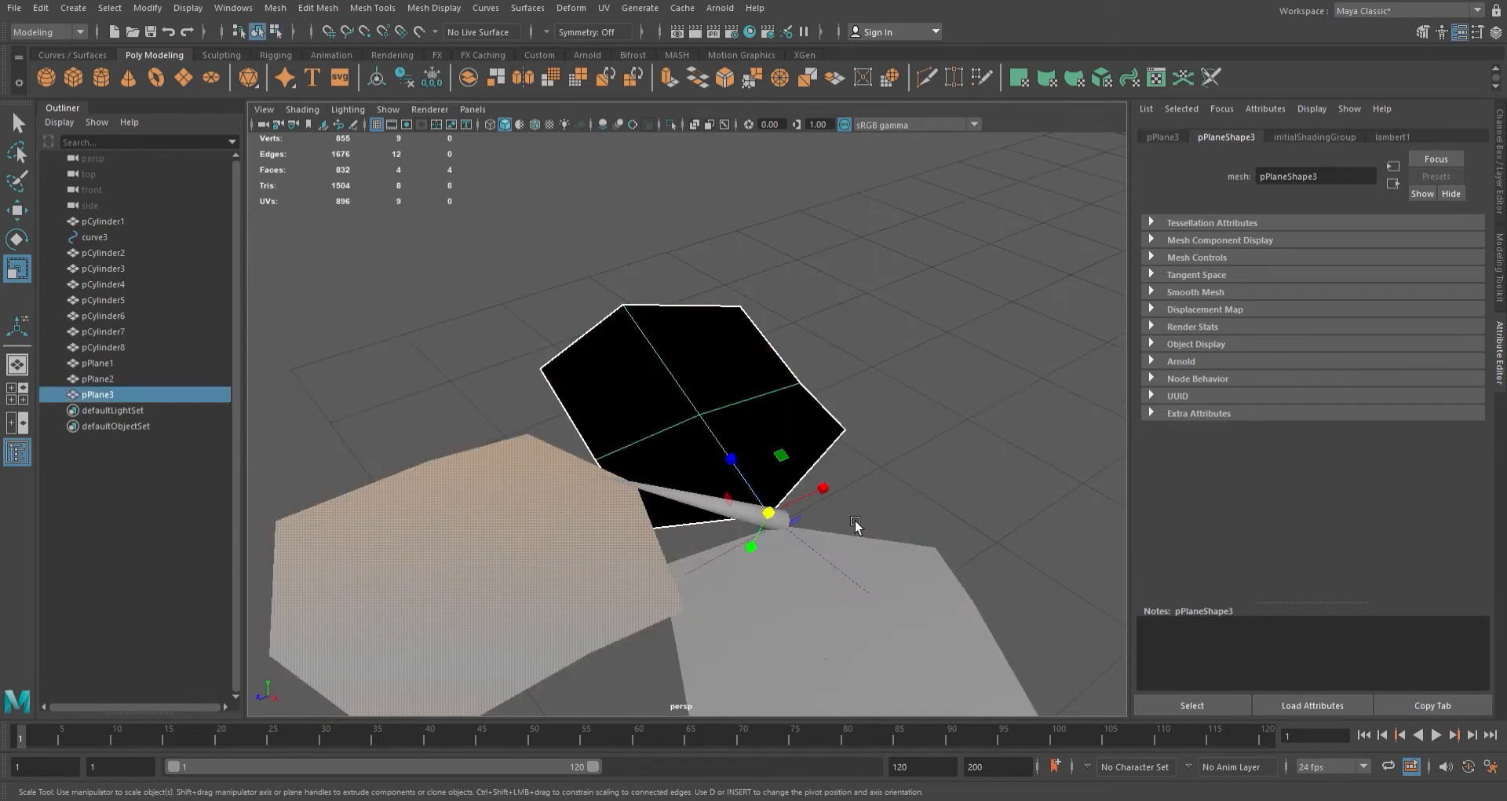
# - Check the twig and its three leaf planes together and examine the cluster from several angles
pyautogui.click(704, 514)
pyautogui.keyDown('shift'); pyautogui.click(745, 364); pyautogui.keyUp('shift')
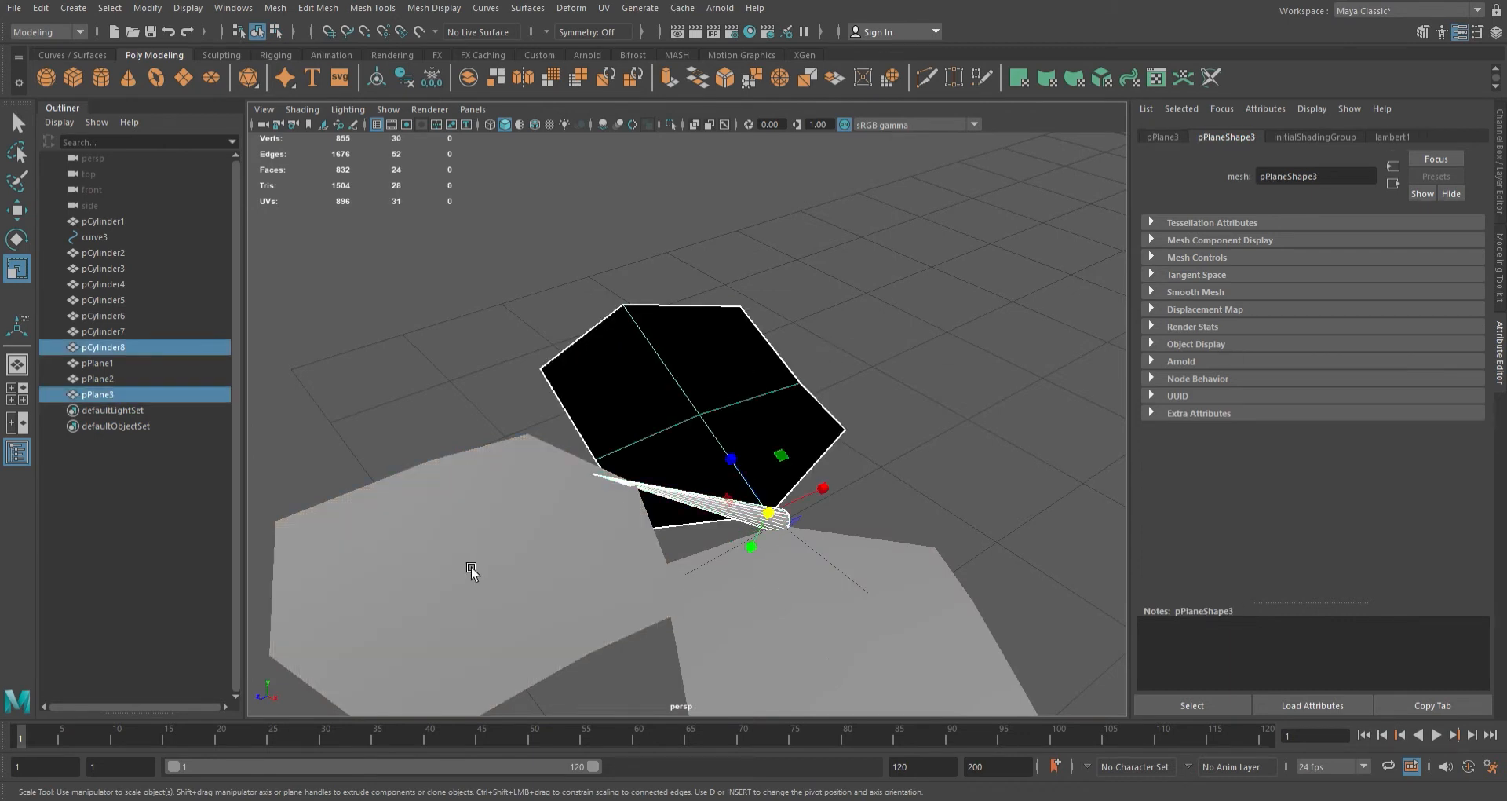
pyautogui.keyDown('shift'); pyautogui.click(471, 571); pyautogui.keyUp('shift')
pyautogui.keyDown('shift'); pyautogui.click(852, 605); pyautogui.keyUp('shift')
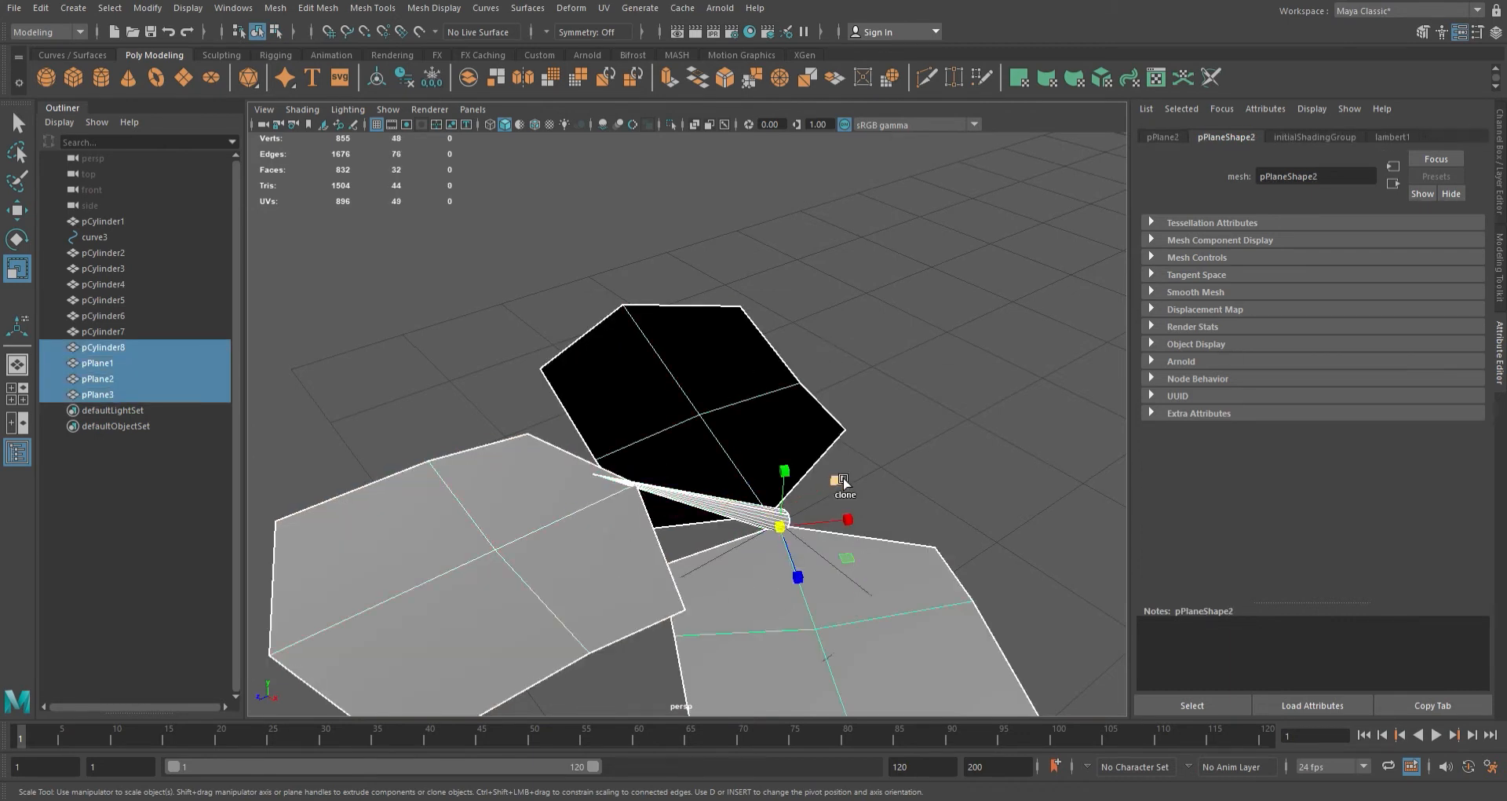
pyautogui.click(912, 374)
pyautogui.scroll(-5, 911, 377)
pyautogui.scroll(3, 846, 392)
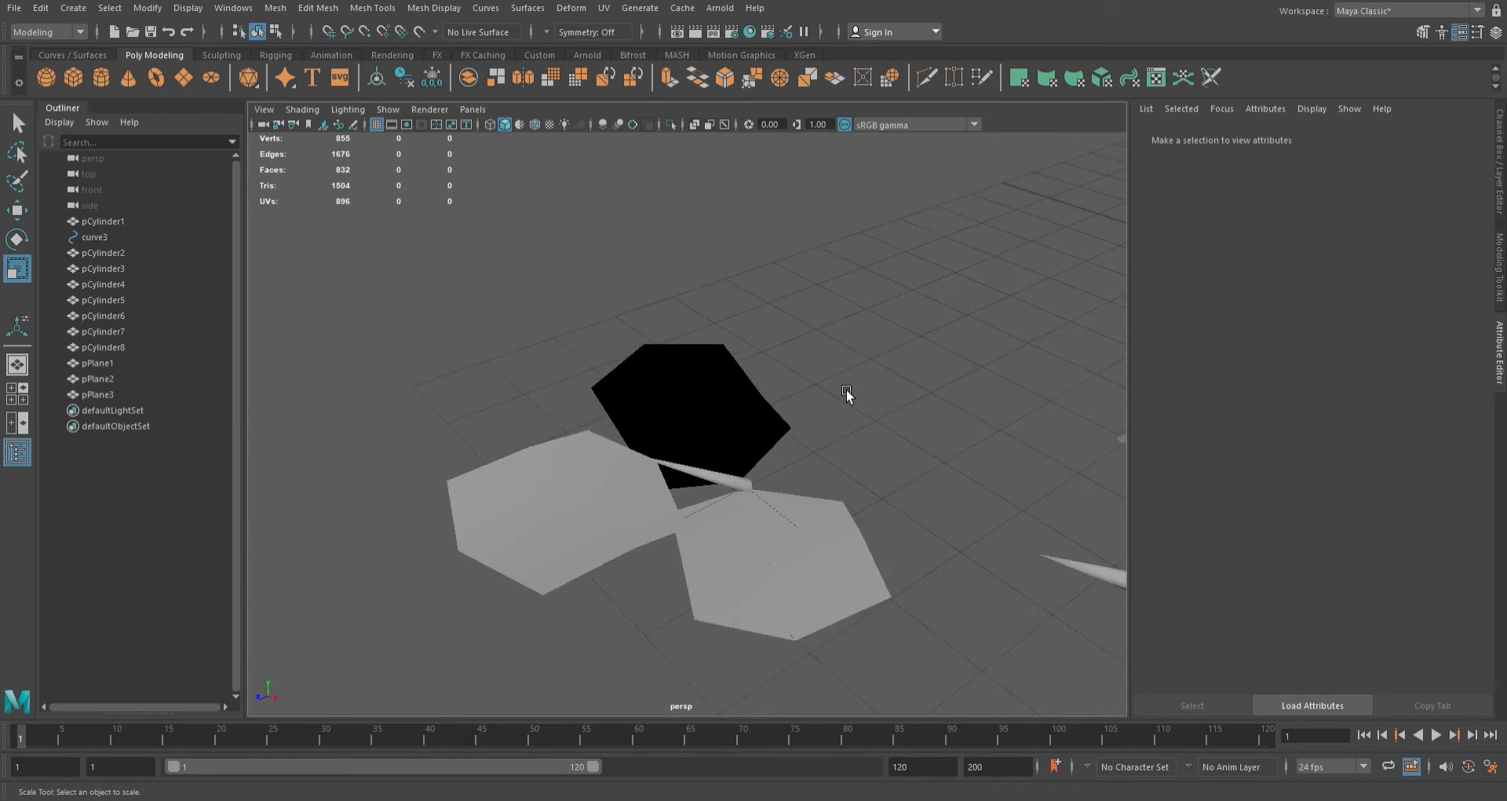
pyautogui.scroll(-3, 847, 393)
pyautogui.scroll(5, 802, 438)
pyautogui.scroll(-2, 832, 505)
pyautogui.keyDown('alt'); pyautogui.moveTo(874, 475); pyautogui.dragTo(783, 461); pyautogui.keyUp('alt')
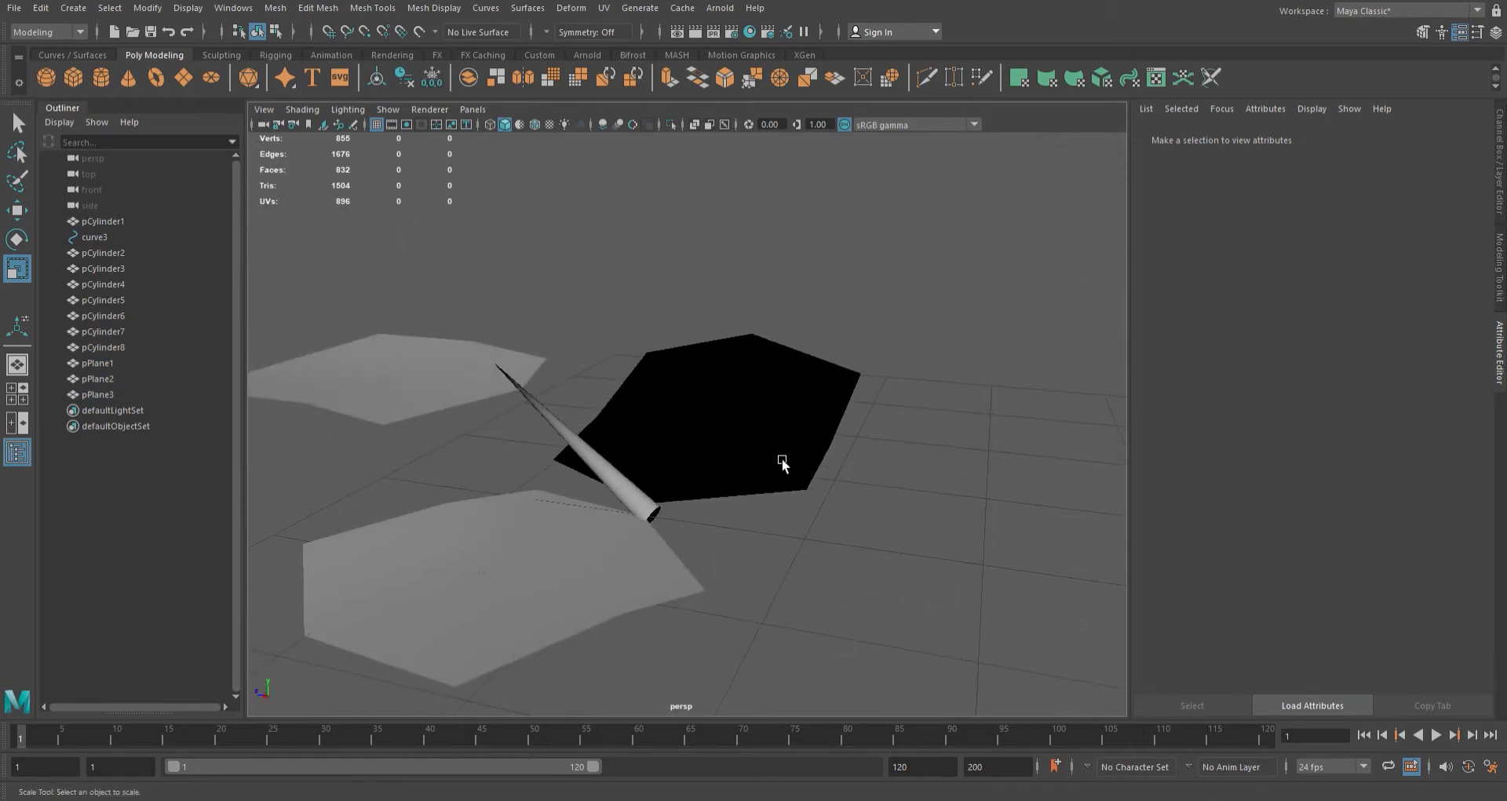
# - Select the twig with its three leaf planes, duplicate them, and move the copy away from the original
pyautogui.scroll(-5, 785, 463)
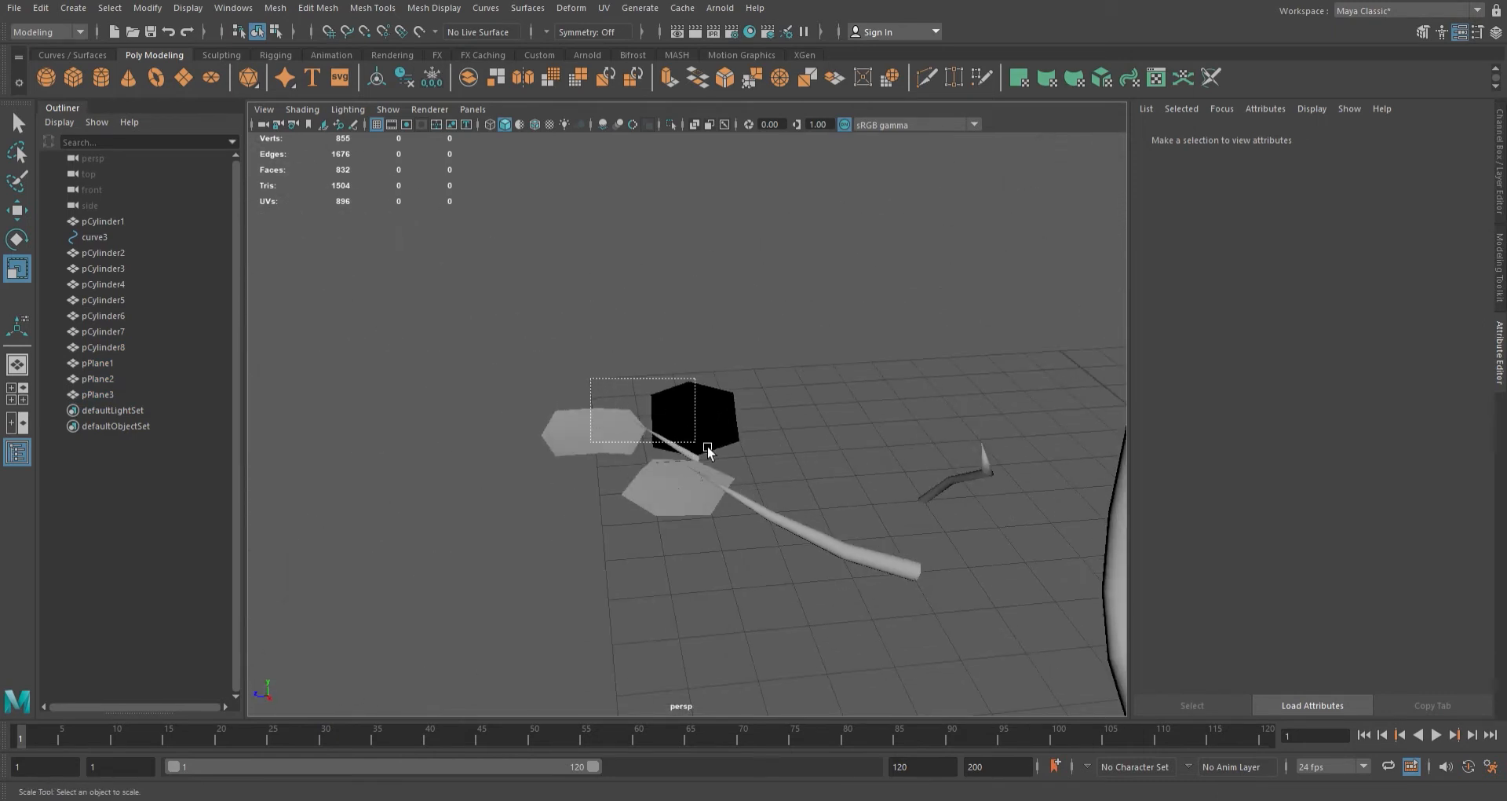
pyautogui.moveTo(707, 450); pyautogui.dragTo(708, 450)
pyautogui.keyDown('alt'); pyautogui.moveTo(707, 450); pyautogui.dragTo(696, 440); pyautogui.keyUp('alt')
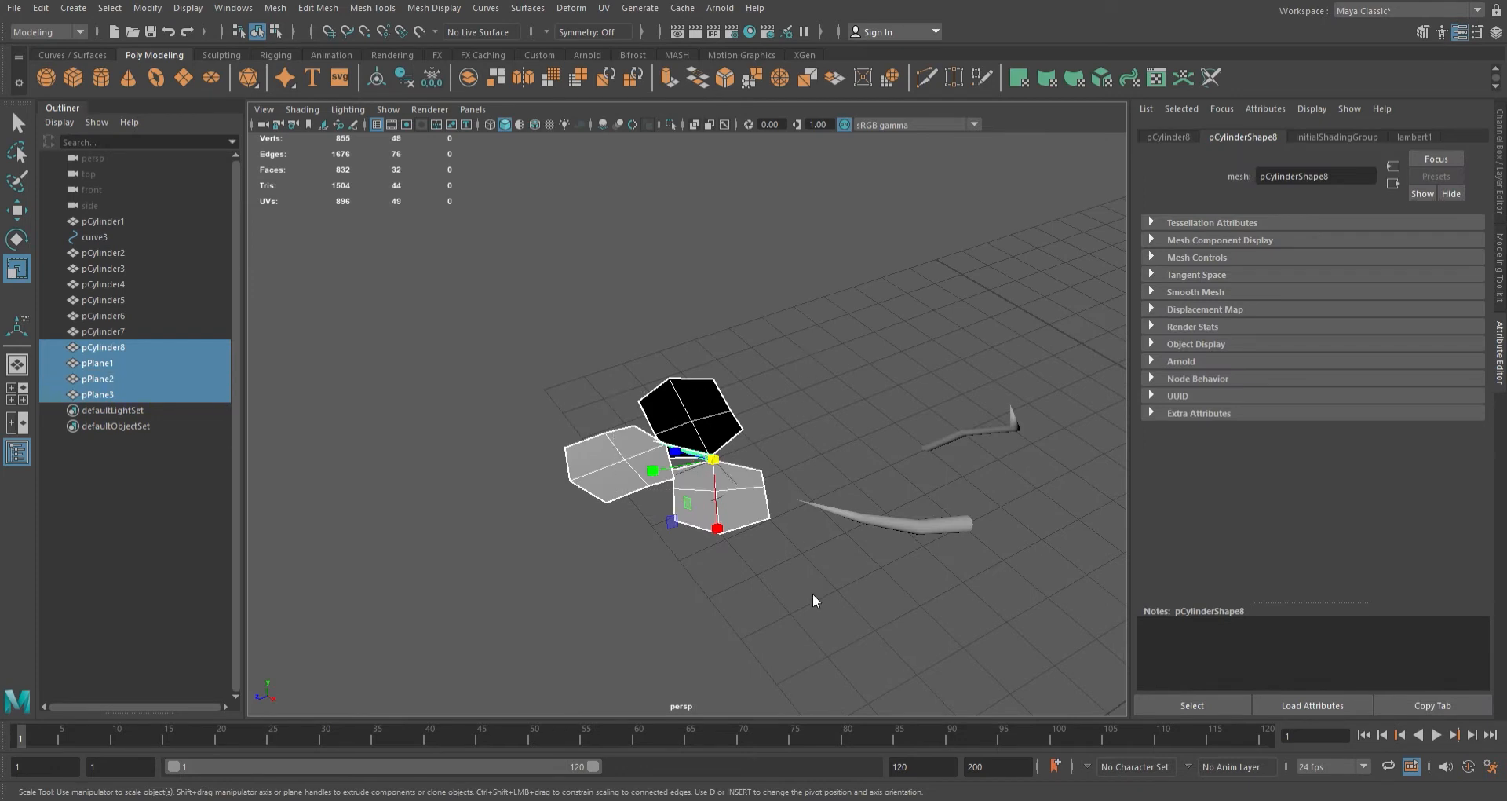
pyautogui.scroll(-3, 805, 341)
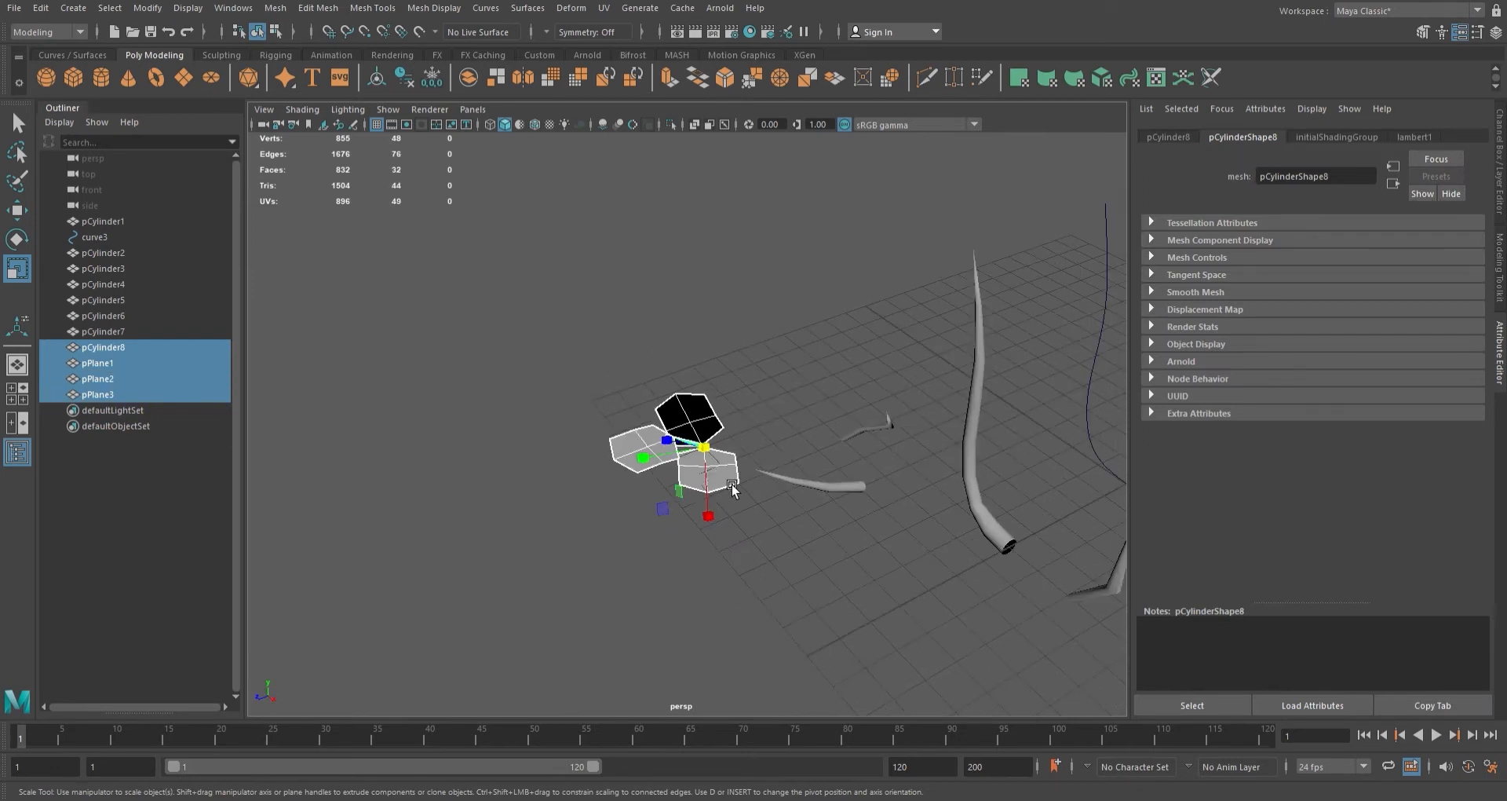
pyautogui.scroll(5, 734, 487)
pyautogui.hotkey('ctrl', 'd')
pyautogui.press('w')
pyautogui.moveTo(771, 537); pyautogui.dragTo(694, 246)
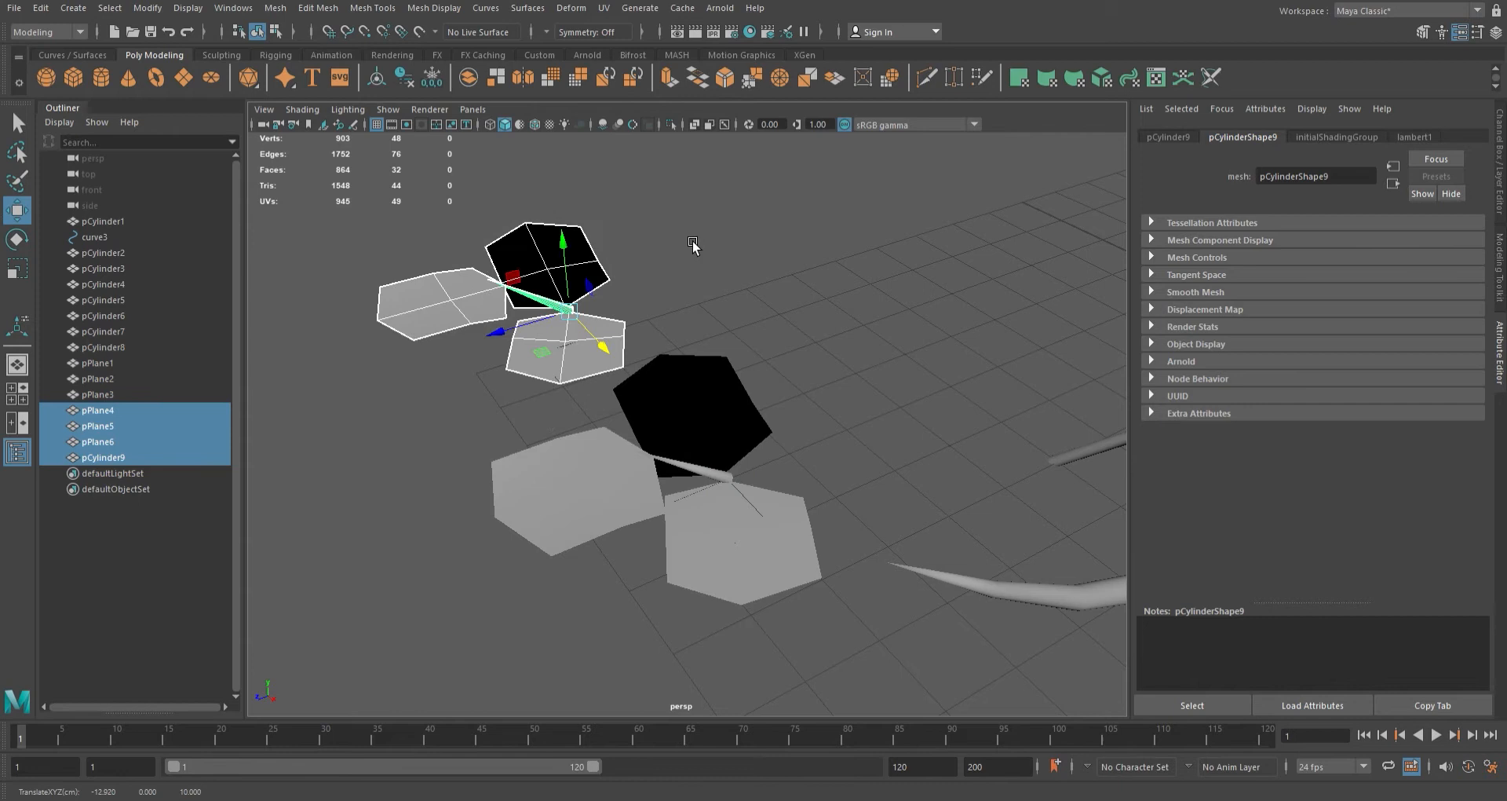
# - Rotate the leaf planes of the copied twig individually to give them steeper angles than the original
pyautogui.click(538, 237)
pyautogui.press('e')
pyautogui.moveTo(585, 293); pyautogui.dragTo(482, 240)
pyautogui.press('w')
pyautogui.click(584, 346)
pyautogui.press('e')
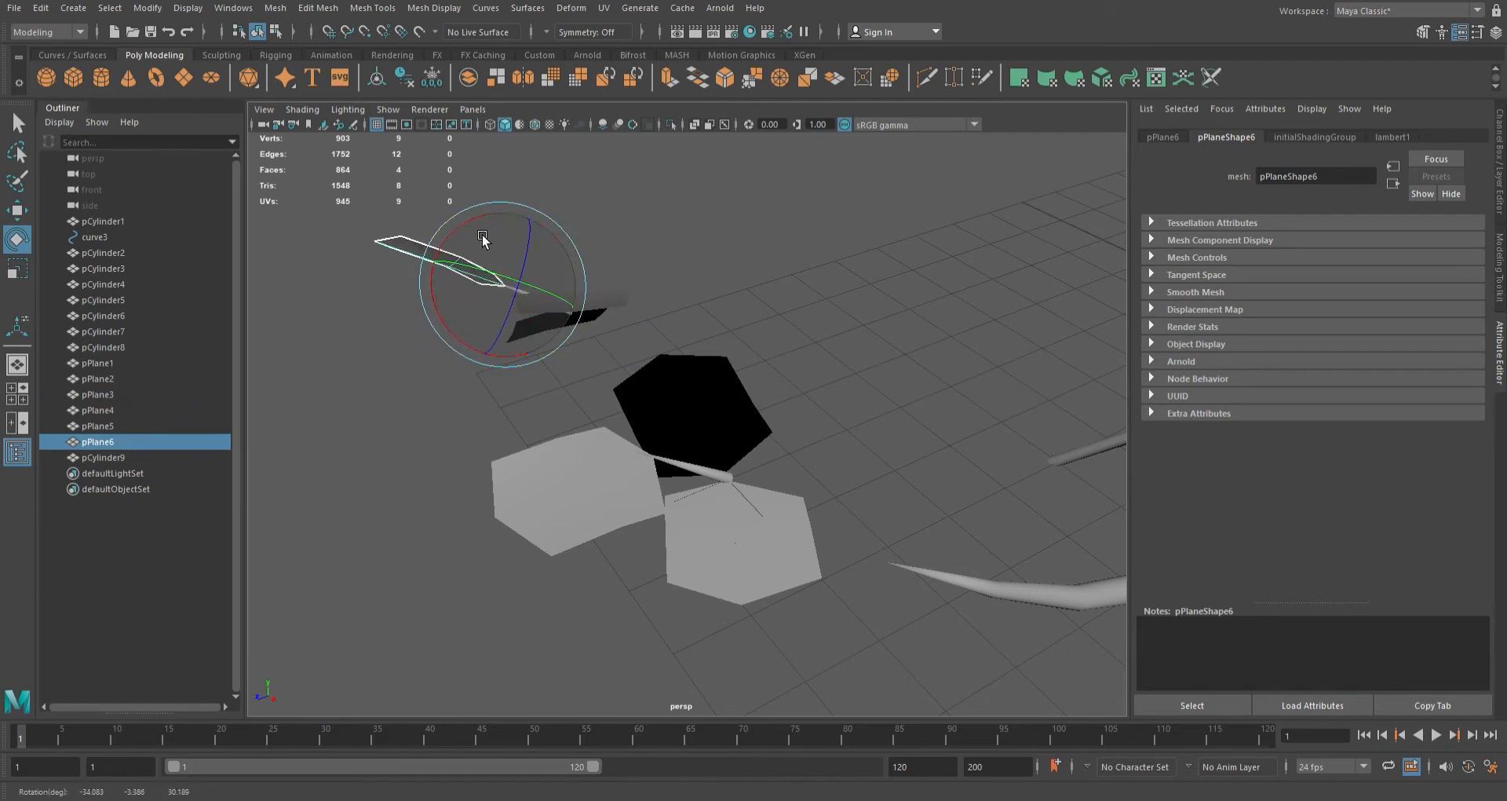
pyautogui.keyDown('alt'); pyautogui.moveTo(684, 273); pyautogui.dragTo(642, 245); pyautogui.keyUp('alt')
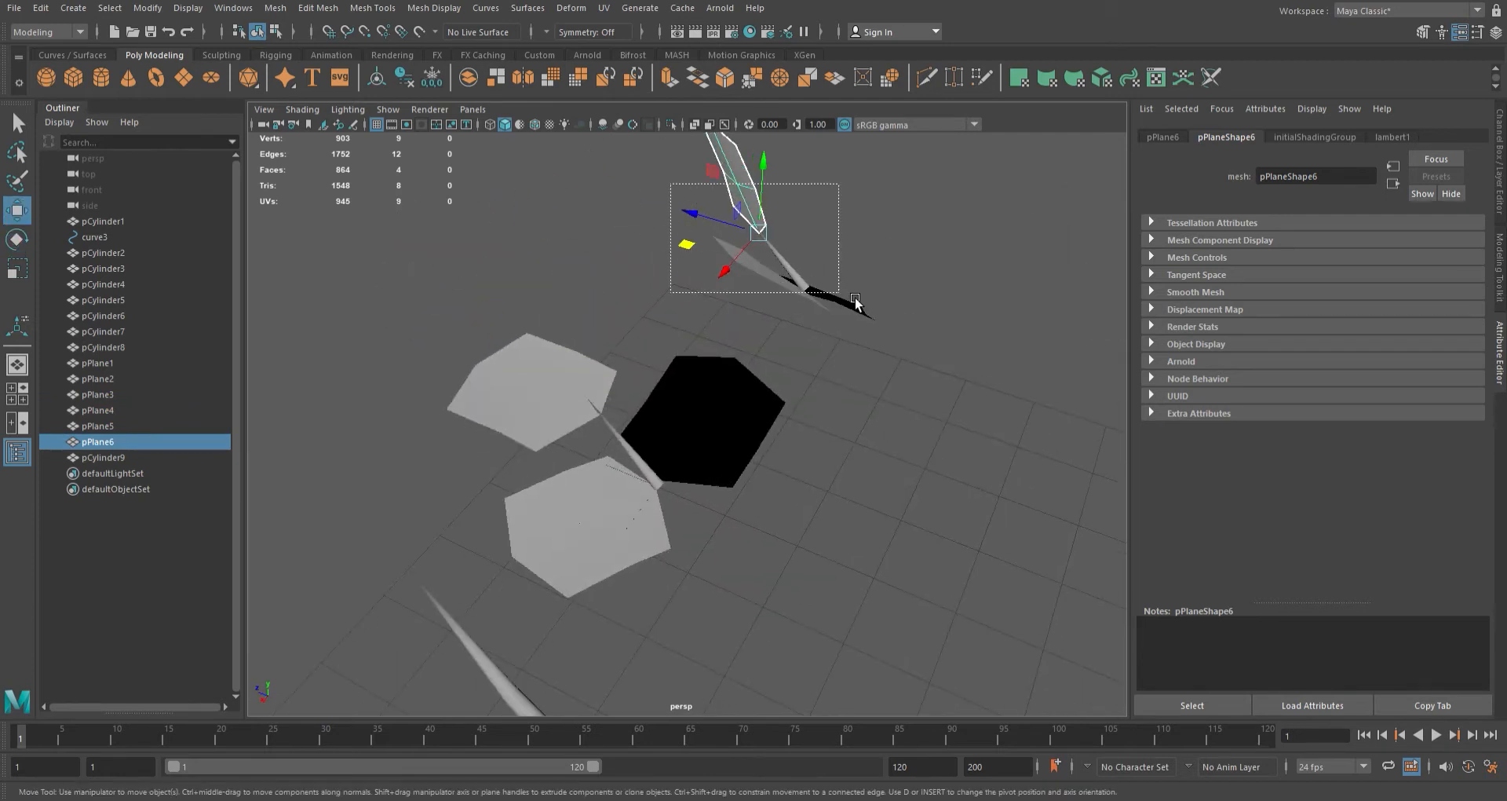
# - Combine the twig and leaf planes of each of the two clusters into a single mesh
pyautogui.keyDown('shift'); pyautogui.moveTo(781, 261); pyautogui.dragTo(903, 308); pyautogui.keyUp('shift')
pyautogui.keyDown('shift'); pyautogui.moveTo(870, 629); pyautogui.dragTo(817, 581, button='right'); pyautogui.keyUp('shift')
pyautogui.moveTo(521, 276); pyautogui.dragTo(700, 463)
pyautogui.press('g')
# - Move the combined original leaf cluster to the tip of the nearby short branch, aligning it in the orthographic views
pyautogui.moveTo(579, 445); pyautogui.dragTo(663, 527)
pyautogui.press('space')
pyautogui.press('space')
pyautogui.scroll(-8, 669, 478)
pyautogui.keyDown('alt'); pyautogui.moveTo(669, 478); pyautogui.dragTo(555, 562, button='middle'); pyautogui.keyUp('alt')
pyautogui.scroll(4, 555, 562)
pyautogui.press('space')
pyautogui.press('f')
pyautogui.press('space')
pyautogui.scroll(-9, 865, 531)
pyautogui.scroll(1, 804, 471)
pyautogui.keyDown('alt'); pyautogui.moveTo(713, 464); pyautogui.dragTo(770, 332, button='middle'); pyautogui.keyUp('alt')
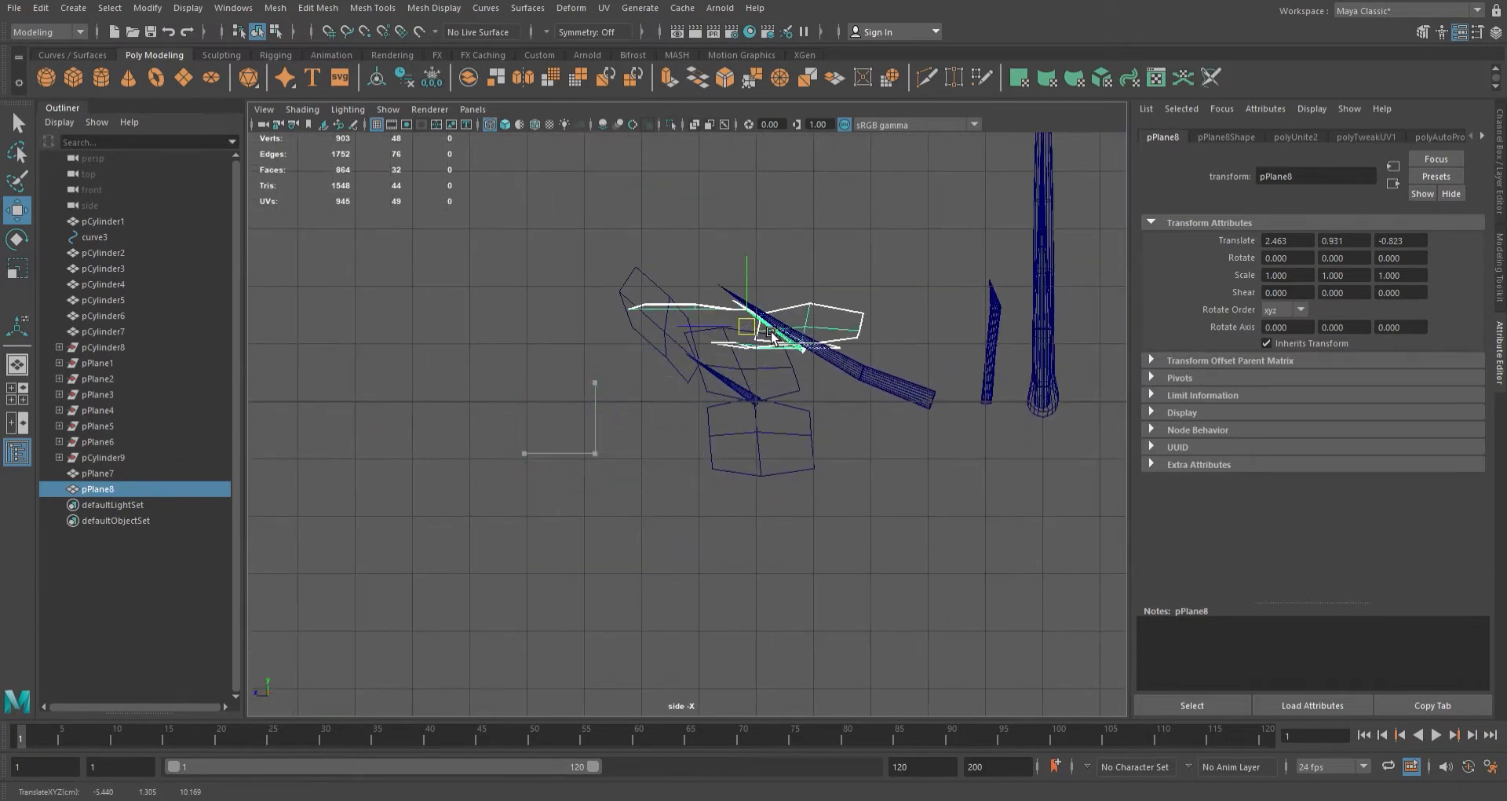
# - Place the combined leaf cluster's pivot at the base of its twig using the top and front views
pyautogui.press('space')
pyautogui.press('space')
pyautogui.moveTo(689, 428); pyautogui.dragTo(864, 512)
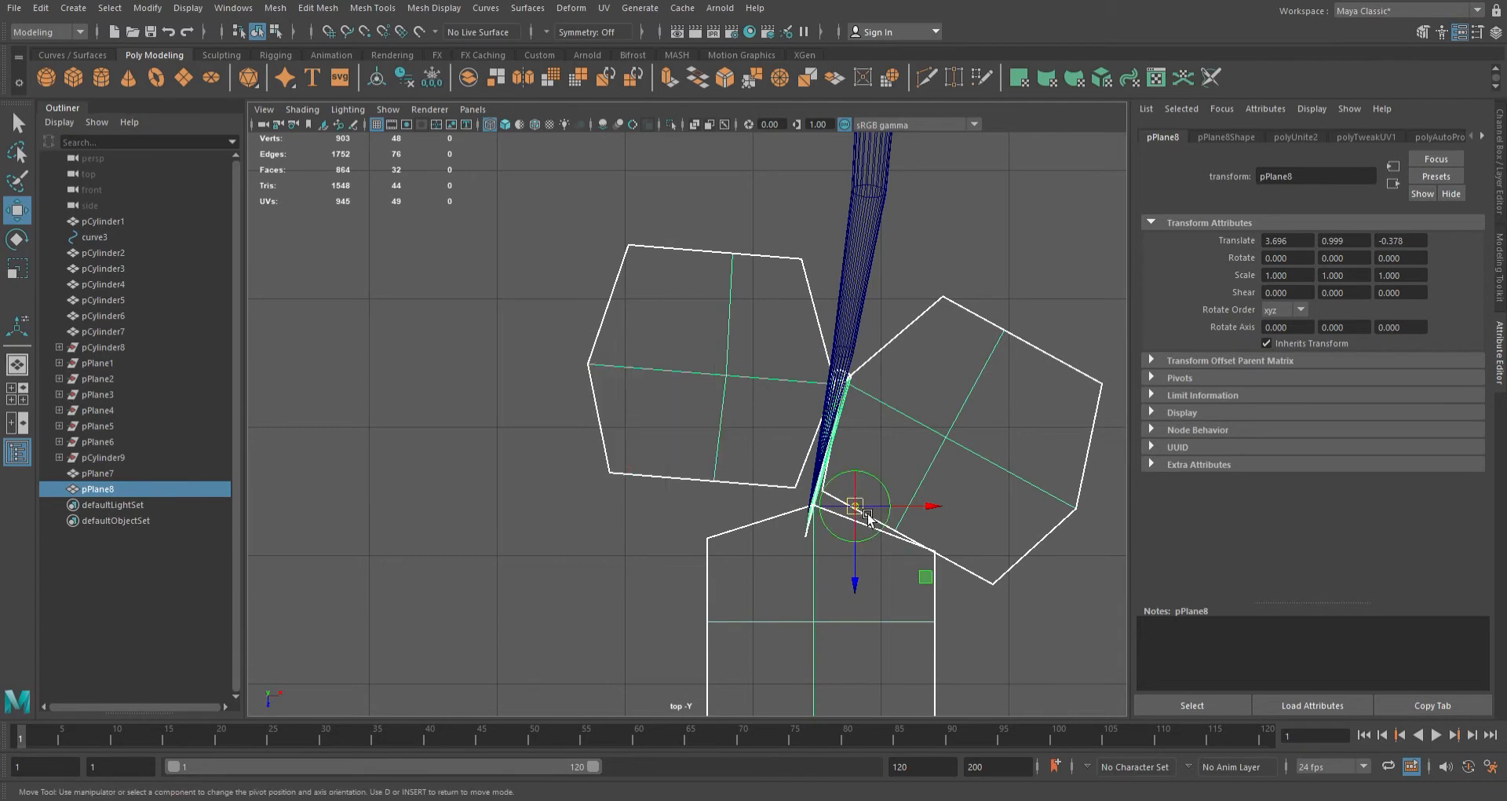
pyautogui.press('space')
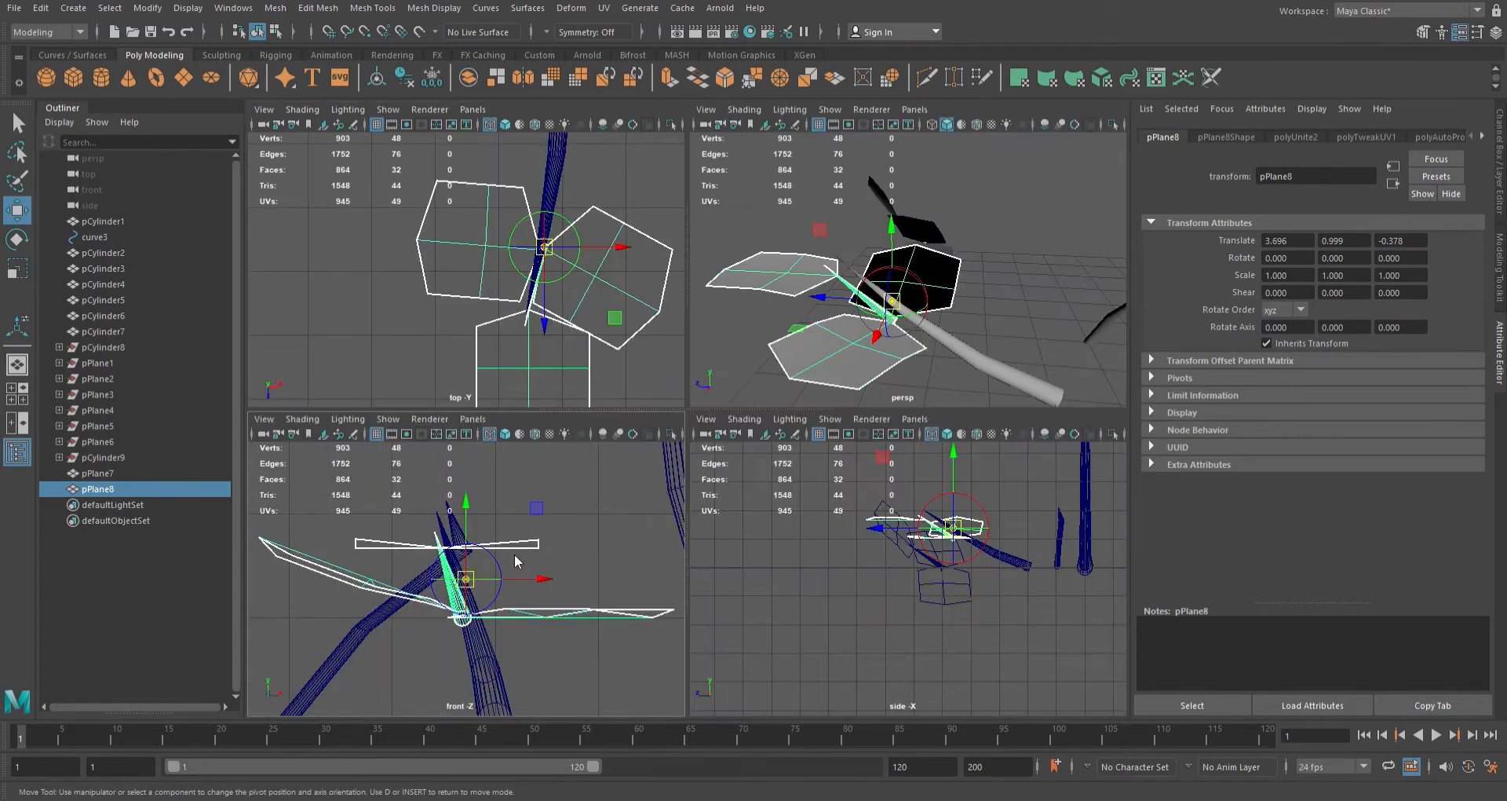
pyautogui.press('space')
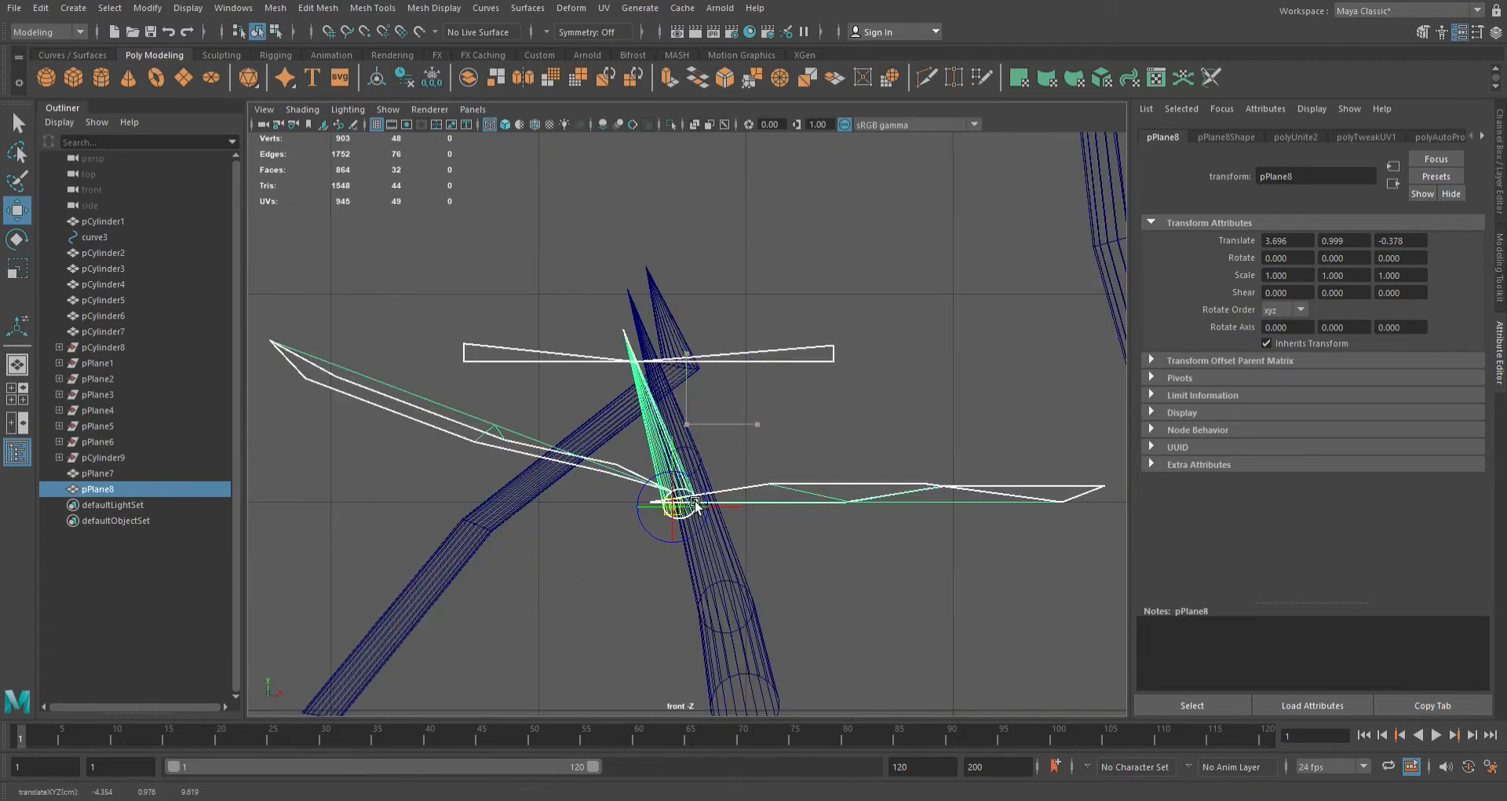
pyautogui.moveTo(691, 512)
pyautogui.mouseDown()
pyautogui.moveTo(706, 481)
pyautogui.moveTo(673, 527)
pyautogui.moveTo(682, 491)
pyautogui.mouseUp()
# - Rotate the leaf cluster to about 37, -35 and -35 degrees and raise it toward the branch
pyautogui.press('e')
pyautogui.press('w')
pyautogui.press('space')
pyautogui.press('space')
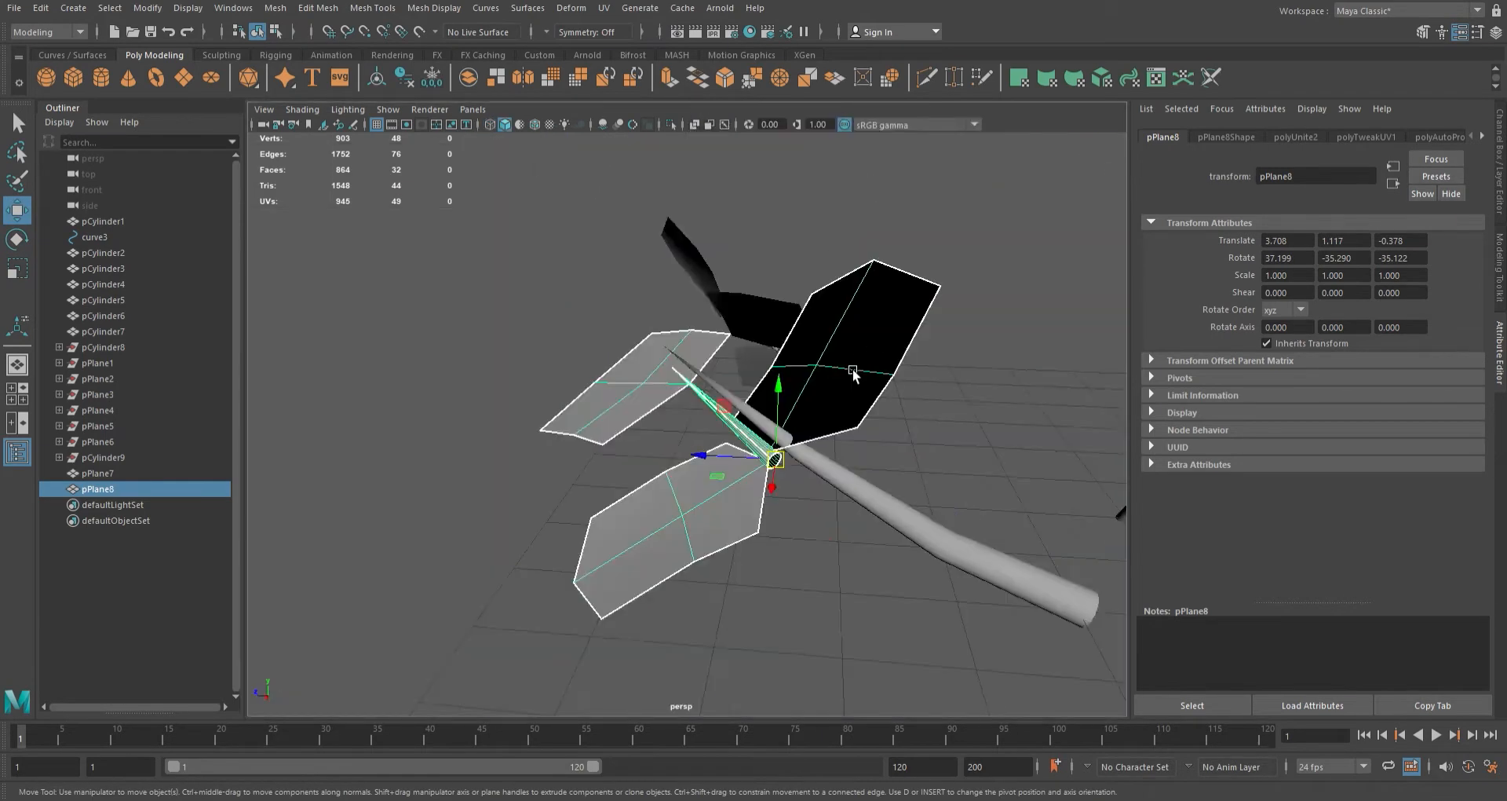
pyautogui.keyDown('alt'); pyautogui.moveTo(855, 370); pyautogui.dragTo(919, 398); pyautogui.keyUp('alt')
pyautogui.moveTo(815, 414); pyautogui.dragTo(685, 476)
# - Scale the leaf cluster uniformly to about 0.67 and move its twig base against the branch
pyautogui.press('r')
pyautogui.scroll(3, 669, 474)
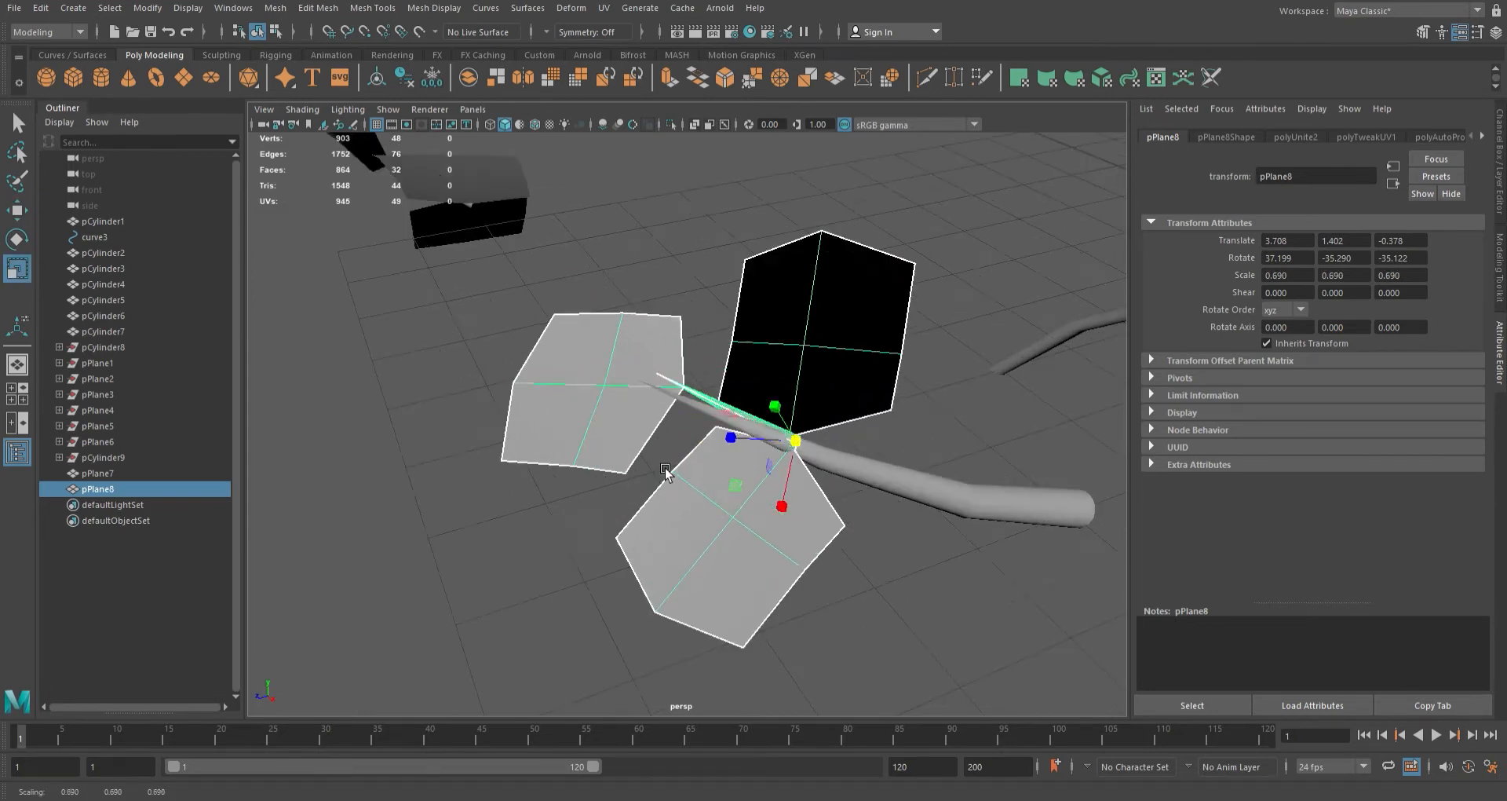
pyautogui.press('w')
pyautogui.keyDown('alt'); pyautogui.moveTo(856, 467); pyautogui.dragTo(798, 496); pyautogui.keyUp('alt')
pyautogui.scroll(8, 797, 496)
pyautogui.keyDown('alt'); pyautogui.moveTo(797, 496); pyautogui.dragTo(672, 330, button='middle'); pyautogui.keyUp('alt')
pyautogui.press('r')
pyautogui.press('w')
pyautogui.moveTo(985, 439); pyautogui.dragTo(914, 431)
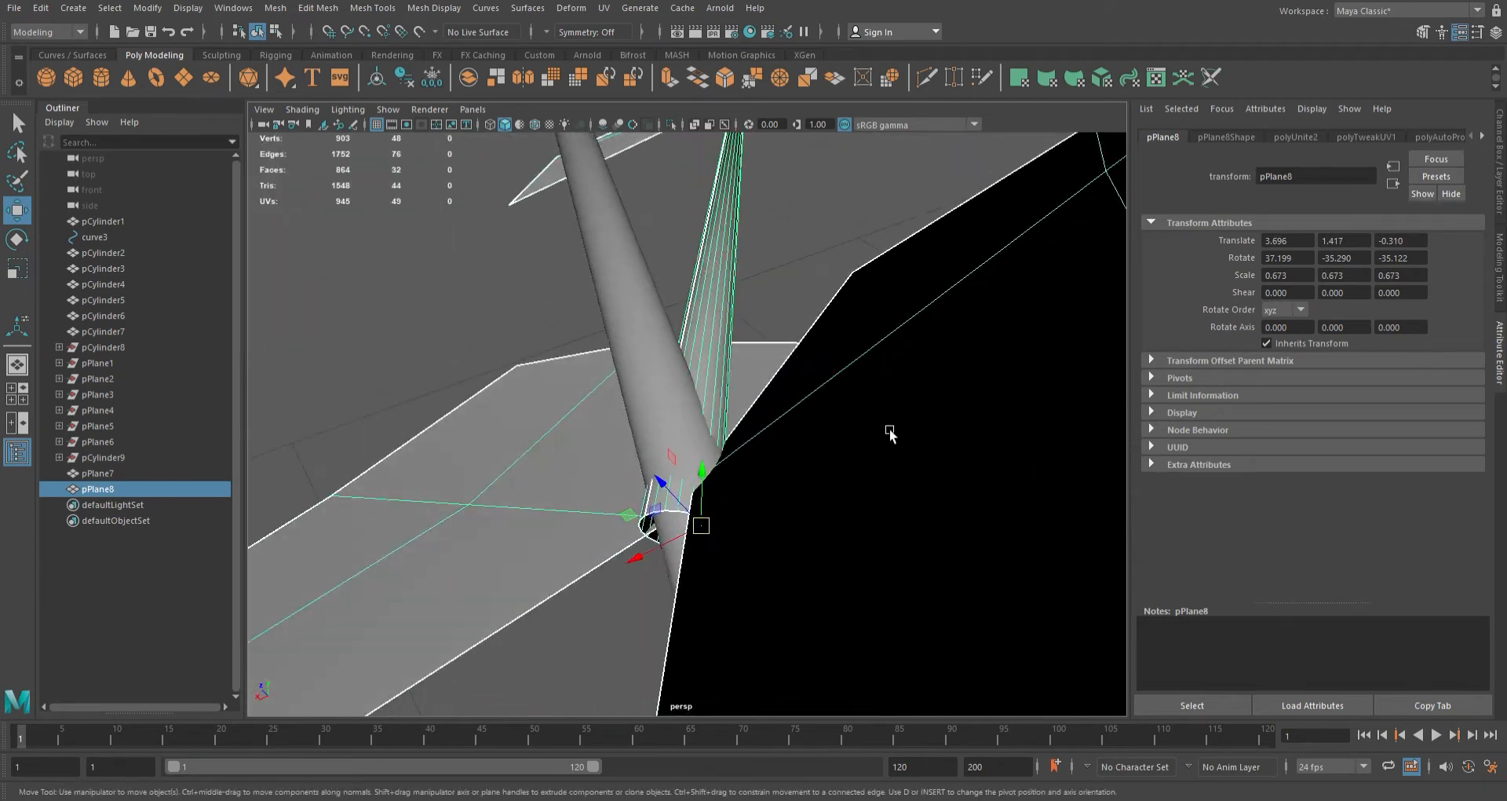
# - Fine-tune the leaf cluster's position where its twig meets the branch, checking the fit from other angles
pyautogui.moveTo(676, 540); pyautogui.dragTo(750, 474)
pyautogui.scroll(-4, 799, 332)
pyautogui.click(699, 381)
pyautogui.keyDown('alt'); pyautogui.moveTo(698, 381); pyautogui.dragTo(890, 322); pyautogui.keyUp('alt')
pyautogui.click(744, 361)
pyautogui.moveTo(829, 381); pyautogui.dragTo(1026, 417)
pyautogui.click(891, 348)
pyautogui.keyDown('alt'); pyautogui.moveTo(1026, 417); pyautogui.dragTo(729, 395, button='right'); pyautogui.keyUp('alt')
pyautogui.keyDown('alt'); pyautogui.moveTo(728, 395); pyautogui.dragTo(149, 329); pyautogui.keyUp('alt')
# - Duplicate the scaled leaf cluster and reposition the copy along the branch
pyautogui.click(695, 348)
pyautogui.scroll(3, 726, 407)
pyautogui.hotkey('ctrl', 'd')
pyautogui.scroll(-6, 491, 374)
pyautogui.moveTo(459, 383); pyautogui.dragTo(149, 263)
# - Make another copy of the leaf cluster and rotate it to a different direction around the branch
pyautogui.click(662, 328)
pyautogui.hotkey('ctrl', 'd')
pyautogui.moveTo(623, 404); pyautogui.dragTo(808, 493)
pyautogui.press('e')
pyautogui.keyDown('alt'); pyautogui.moveTo(808, 493); pyautogui.dragTo(773, 522); pyautogui.keyUp('alt')
pyautogui.press('w')
# - Move the rotated cluster copy until its twig base sits against the branch surface
pyautogui.scroll(5, 772, 522)
pyautogui.moveTo(766, 502)
pyautogui.keyDown('alt'); pyautogui.mouseDown(button='middle')
pyautogui.moveTo(715, 438)
pyautogui.moveTo(793, 498)
pyautogui.mouseUp(button='middle'); pyautogui.keyUp('alt')
pyautogui.moveTo(698, 347); pyautogui.dragTo(524, 322)
pyautogui.scroll(-3, 597, 353)
pyautogui.keyDown('alt'); pyautogui.moveTo(682, 383); pyautogui.dragTo(820, 387, button='middle'); pyautogui.keyUp('alt')
pyautogui.keyDown('alt'); pyautogui.moveTo(820, 387); pyautogui.dragTo(724, 470); pyautogui.keyUp('alt')
pyautogui.moveTo(679, 543); pyautogui.dragTo(685, 493)
pyautogui.keyDown('alt'); pyautogui.moveTo(699, 491); pyautogui.dragTo(1017, 449); pyautogui.keyUp('alt')
pyautogui.moveTo(508, 394); pyautogui.dragTo(544, 410)
pyautogui.keyDown('alt'); pyautogui.moveTo(645, 330); pyautogui.dragTo(824, 440); pyautogui.keyUp('alt')
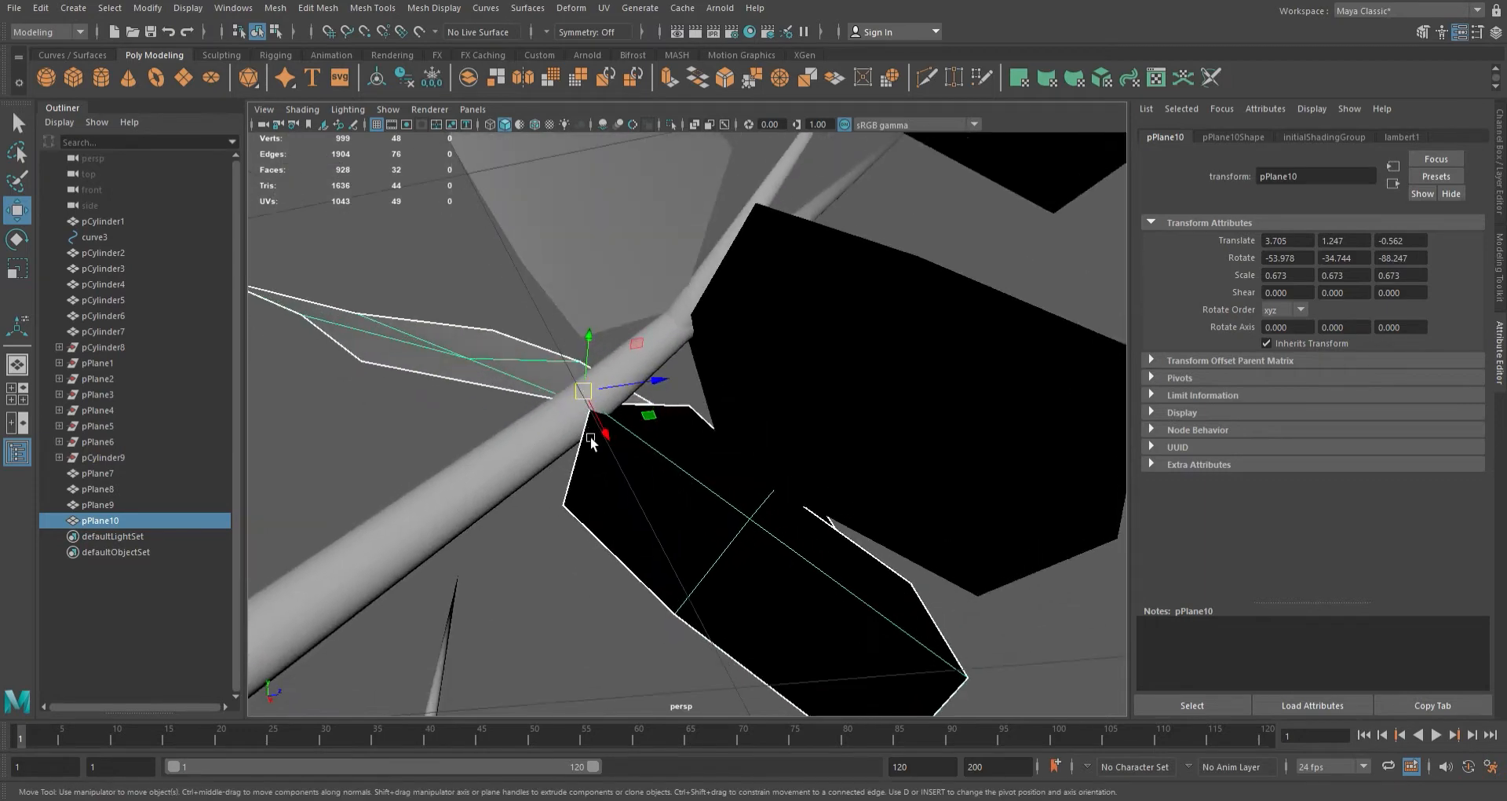
# - Duplicate the fitted cluster again and rotate the copy so its leaves point out another side of the branch
pyautogui.hotkey('ctrl', 'd')
pyautogui.press('e')
pyautogui.moveTo(632, 393); pyautogui.dragTo(766, 511)
pyautogui.press('w')
pyautogui.keyDown('alt'); pyautogui.moveTo(765, 511); pyautogui.dragTo(911, 558); pyautogui.keyUp('alt')
pyautogui.scroll(-6, 911, 558)
pyautogui.scroll(4, 903, 534)
pyautogui.scroll(-3, 897, 514)
pyautogui.keyDown('alt'); pyautogui.moveTo(896, 514); pyautogui.dragTo(783, 463, button='middle'); pyautogui.keyUp('alt')
pyautogui.scroll(7, 783, 463)
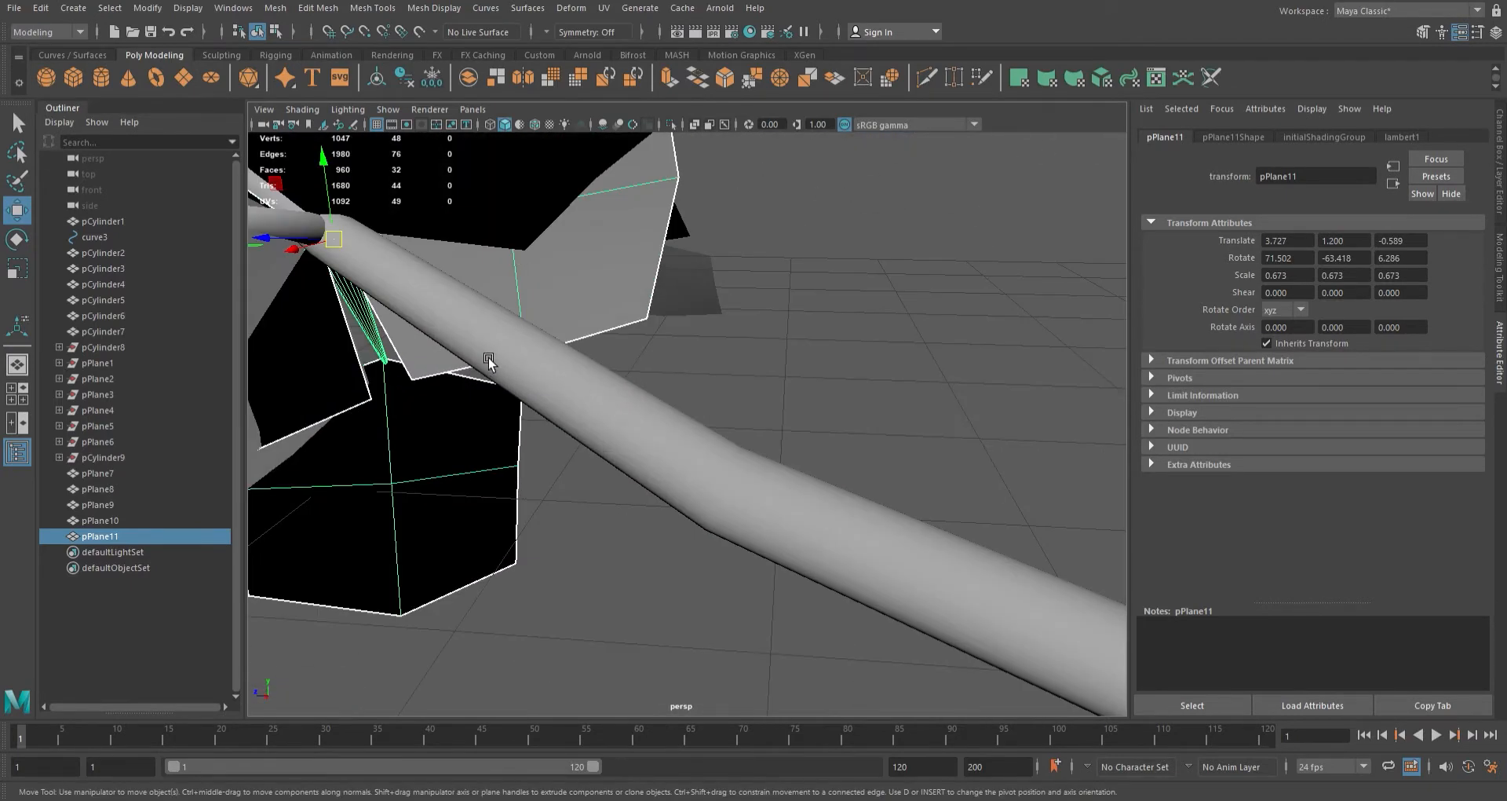
# - Duplicate the latest cluster and move the copy farther down the branch toward its thicker end
pyautogui.hotkey('ctrl', 'd')
pyautogui.moveTo(347, 258); pyautogui.dragTo(848, 420)
pyautogui.scroll(5, 703, 427)
pyautogui.keyDown('alt'); pyautogui.moveTo(637, 453); pyautogui.dragTo(909, 533); pyautogui.keyUp('alt')
pyautogui.scroll(-5, 755, 510)
# - Make a further cluster copy, rotate it to vary its leaves, and fit it onto the branch
pyautogui.hotkey('ctrl', 'd')
pyautogui.press('e')
pyautogui.moveTo(765, 400); pyautogui.dragTo(812, 409)
pyautogui.press('w')
pyautogui.scroll(-5, 781, 441)
pyautogui.scroll(5, 821, 427)
pyautogui.moveTo(597, 473); pyautogui.dragTo(781, 534)
pyautogui.scroll(-5, 793, 502)
# - Duplicate the cluster once more, move the copy near the branch's base, and check its fit in wireframe and shaded display
pyautogui.hotkey('ctrl', 'd')
pyautogui.press('w')
pyautogui.keyDown('alt'); pyautogui.moveTo(724, 493); pyautogui.dragTo(858, 587); pyautogui.keyUp('alt')
pyautogui.moveTo(700, 456); pyautogui.dragTo(792, 477)
pyautogui.keyDown('alt'); pyautogui.moveTo(793, 487); pyautogui.dragTo(873, 497); pyautogui.keyUp('alt')
pyautogui.keyDown('alt'); pyautogui.moveTo(880, 493); pyautogui.dragTo(848, 499); pyautogui.keyUp('alt')
pyautogui.press('4')
pyautogui.scroll(5, 837, 521)
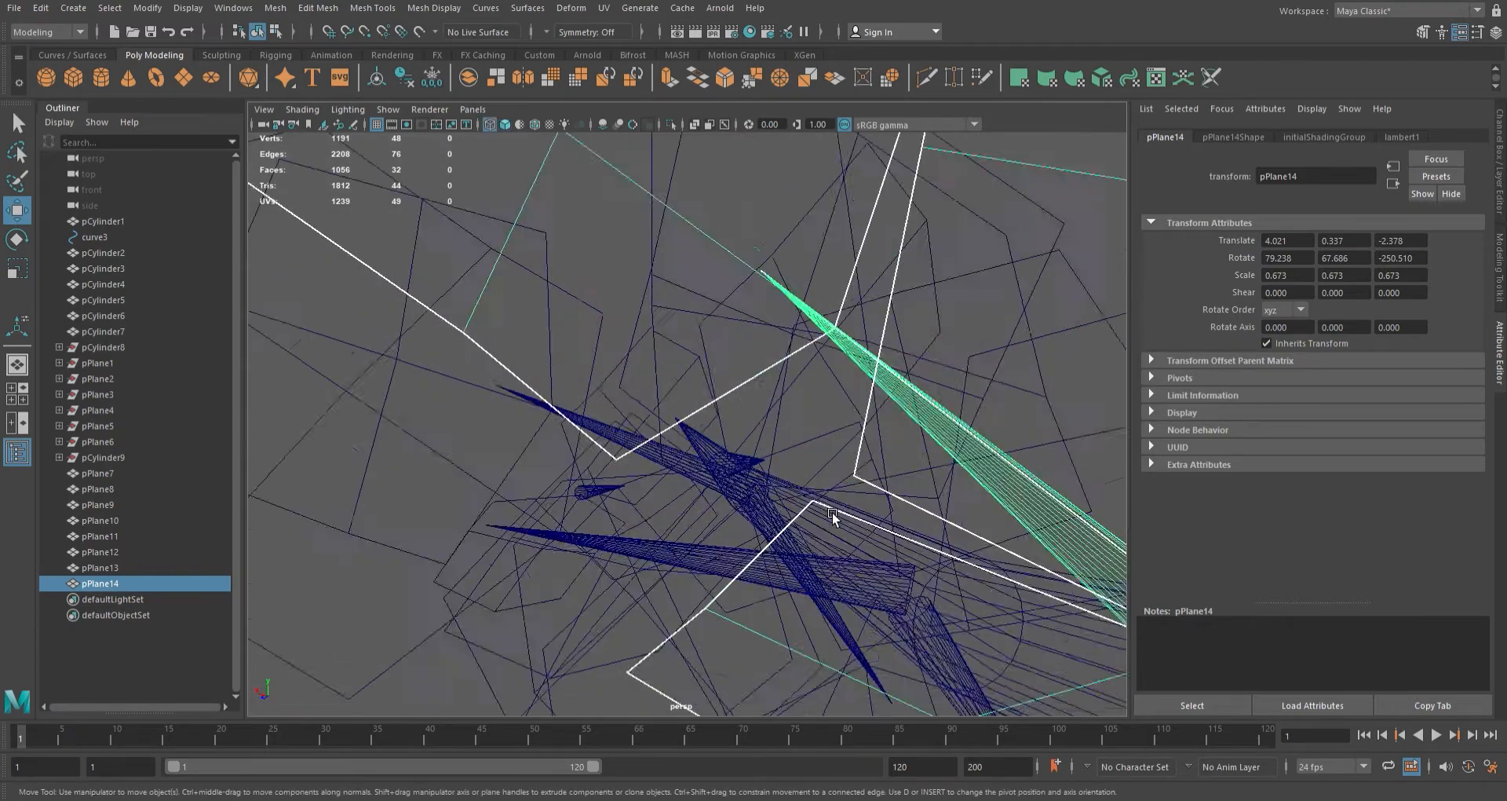
pyautogui.scroll(-5, 915, 575)
pyautogui.keyDown('alt'); pyautogui.moveTo(916, 575); pyautogui.dragTo(743, 460, button='middle'); pyautogui.keyUp('alt')
pyautogui.press('5')
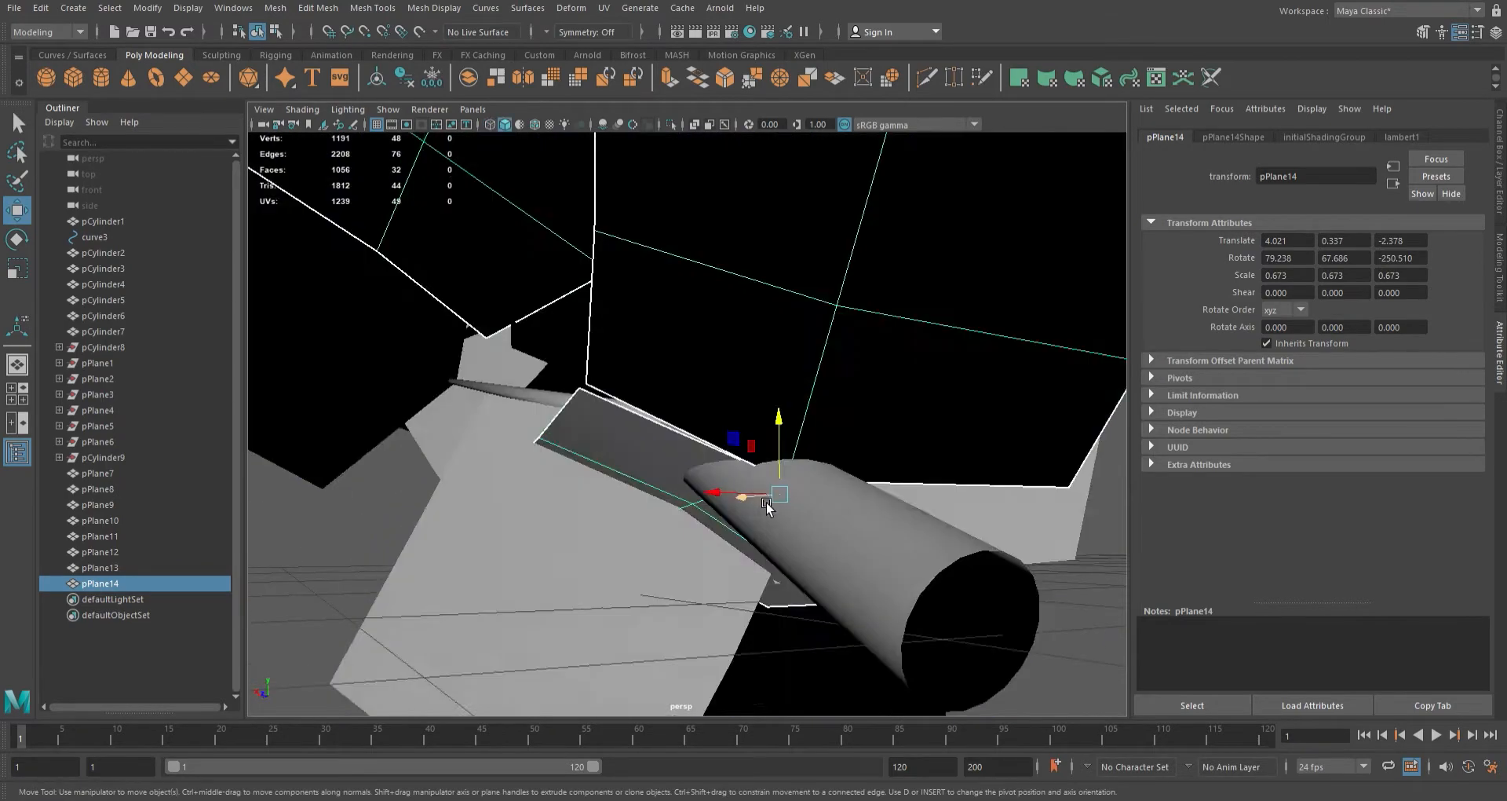
# - Enlarge the cluster nearest the branch's base uniformly to 1.235 and move its twig base onto the branch
pyautogui.press('r')
pyautogui.moveTo(778, 516); pyautogui.dragTo(1013, 520)
pyautogui.scroll(-2, 723, 496)
pyautogui.press('w')
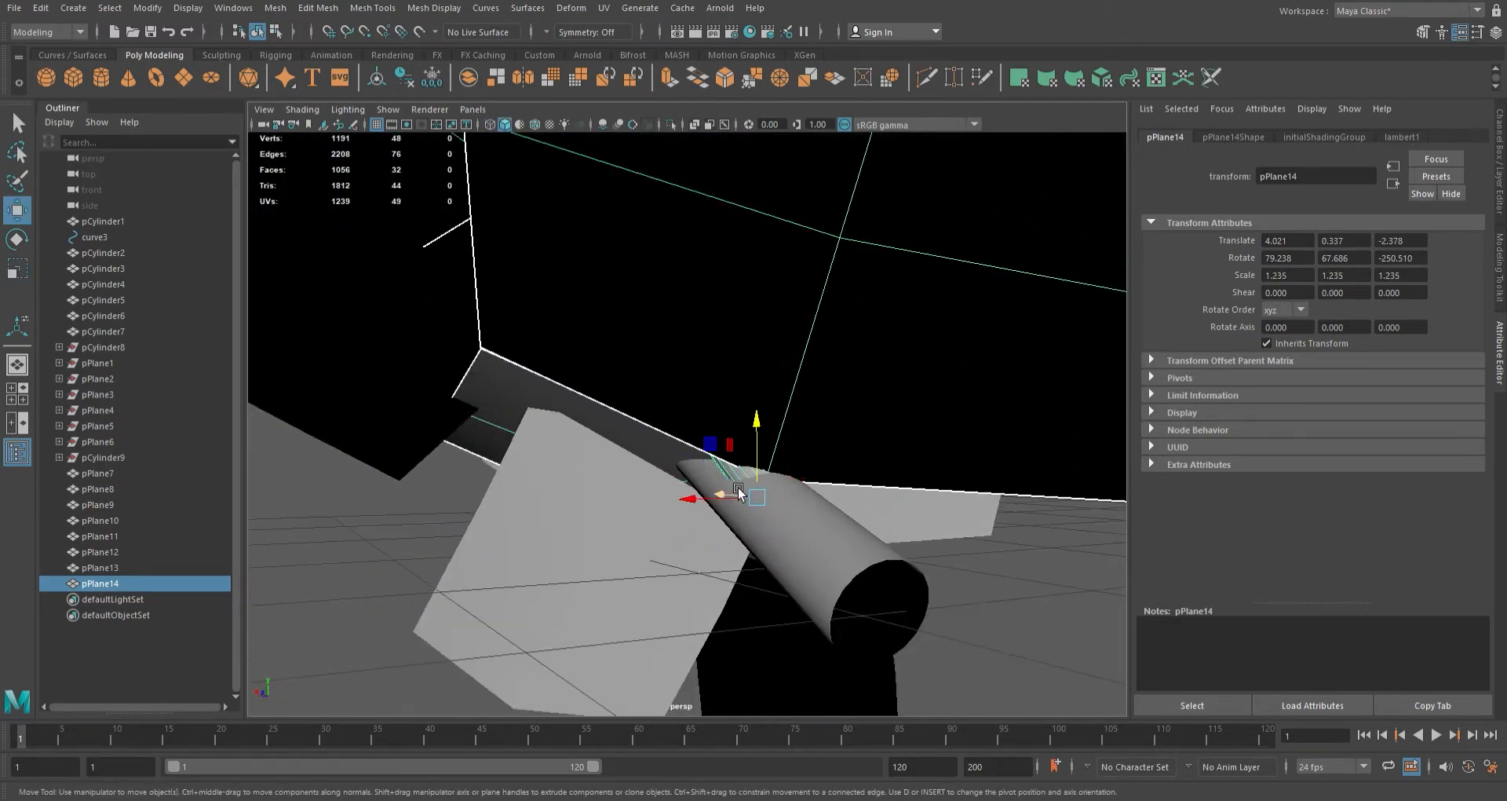
pyautogui.moveTo(730, 499); pyautogui.dragTo(689, 496)
pyautogui.moveTo(719, 432); pyautogui.dragTo(720, 463)
# - Rotate the enlarged cluster to about -68, 18 and -20 degrees, nudge it against the branch, and deselect it
pyautogui.keyDown('alt'); pyautogui.moveTo(847, 474); pyautogui.dragTo(717, 467); pyautogui.keyUp('alt')
pyautogui.scroll(-8, 624, 471)
pyautogui.press('e')
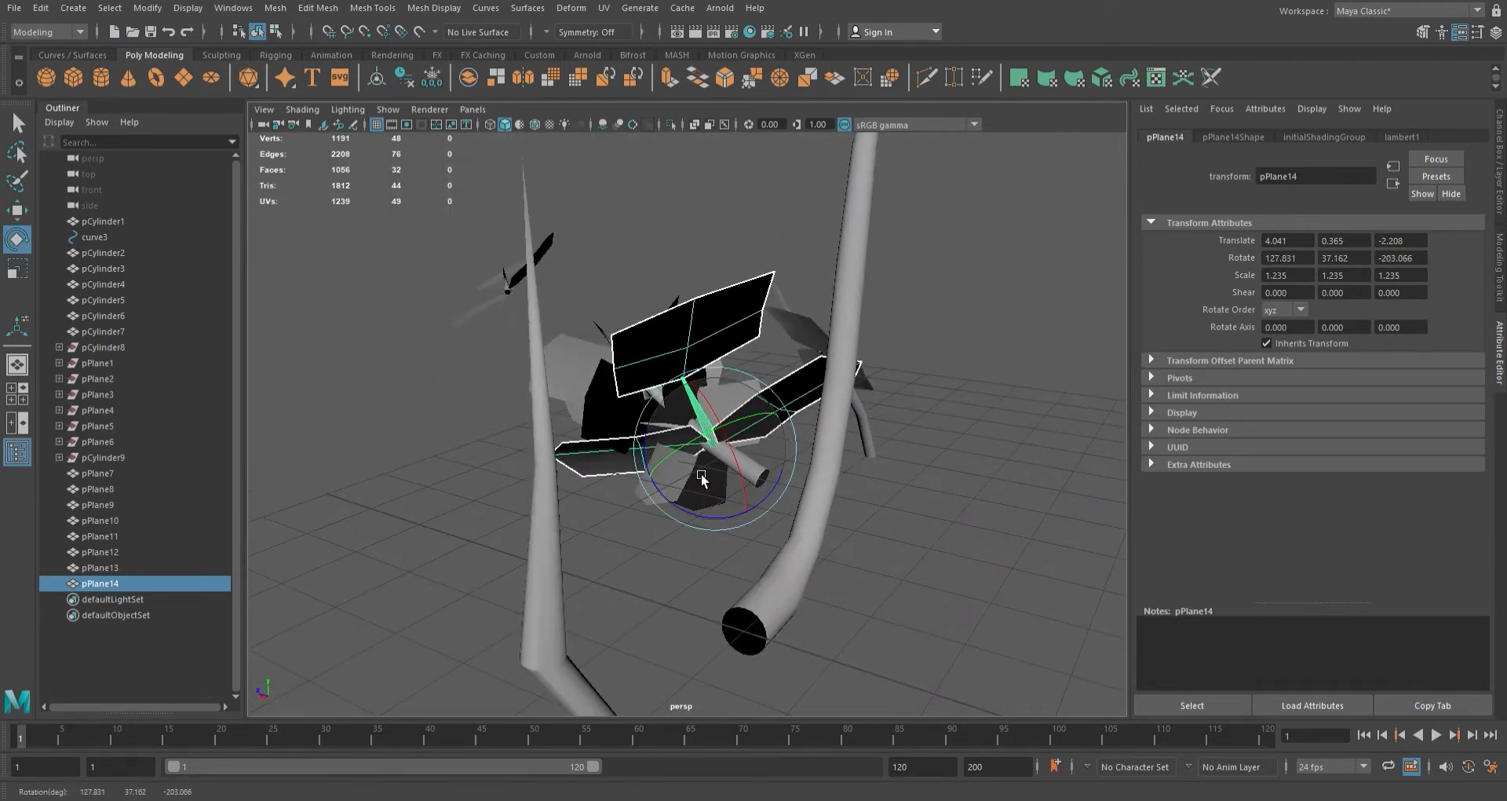
pyautogui.moveTo(699, 455); pyautogui.dragTo(765, 491)
pyautogui.scroll(5, 756, 502)
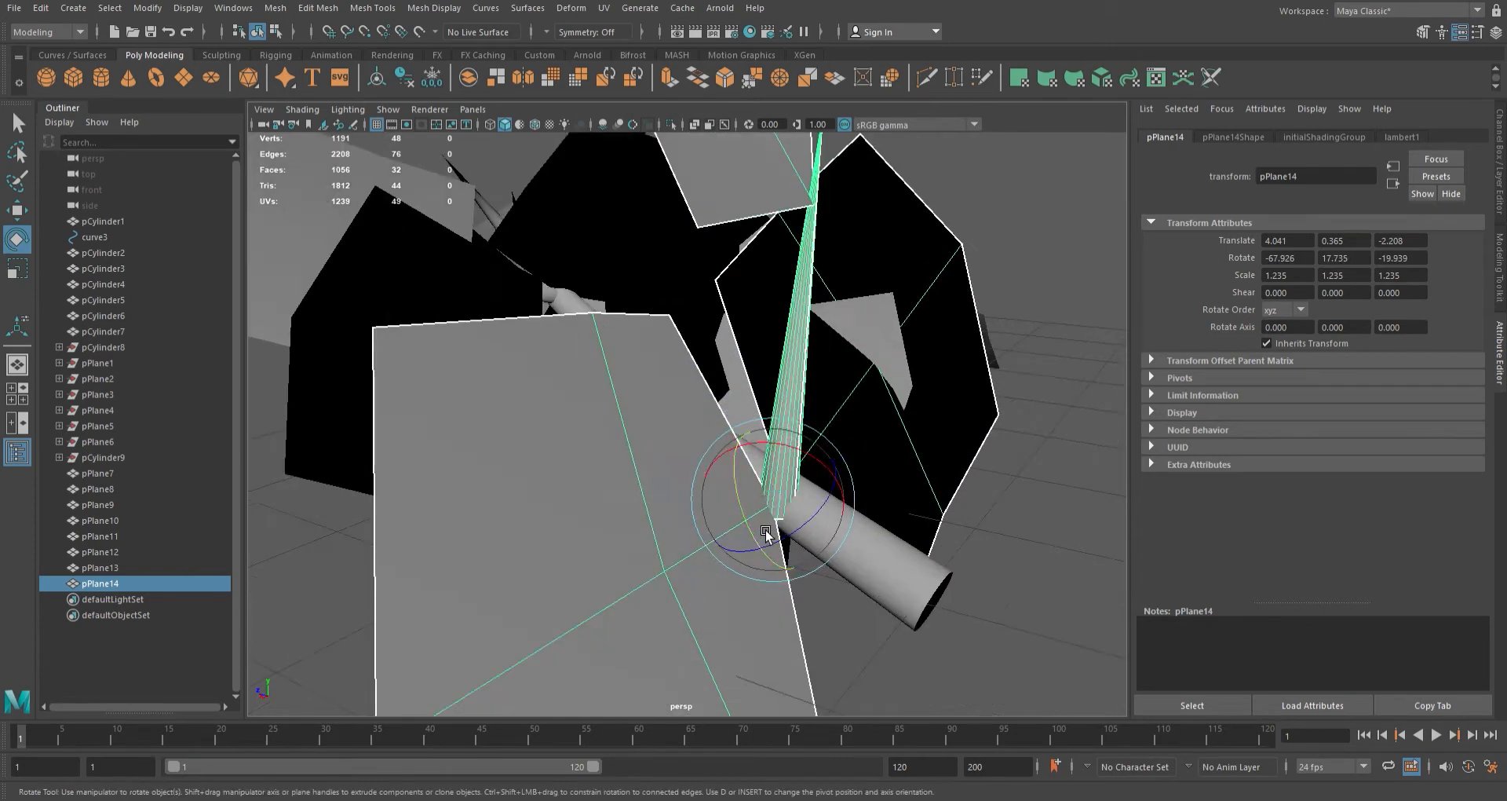
pyautogui.scroll(-10, 764, 513)
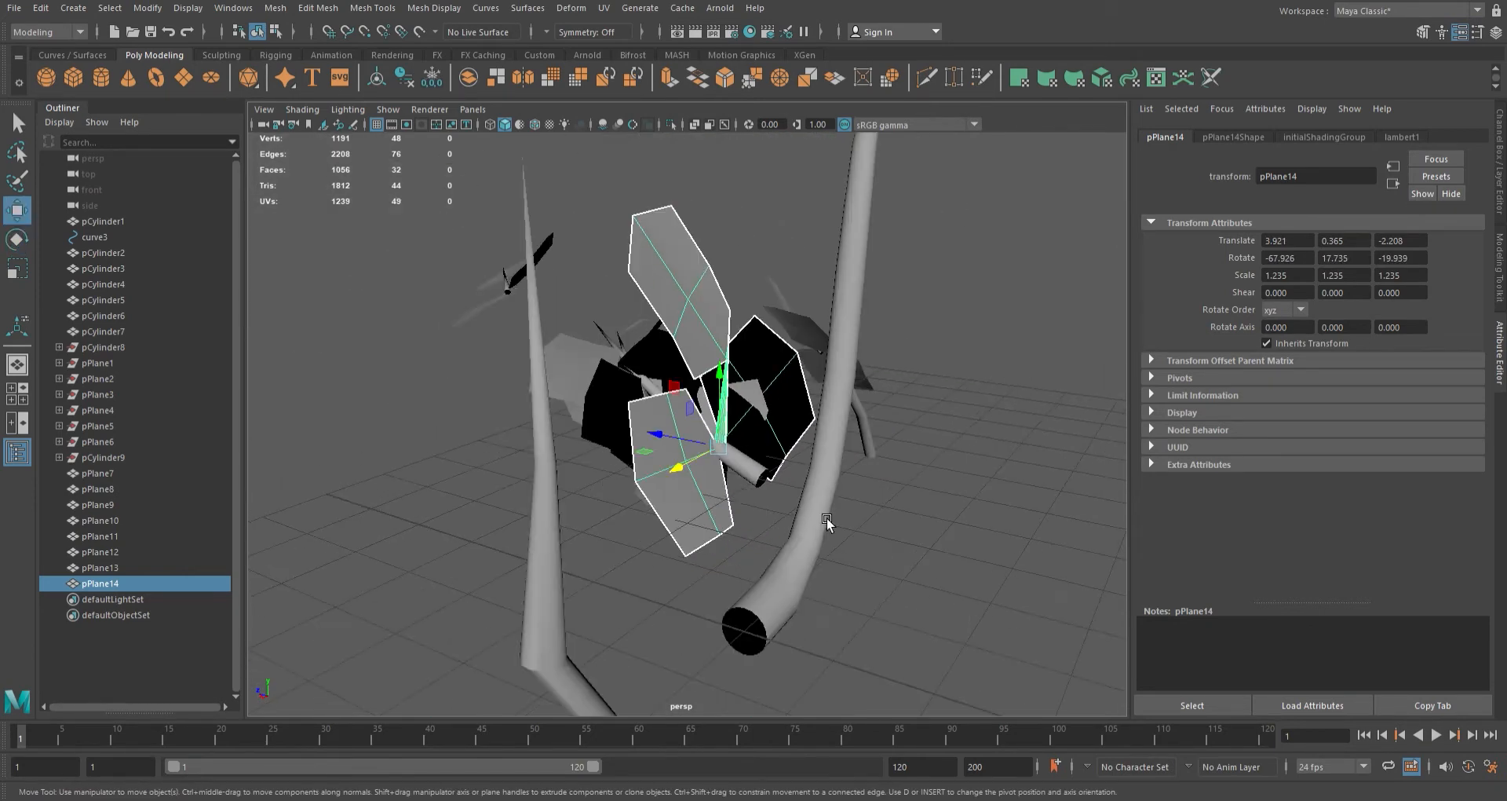
pyautogui.click(916, 470)
pyautogui.keyDown('alt'); pyautogui.moveTo(916, 470); pyautogui.dragTo(868, 544); pyautogui.keyUp('alt')
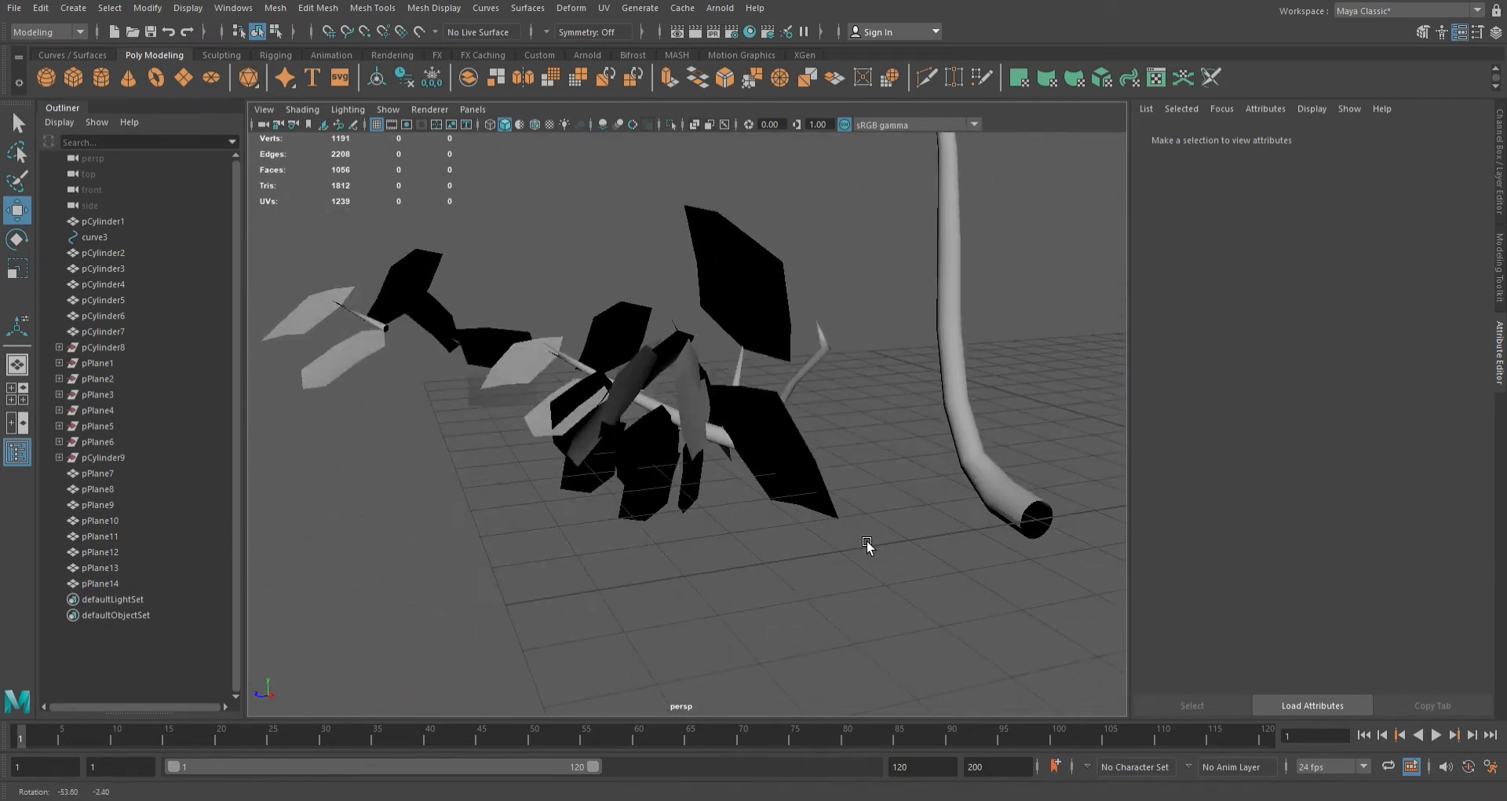
# - Duplicate a twig-and-leaf cluster, rotate the copy, and move its twig base onto the short branch near the branch's base
pyautogui.scroll(5, 802, 464)
pyautogui.click(802, 464)
pyautogui.keyDown('alt'); pyautogui.moveTo(802, 464); pyautogui.dragTo(768, 528); pyautogui.keyUp('alt')
pyautogui.press('e')
pyautogui.moveTo(789, 472); pyautogui.dragTo(179, 461)
pyautogui.keyDown('alt'); pyautogui.moveTo(362, 464); pyautogui.dragTo(726, 536, button='right'); pyautogui.keyUp('alt')
pyautogui.moveTo(926, 528); pyautogui.dragTo(586, 469)
pyautogui.moveTo(709, 458); pyautogui.dragTo(721, 390)
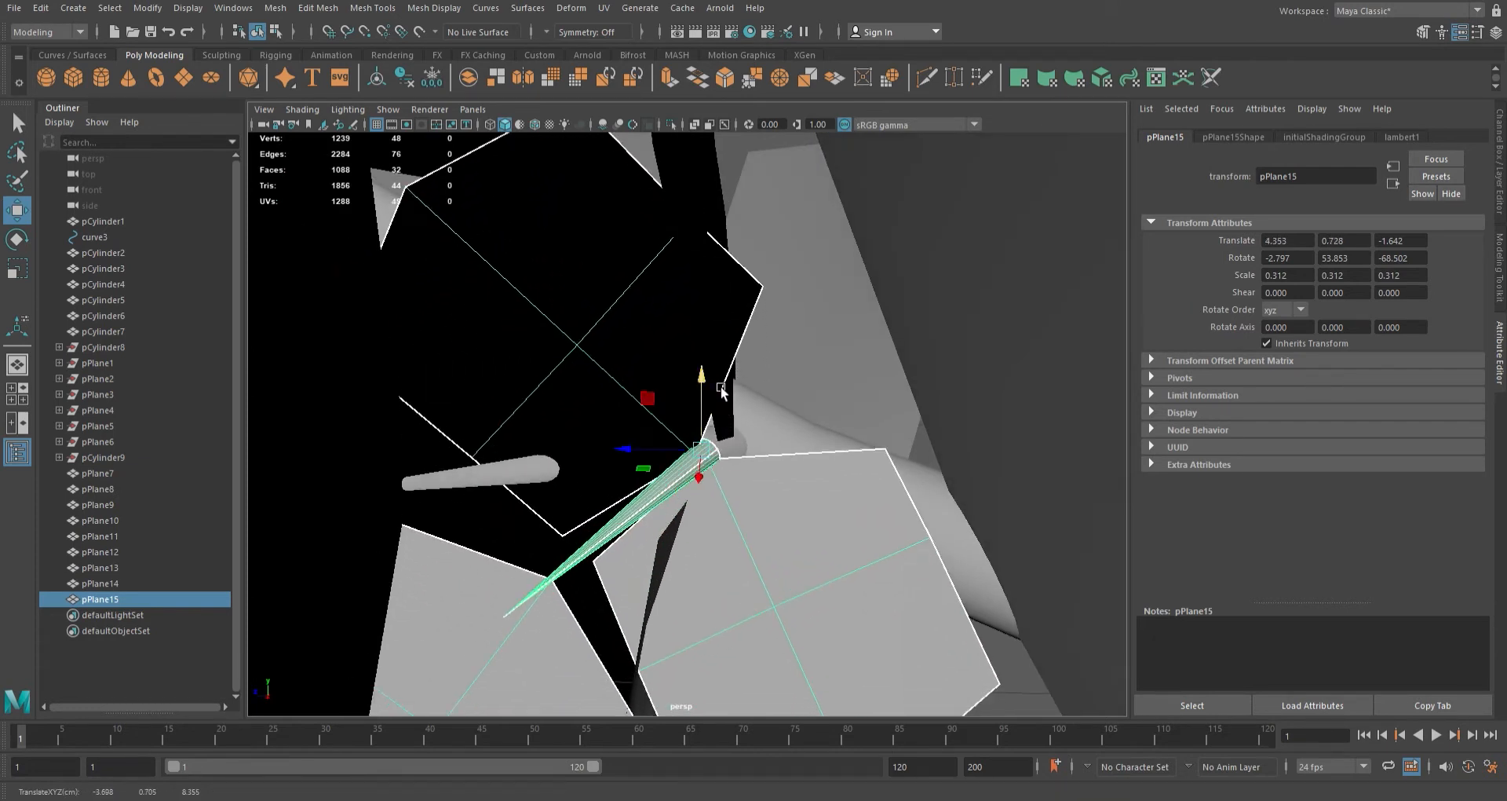
# - Rotate the new cluster to about -104, 44 and -97 degrees, nudge its base against the branch, and deselect it
pyautogui.moveTo(658, 451); pyautogui.dragTo(628, 465)
pyautogui.scroll(6, 628, 464)
pyautogui.moveTo(747, 255); pyautogui.dragTo(694, 325)
pyautogui.scroll(-15, 695, 325)
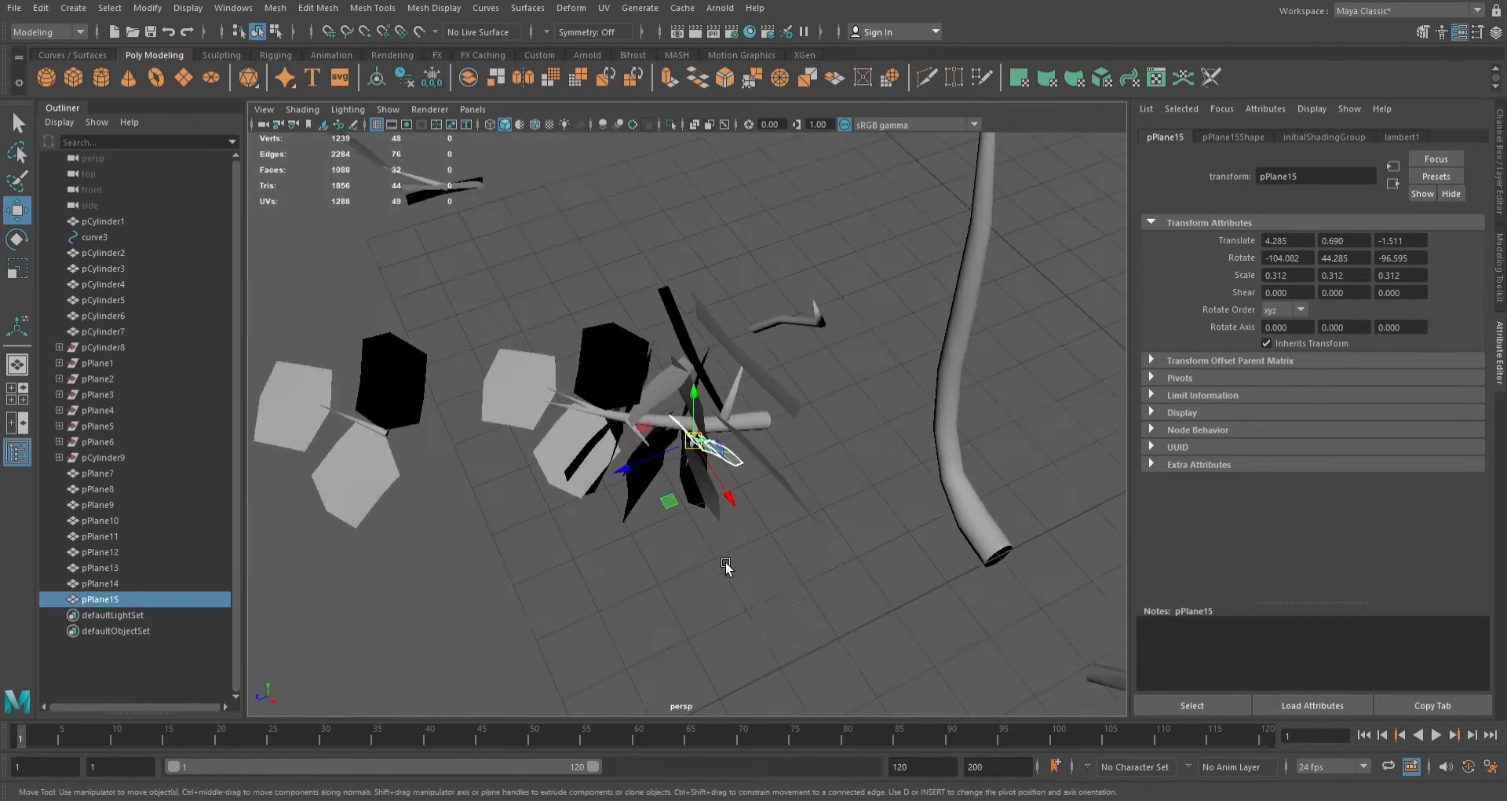
pyautogui.click(718, 553)
# - Set a spare copy of the bare short branch aside, and combine the original branch with all its clusters into one object
pyautogui.keyDown('alt'); pyautogui.moveTo(720, 562); pyautogui.dragTo(680, 621); pyautogui.keyUp('alt')
pyautogui.moveTo(595, 344); pyautogui.dragTo(753, 452)
pyautogui.click(746, 446)
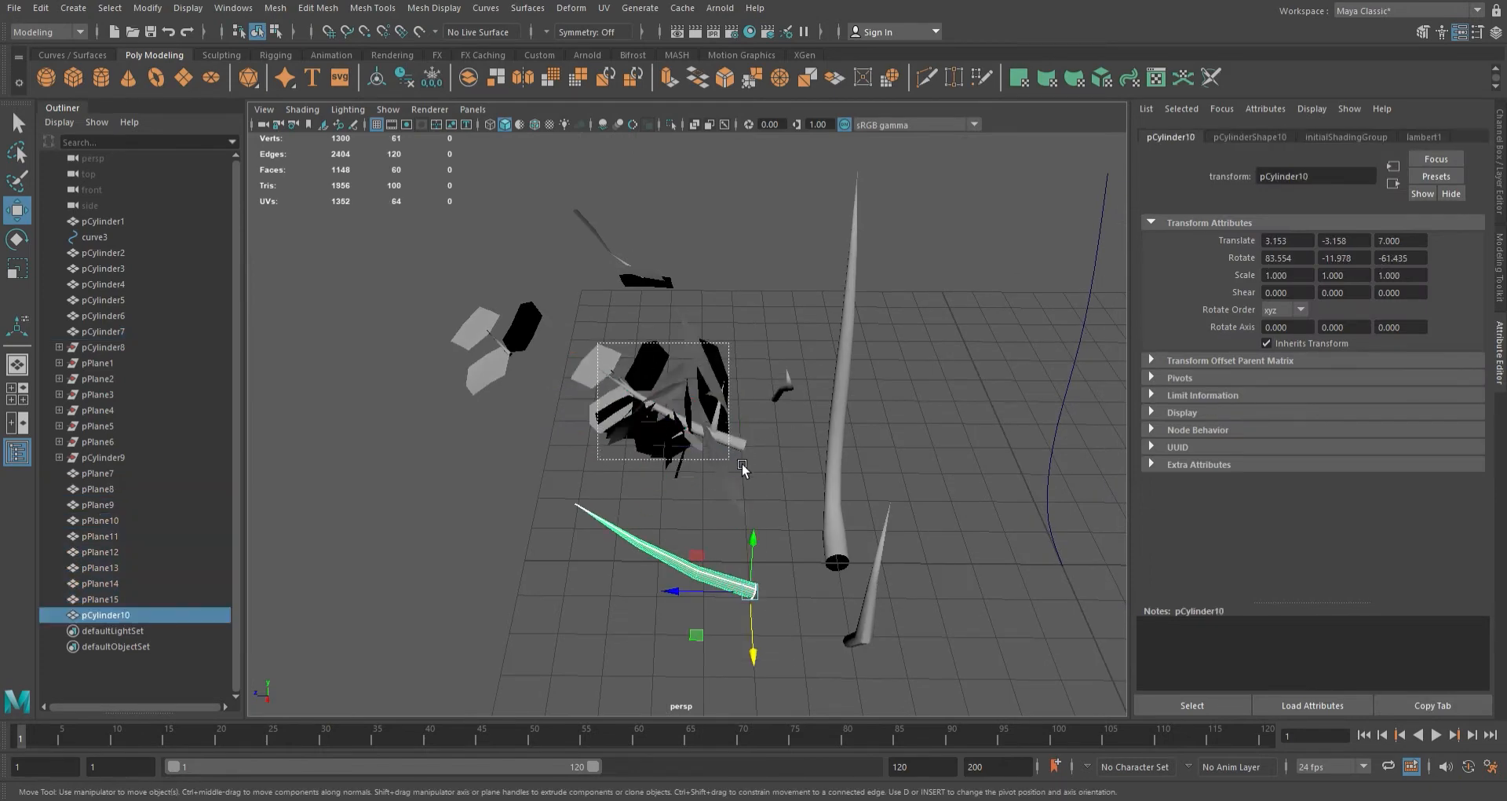
pyautogui.moveTo(738, 463); pyautogui.dragTo(738, 463)
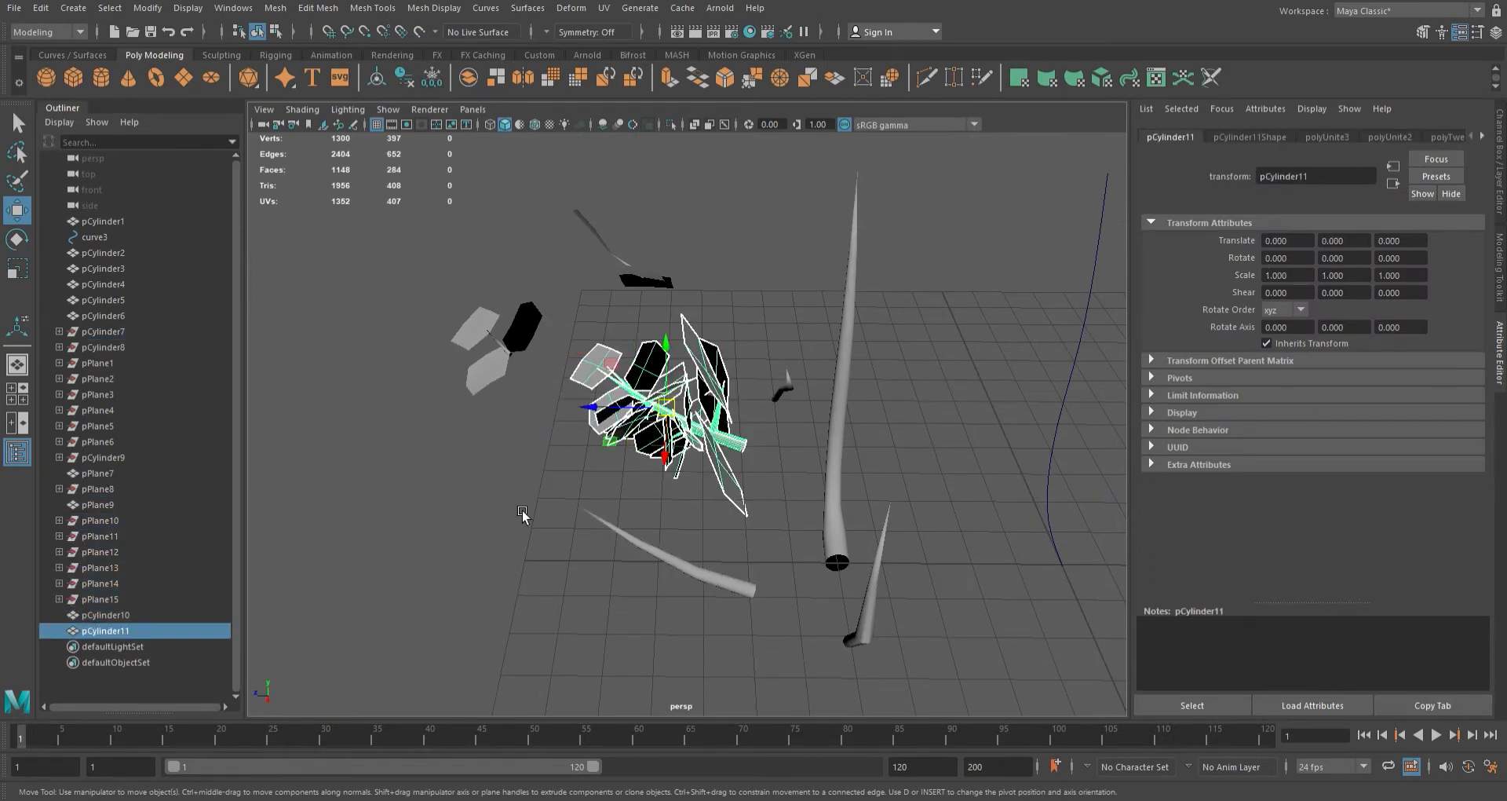
# - Move the combined leafy branch's pivot to the branch's base end, using the top and side views
pyautogui.press('space')
pyautogui.press('space')
pyautogui.press('space')
pyautogui.press('space')
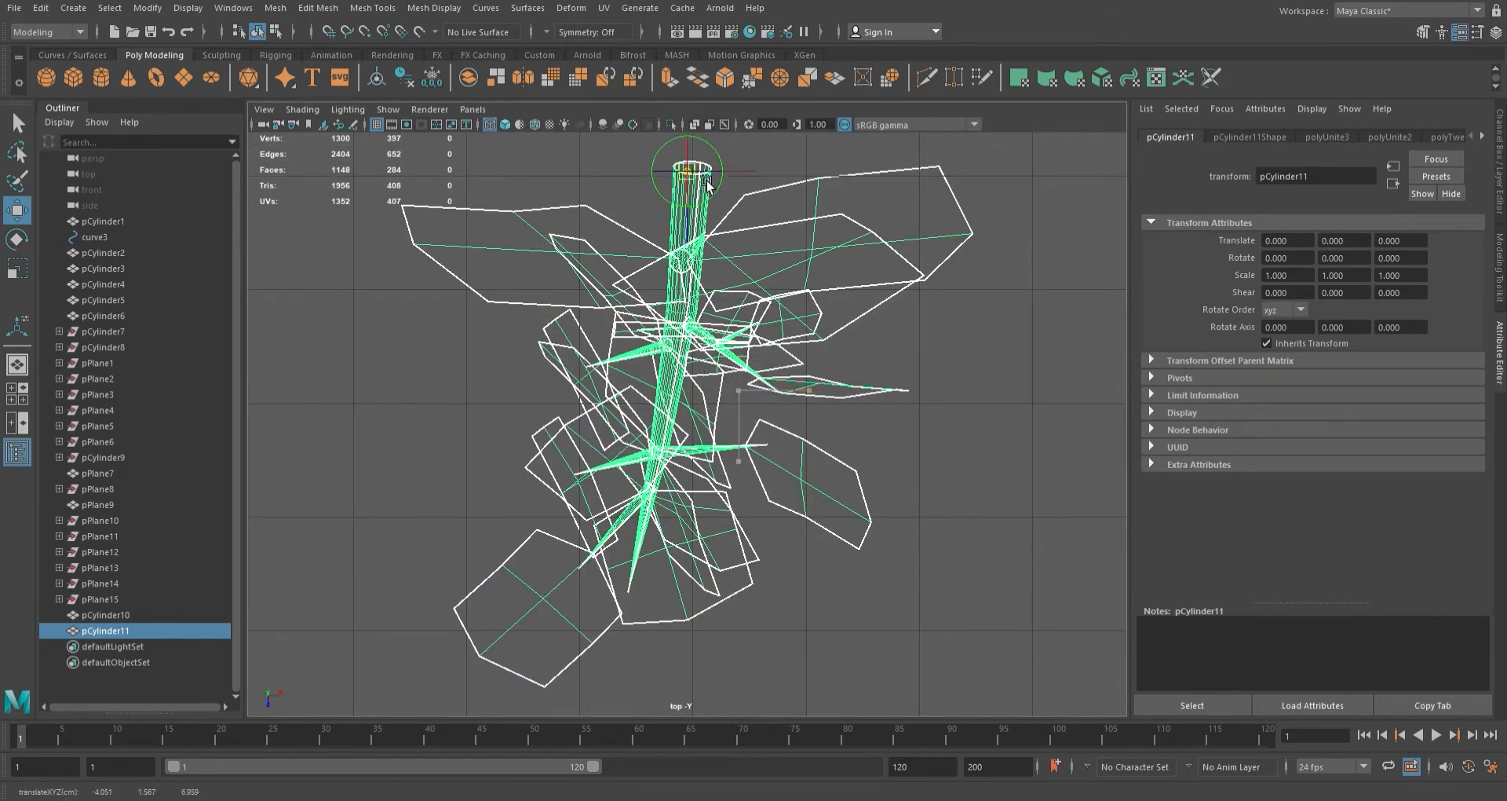
pyautogui.press('space')
pyautogui.press('space')
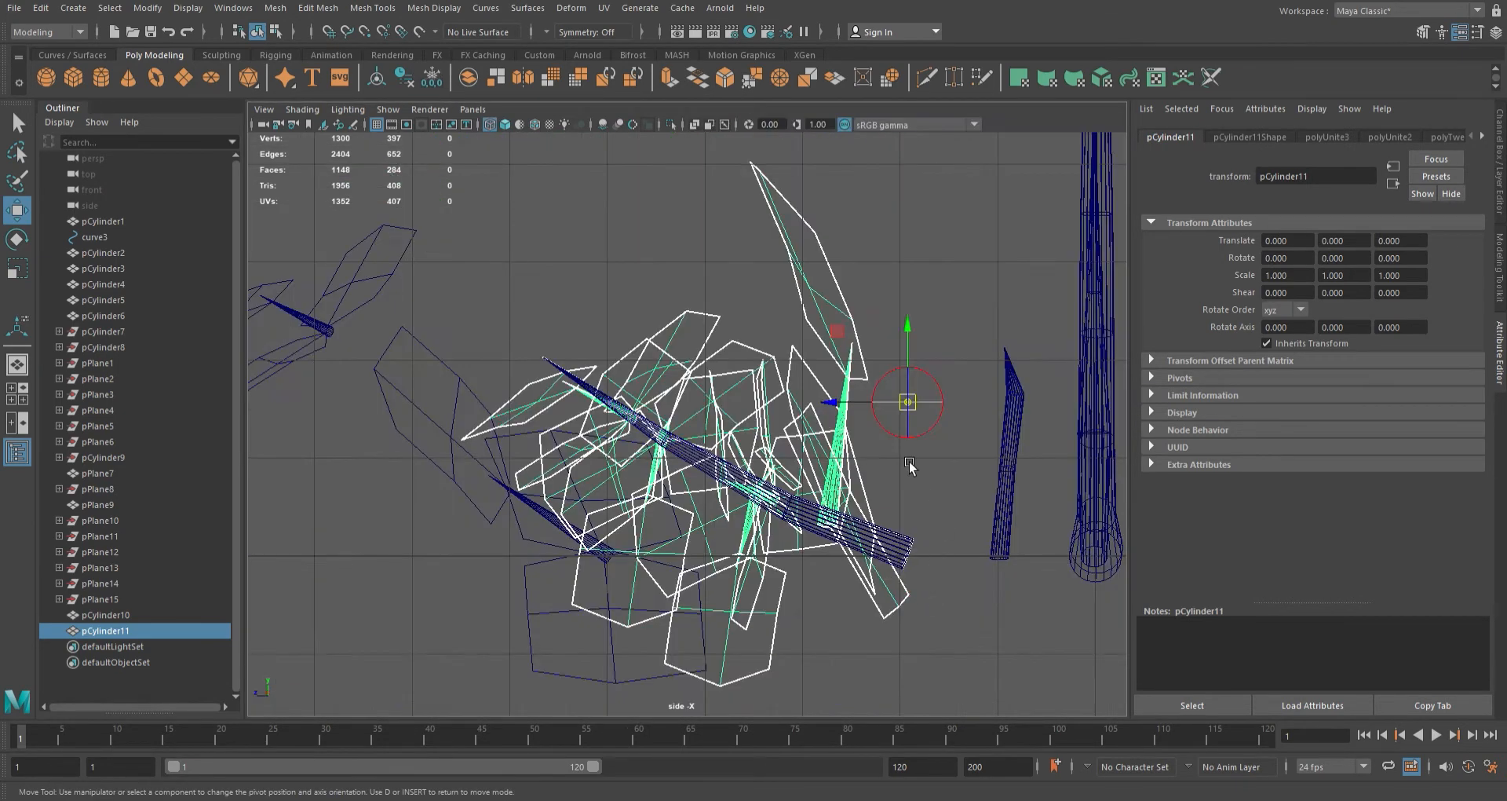
pyautogui.moveTo(911, 330); pyautogui.dragTo(929, 484)
pyautogui.press('d')
pyautogui.scroll(1, 923, 331)
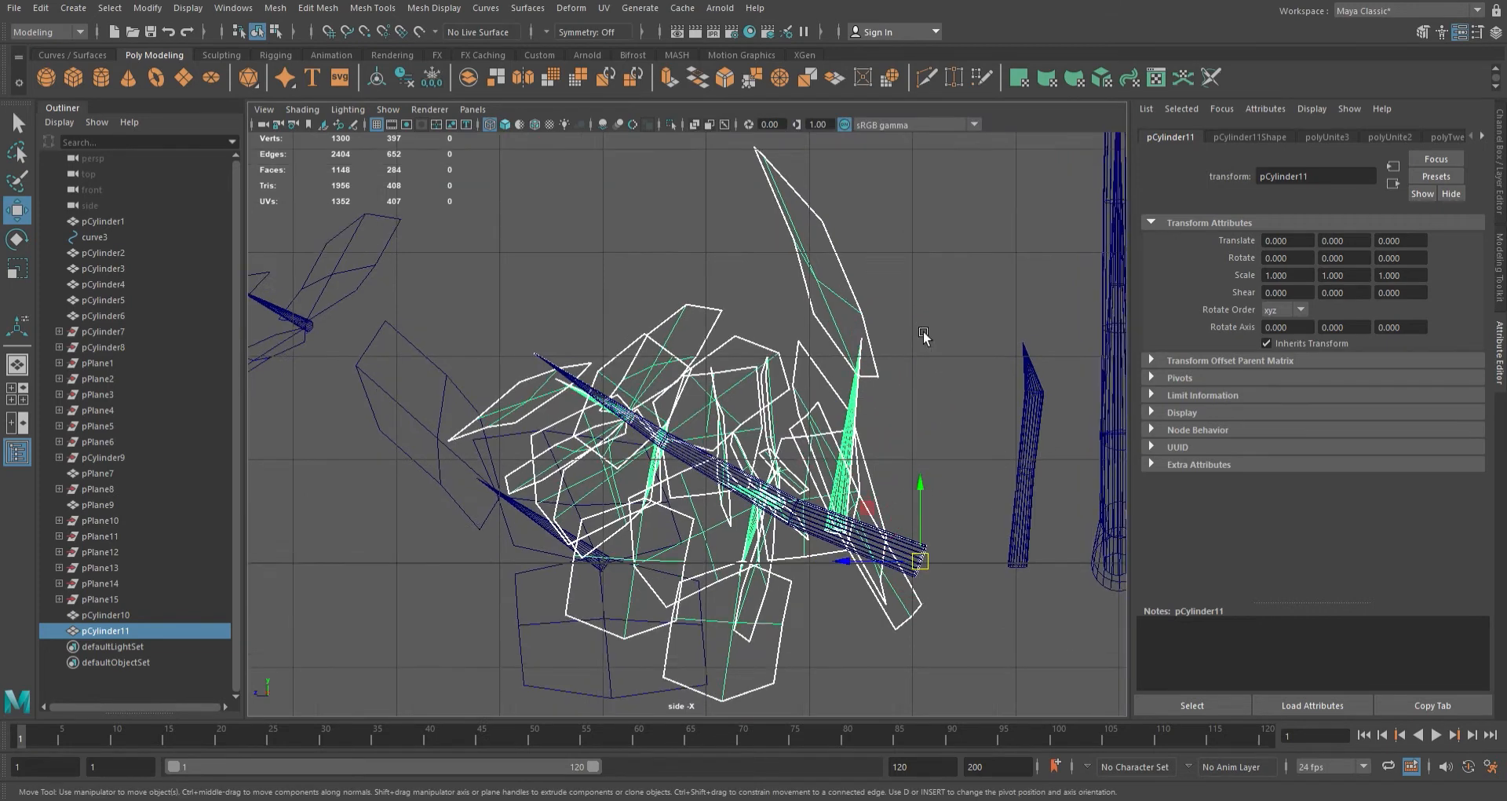
# - Move the leafy branch up against the trunk, to about 4.03, 5.635 and -8.925
pyautogui.press('space')
pyautogui.press('space')
pyautogui.keyDown('alt'); pyautogui.moveTo(906, 350); pyautogui.dragTo(877, 396); pyautogui.keyUp('alt')
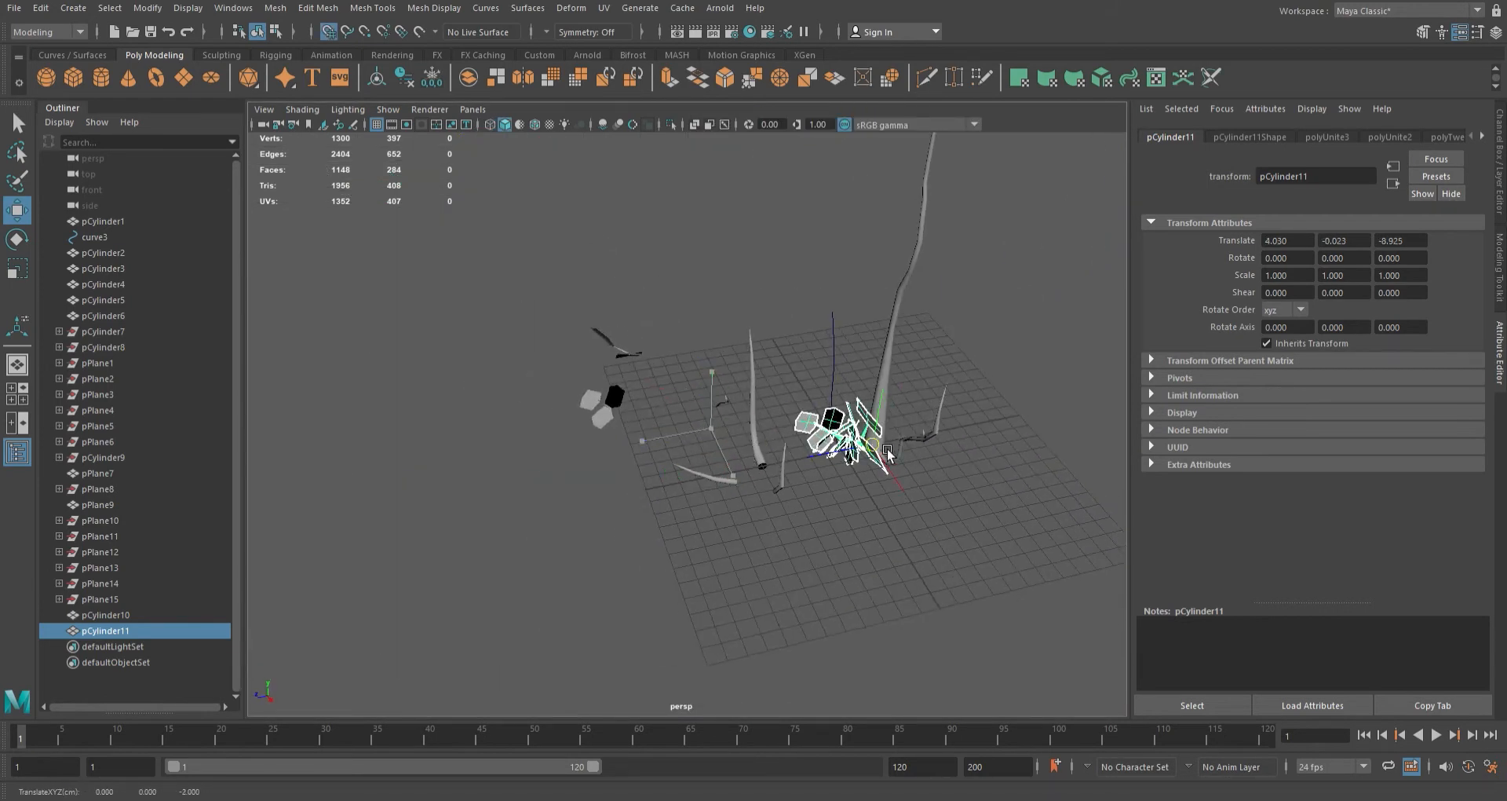
pyautogui.press('f')
pyautogui.scroll(3, 882, 454)
pyautogui.moveTo(926, 433); pyautogui.dragTo(998, 196)
# - Shift the leafy branch along X to about 3.674 so its base sits in the trunk
pyautogui.scroll(-6, 918, 296)
pyautogui.scroll(6, 789, 445)
pyautogui.scroll(-4, 789, 444)
pyautogui.keyDown('alt'); pyautogui.moveTo(789, 444); pyautogui.dragTo(730, 263); pyautogui.keyUp('alt')
pyautogui.scroll(3, 774, 377)
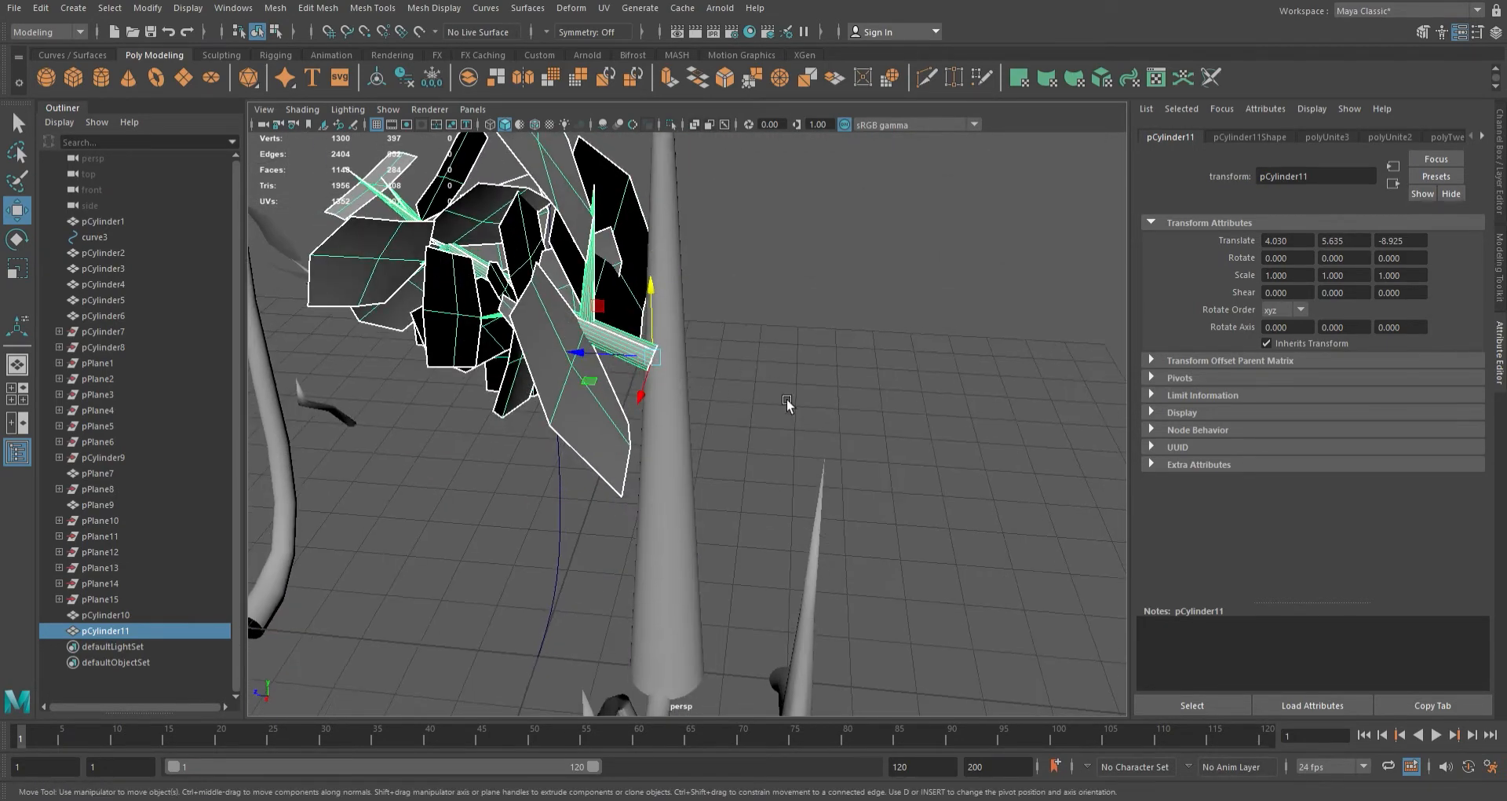
pyautogui.scroll(5, 786, 399)
pyautogui.moveTo(530, 359); pyautogui.dragTo(551, 359)
pyautogui.scroll(-4, 557, 357)
pyautogui.keyDown('alt'); pyautogui.moveTo(557, 358); pyautogui.dragTo(659, 494, button='middle'); pyautogui.keyUp('alt')
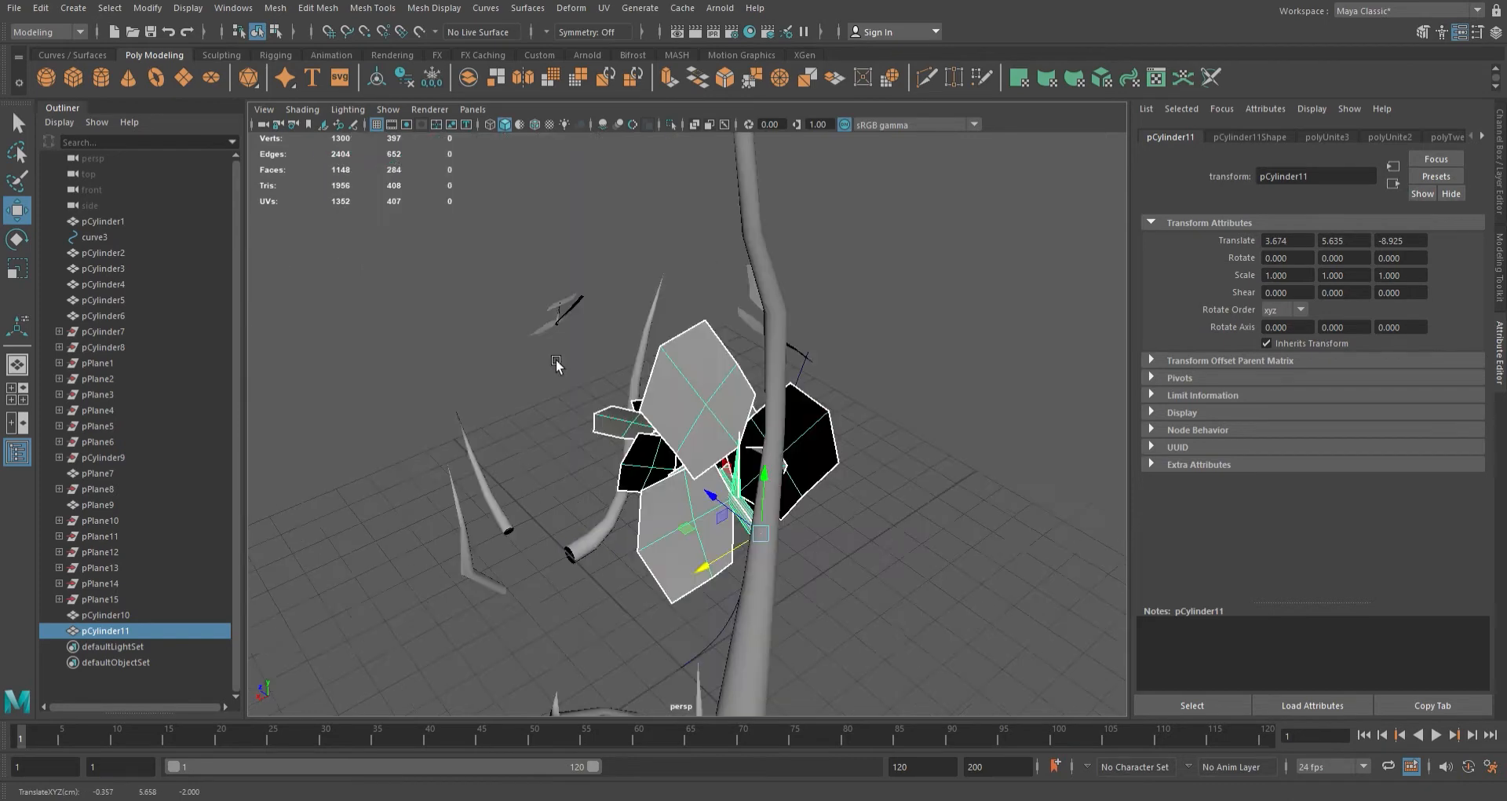
# - Duplicate the leafy branch twice and rotate the copies around the trunk to point in different directions
pyautogui.keyDown('alt'); pyautogui.moveTo(660, 494); pyautogui.dragTo(696, 377); pyautogui.keyUp('alt')
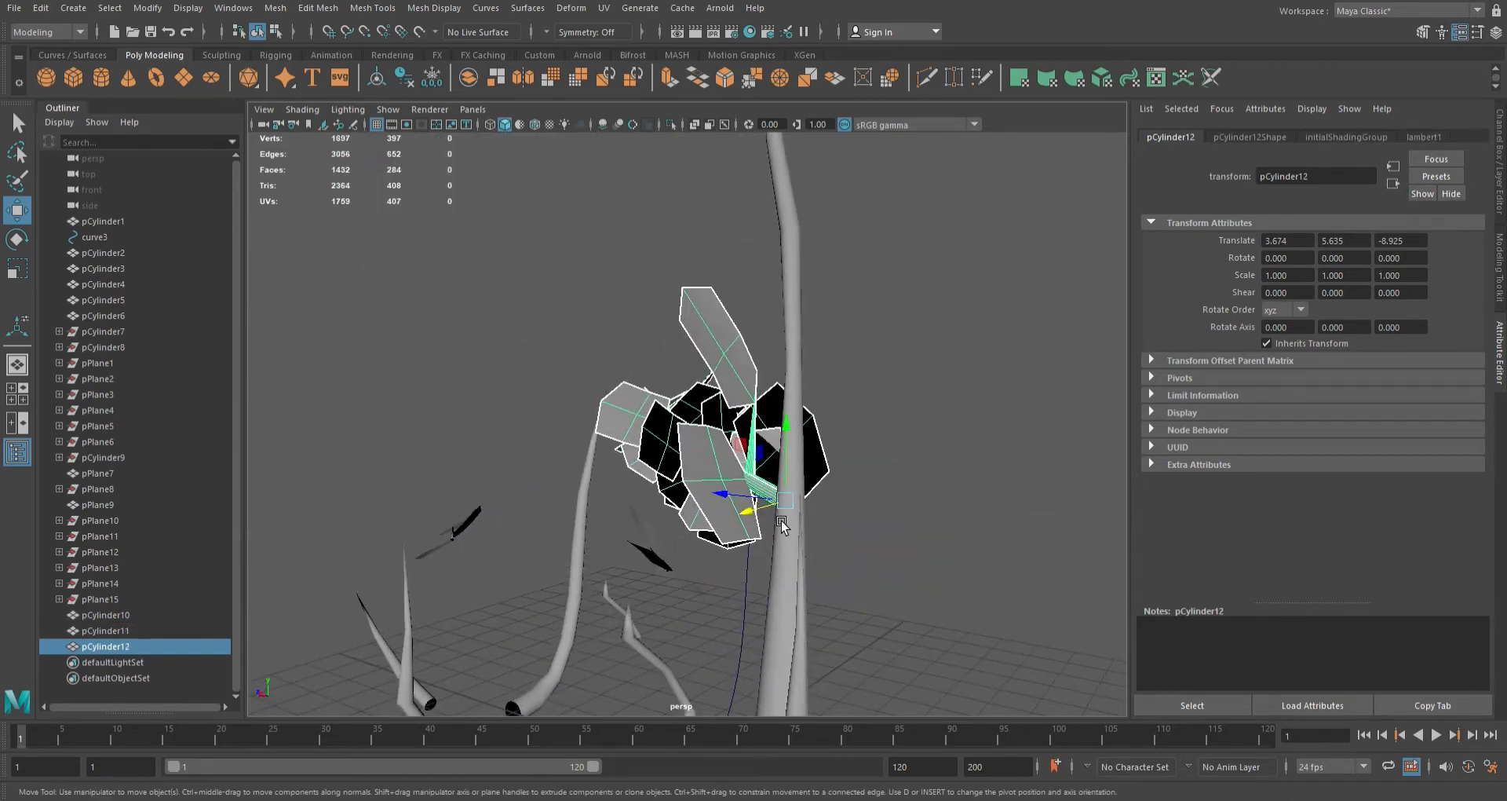
pyautogui.moveTo(793, 541); pyautogui.dragTo(814, 581)
pyautogui.moveTo(816, 514); pyautogui.dragTo(668, 532)
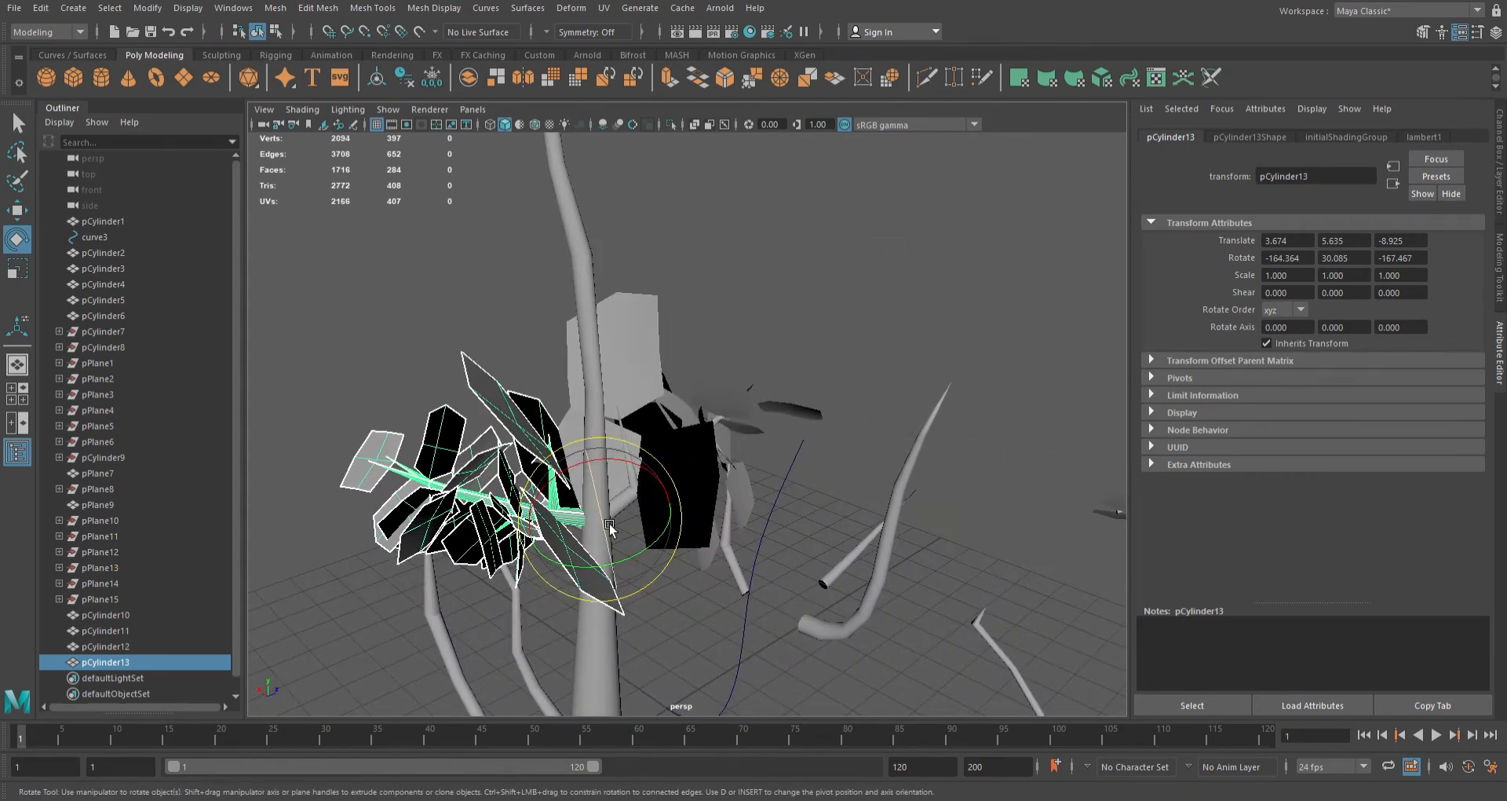
pyautogui.moveTo(590, 564); pyautogui.dragTo(679, 571)
pyautogui.moveTo(614, 501); pyautogui.dragTo(739, 347)
# - Add leafy branch copies higher on the trunk, raising one to Y 8.575, scaling it to 1.223 and rotating it
pyautogui.scroll(-3, 790, 563)
pyautogui.scroll(3, 781, 564)
pyautogui.press('w')
pyautogui.keyDown('alt'); pyautogui.moveTo(740, 347); pyautogui.dragTo(801, 438); pyautogui.keyUp('alt')
pyautogui.moveTo(776, 506); pyautogui.dragTo(740, 431)
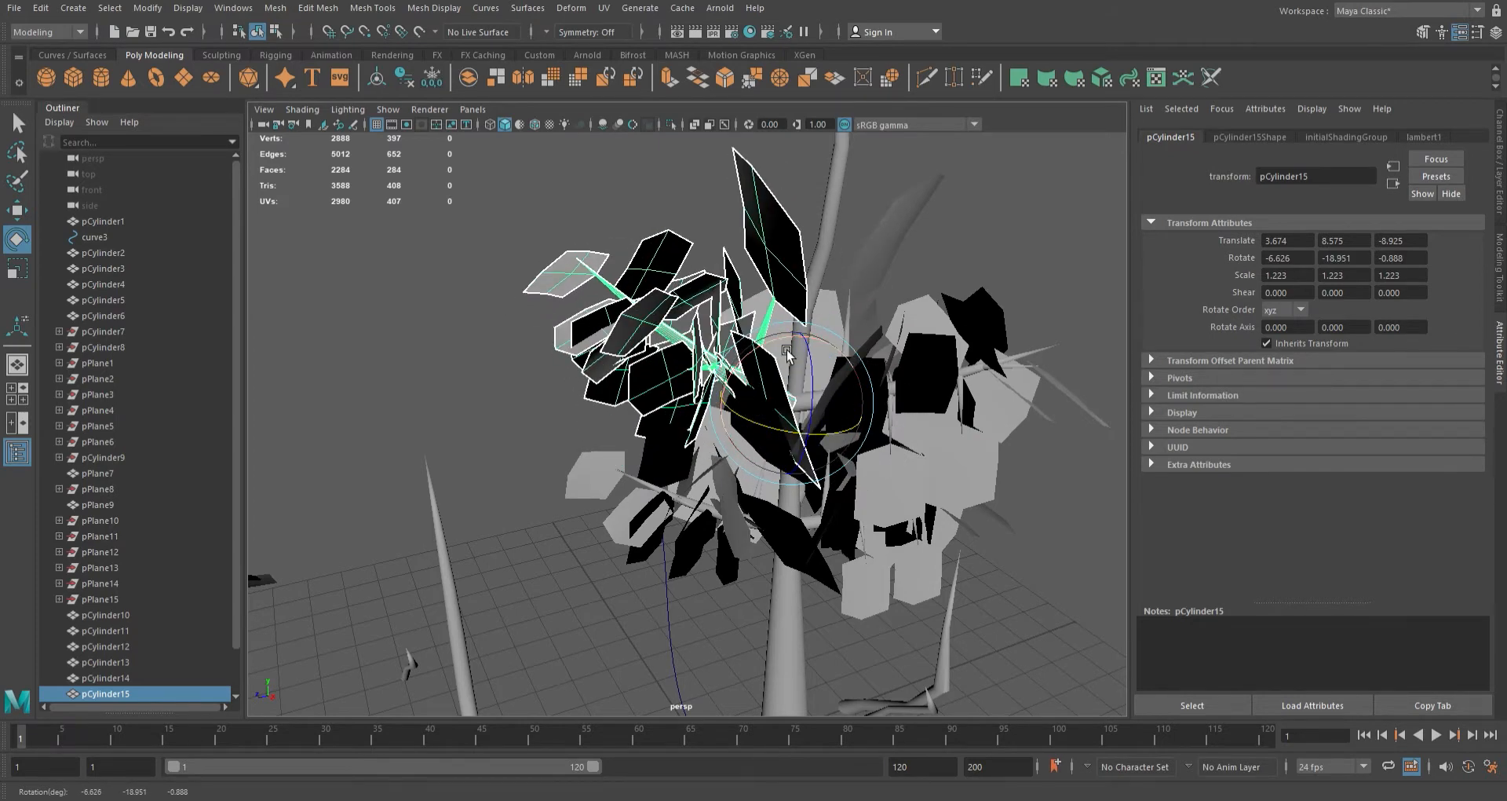
pyautogui.moveTo(786, 350); pyautogui.dragTo(816, 353)
pyautogui.click(717, 232)
# - Delete the leftover guide curve beside the trunk
pyautogui.scroll(-5, 717, 232)
pyautogui.keyDown('alt'); pyautogui.moveTo(716, 233); pyautogui.dragTo(703, 511); pyautogui.keyUp('alt')
pyautogui.scroll(8, 707, 550)
pyautogui.keyDown('alt'); pyautogui.moveTo(709, 591); pyautogui.dragTo(613, 306, button='middle'); pyautogui.keyUp('alt')
pyautogui.click(640, 371)
pyautogui.keyDown('alt'); pyautogui.moveTo(658, 402); pyautogui.dragTo(696, 397); pyautogui.keyUp('alt')
pyautogui.press('w')
pyautogui.keyDown('alt'); pyautogui.moveTo(792, 379); pyautogui.dragTo(743, 425); pyautogui.keyUp('alt')
pyautogui.click(743, 424)
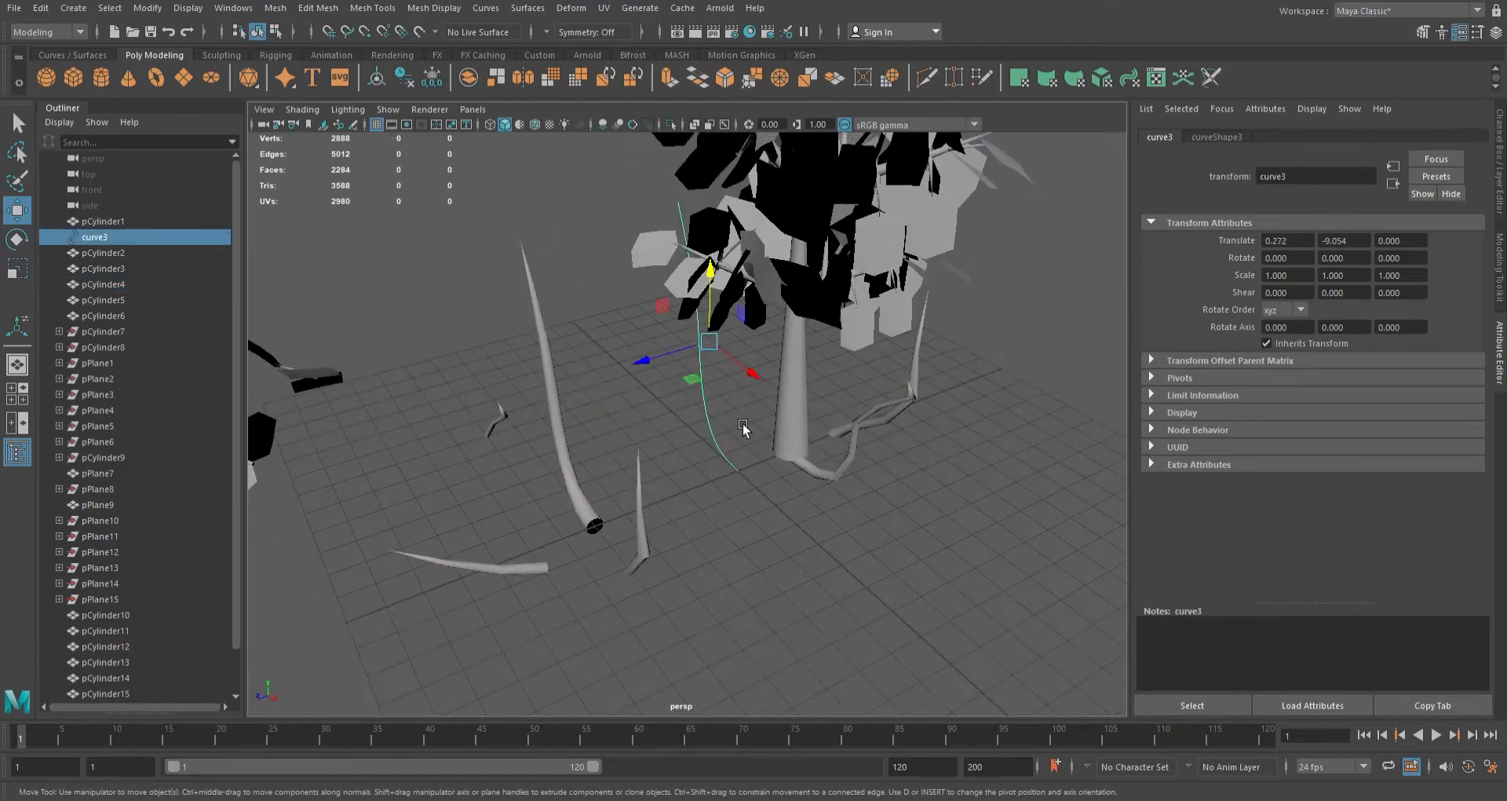
pyautogui.press('Delete')
# - Duplicate a leafy branch for the large bare branch and move the copy's base against the large branch's lower end
pyautogui.click(768, 292)
pyautogui.press('4')
pyautogui.moveTo(828, 292)
pyautogui.keyDown('alt'); pyautogui.mouseDown()
pyautogui.moveTo(855, 249)
pyautogui.moveTo(840, 276)
pyautogui.moveTo(901, 265)
pyautogui.moveTo(848, 263)
pyautogui.moveTo(802, 294)
pyautogui.moveTo(467, 316)
pyautogui.mouseUp(); pyautogui.keyUp('alt')
pyautogui.press('5')
pyautogui.moveTo(526, 232); pyautogui.dragTo(532, 352)
pyautogui.keyDown('alt'); pyautogui.moveTo(532, 351); pyautogui.dragTo(693, 522); pyautogui.keyUp('alt')
pyautogui.scroll(5, 693, 521)
pyautogui.moveTo(579, 398); pyautogui.dragTo(677, 375)
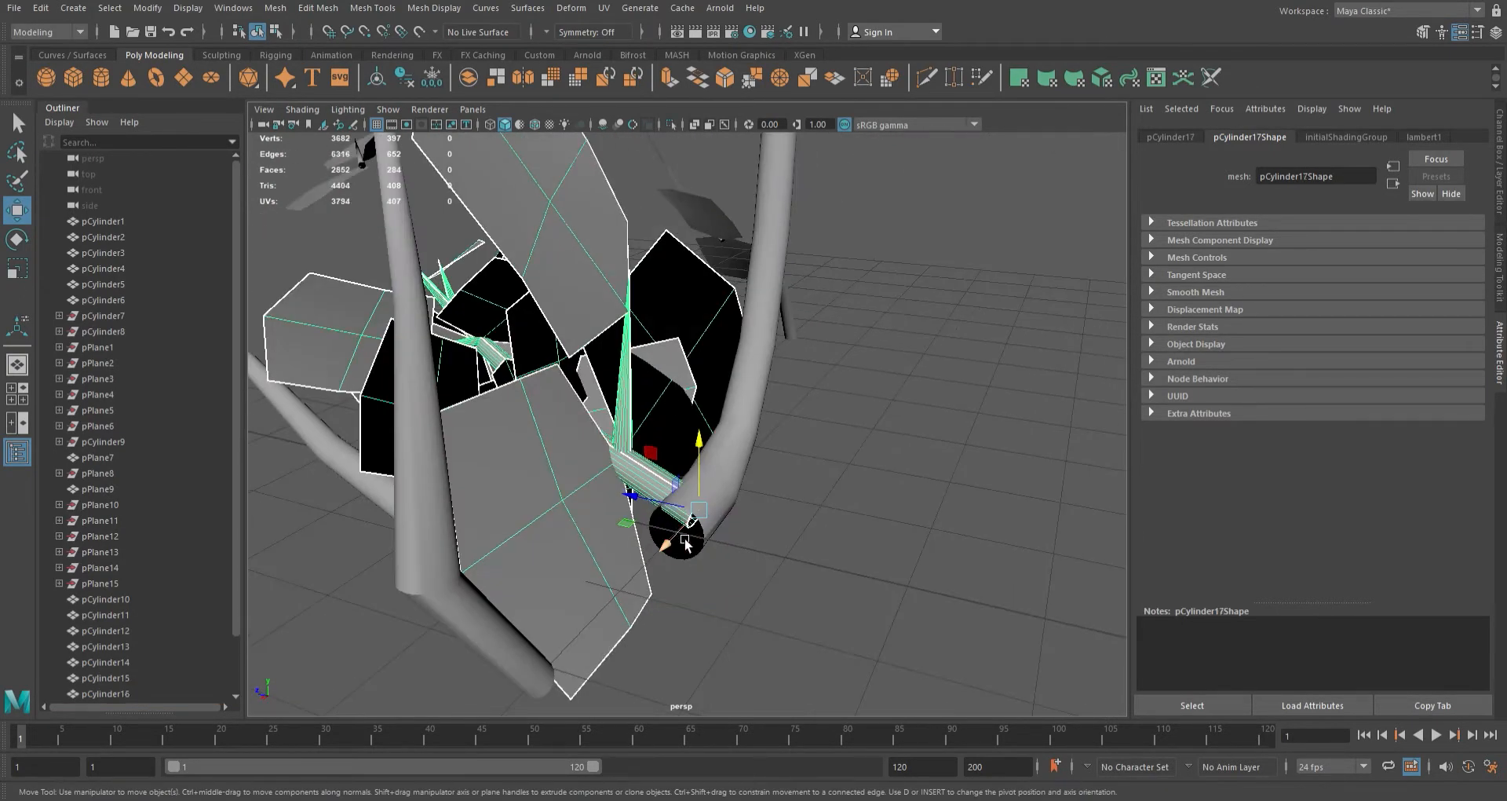
# - Adjust the leafy branch at the large branch's lower end, duplicate it, and move the duplicate higher along the large branch
pyautogui.press('e')
pyautogui.keyDown('alt'); pyautogui.moveTo(711, 561); pyautogui.dragTo(665, 565); pyautogui.keyUp('alt')
pyautogui.keyDown('alt'); pyautogui.moveTo(723, 525); pyautogui.dragTo(753, 581); pyautogui.keyUp('alt')
pyautogui.hotkey('ctrl', 'd')
pyautogui.moveTo(706, 514); pyautogui.dragTo(741, 276)
# - Rotate the duplicated leafy branches so they grow from different sides of the large branch
pyautogui.keyDown('alt'); pyautogui.moveTo(742, 276); pyautogui.dragTo(759, 346); pyautogui.keyUp('alt')
pyautogui.press('e')
pyautogui.moveTo(674, 263); pyautogui.dragTo(696, 176)
pyautogui.press('w')
pyautogui.keyDown('alt'); pyautogui.moveTo(725, 259); pyautogui.dragTo(735, 511); pyautogui.keyUp('alt')
pyautogui.keyDown('alt'); pyautogui.moveTo(664, 465); pyautogui.dragTo(841, 456); pyautogui.keyUp('alt')
pyautogui.press('w')
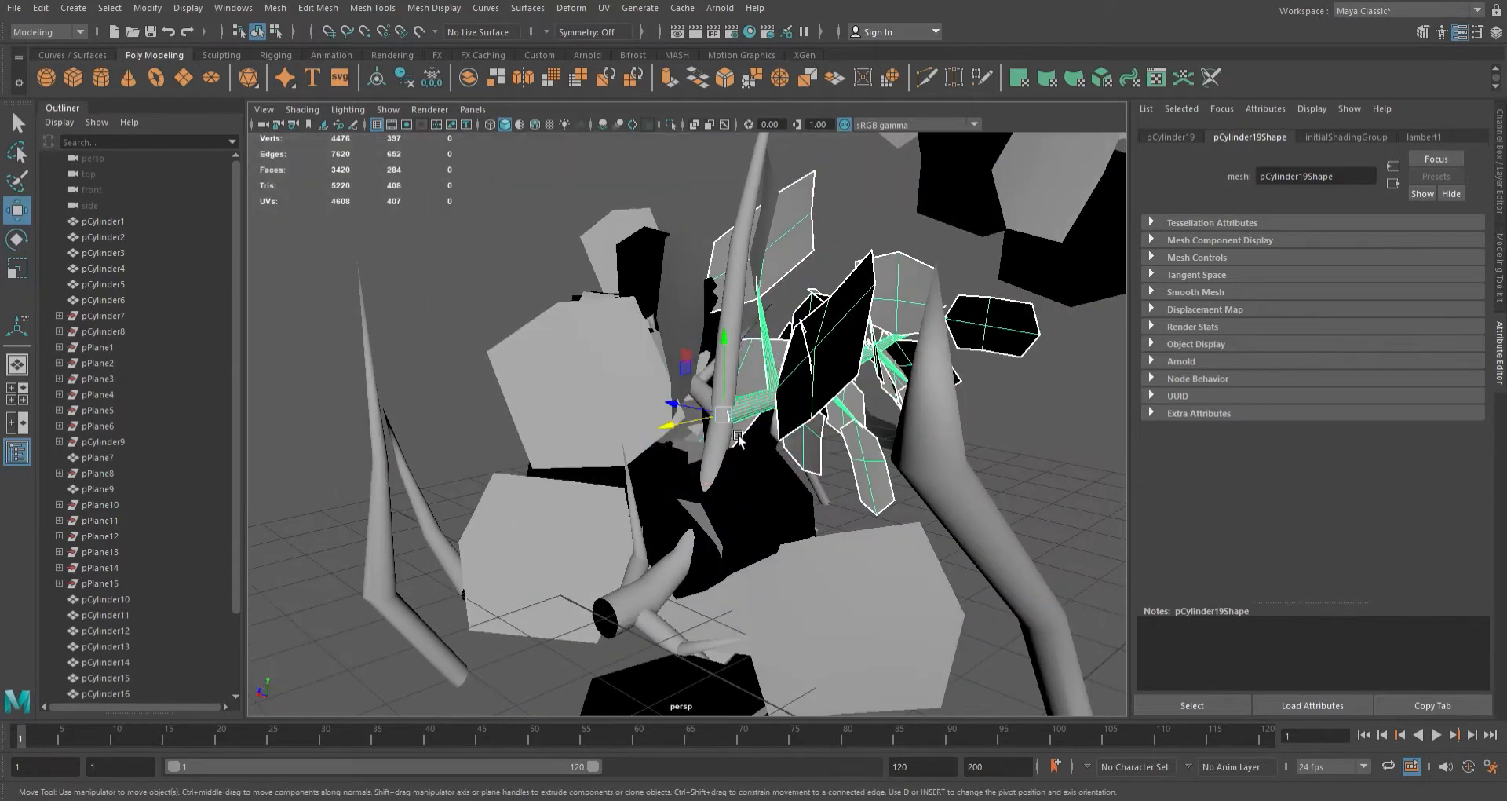
# - Nudge a duplicated leafy branch so its base meets the large branch, and check the neighbouring copy's fit
pyautogui.scroll(8, 854, 393)
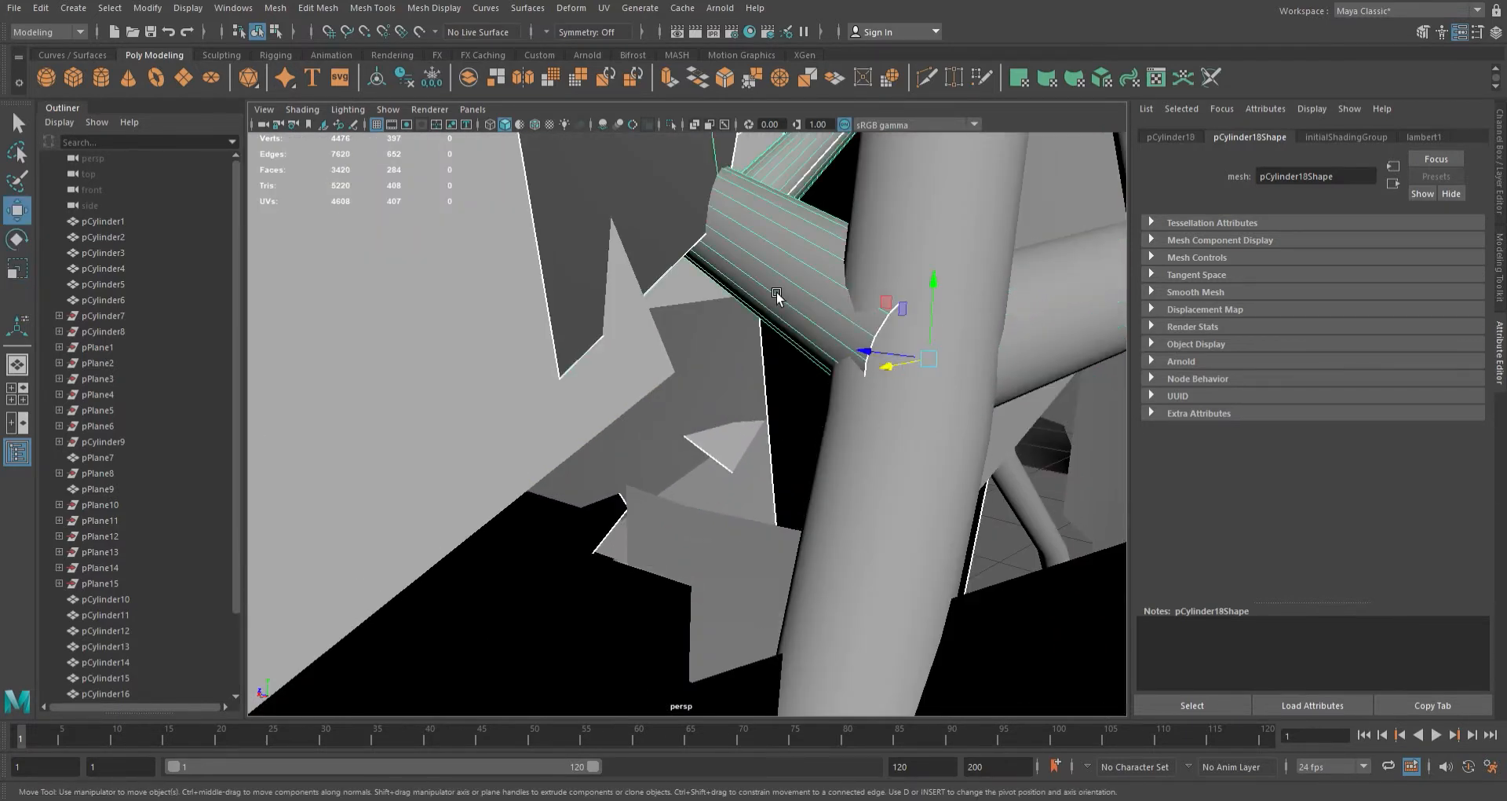
pyautogui.moveTo(889, 375); pyautogui.dragTo(864, 428)
pyautogui.scroll(-6, 904, 376)
pyautogui.scroll(-6, 864, 427)
pyautogui.hotkey('ctrl', 'd')
pyautogui.scroll(5, 747, 400)
pyautogui.keyDown('alt'); pyautogui.moveTo(747, 400); pyautogui.dragTo(919, 401); pyautogui.keyUp('alt')
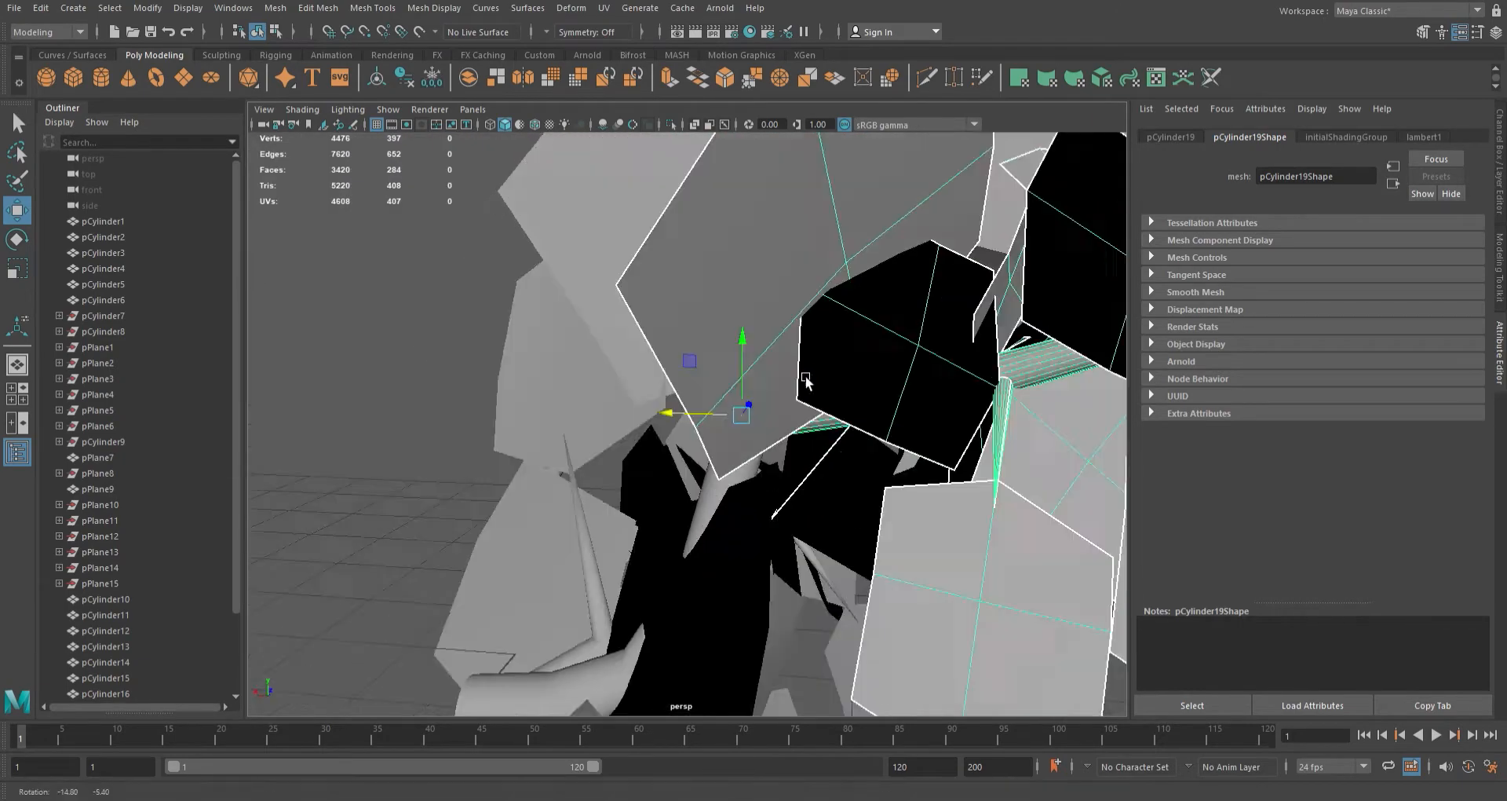
pyautogui.keyDown('alt'); pyautogui.moveTo(785, 471); pyautogui.dragTo(832, 482); pyautogui.keyUp('alt')
# - Duplicate the leafy branch again, move the copy farther up the large branch, and rotate it outward
pyautogui.hotkey('ctrl', 'd')
pyautogui.press('e')
pyautogui.moveTo(711, 619); pyautogui.dragTo(726, 203)
pyautogui.keyDown('alt'); pyautogui.moveTo(727, 203); pyautogui.dragTo(759, 255); pyautogui.keyUp('alt')
pyautogui.press('e')
pyautogui.moveTo(716, 306); pyautogui.dragTo(982, 314)
# - Scale the upper leafy branch copy down uniformly to suit the thinner part of the large branch
pyautogui.scroll(-8, 810, 311)
pyautogui.scroll(8, 701, 305)
pyautogui.keyDown('alt'); pyautogui.moveTo(701, 305); pyautogui.dragTo(645, 585); pyautogui.keyUp('alt')
pyautogui.press('r')
pyautogui.moveTo(559, 471); pyautogui.dragTo(103, 517)
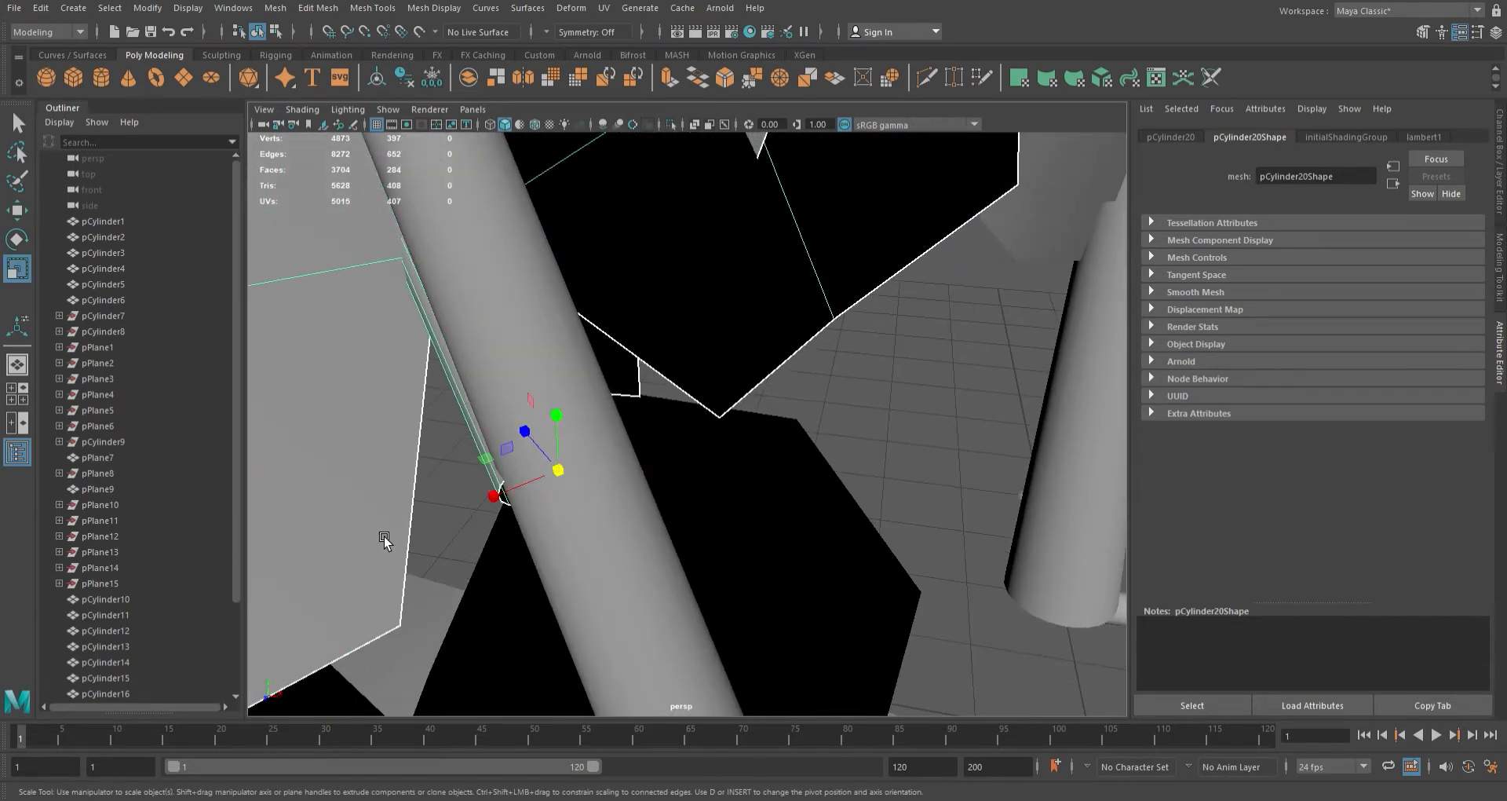
# - Duplicate the upper leafy branch, rotate the new copy, and move it toward the large branch's tip
pyautogui.scroll(-8, 637, 487)
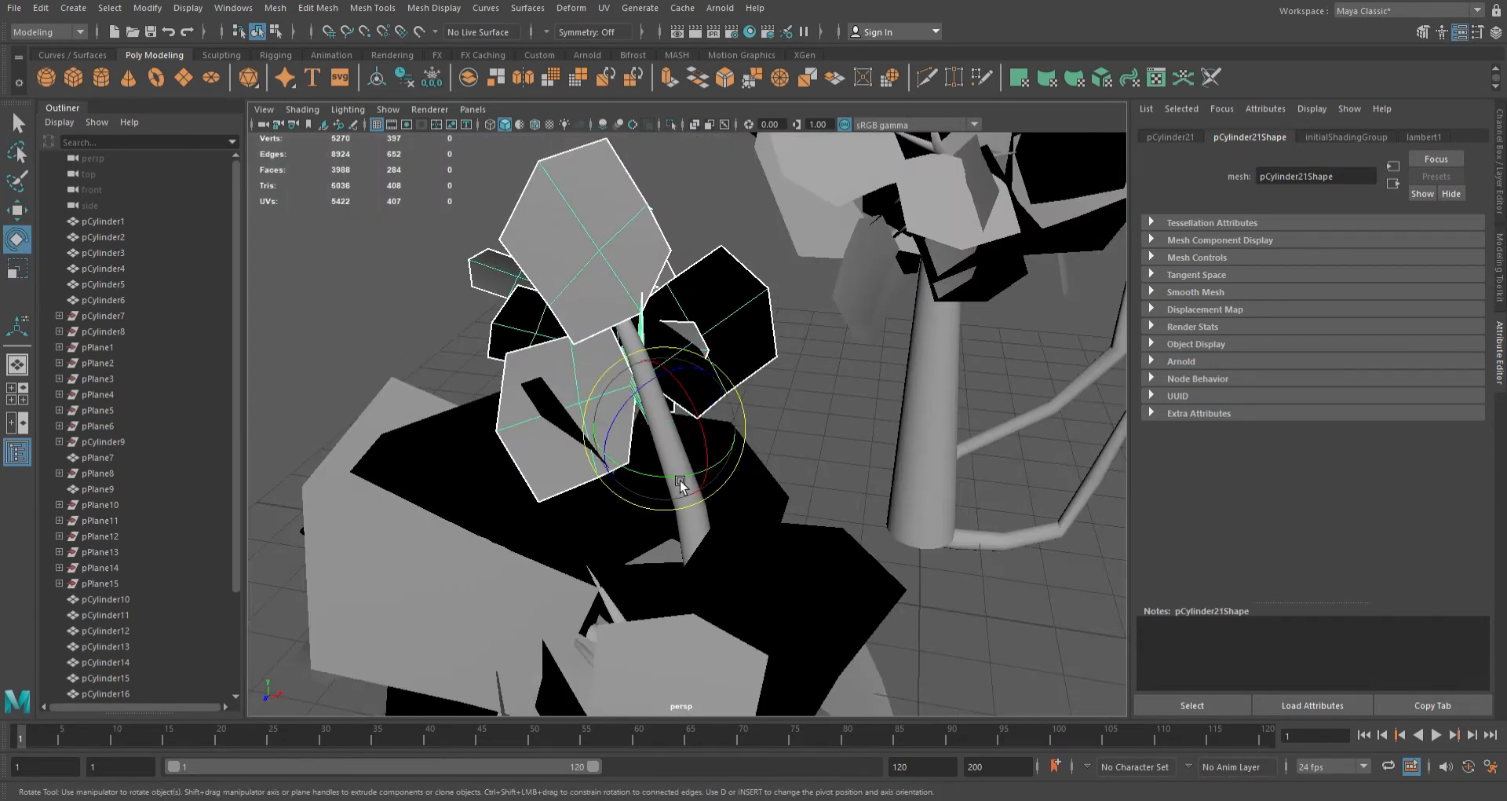
pyautogui.moveTo(719, 475); pyautogui.dragTo(626, 558)
pyautogui.moveTo(652, 400); pyautogui.dragTo(706, 473)
pyautogui.press('w')
pyautogui.moveTo(608, 452); pyautogui.dragTo(321, 559)
# - Refine the position and scale of the leafy branch near the large branch's tip
pyautogui.press('r')
pyautogui.press('w')
pyautogui.moveTo(577, 487); pyautogui.dragTo(585, 590)
pyautogui.press('e')
pyautogui.press('r')
pyautogui.moveTo(558, 547); pyautogui.dragTo(701, 567)
pyautogui.moveTo(535, 579); pyautogui.dragTo(794, 565)
# - Select the bare large branch in wireframe display and duplicate it as a spare
pyautogui.keyDown('alt'); pyautogui.moveTo(794, 565); pyautogui.dragTo(673, 510, button='right'); pyautogui.keyUp('alt')
pyautogui.moveTo(673, 510)
pyautogui.keyDown('alt'); pyautogui.mouseDown()
pyautogui.moveTo(666, 479)
pyautogui.moveTo(681, 552)
pyautogui.moveTo(679, 481)
pyautogui.mouseUp(); pyautogui.keyUp('alt')
pyautogui.press('4')
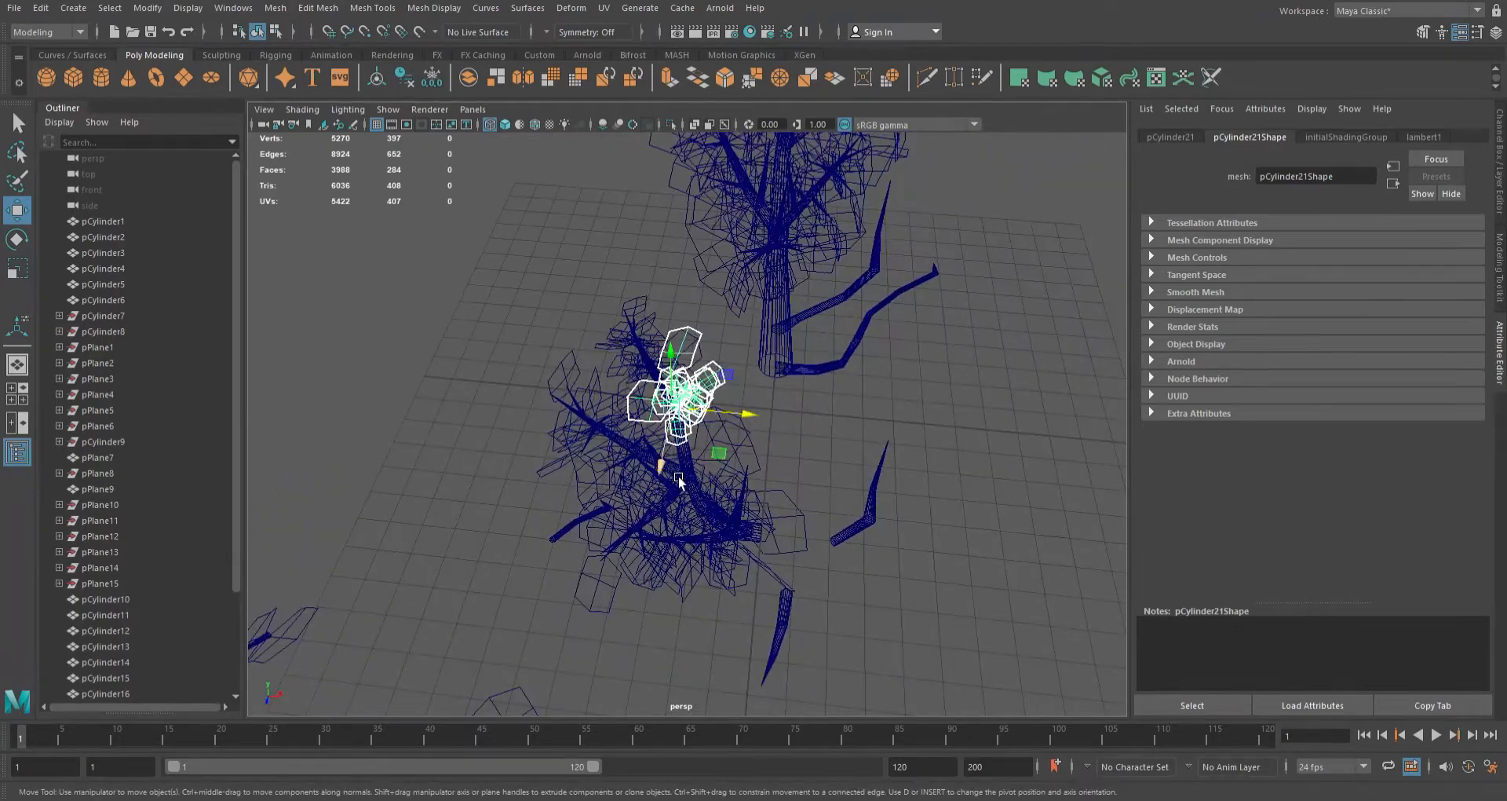
pyautogui.click(698, 466)
pyautogui.click(698, 463)
pyautogui.scroll(6, 732, 483)
pyautogui.click(663, 432)
# - Select the large branch with all its attached leafy branches and combine them into one object
pyautogui.scroll(-8, 710, 464)
pyautogui.scroll(8, 742, 487)
pyautogui.keyDown('alt'); pyautogui.moveTo(741, 502); pyautogui.dragTo(754, 538); pyautogui.keyUp('alt')
pyautogui.moveTo(687, 445); pyautogui.dragTo(811, 619)
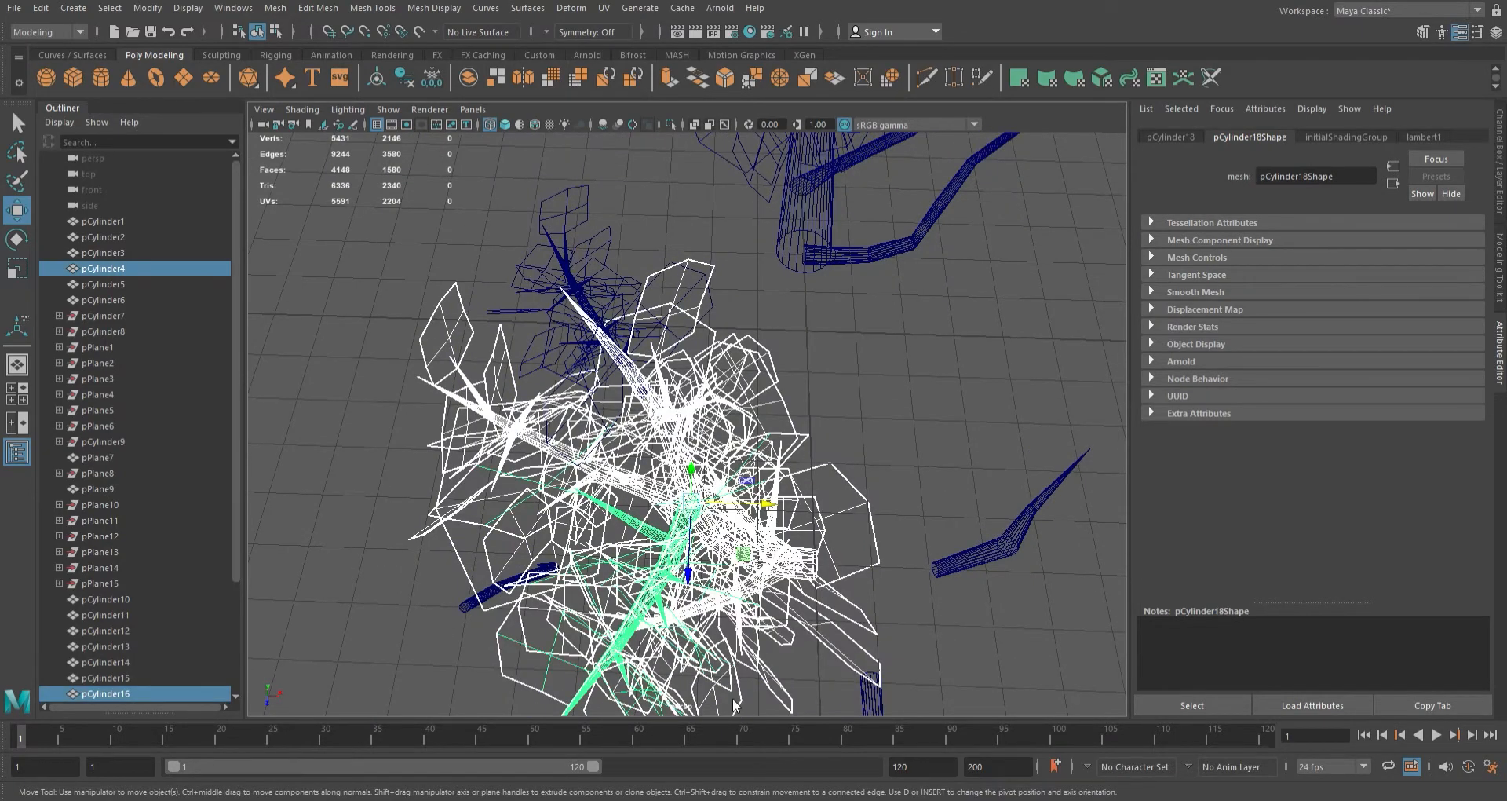
pyautogui.moveTo(670, 368); pyautogui.dragTo(520, 240)
pyautogui.keyDown('shift'); pyautogui.moveTo(788, 492); pyautogui.dragTo(772, 735, button='right'); pyautogui.keyUp('shift')
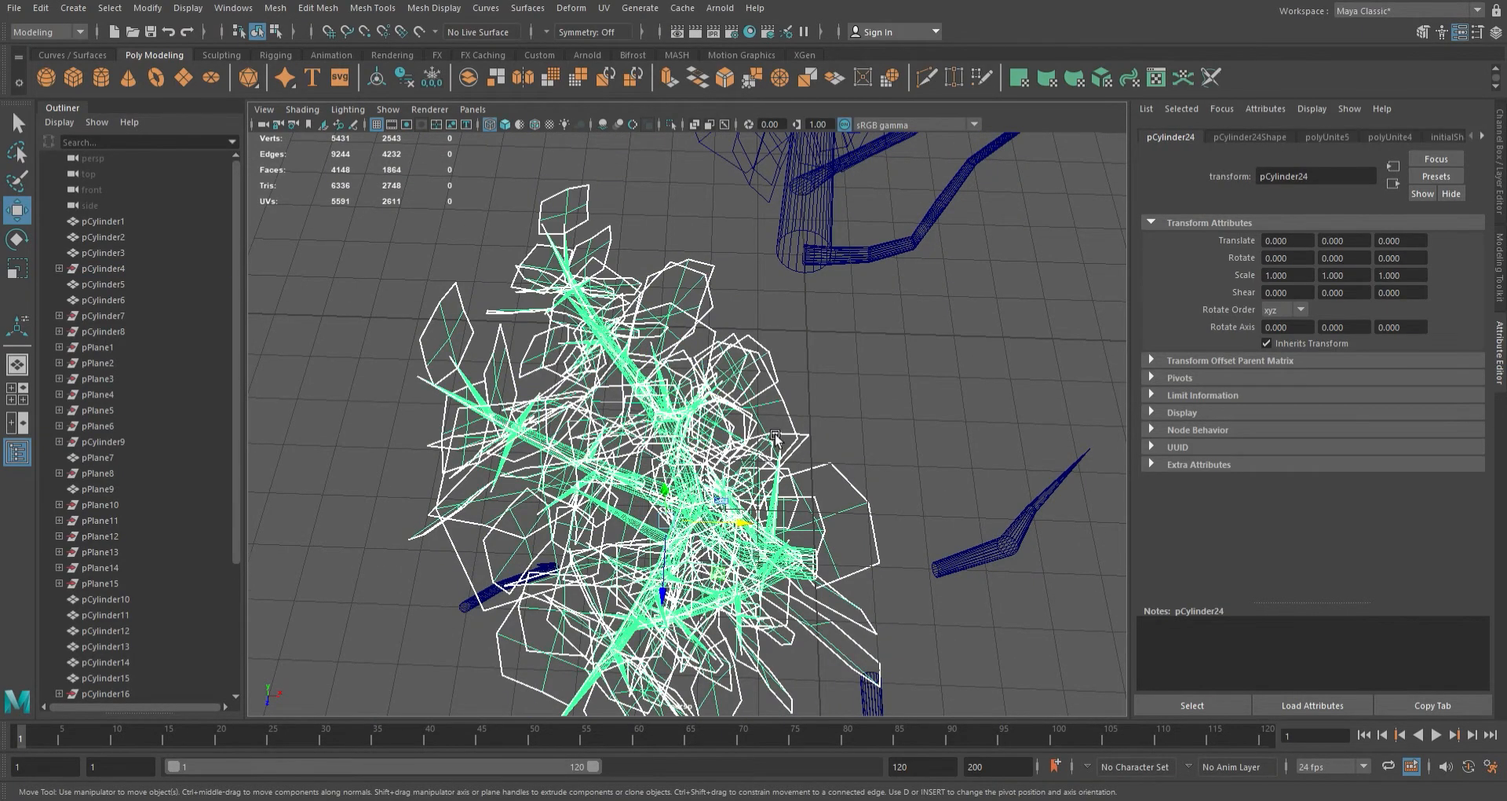
# - Move the combined large branch away from the other objects, to about -19.967 along X
pyautogui.press('5')
pyautogui.scroll(-5, 840, 375)
pyautogui.moveTo(847, 426)
pyautogui.keyDown('alt'); pyautogui.mouseDown()
pyautogui.moveTo(779, 497)
pyautogui.moveTo(770, 567)
pyautogui.moveTo(749, 478)
pyautogui.moveTo(412, 480)
pyautogui.mouseUp(); pyautogui.keyUp('alt')
# - Move the combined large branch's pivot to its base end, using the front and top views
pyautogui.press('space')
pyautogui.press('space')
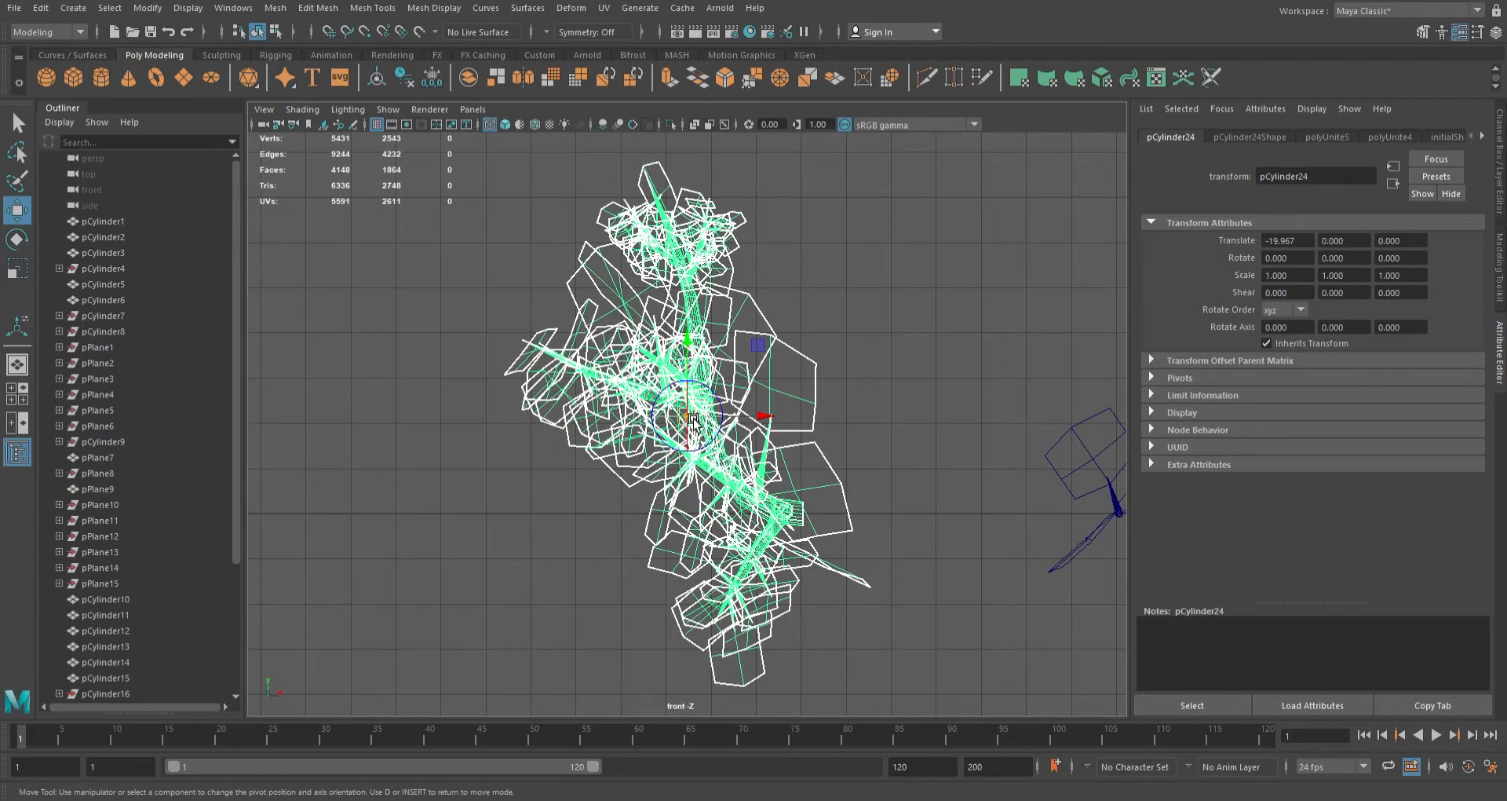
pyautogui.scroll(5, 693, 422)
pyautogui.moveTo(809, 455); pyautogui.dragTo(851, 524)
pyautogui.scroll(-7, 851, 524)
pyautogui.keyDown('alt'); pyautogui.moveTo(851, 525); pyautogui.dragTo(846, 588, button='middle'); pyautogui.keyUp('alt')
pyautogui.scroll(3, 739, 353)
pyautogui.scroll(5, 686, 392)
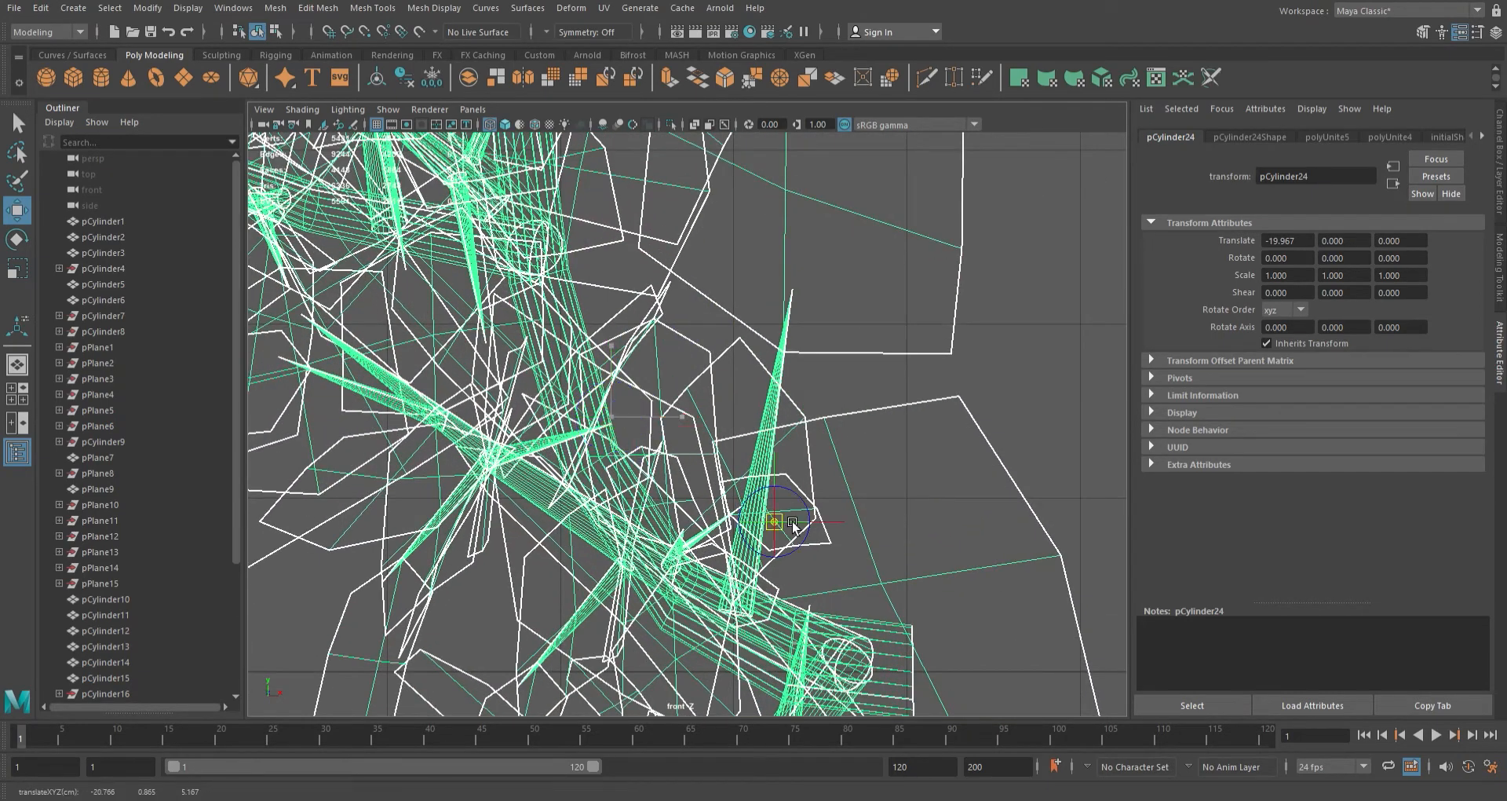
pyautogui.press('space')
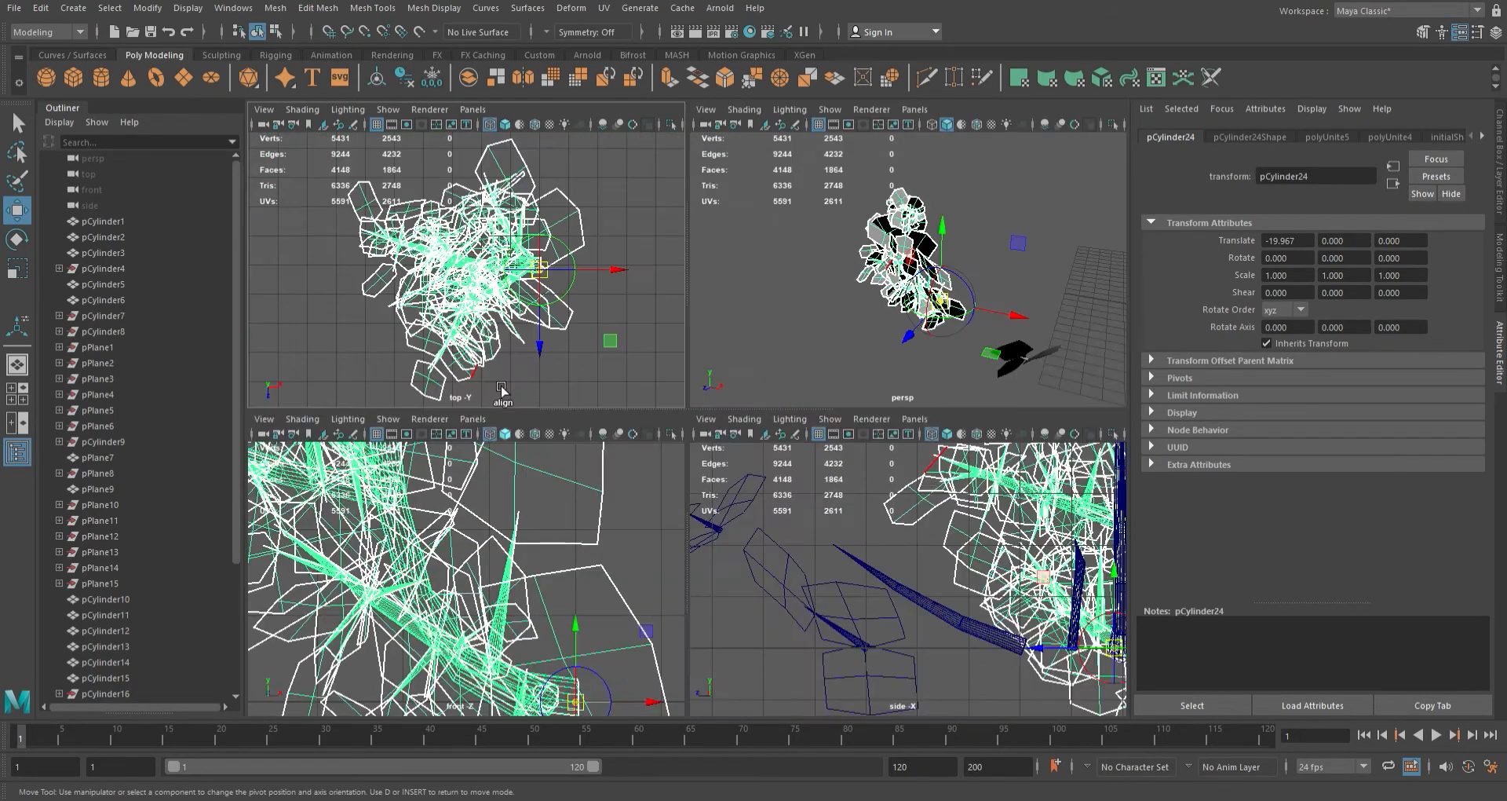
pyautogui.press('space')
pyautogui.scroll(3, 829, 446)
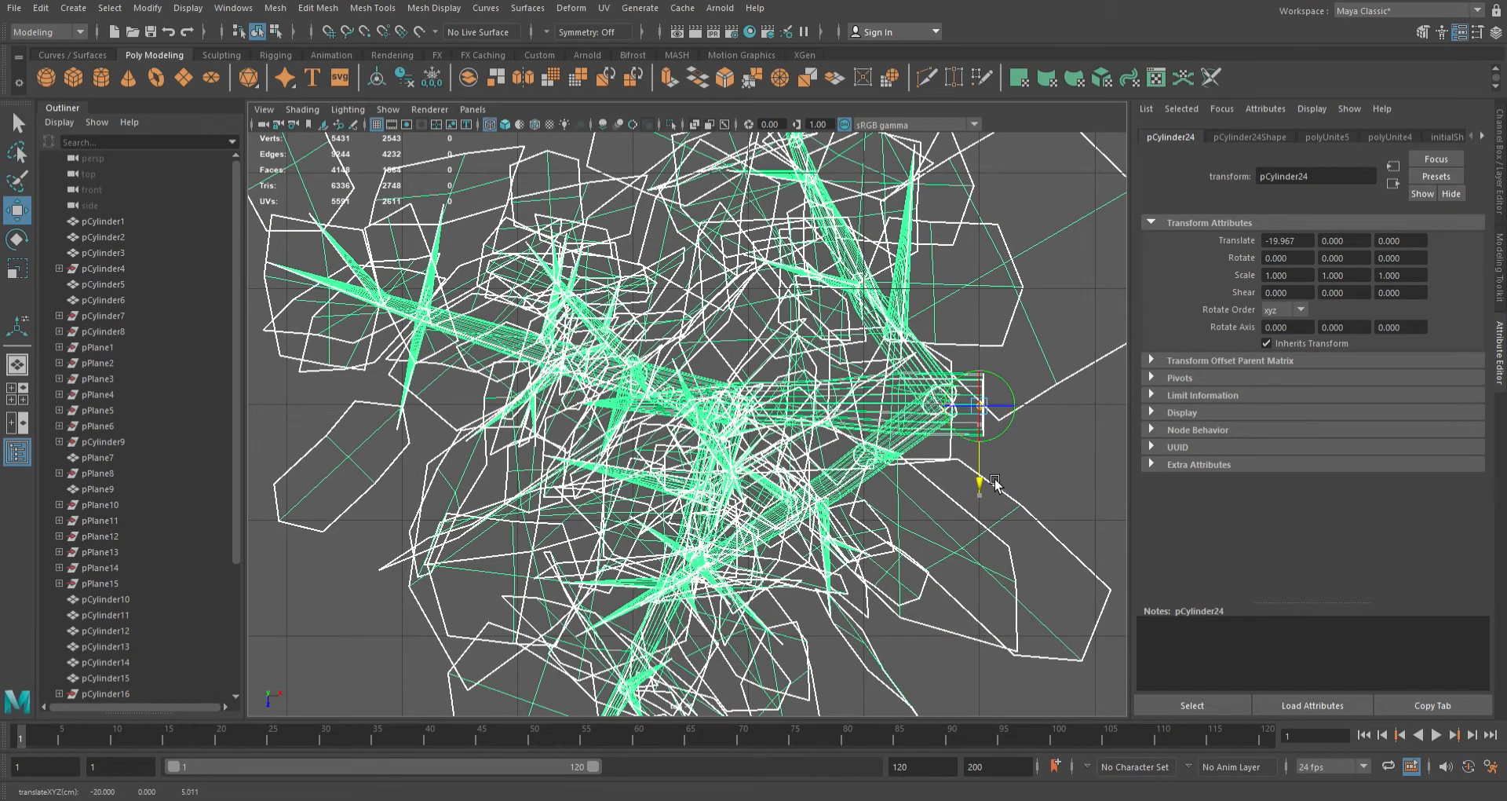
# - Snap the combined large branch to the grid, at 3.000 in Y and -7.000 in Z, using the orthographic views
pyautogui.scroll(-7, 935, 316)
pyautogui.press('space')
pyautogui.press('space')
pyautogui.scroll(-5, 785, 392)
pyautogui.keyDown('alt'); pyautogui.moveTo(757, 428); pyautogui.dragTo(653, 431, button='middle'); pyautogui.keyUp('alt')
pyautogui.press('space')
pyautogui.press('space')
pyautogui.keyDown('alt'); pyautogui.moveTo(807, 470); pyautogui.dragTo(619, 469, button='middle'); pyautogui.keyUp('alt')
pyautogui.press('x')
pyautogui.moveTo(545, 460); pyautogui.dragTo(794, 469)
pyautogui.press('f')
pyautogui.press('space')
pyautogui.press('space')
pyautogui.scroll(10, 954, 306)
pyautogui.press('x')
pyautogui.moveTo(400, 400); pyautogui.dragTo(719, 399)
pyautogui.scroll(5, 770, 390)
pyautogui.click(807, 399)
pyautogui.hotkey('ctrl', 'z')
pyautogui.scroll(-6, 772, 412)
# - Move the separate leafy branch pieces away from the trunk and bring the combined large branch to the trunk at X -0.271
pyautogui.scroll(-8, 718, 399)
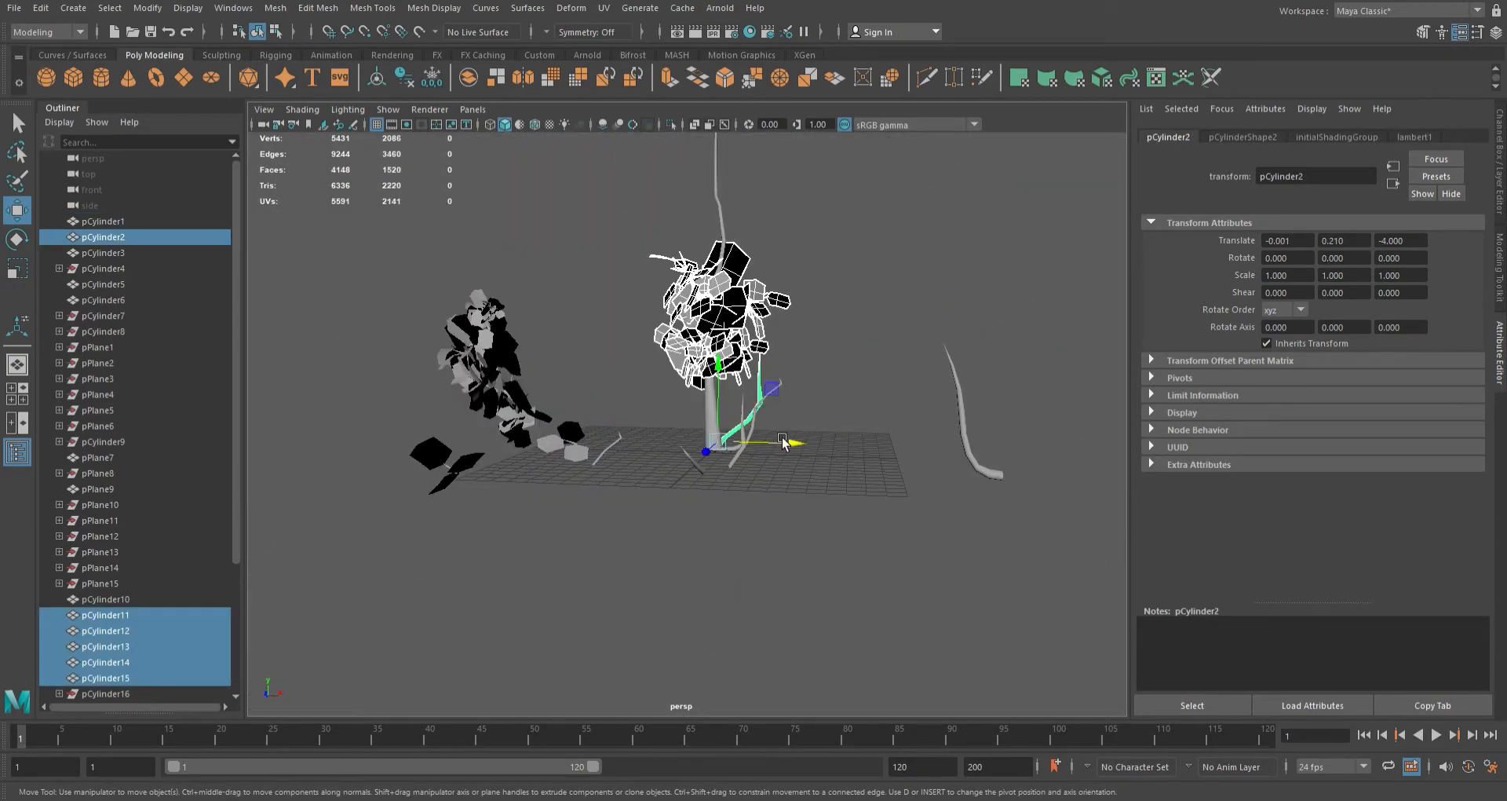
pyautogui.moveTo(1046, 493); pyautogui.dragTo(1106, 493)
pyautogui.click(524, 407)
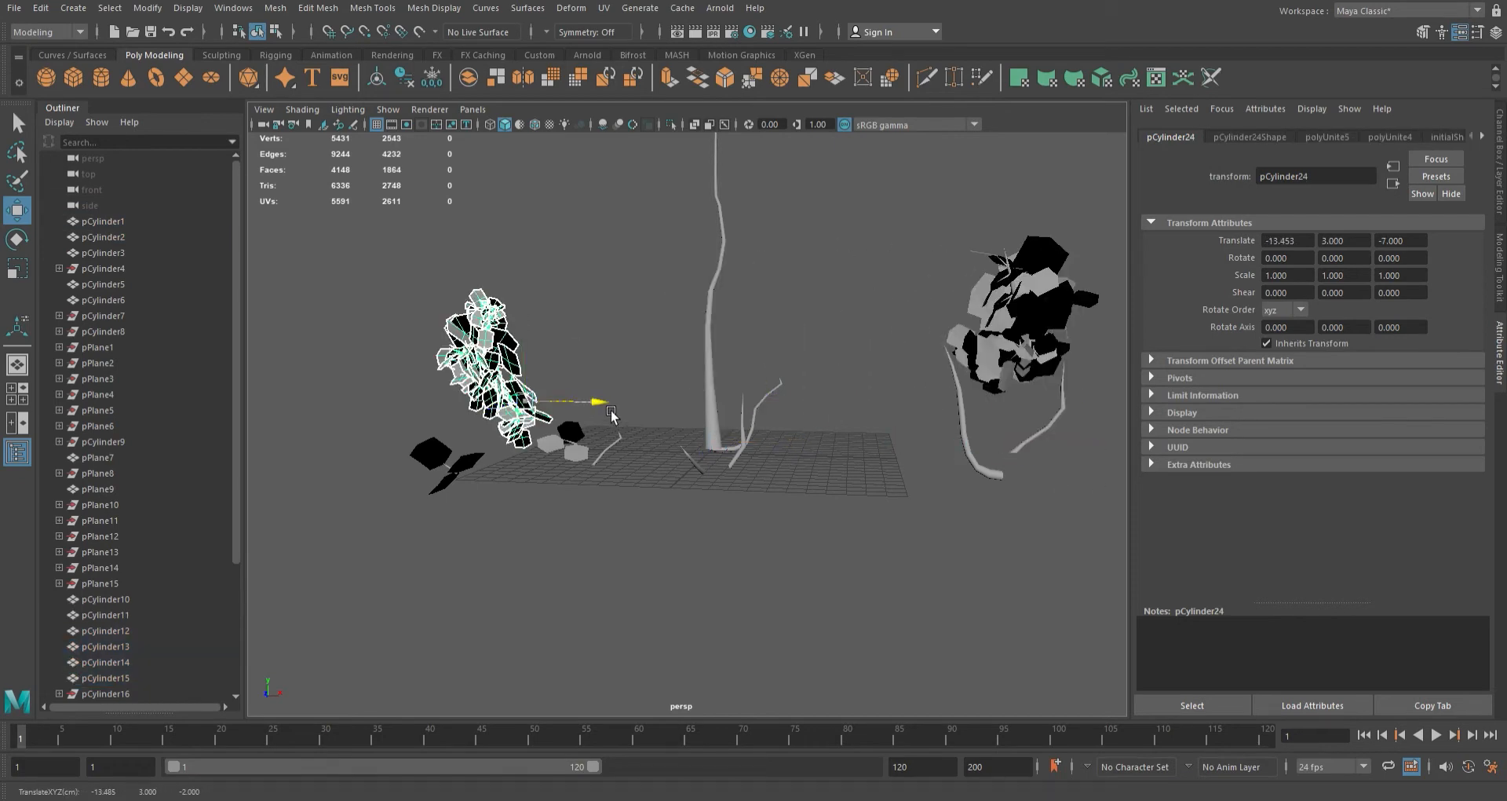
# - Duplicate the large branch at Y 7.324, rotate it about 186° around Y, scale it to 0.683 and seat it against the trunk
pyautogui.scroll(8, 699, 471)
pyautogui.keyDown('alt'); pyautogui.moveTo(798, 432); pyautogui.dragTo(696, 463); pyautogui.keyUp('alt')
pyautogui.scroll(-5, 677, 424)
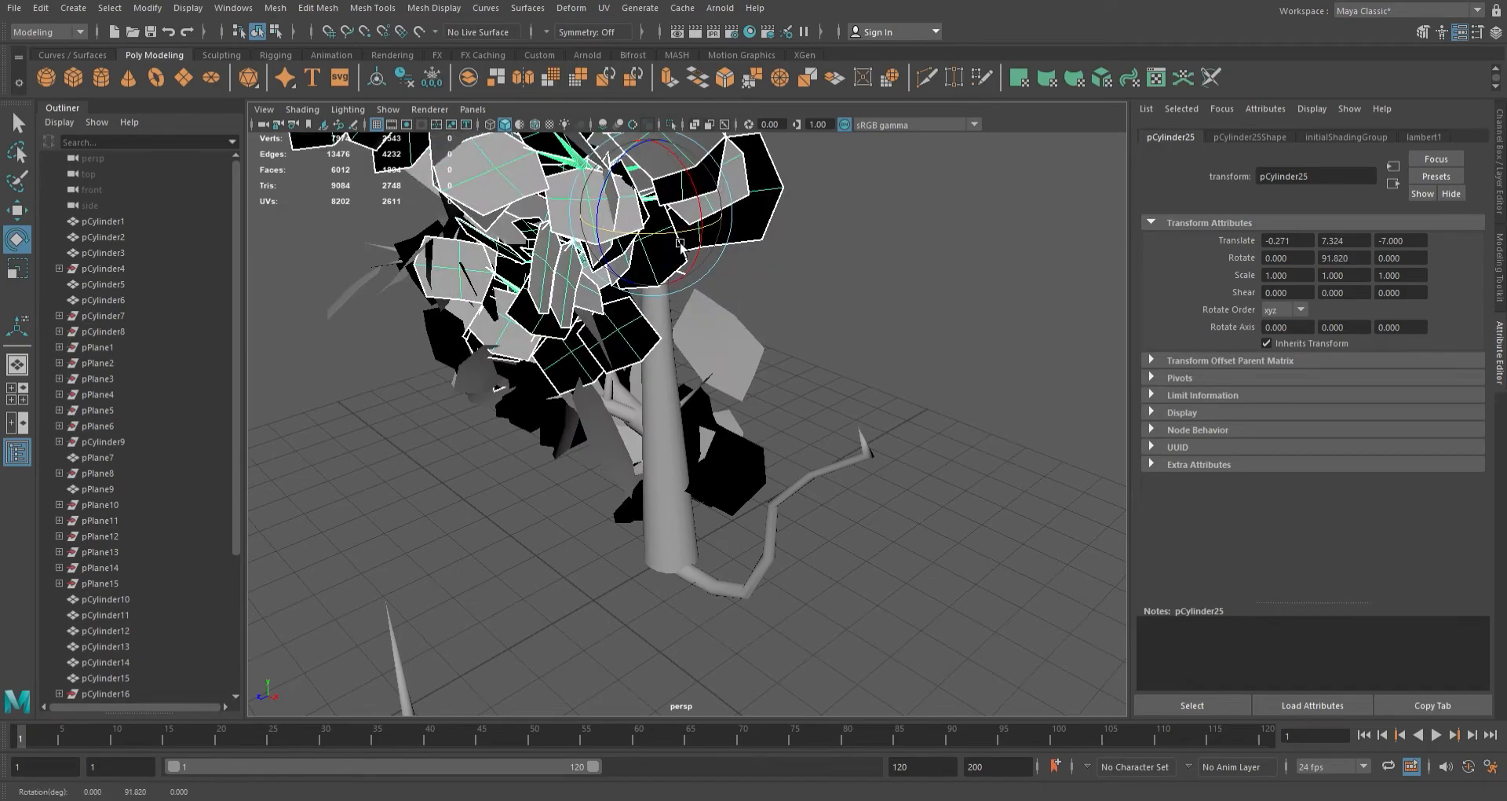
pyautogui.moveTo(680, 245); pyautogui.dragTo(773, 252)
pyautogui.scroll(9, 737, 339)
pyautogui.scroll(-4, 738, 340)
pyautogui.keyDown('alt'); pyautogui.moveTo(737, 340); pyautogui.dragTo(676, 364); pyautogui.keyUp('alt')
pyautogui.press('r')
pyautogui.moveTo(645, 306); pyautogui.dragTo(264, 370)
pyautogui.press('w')
pyautogui.keyDown('alt'); pyautogui.moveTo(502, 379); pyautogui.dragTo(624, 395); pyautogui.keyUp('alt')
pyautogui.moveTo(832, 455); pyautogui.dragTo(821, 444)
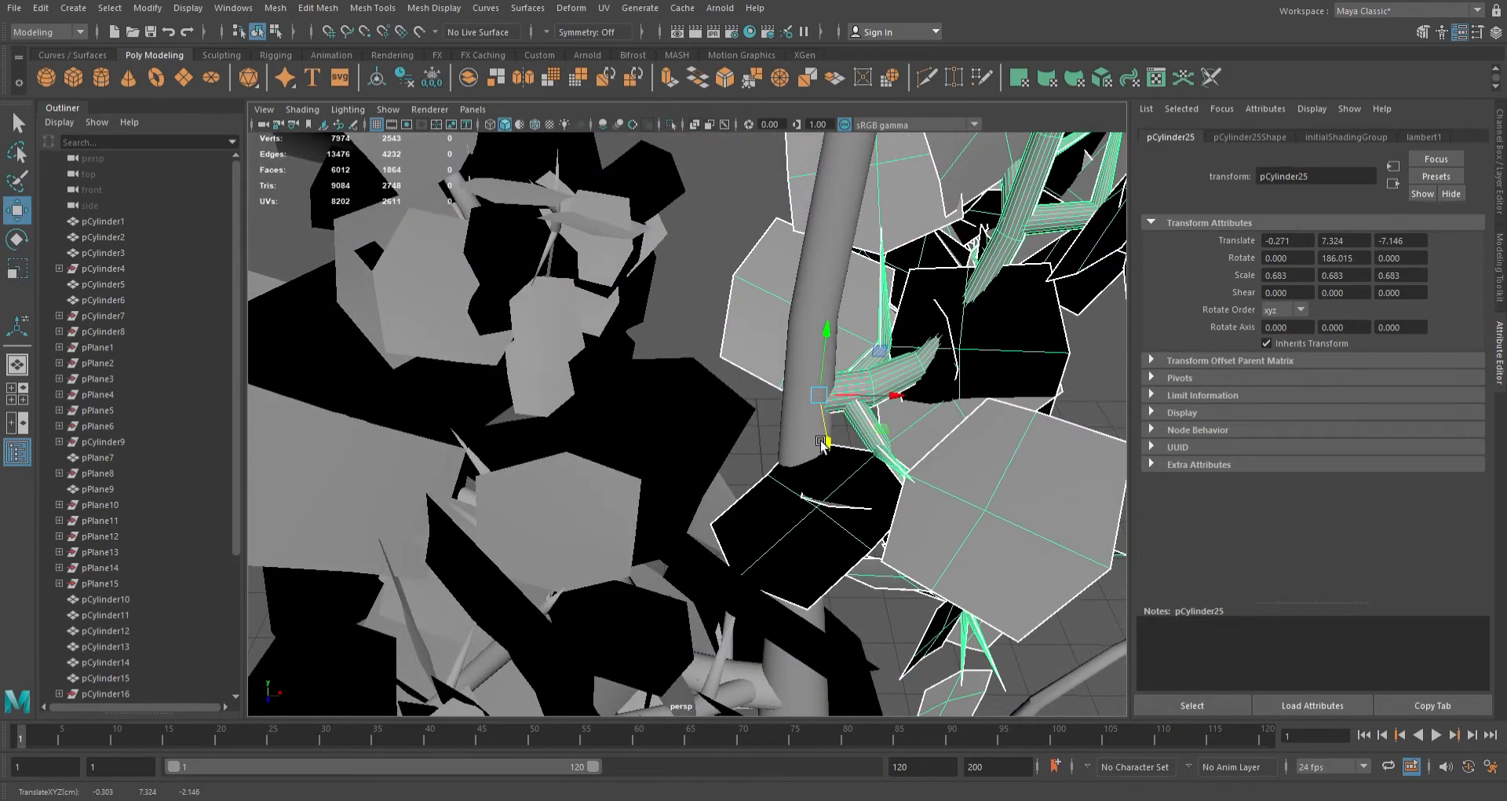
# - Duplicate the scaled branch again, raise it along the trunk to about Y 11.510 and scale it to about 0.493
pyautogui.scroll(-8, 821, 442)
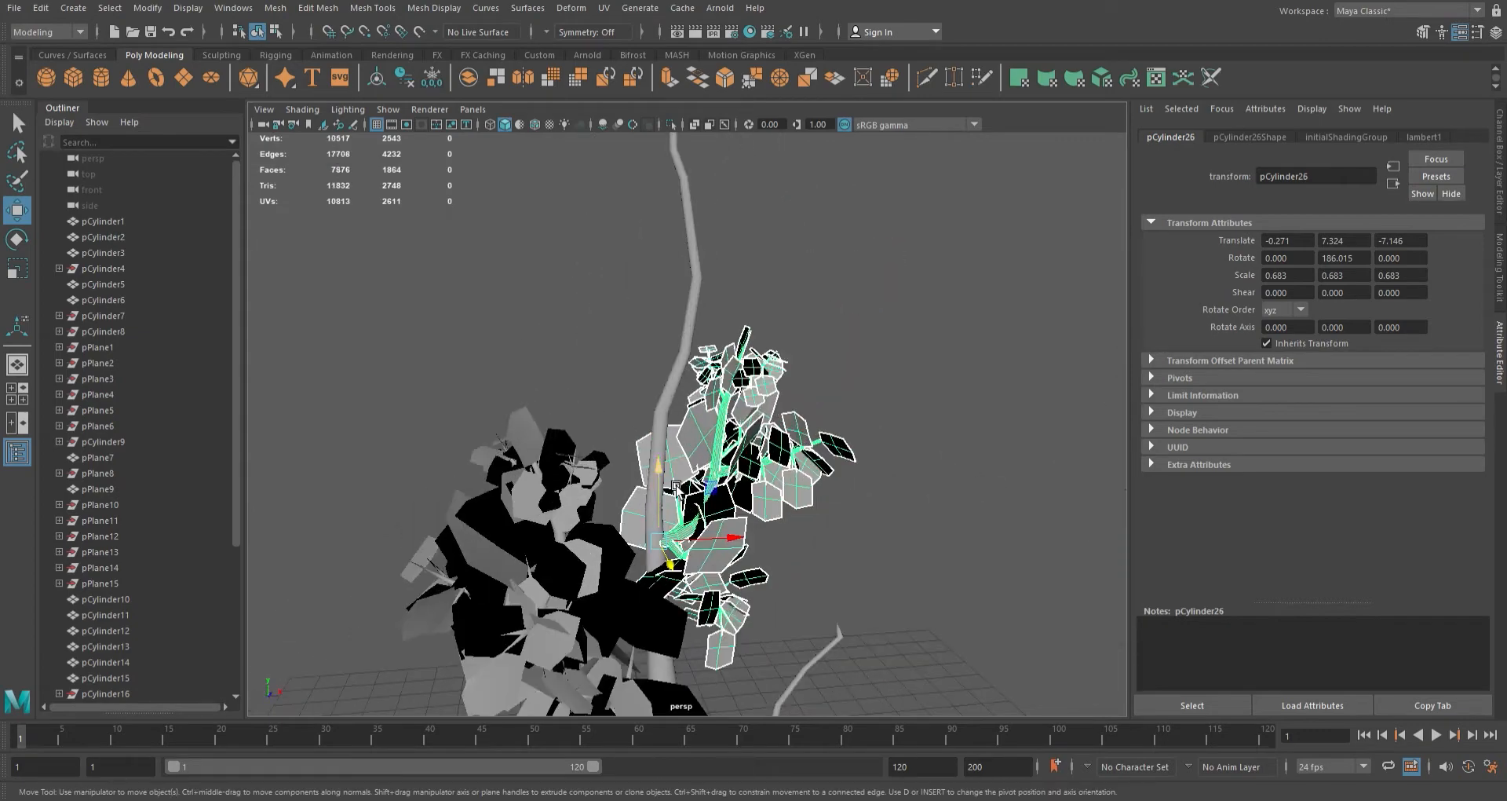
pyautogui.moveTo(743, 378); pyautogui.dragTo(726, 379)
pyautogui.keyDown('alt'); pyautogui.moveTo(726, 379); pyautogui.dragTo(661, 502, button='middle'); pyautogui.keyUp('alt')
pyautogui.scroll(6, 661, 502)
pyautogui.press('r')
pyautogui.moveTo(462, 650); pyautogui.dragTo(326, 676)
pyautogui.press('w')
pyautogui.moveTo(526, 643); pyautogui.dragTo(539, 555)
pyautogui.scroll(-5, 730, 526)
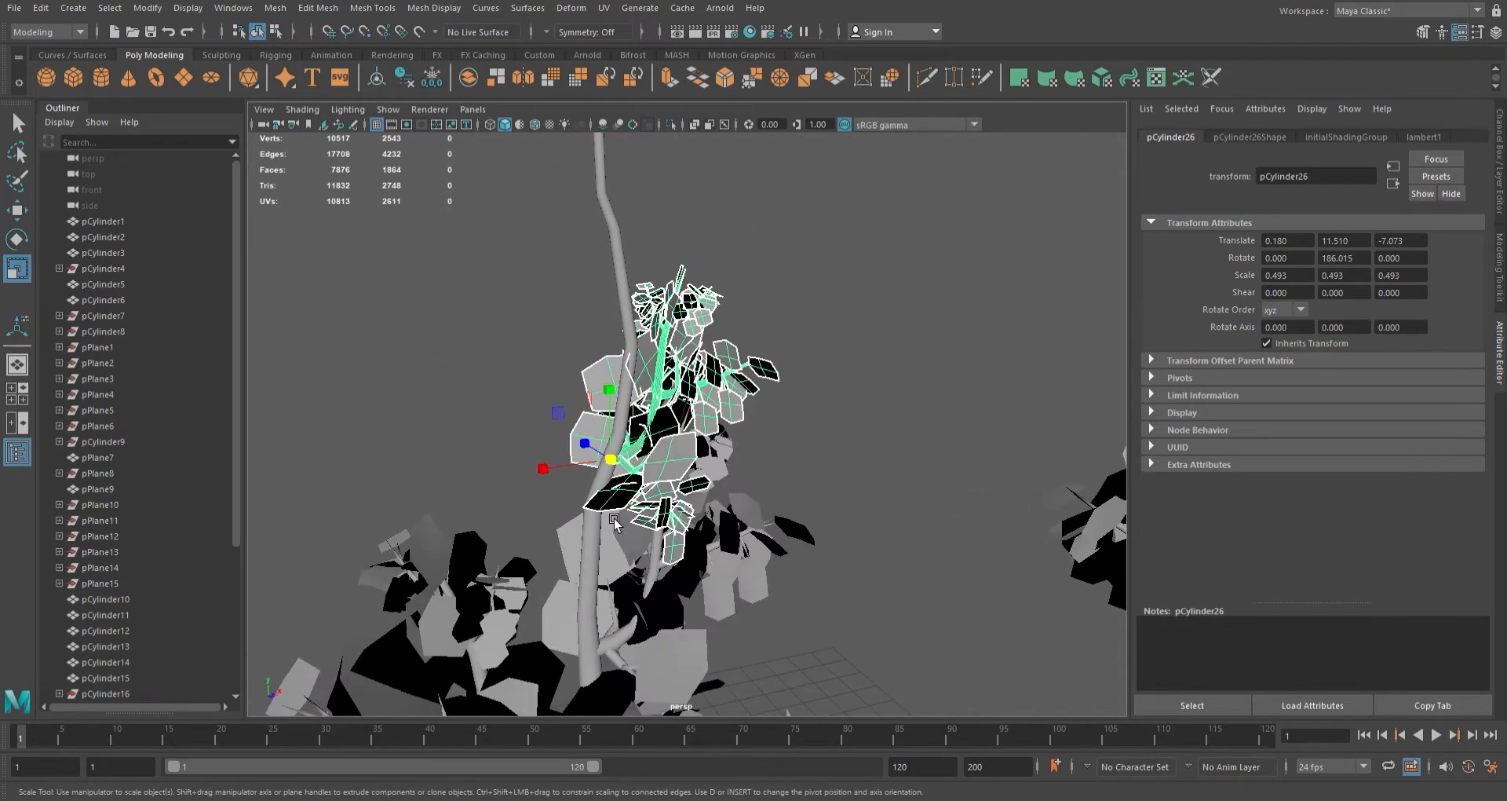
# - Duplicate the upper large branch in place and rotate the copies around the trunk, turning the last one about 225° around Y
pyautogui.press('f')
pyautogui.moveTo(578, 556); pyautogui.dragTo(471, 550)
pyautogui.hotkey('ctrl', 'd')
pyautogui.press('e')
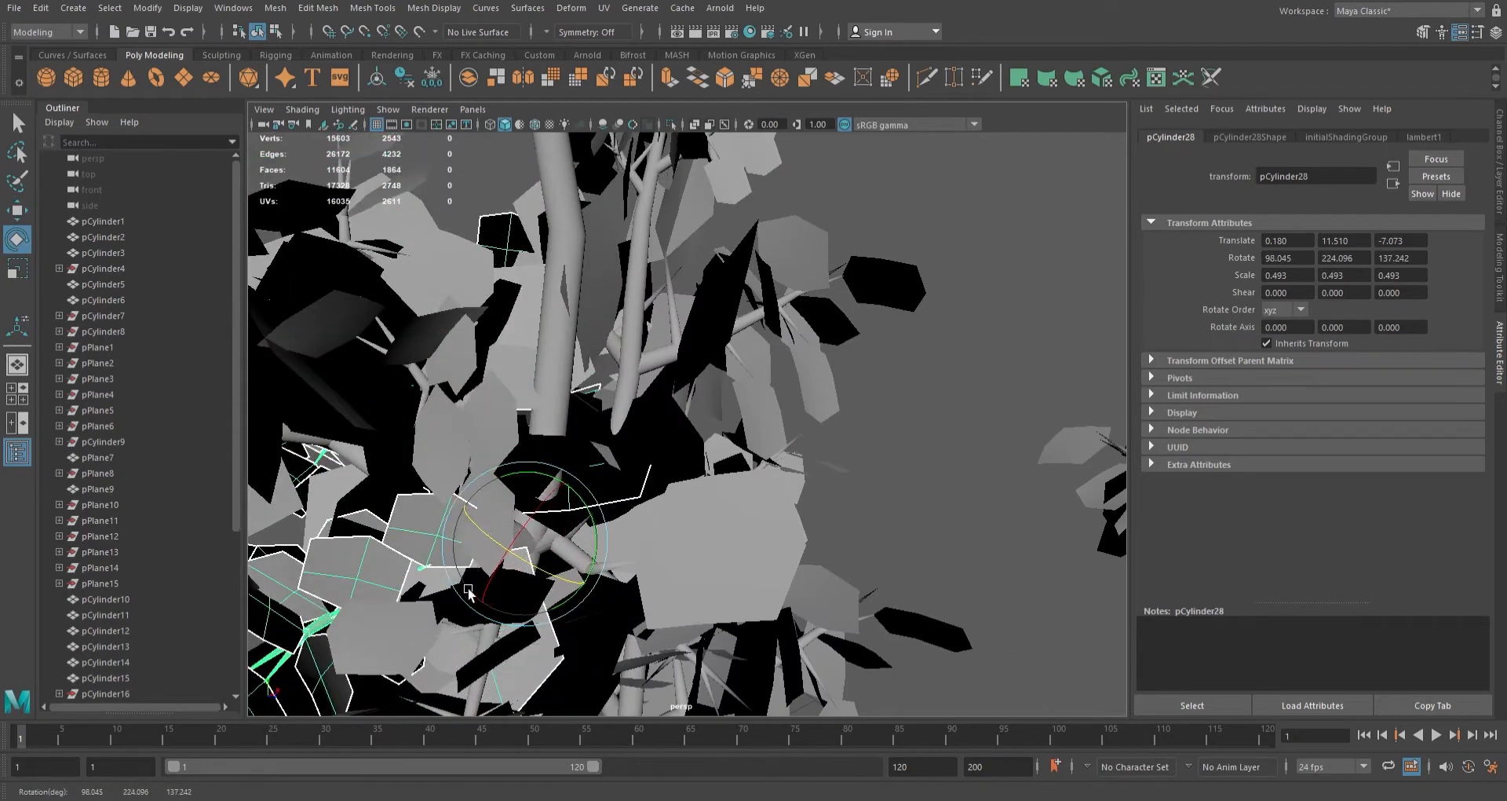
pyautogui.keyDown('alt'); pyautogui.moveTo(569, 523); pyautogui.dragTo(808, 440); pyautogui.keyUp('alt')
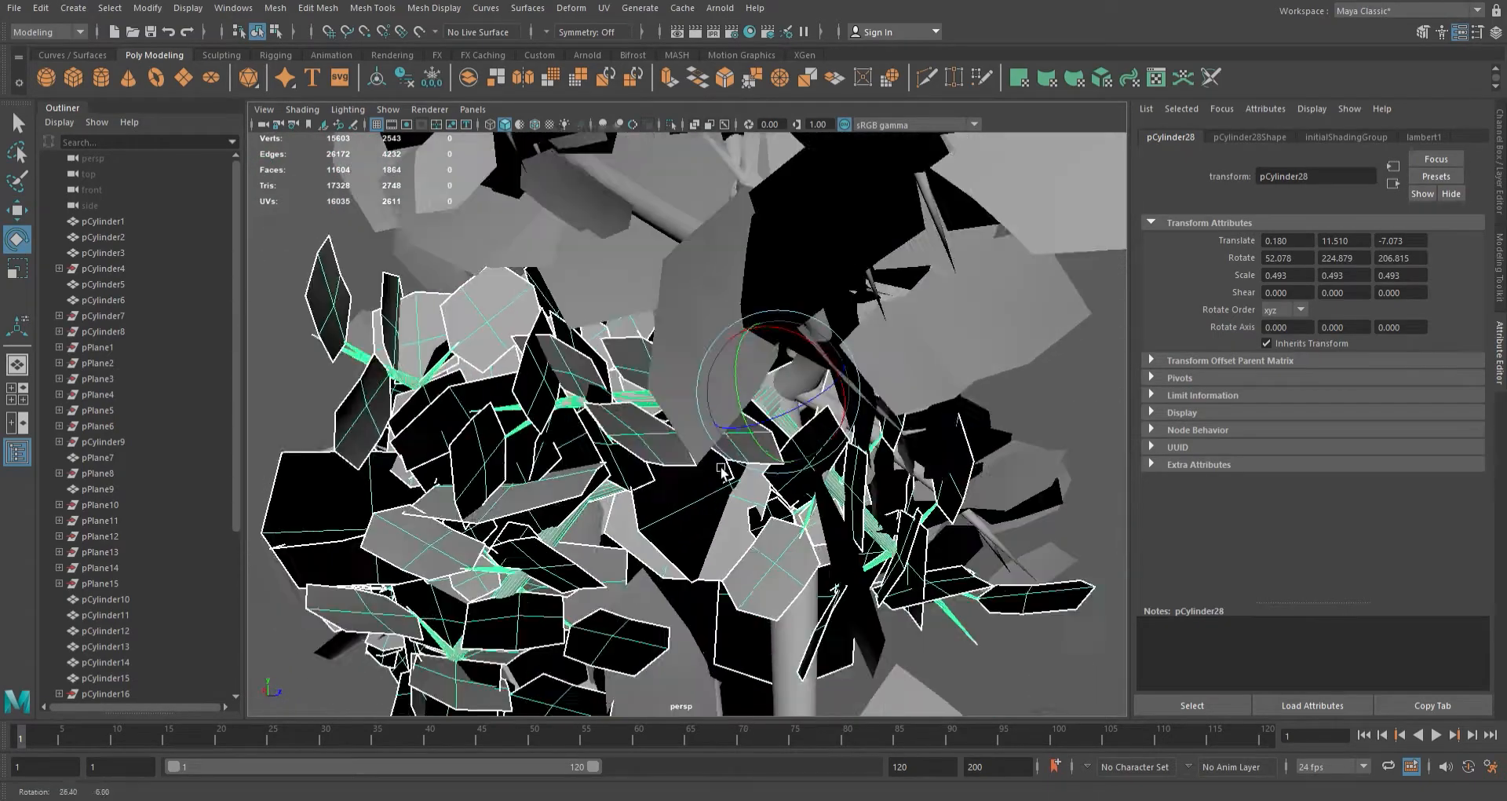
pyautogui.keyDown('alt'); pyautogui.moveTo(808, 440); pyautogui.dragTo(628, 463, button='right'); pyautogui.keyUp('alt')
pyautogui.keyDown('alt'); pyautogui.moveTo(628, 463); pyautogui.dragTo(696, 485); pyautogui.keyUp('alt')
pyautogui.click(832, 447)
pyautogui.keyDown('alt'); pyautogui.moveTo(696, 483); pyautogui.dragTo(754, 338, button='middle'); pyautogui.keyUp('alt')
# - Duplicate the lowest large branch, raise the copy to about Y 7.858 on the trunk and scale it to 0.600
pyautogui.click(565, 471)
pyautogui.scroll(5, 628, 471)
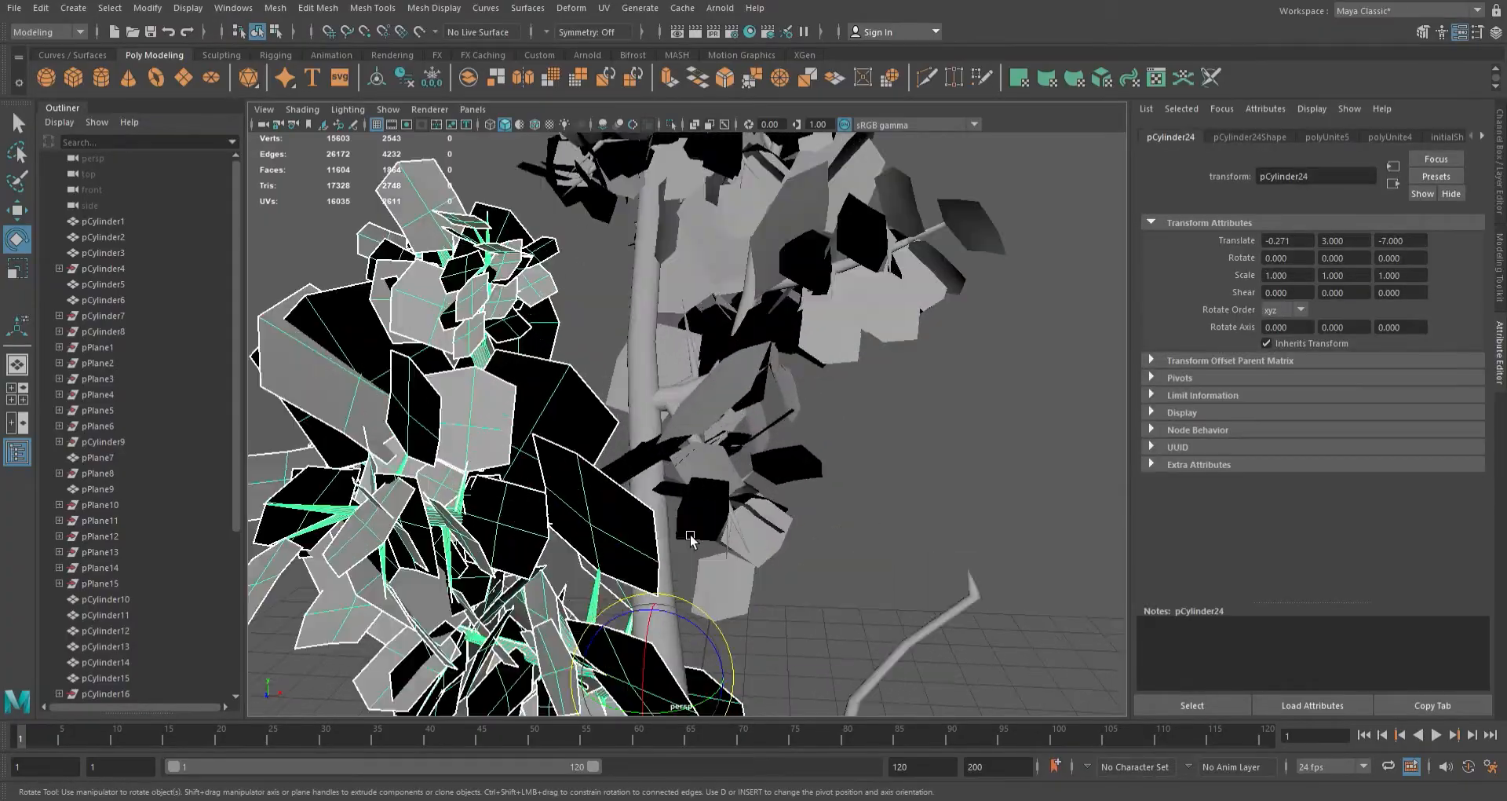
pyautogui.press('w')
pyautogui.scroll(-5, 675, 502)
pyautogui.hotkey('ctrl', 'd')
pyautogui.moveTo(680, 523); pyautogui.dragTo(682, 355)
pyautogui.press('4')
pyautogui.scroll(6, 761, 420)
pyautogui.moveTo(767, 413)
pyautogui.keyDown('alt'); pyautogui.mouseDown()
pyautogui.moveTo(666, 336)
pyautogui.moveTo(879, 349)
pyautogui.moveTo(793, 377)
pyautogui.mouseUp(); pyautogui.keyUp('alt')
pyautogui.press('r')
pyautogui.keyDown('alt'); pyautogui.moveTo(471, 440); pyautogui.dragTo(310, 500); pyautogui.keyUp('alt')
pyautogui.scroll(-4, 310, 501)
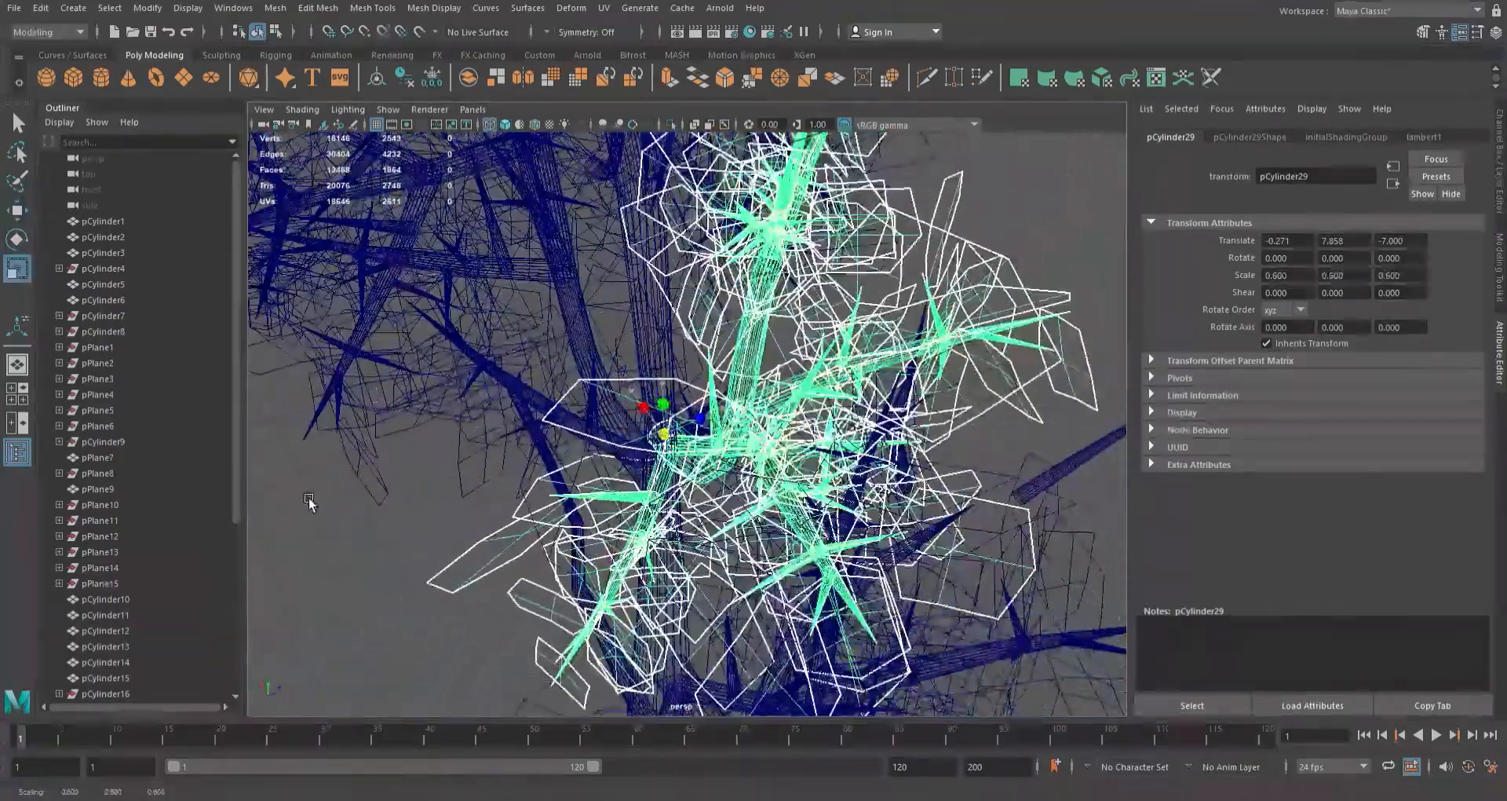
# - Duplicate another of the attached large branches and move the copy to a new spot on the trunk
pyautogui.press('5')
pyautogui.scroll(-4, 868, 364)
pyautogui.click(869, 363)
pyautogui.keyDown('alt'); pyautogui.moveTo(870, 364); pyautogui.dragTo(927, 350); pyautogui.keyUp('alt')
pyautogui.click(833, 439)
pyautogui.hotkey('ctrl', 'd')
pyautogui.press('w')
pyautogui.moveTo(785, 377)
pyautogui.mouseDown()
pyautogui.moveTo(683, 368)
pyautogui.moveTo(773, 377)
pyautogui.moveTo(785, 410)
pyautogui.moveTo(831, 373)
pyautogui.moveTo(849, 403)
pyautogui.moveTo(818, 418)
pyautogui.mouseUp()
pyautogui.scroll(5, 691, 369)
pyautogui.press('4')
pyautogui.press('e')
pyautogui.hotkey('ctrl', 'z')
pyautogui.press('e')
pyautogui.press('w')
pyautogui.press('5')
pyautogui.scroll(-6, 903, 385)
# - Select a leafy short branch from the spare set and move it over to the trunk
pyautogui.click(942, 364)
pyautogui.moveTo(942, 363)
pyautogui.keyDown('alt'); pyautogui.mouseDown()
pyautogui.moveTo(576, 375)
pyautogui.moveTo(755, 407)
pyautogui.moveTo(691, 397)
pyautogui.moveTo(726, 424)
pyautogui.moveTo(693, 408)
pyautogui.moveTo(663, 479)
pyautogui.moveTo(812, 477)
pyautogui.moveTo(929, 444)
pyautogui.moveTo(1199, 495)
pyautogui.mouseUp(); pyautogui.keyUp('alt')
pyautogui.click(668, 506)
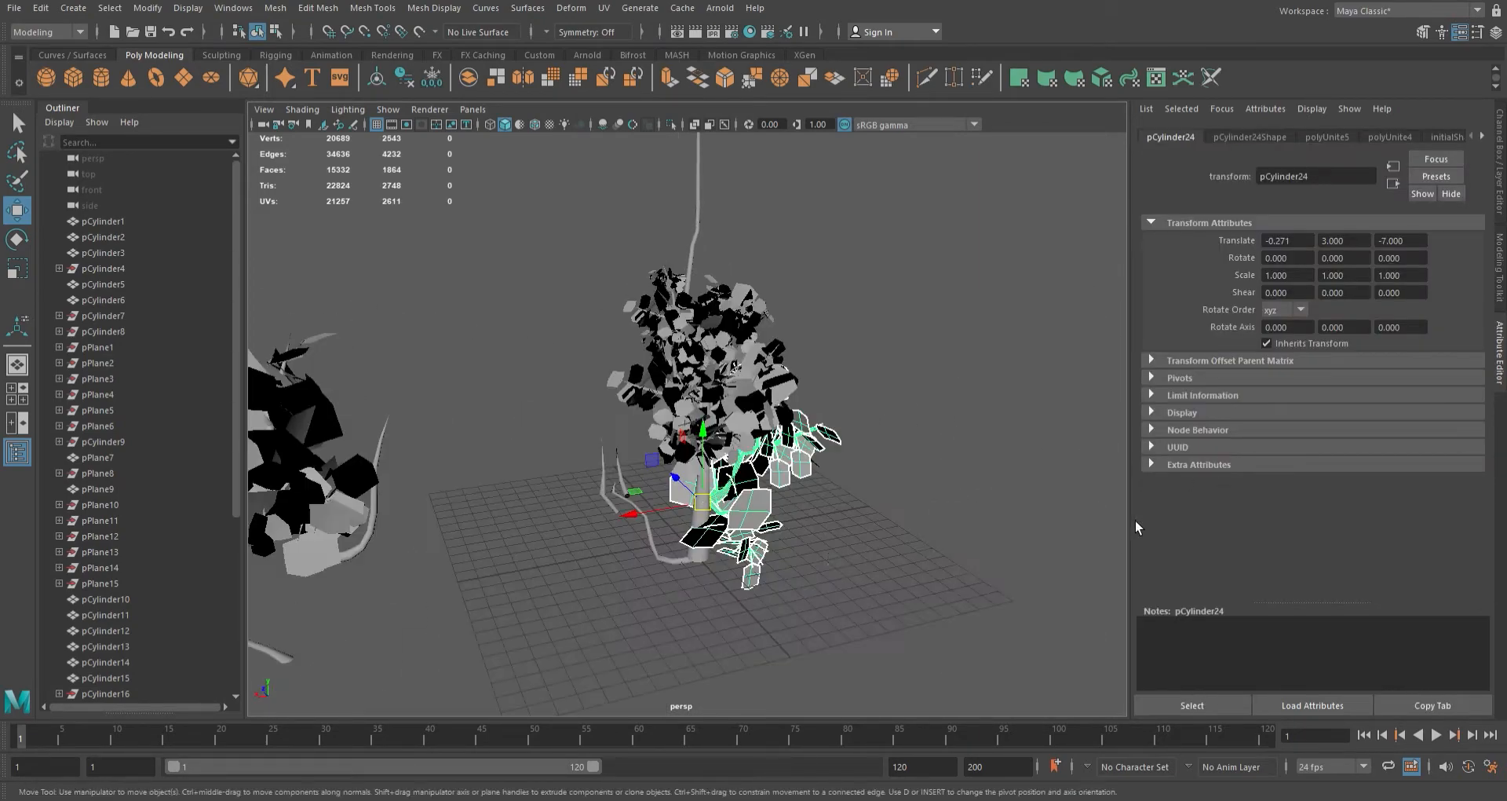
pyautogui.click(371, 515)
pyautogui.scroll(-3, 381, 524)
pyautogui.scroll(3, 353, 523)
pyautogui.scroll(-1, 300, 519)
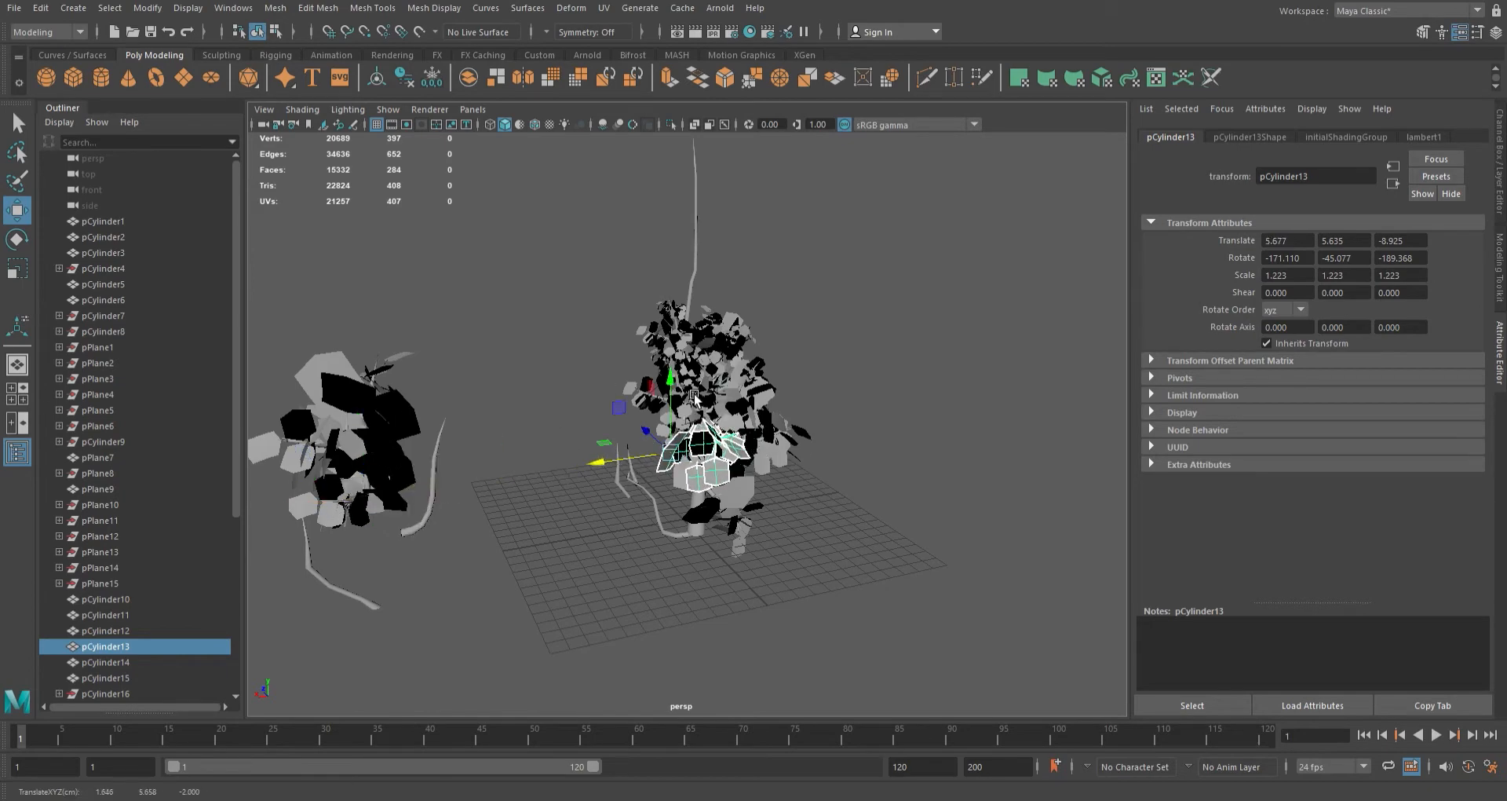
# - Raise the leafy short branch to about Y 14.767, scale it to 0.594 and fit its base against the upper trunk
pyautogui.keyDown('alt'); pyautogui.moveTo(713, 227); pyautogui.dragTo(572, 449); pyautogui.keyUp('alt')
pyautogui.moveTo(602, 413); pyautogui.dragTo(642, 406)
pyautogui.scroll(5, 691, 330)
pyautogui.moveTo(693, 307); pyautogui.dragTo(502, 451)
pyautogui.press('r')
pyautogui.scroll(5, 639, 479)
pyautogui.press('w')
pyautogui.keyDown('alt'); pyautogui.moveTo(639, 479); pyautogui.dragTo(691, 459); pyautogui.keyUp('alt')
pyautogui.moveTo(645, 468); pyautogui.dragTo(666, 476)
pyautogui.scroll(-5, 706, 464)
pyautogui.keyDown('alt'); pyautogui.moveTo(706, 463); pyautogui.dragTo(442, 456); pyautogui.keyUp('alt')
pyautogui.click(858, 387)
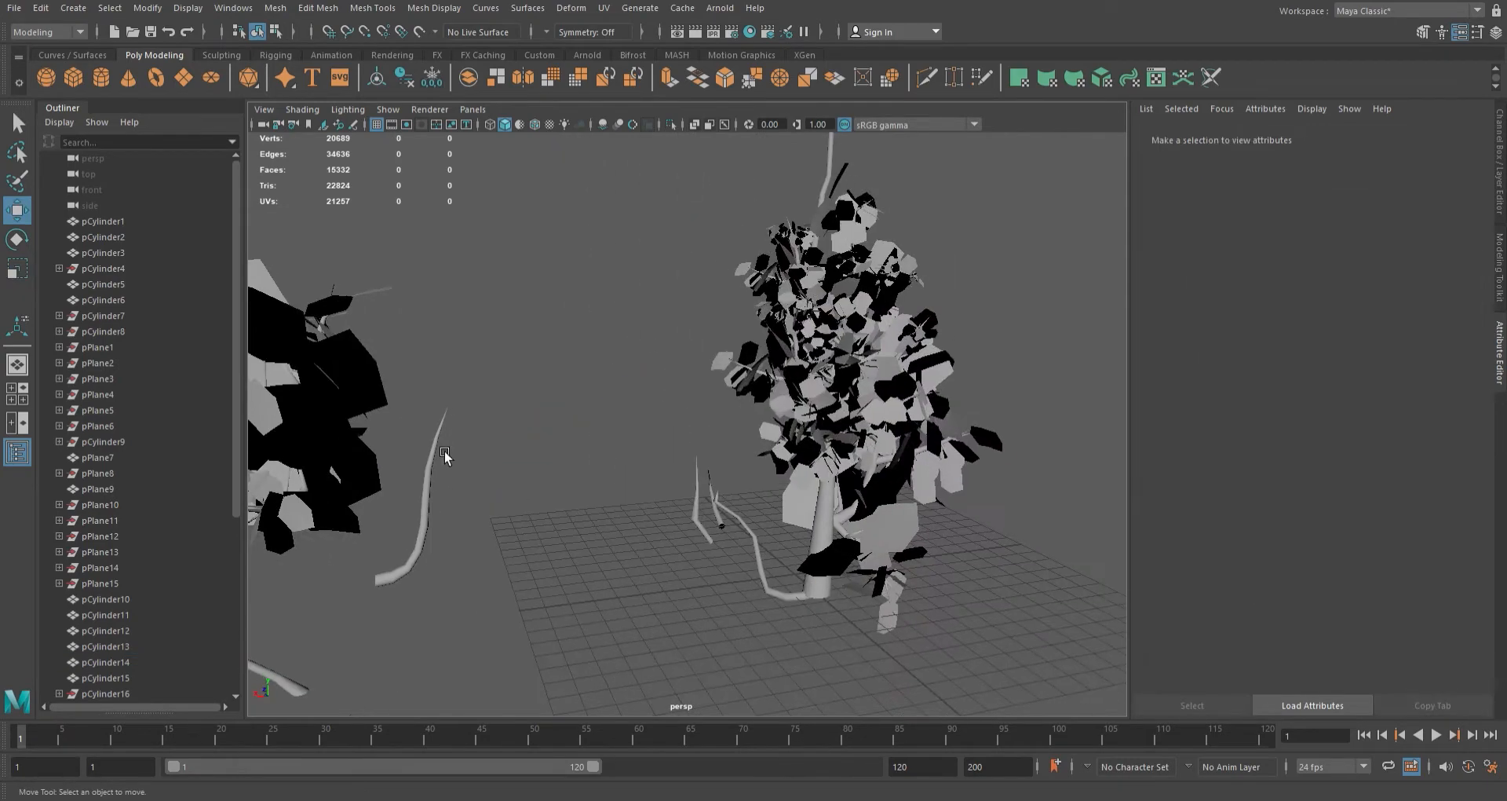
# - Duplicate the leafy short branch and rotate and move the copy onto another side of the upper trunk
pyautogui.click(352, 495)
pyautogui.click(842, 228)
pyautogui.press('f')
pyautogui.scroll(3, 675, 439)
pyautogui.hotkey('ctrl', 'd')
pyautogui.keyDown('alt'); pyautogui.moveTo(707, 409); pyautogui.dragTo(582, 373); pyautogui.keyUp('alt')
pyautogui.press('e')
pyautogui.press('w')
pyautogui.press('4')
# - Duplicate the leafy short branch again and rotate the copy to about -347°, -18°, -319°
pyautogui.hotkey('ctrl', 'd')
pyautogui.press('e')
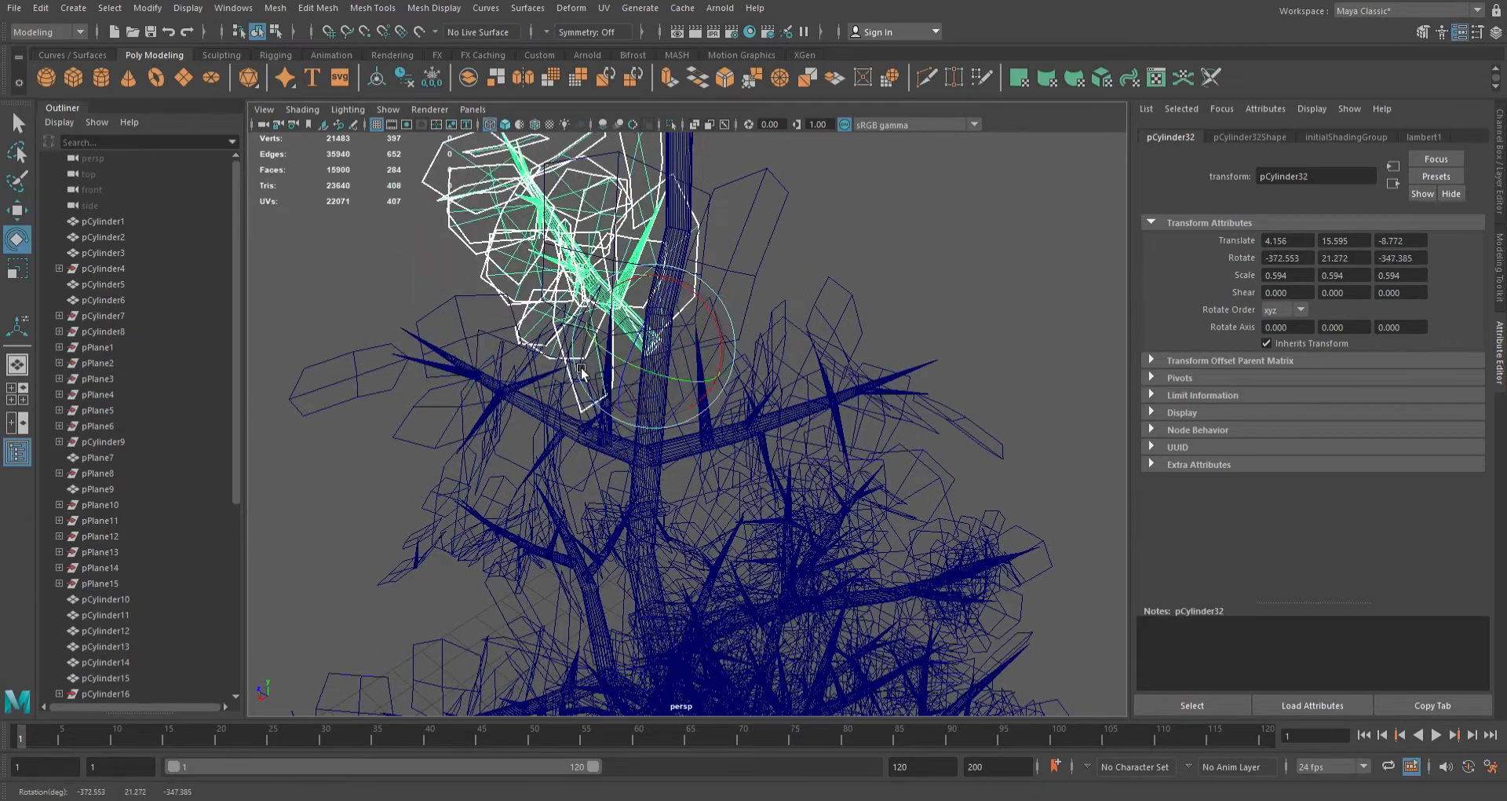
pyautogui.moveTo(626, 326); pyautogui.dragTo(659, 334)
pyautogui.scroll(4, 751, 370)
pyautogui.keyDown('alt'); pyautogui.moveTo(751, 369); pyautogui.dragTo(754, 502, button='middle'); pyautogui.keyUp('alt')
pyautogui.moveTo(695, 439)
pyautogui.mouseDown()
pyautogui.moveTo(675, 479)
pyautogui.moveTo(628, 475)
pyautogui.moveTo(746, 498)
pyautogui.moveTo(738, 464)
pyautogui.moveTo(845, 431)
pyautogui.moveTo(764, 421)
pyautogui.moveTo(782, 464)
pyautogui.moveTo(804, 415)
pyautogui.mouseUp()
# - Seat the copy's base on the trunk at about 4.479, 15.147, -9.019 and rotate it to about -362°, -5°, -324°
pyautogui.press('5')
pyautogui.scroll(4, 628, 475)
pyautogui.press('w')
pyautogui.scroll(-5, 628, 475)
pyautogui.scroll(5, 747, 494)
pyautogui.hotkey('ctrl', 'z')
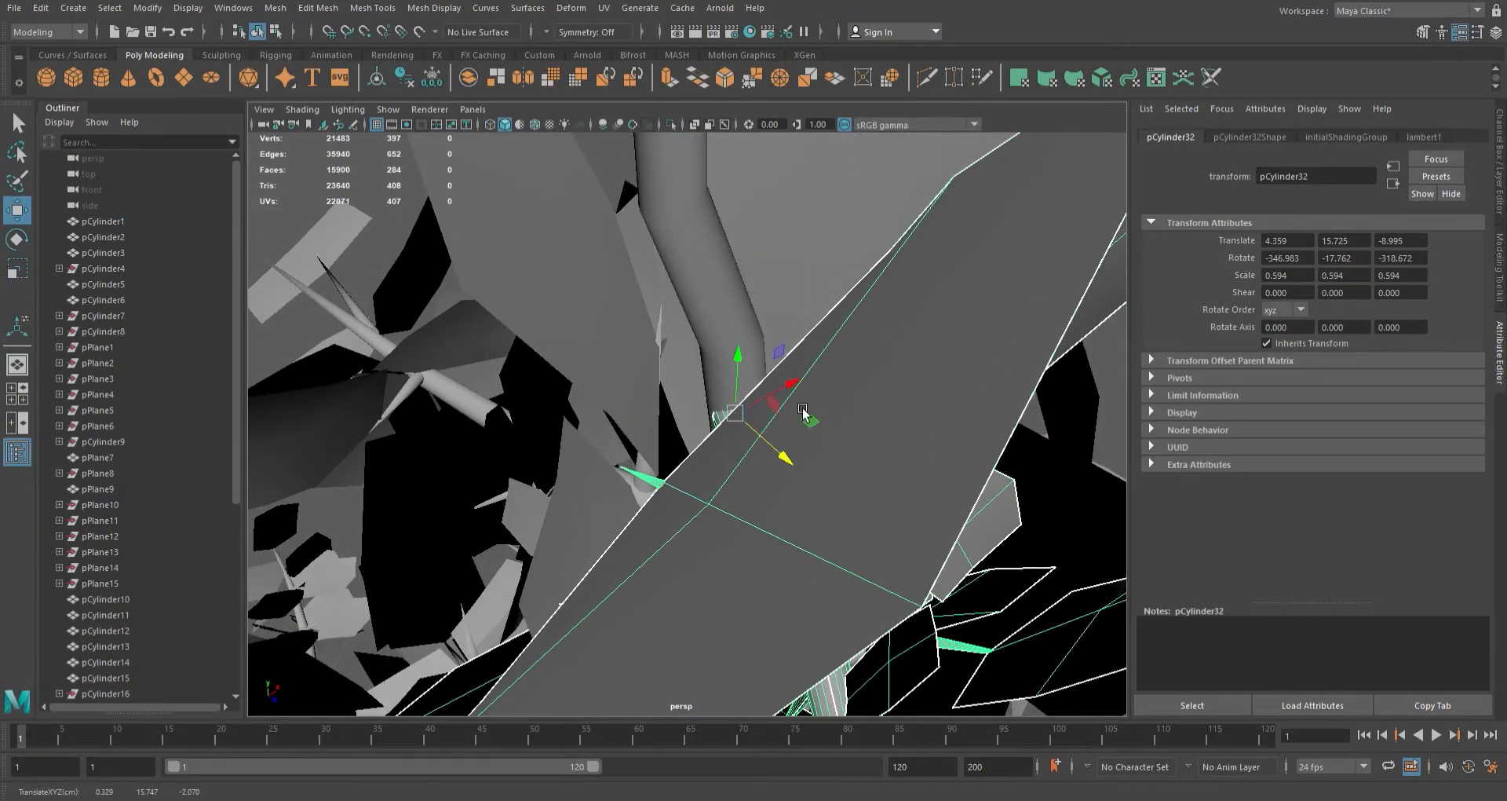
pyautogui.keyDown('alt'); pyautogui.moveTo(694, 525); pyautogui.dragTo(776, 495); pyautogui.keyUp('alt')
pyautogui.moveTo(719, 352); pyautogui.dragTo(725, 479)
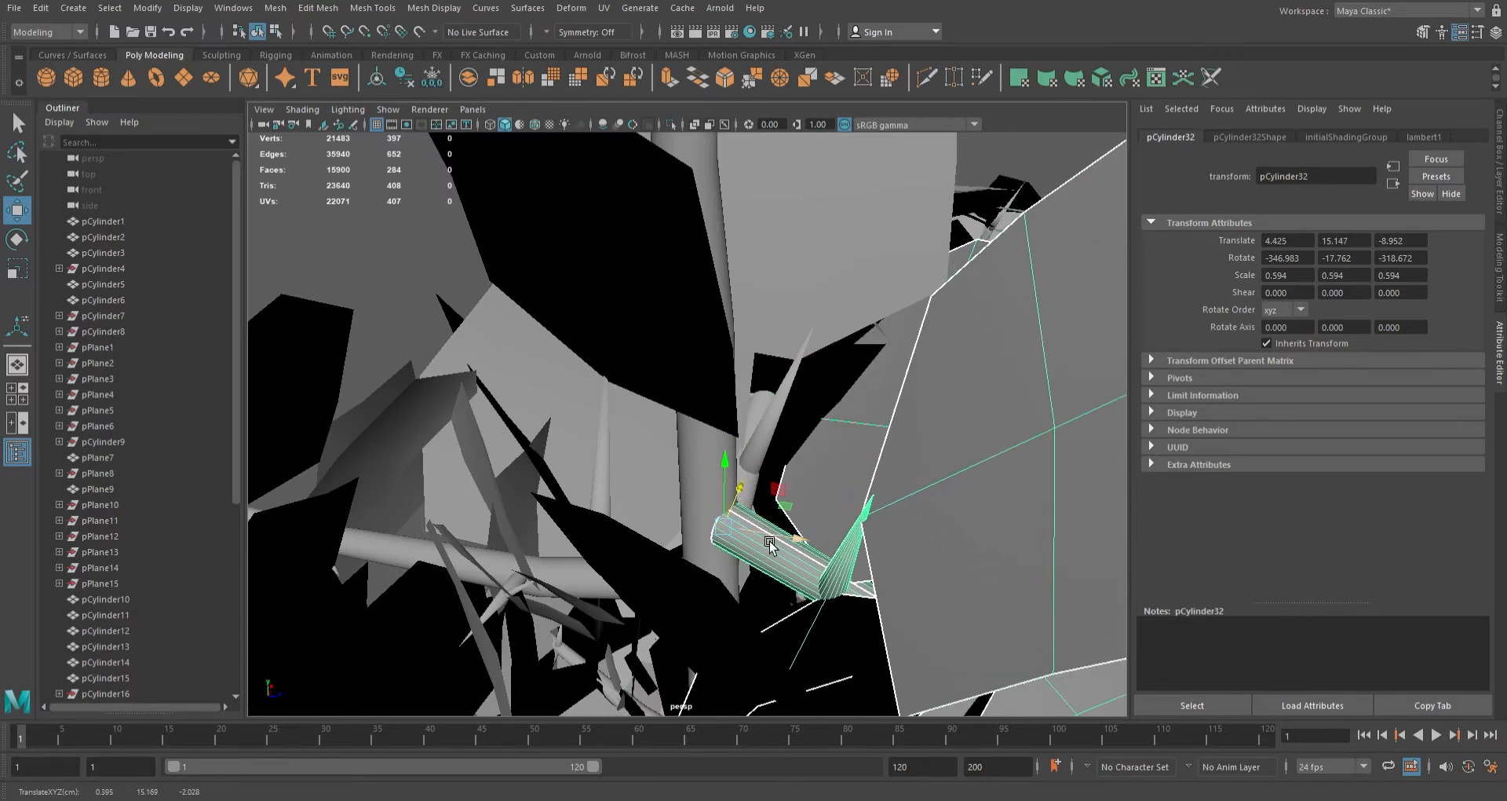
pyautogui.moveTo(786, 526); pyautogui.dragTo(786, 494)
pyautogui.scroll(-8, 773, 471)
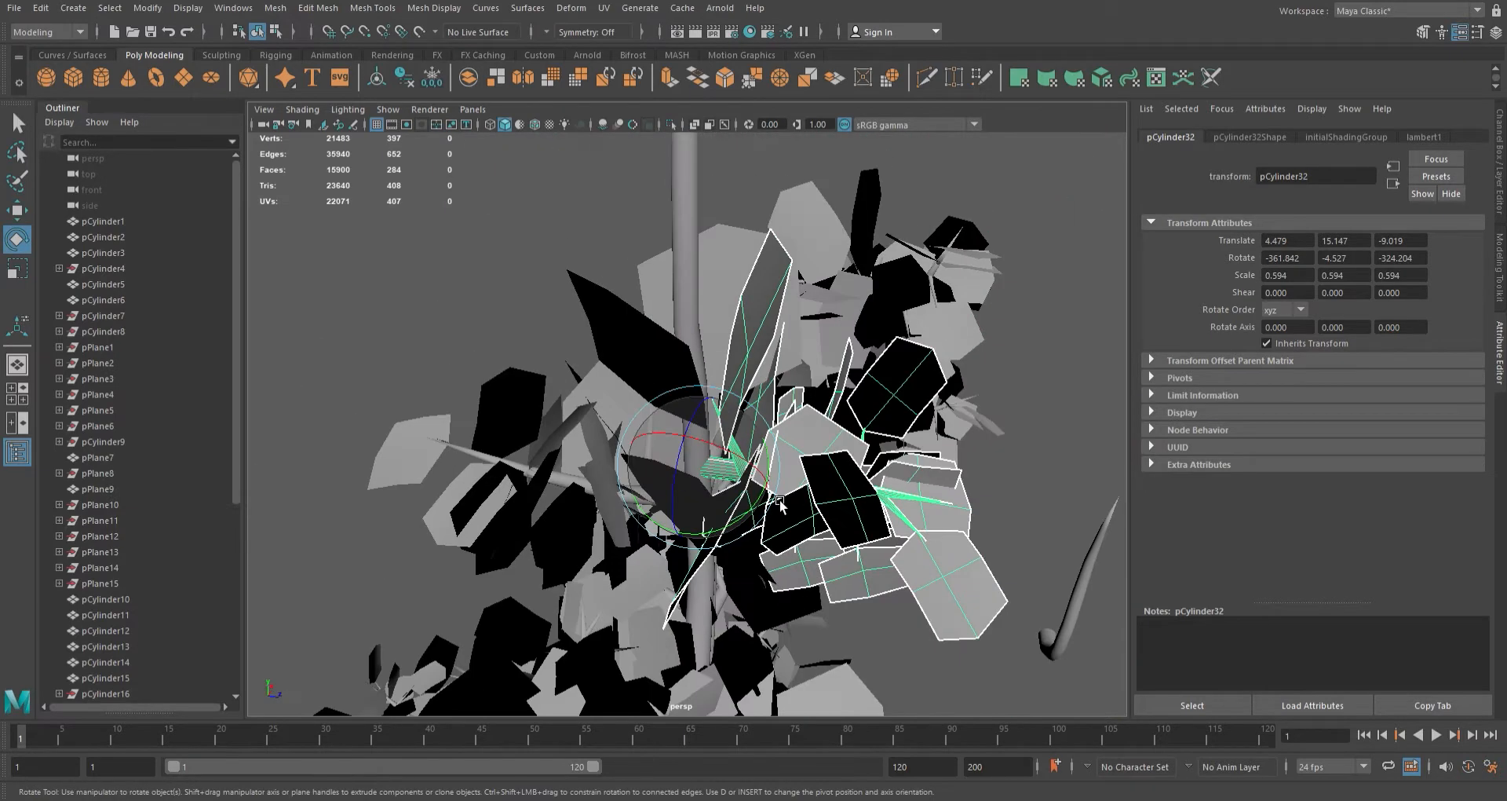
pyautogui.keyDown('alt'); pyautogui.moveTo(675, 350); pyautogui.dragTo(771, 367); pyautogui.keyUp('alt')
# - Duplicate the short branch higher on the trunk, at about Y 16.247, and rotate it to about -192°, 46°, -197°
pyautogui.press('w')
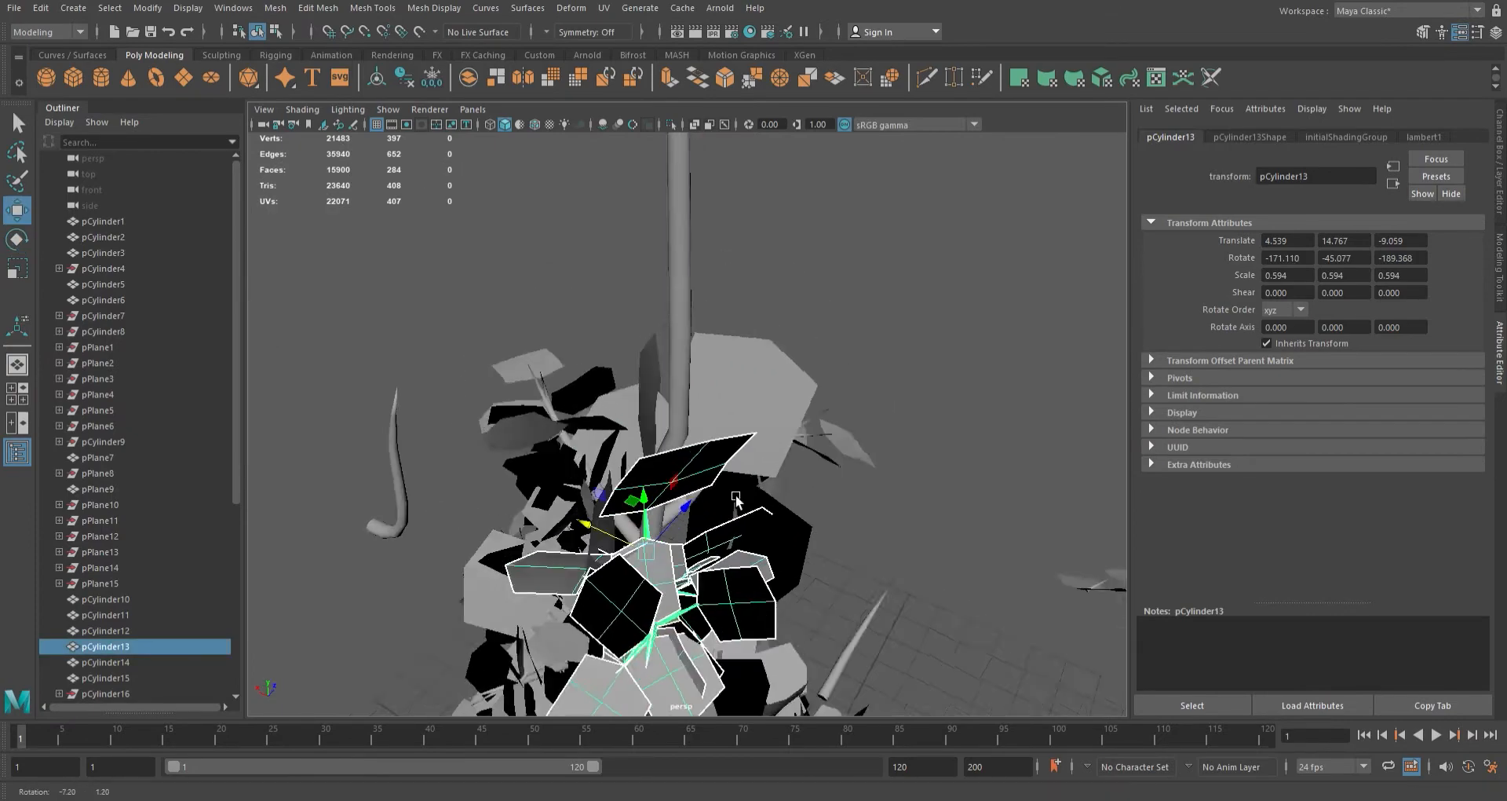
pyautogui.scroll(5, 782, 424)
pyautogui.press('4')
pyautogui.press('5')
pyautogui.keyDown('alt'); pyautogui.moveTo(675, 569); pyautogui.dragTo(794, 555); pyautogui.keyUp('alt')
pyautogui.scroll(-4, 796, 562)
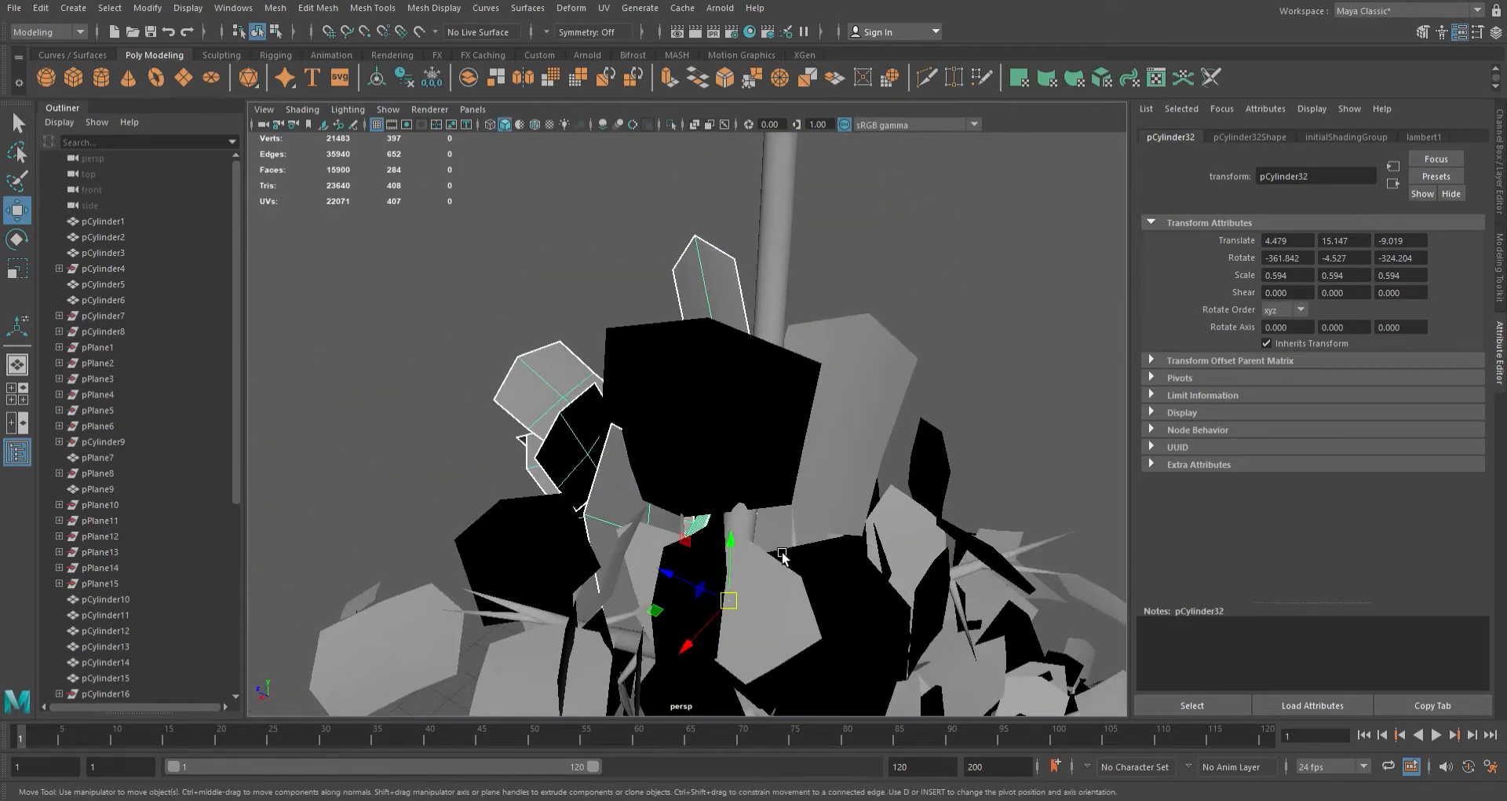
pyautogui.keyDown('alt'); pyautogui.moveTo(786, 382); pyautogui.dragTo(772, 549); pyautogui.keyUp('alt')
pyautogui.press('e')
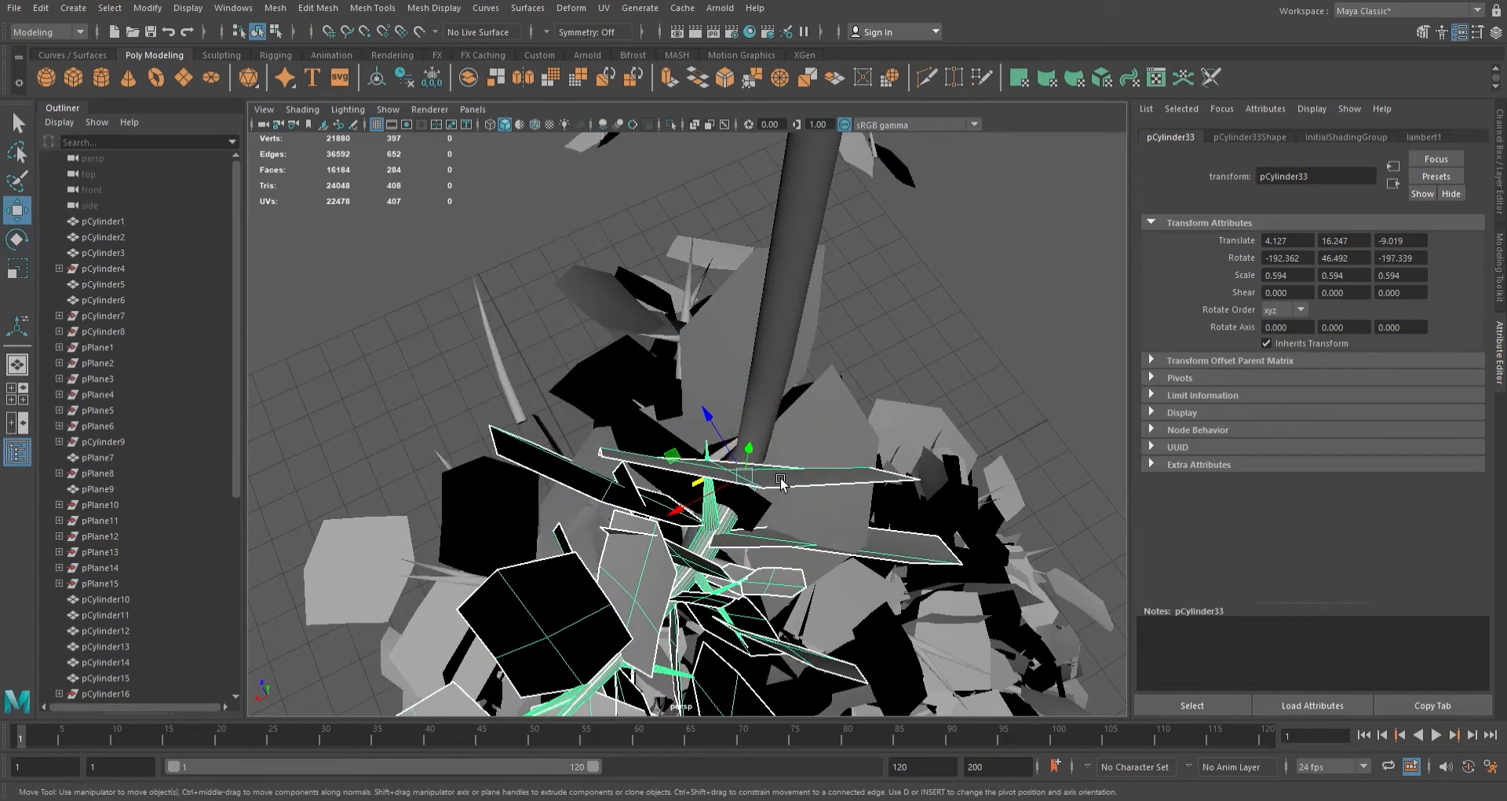
# - Add another short branch copy on the trunk at about 4.176, 16.602, -8.985, rotated to about 21°, 57°, -211°
pyautogui.scroll(4, 781, 465)
pyautogui.press('4')
pyautogui.press('w')
pyautogui.press('5')
pyautogui.moveTo(767, 502)
pyautogui.keyDown('alt'); pyautogui.mouseDown()
pyautogui.moveTo(626, 437)
pyautogui.moveTo(624, 416)
pyautogui.mouseUp(); pyautogui.keyUp('alt')
pyautogui.moveTo(671, 426)
pyautogui.keyDown('alt'); pyautogui.mouseDown()
pyautogui.moveTo(652, 417)
pyautogui.moveTo(650, 487)
pyautogui.moveTo(659, 363)
pyautogui.mouseUp(); pyautogui.keyUp('alt')
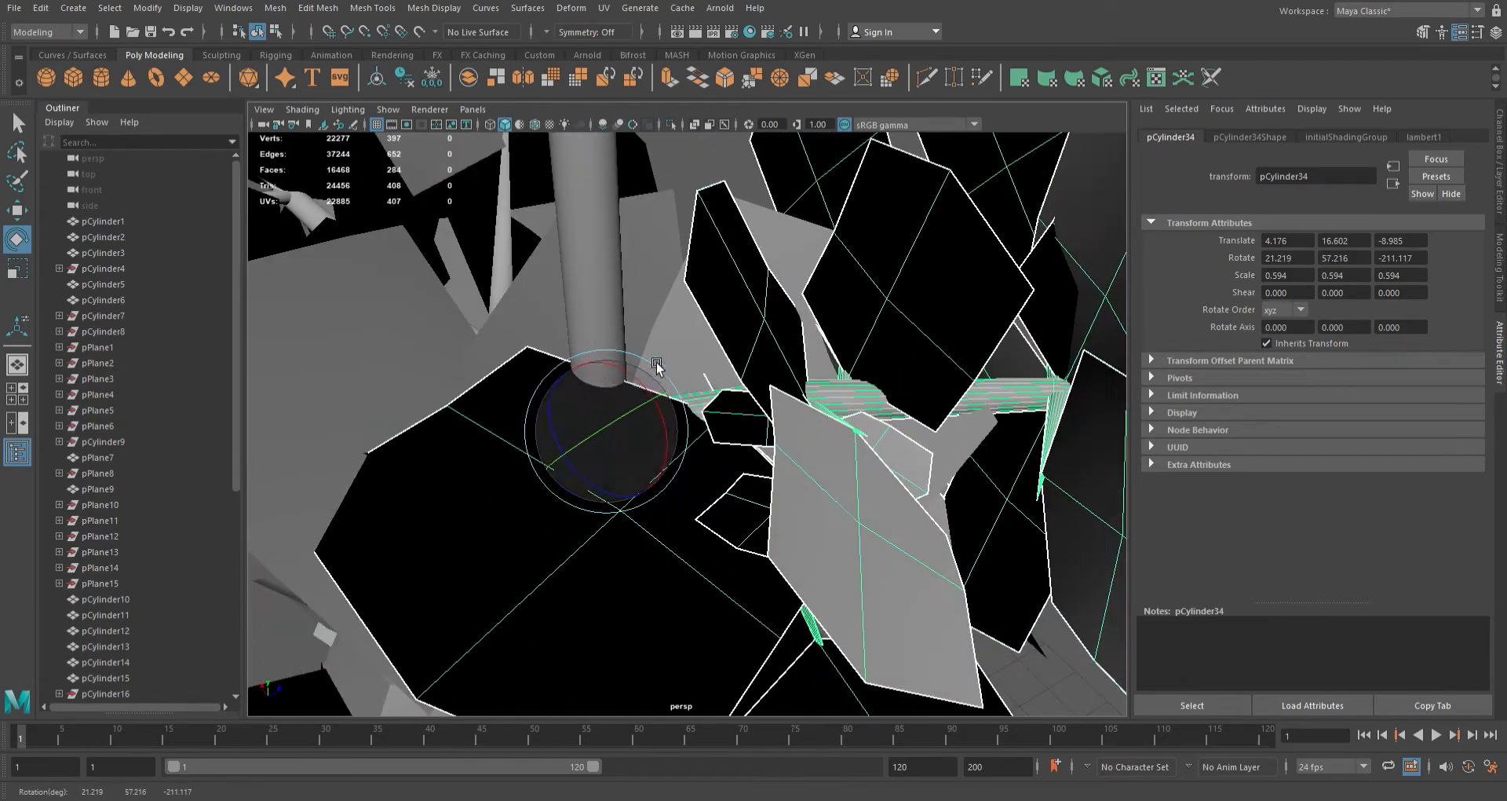
# - Rotate the newest short branch outward from the trunk to about -13°, -52°, -369°
pyautogui.keyDown('alt'); pyautogui.moveTo(622, 446); pyautogui.dragTo(687, 511, button='middle'); pyautogui.keyUp('alt')
pyautogui.moveTo(680, 510); pyautogui.dragTo(701, 452)
pyautogui.press('4')
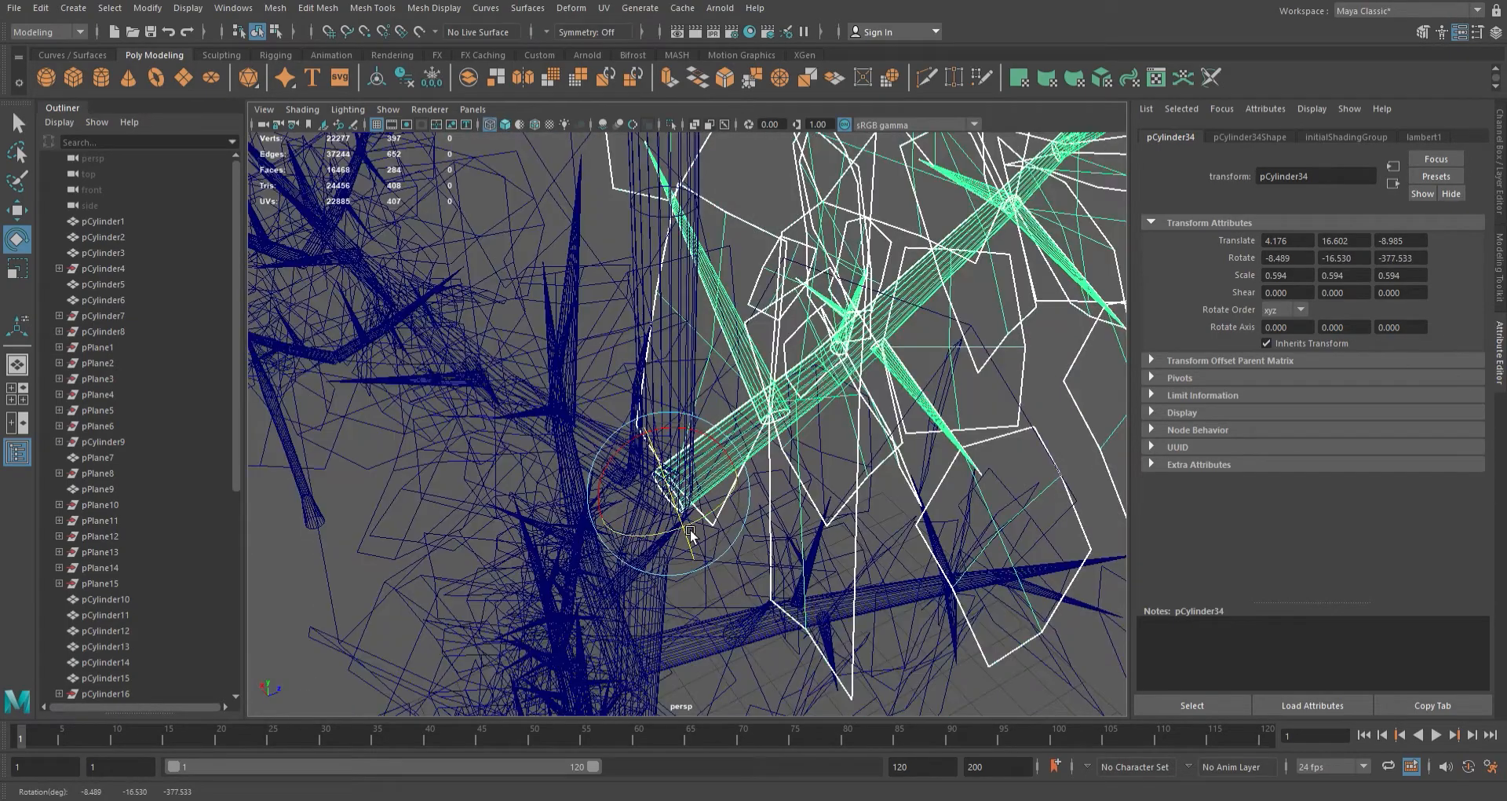
pyautogui.moveTo(690, 531); pyautogui.dragTo(672, 539)
pyautogui.press('5')
pyautogui.scroll(-6, 673, 539)
pyautogui.keyDown('alt'); pyautogui.moveTo(651, 479); pyautogui.dragTo(748, 543); pyautogui.keyUp('alt')
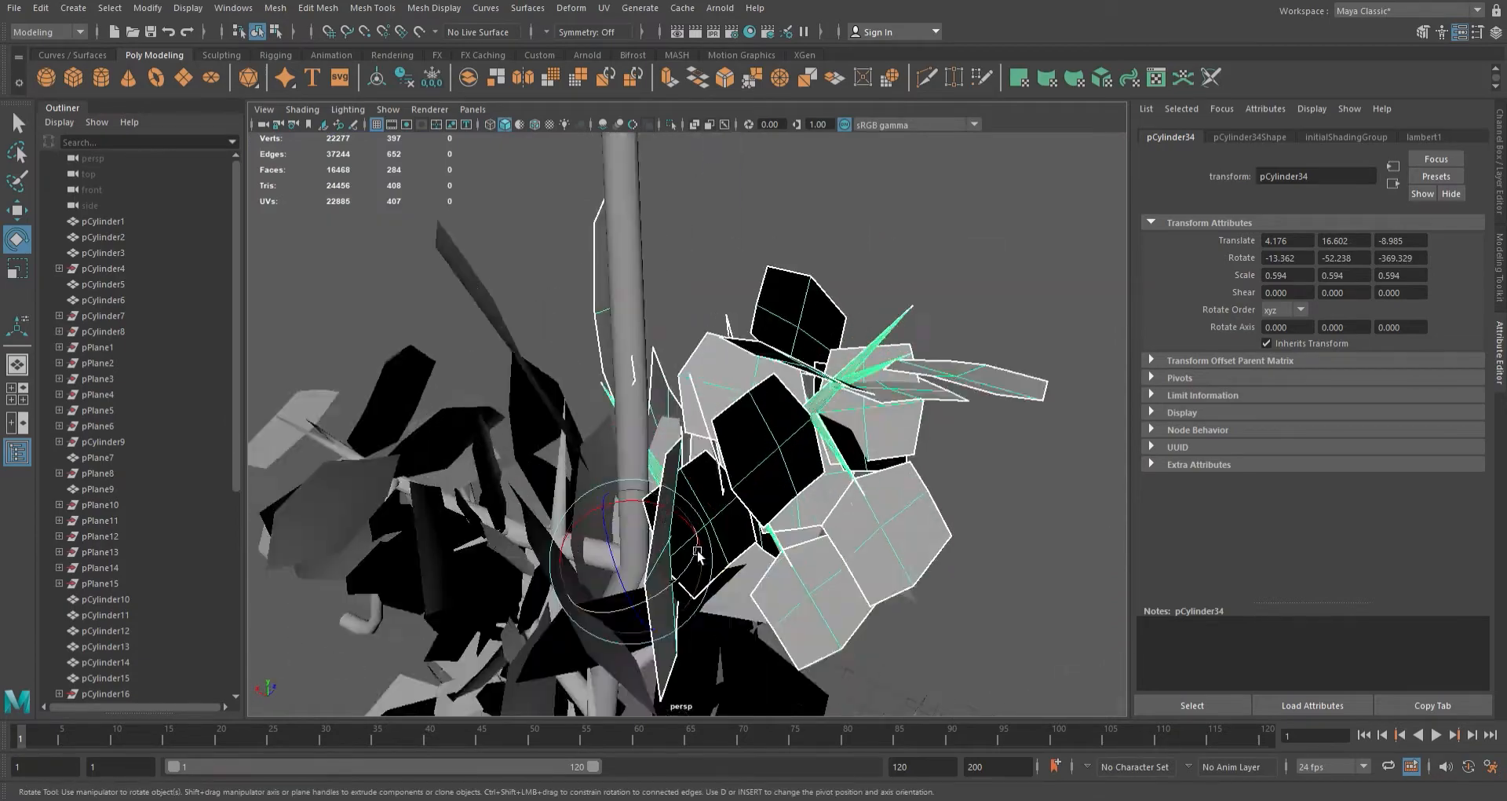
# - Fine-tune the newest short branch's rotation and seat its base inside the trunk, checking the joint in wireframe
pyautogui.press('w')
pyautogui.keyDown('alt'); pyautogui.moveTo(698, 553); pyautogui.dragTo(711, 596, button='right'); pyautogui.keyUp('alt')
pyautogui.press('e')
pyautogui.moveTo(650, 577)
pyautogui.mouseDown()
pyautogui.moveTo(587, 607)
pyautogui.moveTo(719, 600)
pyautogui.mouseUp()
pyautogui.press('4')
pyautogui.keyDown('alt'); pyautogui.moveTo(744, 416); pyautogui.dragTo(794, 418); pyautogui.keyUp('alt')
pyautogui.moveTo(711, 393)
pyautogui.mouseDown()
pyautogui.moveTo(808, 471)
pyautogui.moveTo(766, 541)
pyautogui.moveTo(819, 503)
pyautogui.moveTo(763, 411)
pyautogui.mouseUp()
pyautogui.press('5')
# - Duplicate the short branch up the trunk to about 4.176, 17.671, -9.047, rotated to about 82°, -101°, -491°
pyautogui.hotkey('ctrl', 'd')
pyautogui.press('e')
pyautogui.press('4')
pyautogui.moveTo(721, 575); pyautogui.dragTo(785, 467)
pyautogui.press('w')
pyautogui.keyDown('alt'); pyautogui.moveTo(665, 461); pyautogui.dragTo(580, 365); pyautogui.keyUp('alt')
pyautogui.click(599, 377)
pyautogui.click(607, 359)
pyautogui.click(484, 381)
pyautogui.click(481, 386)
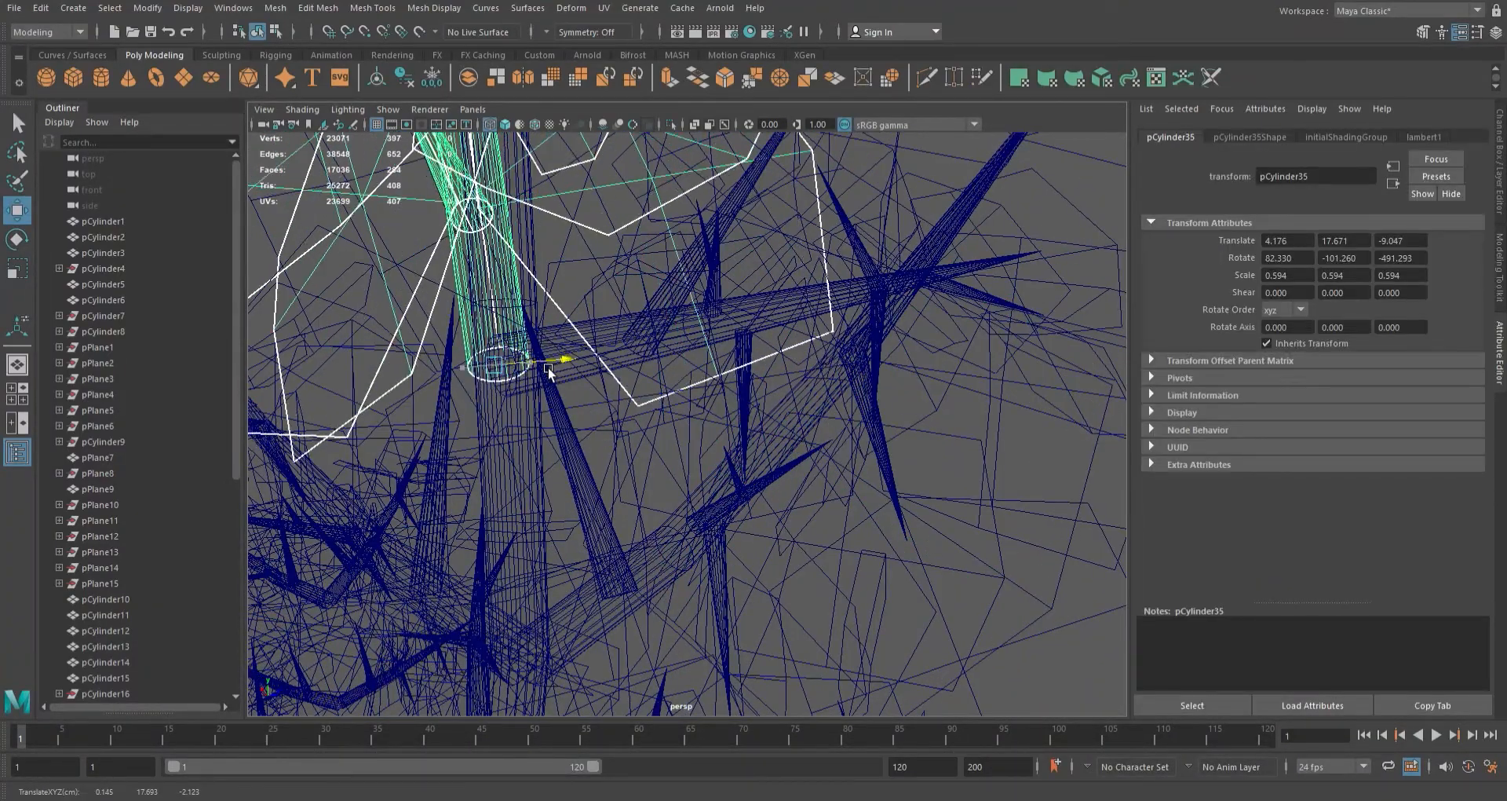
# - Add another short branch copy at about 4.083, 17.671, -9.041, rotated to about 190°, -208°, -534°
pyautogui.click(575, 353)
pyautogui.press('5')
pyautogui.scroll(-8, 579, 350)
pyautogui.keyDown('alt'); pyautogui.moveTo(579, 350); pyautogui.dragTo(600, 518); pyautogui.keyUp('alt')
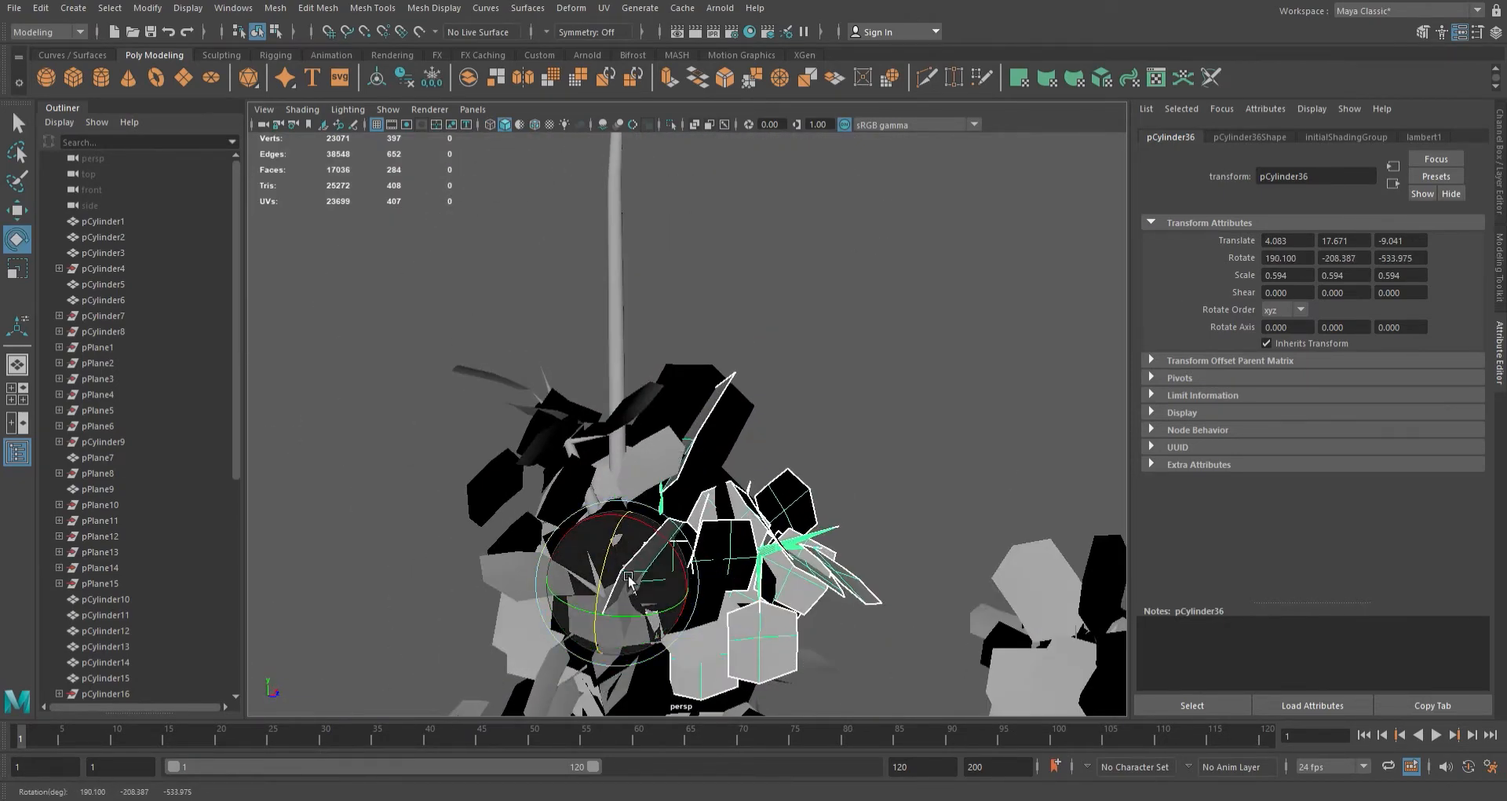
pyautogui.press('w')
pyautogui.keyDown('alt'); pyautogui.moveTo(663, 493); pyautogui.dragTo(743, 405); pyautogui.keyUp('alt')
pyautogui.scroll(-5, 709, 491)
# - Raise the large lowest branch to about Y 4.753 and rotate it to about 34°, -6°, -0.5°
pyautogui.click(794, 501)
pyautogui.scroll(-3, 793, 501)
pyautogui.click(664, 520)
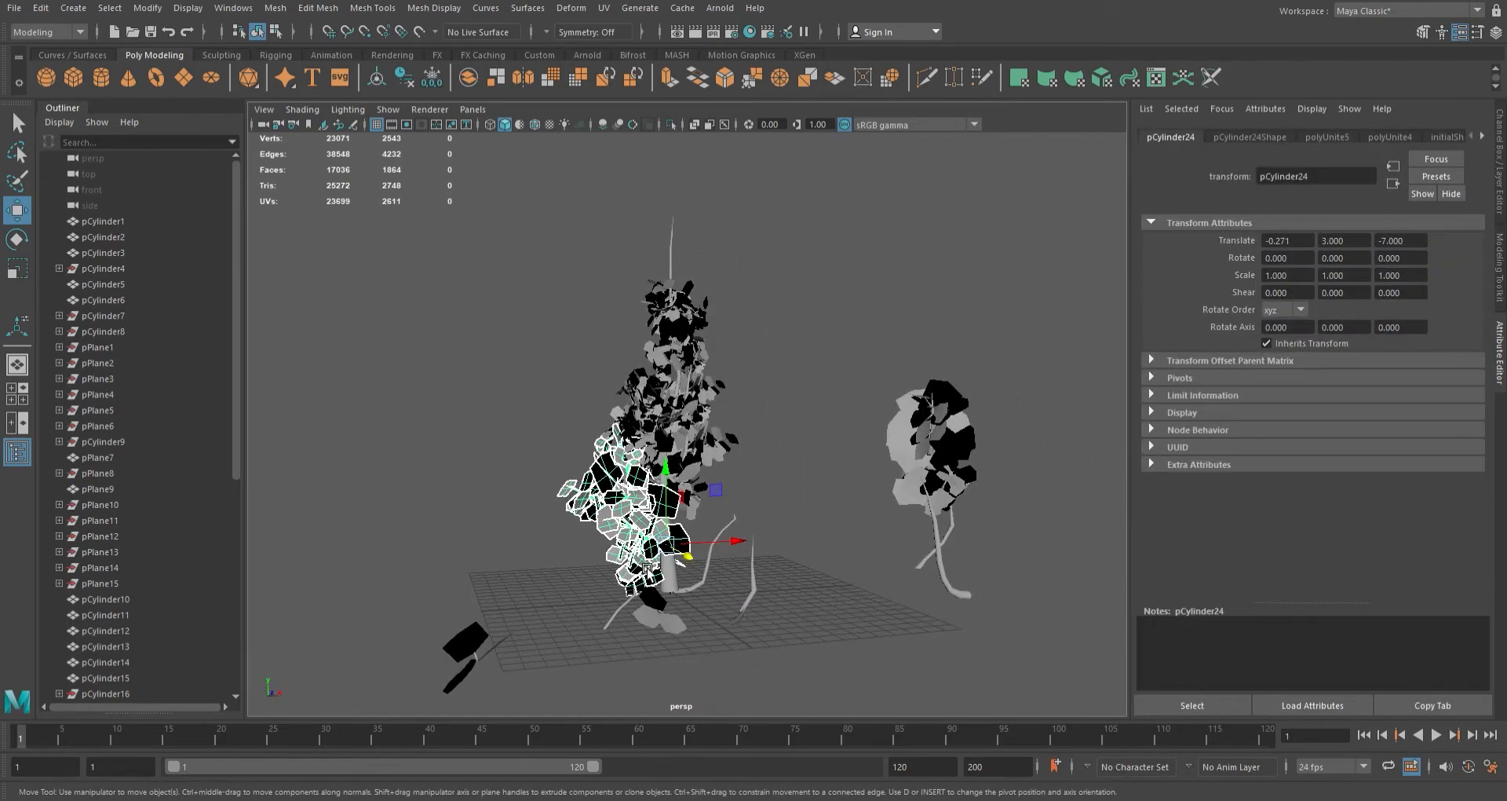
pyautogui.scroll(5, 693, 535)
pyautogui.keyDown('alt'); pyautogui.moveTo(692, 536); pyautogui.dragTo(479, 604); pyautogui.keyUp('alt')
pyautogui.scroll(6, 615, 605)
pyautogui.scroll(-4, 615, 605)
pyautogui.press('e')
pyautogui.moveTo(572, 559); pyautogui.dragTo(761, 438)
pyautogui.press('w')
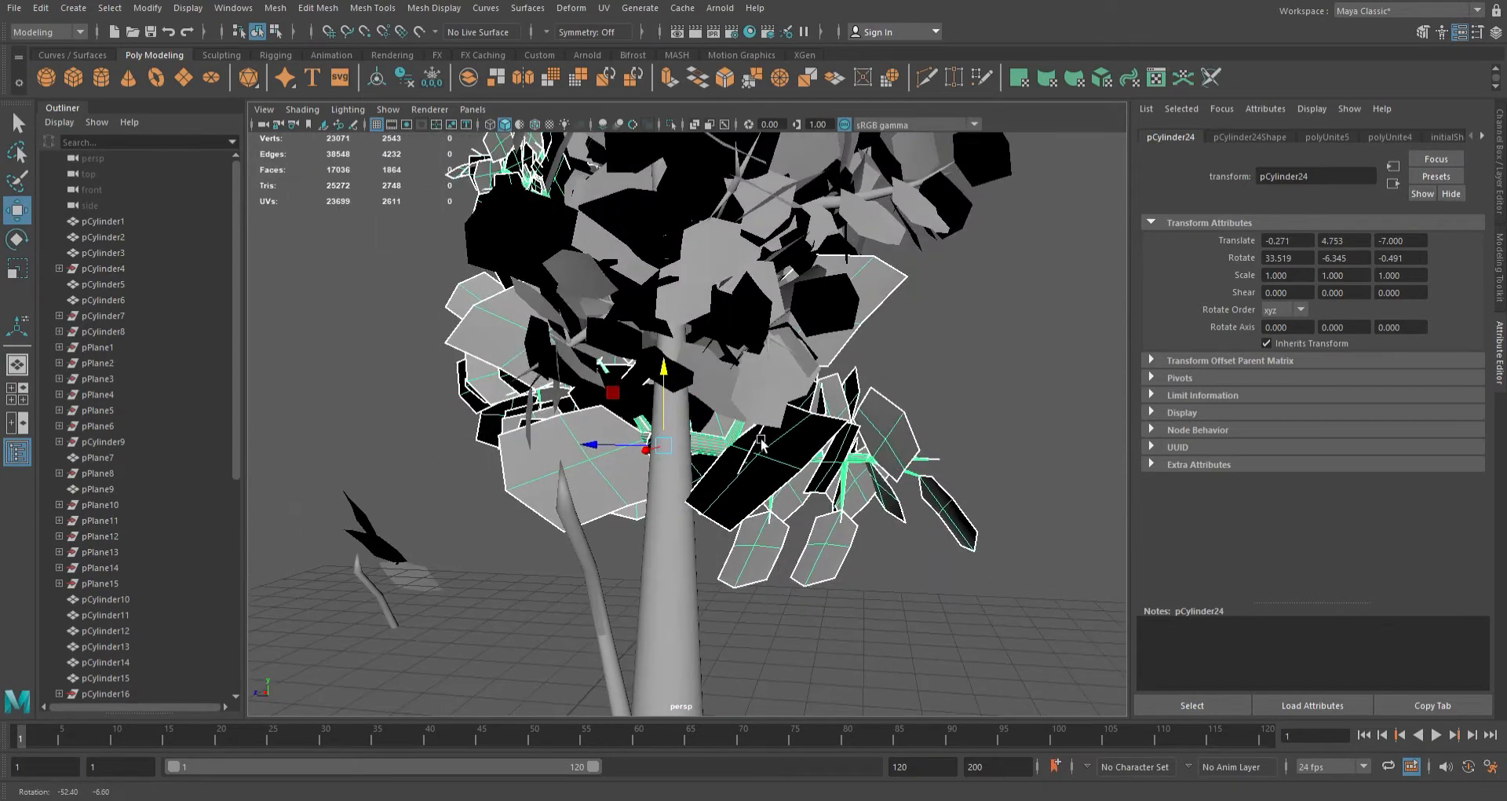
# - Shift the large lowest branch to about Z -7.113 and scale it uniformly to 1.15
pyautogui.moveTo(621, 454); pyautogui.dragTo(712, 448)
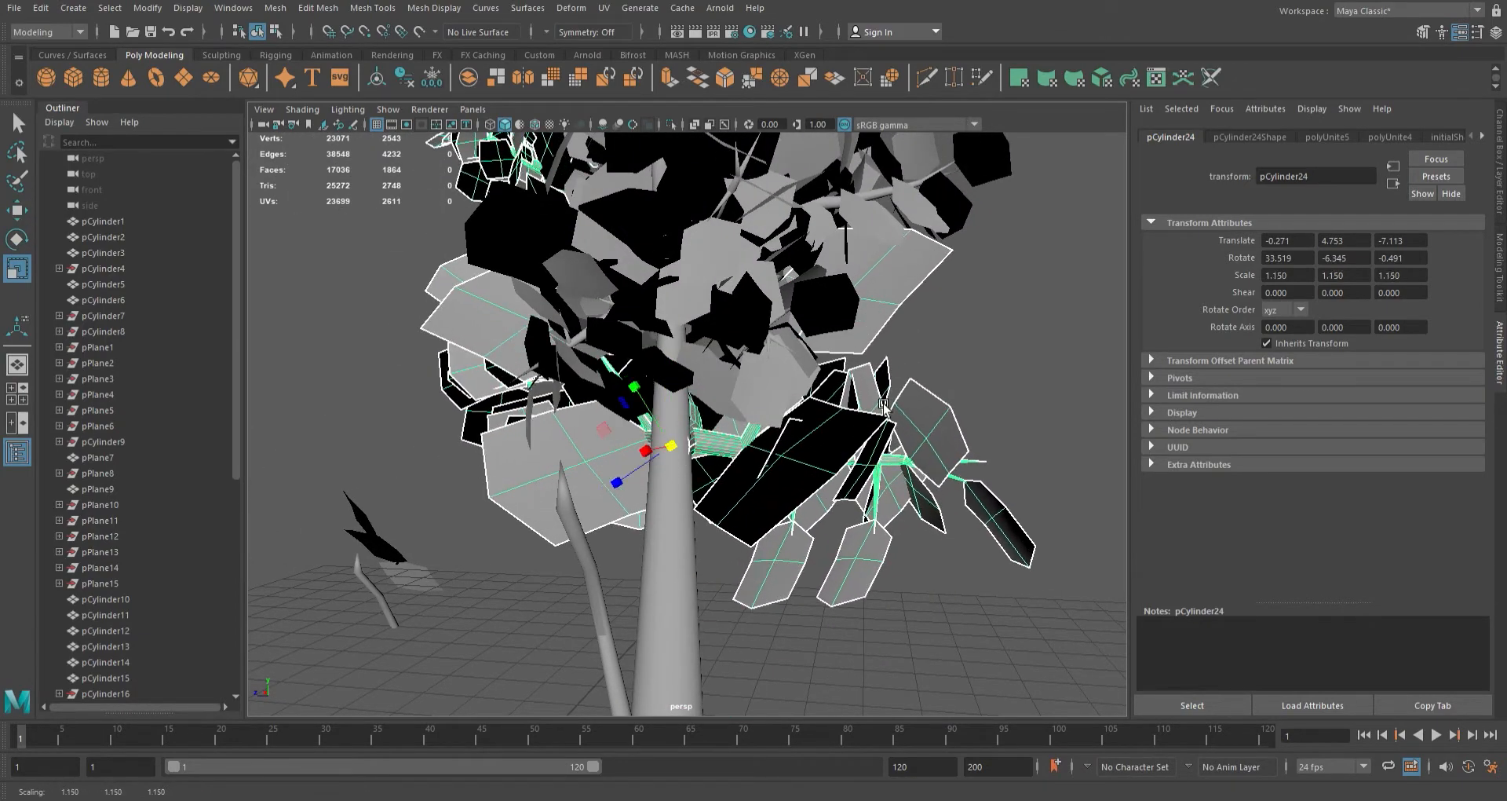
pyautogui.click(930, 377)
pyautogui.scroll(-8, 908, 396)
pyautogui.keyDown('alt'); pyautogui.moveTo(907, 395); pyautogui.dragTo(742, 380); pyautogui.keyUp('alt')
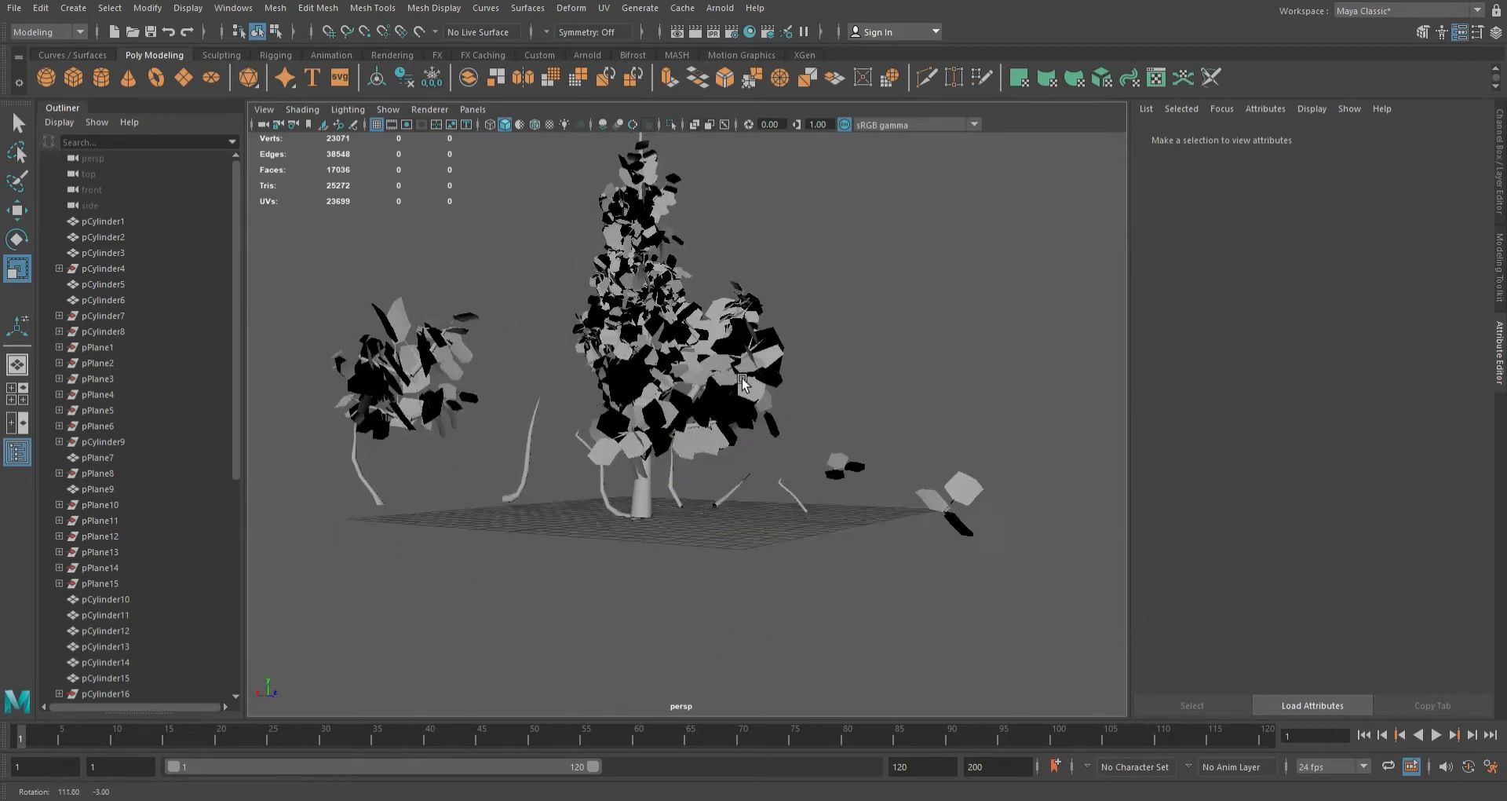
# - Try to bring a leafy branch from the detached cluster over to the trunk, at about 2.838, 14.760, -3.750
pyautogui.click(447, 416)
pyautogui.scroll(5, 504, 531)
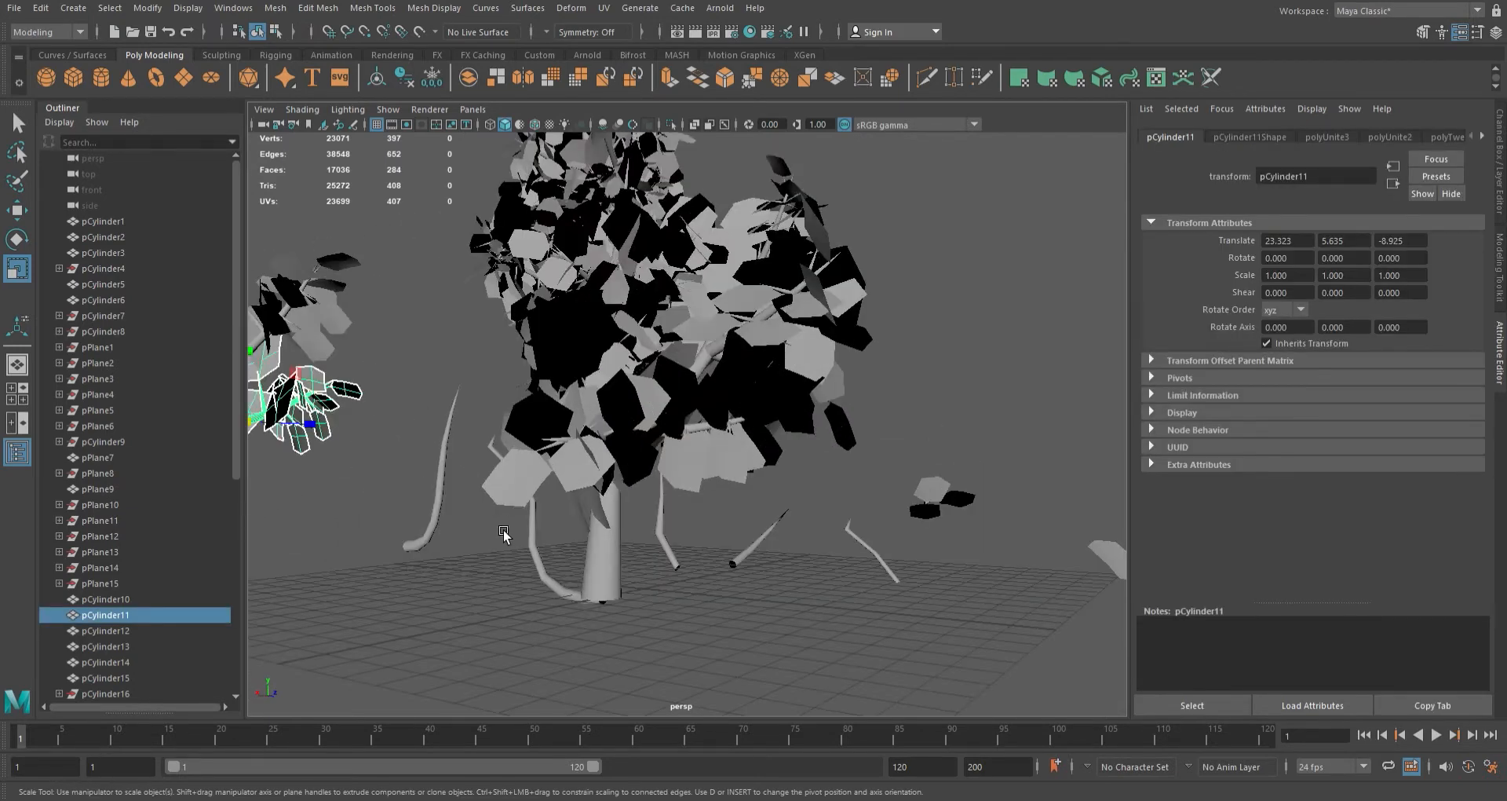
pyautogui.keyDown('alt'); pyautogui.moveTo(505, 531); pyautogui.dragTo(636, 532, button='middle'); pyautogui.keyUp('alt')
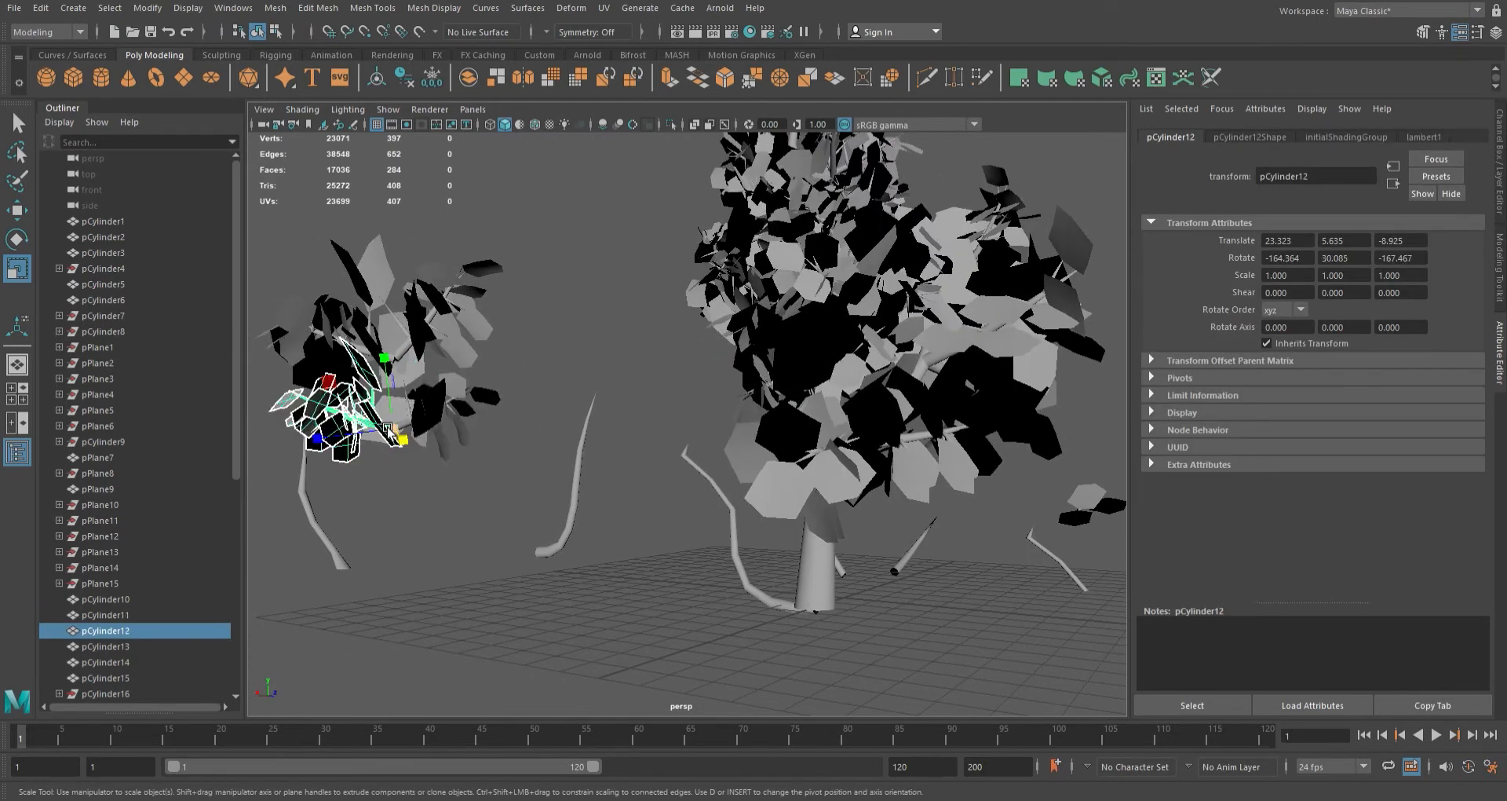
pyautogui.moveTo(395, 429); pyautogui.dragTo(685, 235)
pyautogui.keyDown('alt'); pyautogui.moveTo(685, 235); pyautogui.dragTo(491, 314); pyautogui.keyUp('alt')
pyautogui.keyDown('alt'); pyautogui.moveTo(491, 314); pyautogui.dragTo(542, 418, button='middle'); pyautogui.keyUp('alt')
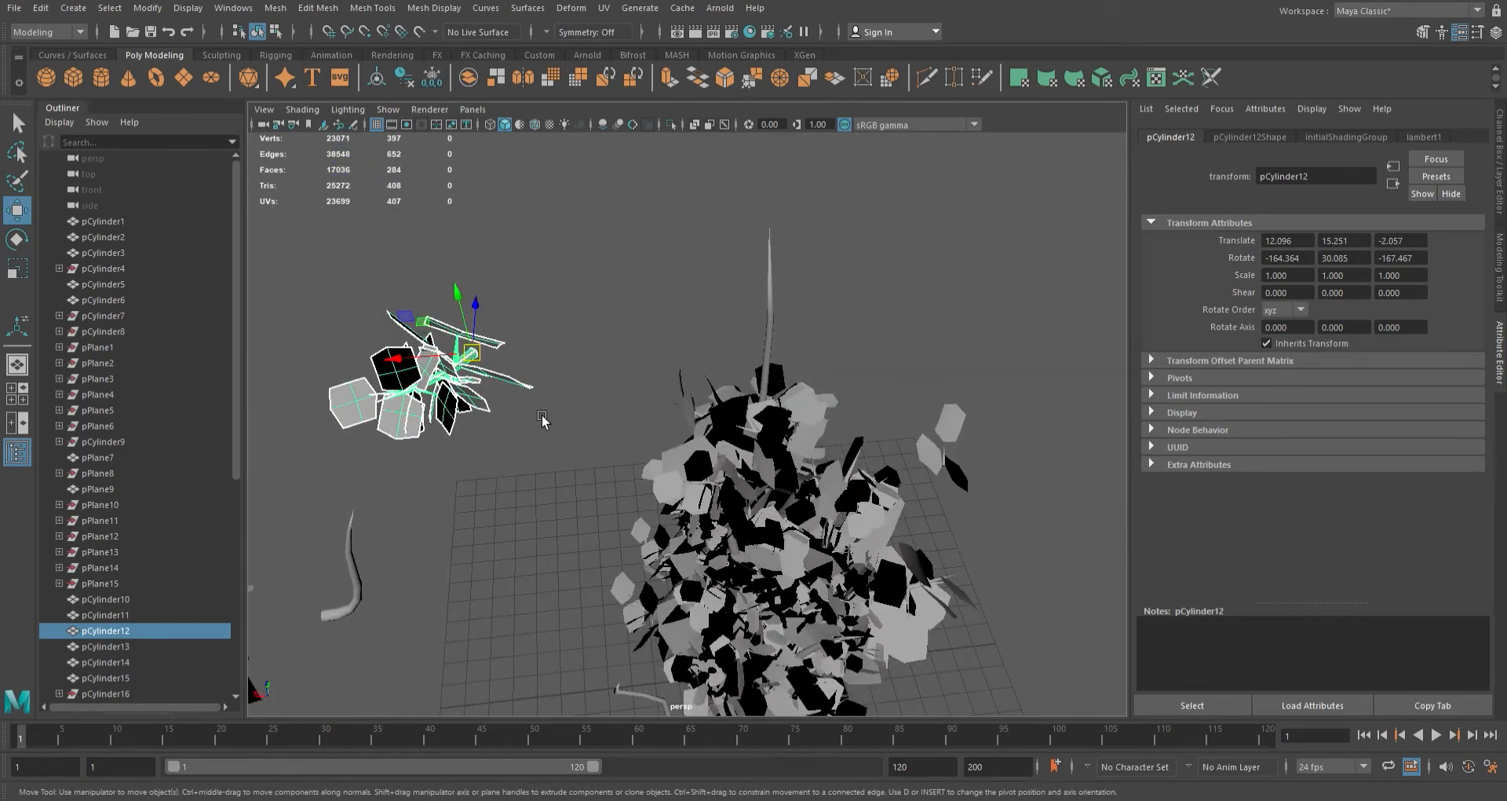
pyautogui.moveTo(785, 387); pyautogui.dragTo(768, 373)
pyautogui.press('space')
pyautogui.press('space')
pyautogui.scroll(-6, 576, 407)
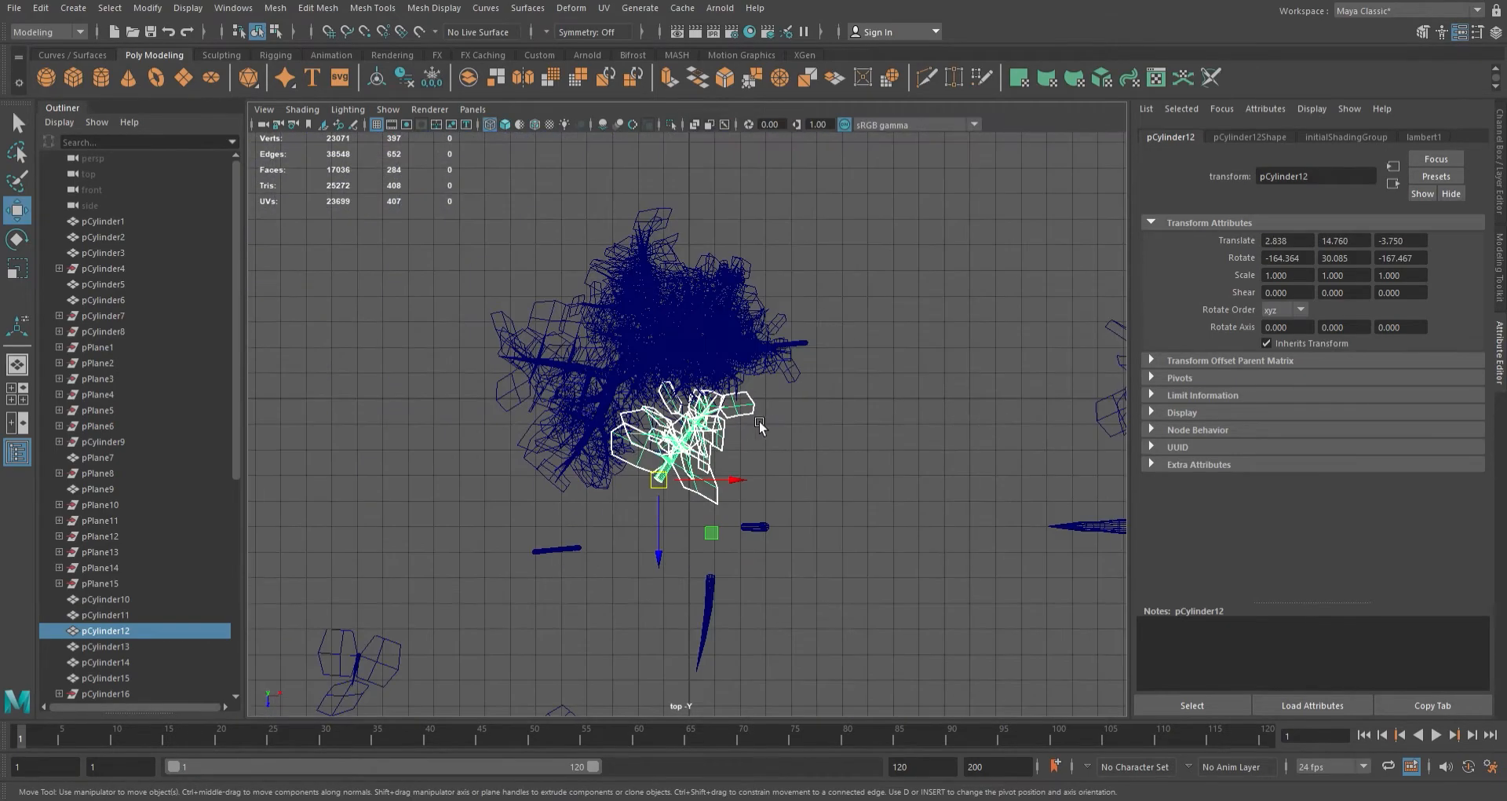
# - Delete the relocated leafy branch and select a short branch near the top of the tree instead
pyautogui.press('space')
pyautogui.press('space')
pyautogui.press('Delete')
pyautogui.click(814, 399)
pyautogui.press('f')
pyautogui.keyDown('alt'); pyautogui.moveTo(827, 402); pyautogui.dragTo(793, 349); pyautogui.keyUp('alt')
# - Duplicate the upper short branch, raise the copy along the trunk and rotate it around the trunk
pyautogui.hotkey('ctrl', 'd')
pyautogui.moveTo(657, 464); pyautogui.dragTo(652, 228)
pyautogui.keyDown('alt'); pyautogui.moveTo(656, 235); pyautogui.dragTo(632, 304); pyautogui.keyUp('alt')
pyautogui.press('w')
pyautogui.keyDown('alt'); pyautogui.moveTo(667, 320); pyautogui.dragTo(673, 536, button='middle'); pyautogui.keyUp('alt')
pyautogui.scroll(5, 674, 536)
pyautogui.moveTo(703, 617)
pyautogui.keyDown('alt'); pyautogui.mouseDown()
pyautogui.moveTo(679, 564)
pyautogui.moveTo(703, 607)
pyautogui.mouseUp(); pyautogui.keyUp('alt')
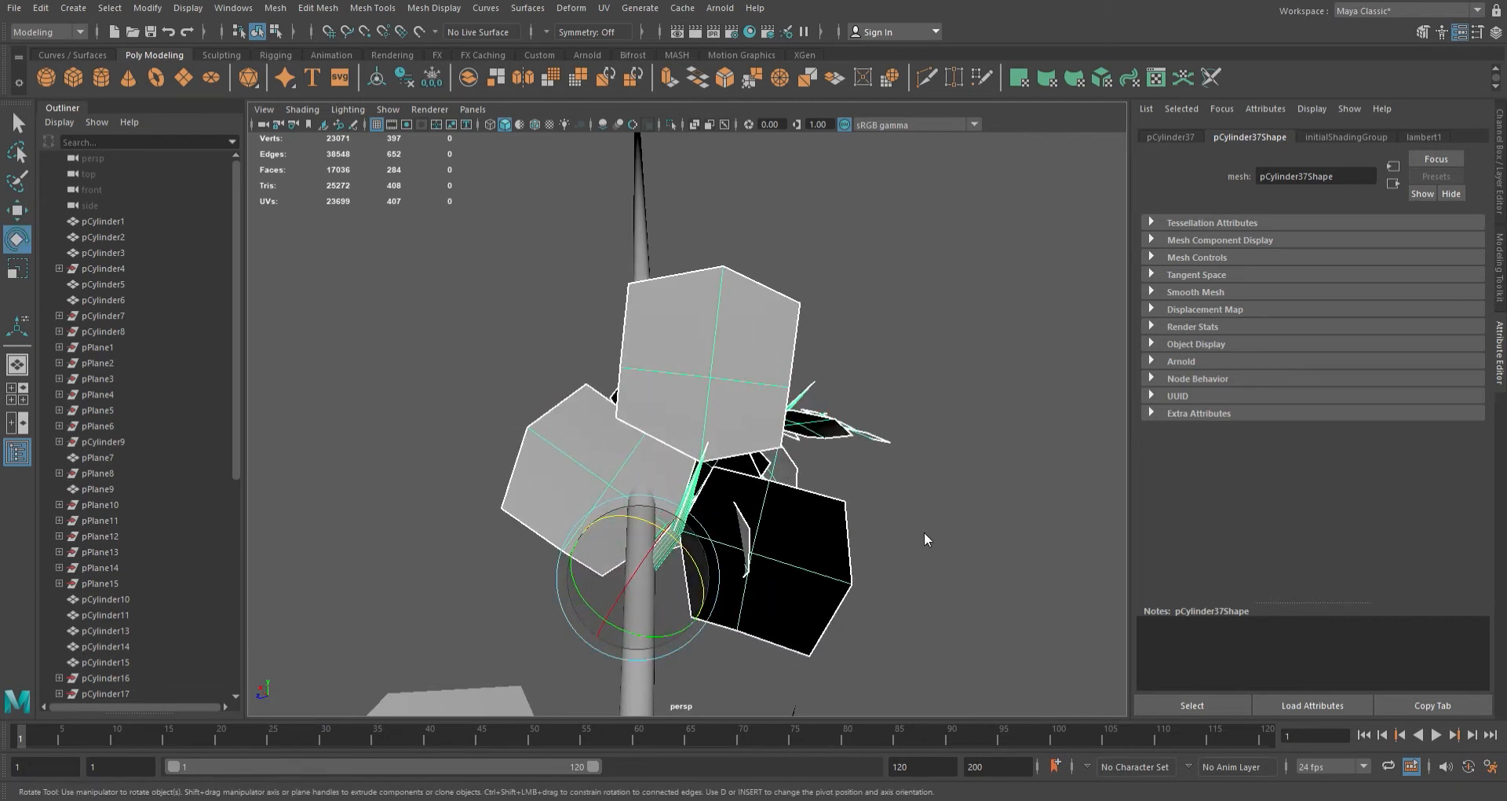
pyautogui.click(964, 287)
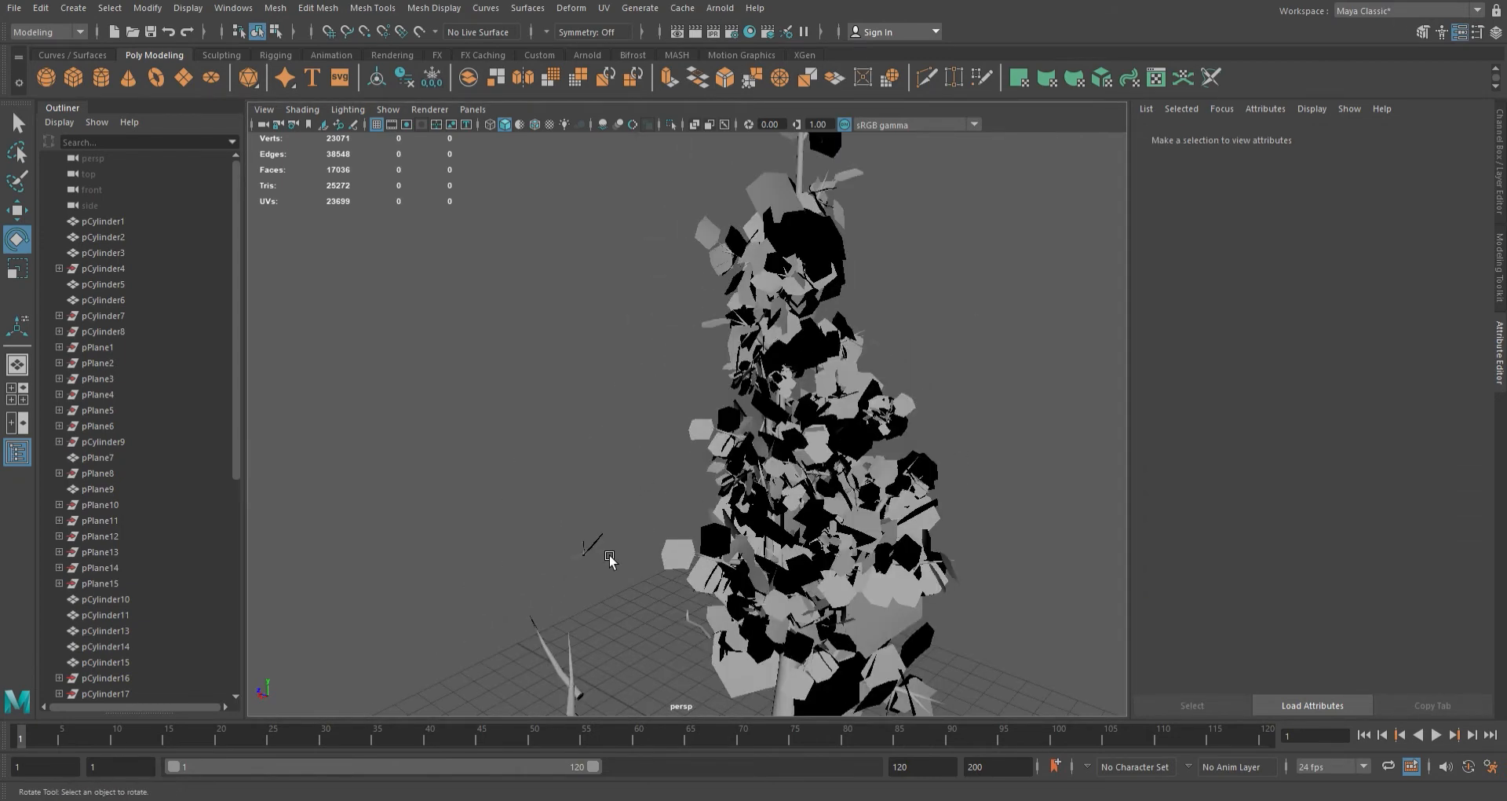
# - Duplicate the small three-leaf twig lying beside the tree and bring the copy to the upper trunk
pyautogui.click(609, 557)
pyautogui.moveTo(609, 484); pyautogui.dragTo(604, 224)
pyautogui.keyDown('alt'); pyautogui.moveTo(596, 235); pyautogui.dragTo(659, 314); pyautogui.keyUp('alt')
pyautogui.keyDown('alt'); pyautogui.moveTo(565, 306); pyautogui.dragTo(691, 424, button='middle'); pyautogui.keyUp('alt')
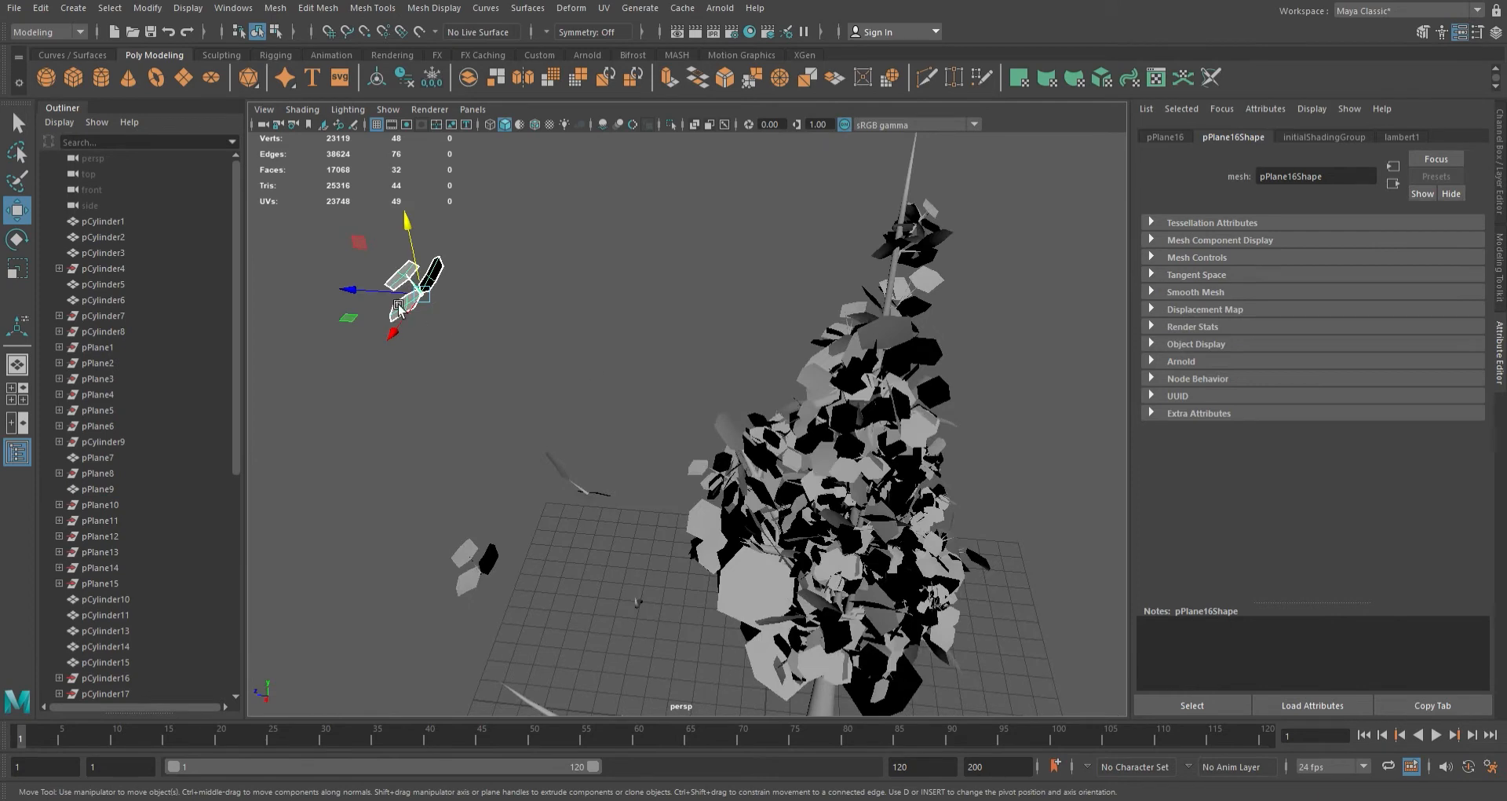
pyautogui.moveTo(819, 283); pyautogui.dragTo(846, 285)
pyautogui.press('f')
pyautogui.keyDown('alt'); pyautogui.moveTo(919, 401); pyautogui.dragTo(778, 424, button='right'); pyautogui.keyUp('alt')
pyautogui.keyDown('alt'); pyautogui.moveTo(777, 424); pyautogui.dragTo(903, 455); pyautogui.keyUp('alt')
pyautogui.keyDown('alt'); pyautogui.moveTo(843, 459); pyautogui.dragTo(655, 470, button='middle'); pyautogui.keyUp('alt')
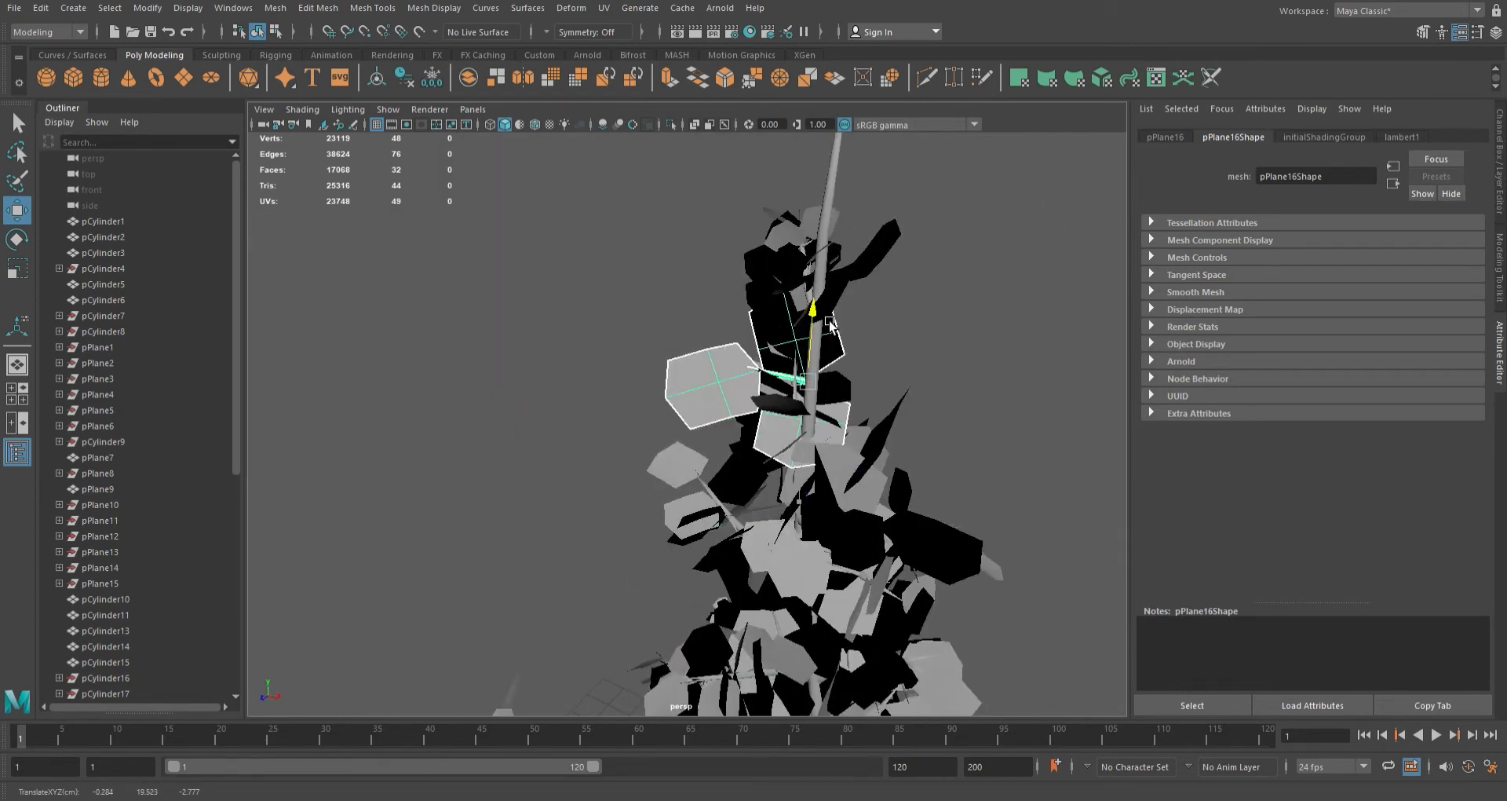
# - Seat the twig's base on the upper trunk at about 0.138, 20.087, -2.112
pyautogui.press('f')
pyautogui.hotkey('ctrl', 'z')
pyautogui.moveTo(824, 470); pyautogui.dragTo(615, 525)
pyautogui.moveTo(716, 525); pyautogui.dragTo(800, 554)
pyautogui.moveTo(699, 562); pyautogui.dragTo(745, 554)
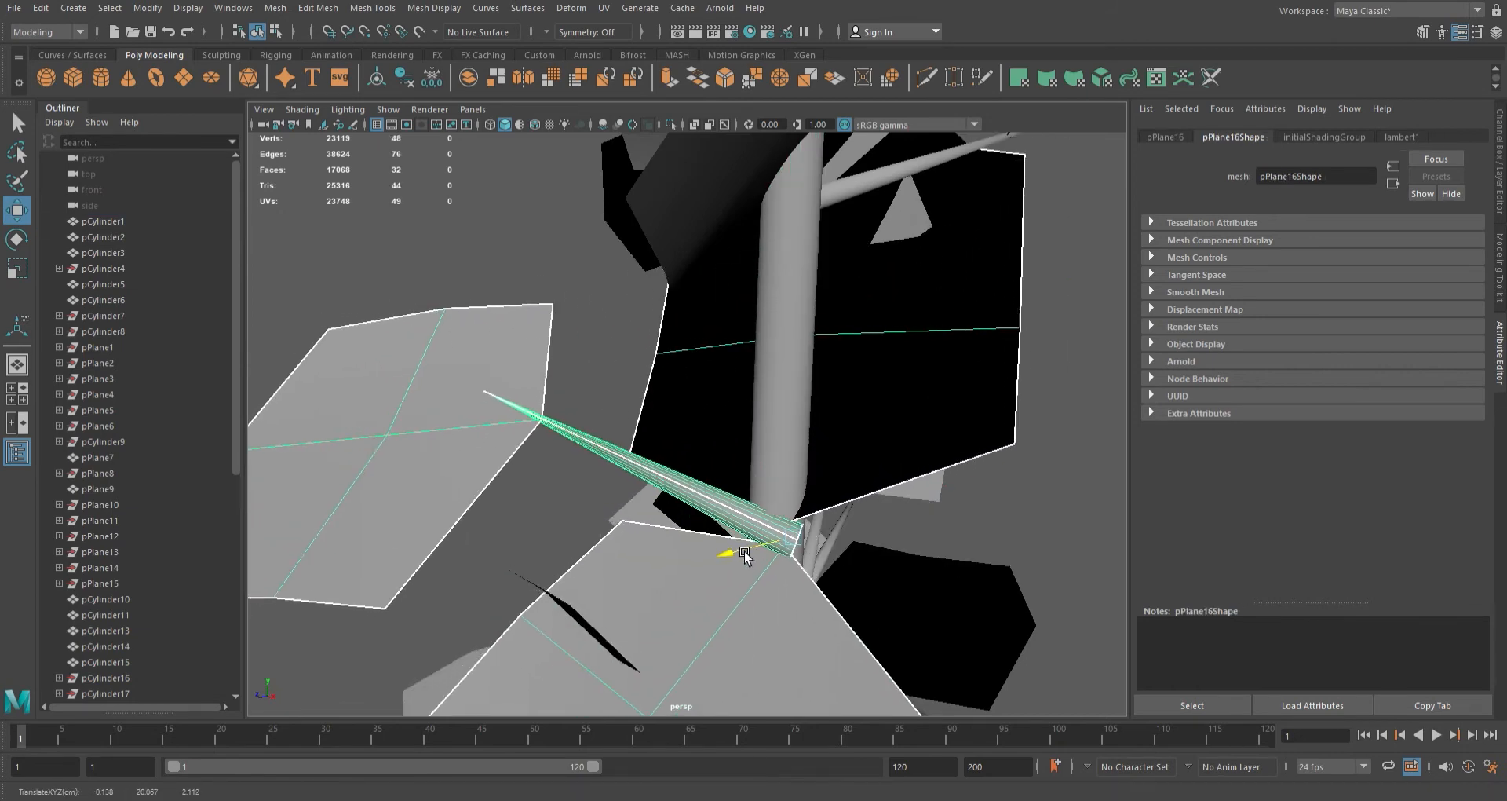
# - Duplicate the leafy twig around the upper trunk and rotate the newest copy to about -110°, -88°, -82°
pyautogui.keyDown('alt'); pyautogui.moveTo(832, 567); pyautogui.dragTo(768, 506); pyautogui.keyUp('alt')
pyautogui.hotkey('ctrl', 'd')
pyautogui.press('e')
pyautogui.press('w')
pyautogui.moveTo(667, 411); pyautogui.dragTo(701, 242)
pyautogui.keyDown('alt'); pyautogui.moveTo(701, 242); pyautogui.dragTo(738, 338); pyautogui.keyUp('alt')
pyautogui.press('e')
pyautogui.moveTo(742, 421); pyautogui.dragTo(589, 432)
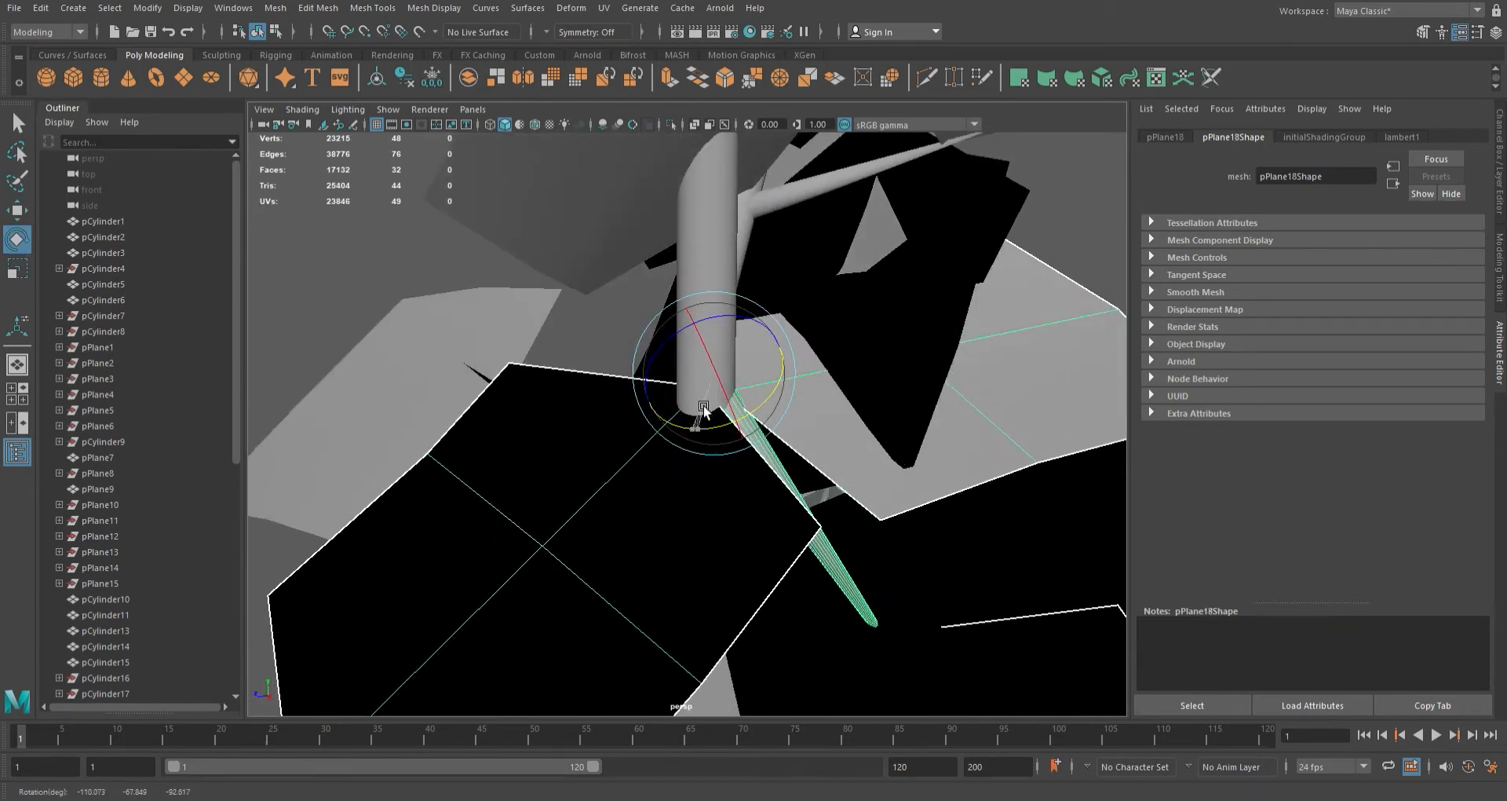
# - Duplicate the leafy twig farther up the trunk and turn the copies to fan out in other directions
pyautogui.moveTo(745, 407); pyautogui.dragTo(713, 368)
pyautogui.keyDown('shift'); pyautogui.moveTo(713, 369); pyautogui.dragTo(720, 250); pyautogui.keyUp('shift')
pyautogui.keyDown('alt'); pyautogui.moveTo(720, 249); pyautogui.dragTo(748, 281); pyautogui.keyUp('alt')
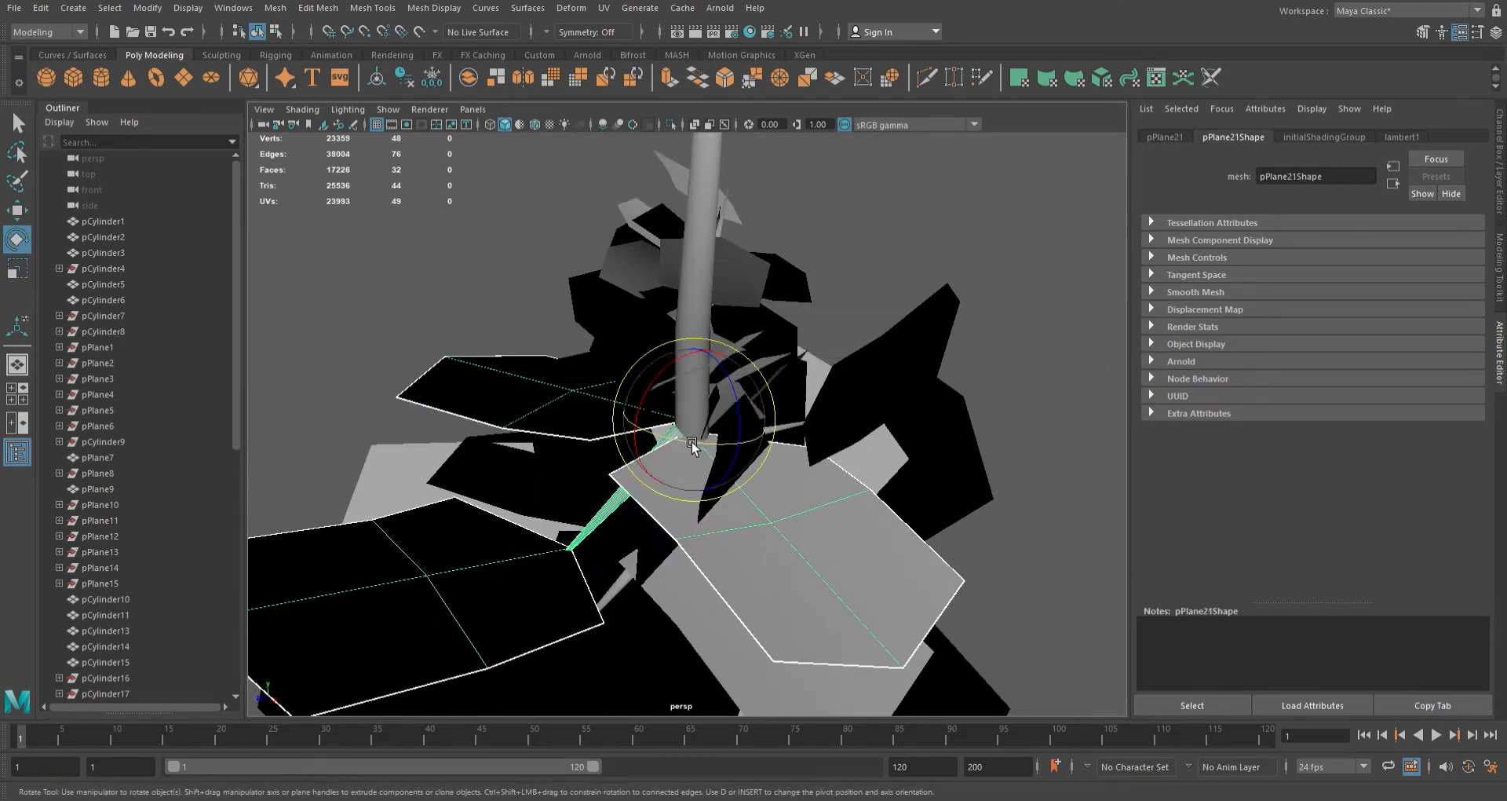
# - Rotate the newest leafy twig outward and align its base with the thin upper trunk, checking in wireframe
pyautogui.keyDown('alt'); pyautogui.moveTo(711, 350); pyautogui.dragTo(658, 390); pyautogui.keyUp('alt')
pyautogui.press('e')
pyautogui.moveTo(652, 235)
pyautogui.mouseDown()
pyautogui.moveTo(733, 223)
pyautogui.moveTo(684, 282)
pyautogui.moveTo(639, 308)
pyautogui.moveTo(633, 343)
pyautogui.moveTo(633, 314)
pyautogui.moveTo(666, 342)
pyautogui.moveTo(664, 361)
pyautogui.mouseUp()
pyautogui.press('4')
pyautogui.press('5')
pyautogui.moveTo(664, 361)
pyautogui.keyDown('alt'); pyautogui.mouseDown()
pyautogui.moveTo(615, 548)
pyautogui.moveTo(750, 360)
pyautogui.moveTo(670, 364)
pyautogui.moveTo(805, 390)
pyautogui.mouseUp(); pyautogui.keyUp('alt')
pyautogui.press('4')
pyautogui.press('w')
pyautogui.press('5')
# - Duplicate a leafy twig toward the trunk's tip and scale the copy down to about 0.371
pyautogui.scroll(-10, 818, 406)
pyautogui.keyDown('alt'); pyautogui.moveTo(875, 458); pyautogui.dragTo(706, 432); pyautogui.keyUp('alt')
pyautogui.click(723, 480)
pyautogui.scroll(6, 723, 480)
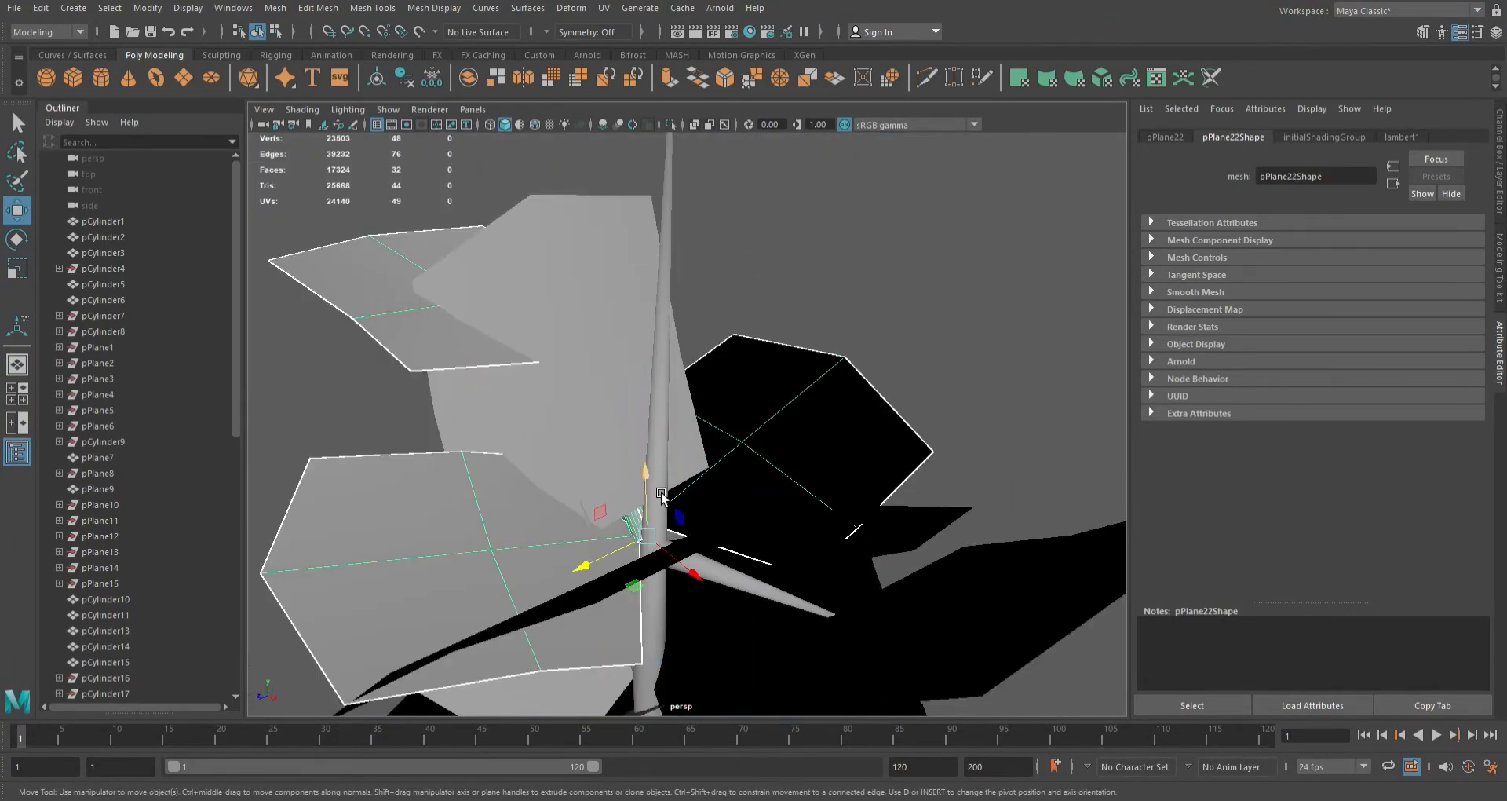
pyautogui.keyDown('shift'); pyautogui.moveTo(650, 479); pyautogui.dragTo(713, 169); pyautogui.keyUp('shift')
pyautogui.moveTo(685, 262); pyautogui.dragTo(318, 370)
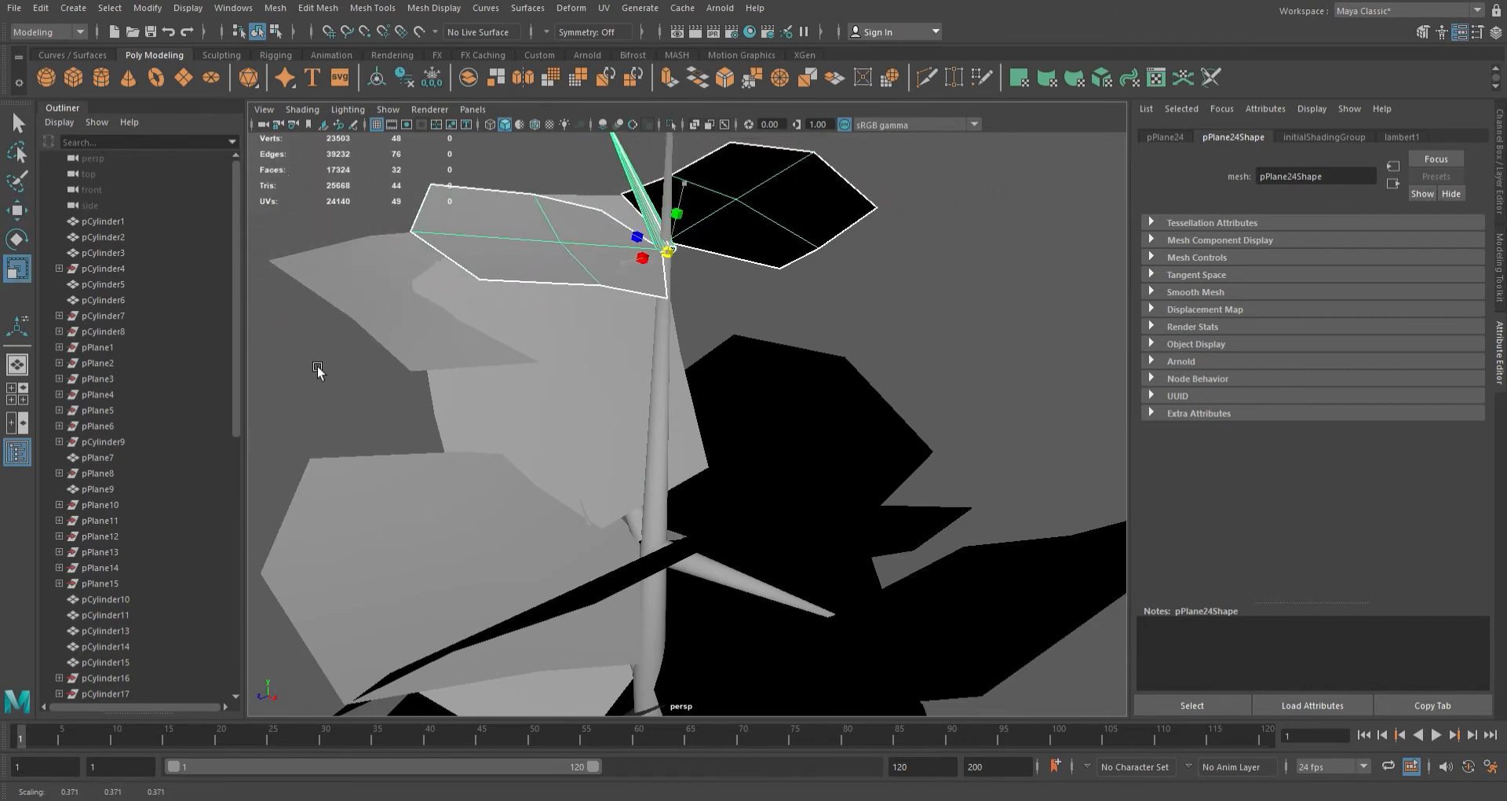
# - Add smaller leafy twig copies up to the very tip of the trunk, scaling and positioning each one
pyautogui.moveTo(723, 219); pyautogui.dragTo(659, 315)
pyautogui.press('w')
pyautogui.keyDown('alt'); pyautogui.moveTo(659, 315); pyautogui.dragTo(637, 407, button='middle'); pyautogui.keyUp('alt')
pyautogui.moveTo(638, 406)
pyautogui.keyDown('alt'); pyautogui.mouseDown(button='right')
pyautogui.moveTo(683, 406)
pyautogui.moveTo(642, 434)
pyautogui.mouseUp(button='right'); pyautogui.keyUp('alt')
pyautogui.press('r')
pyautogui.moveTo(639, 434); pyautogui.dragTo(624, 428)
pyautogui.press('w')
pyautogui.keyDown('alt'); pyautogui.moveTo(778, 503); pyautogui.dragTo(734, 413); pyautogui.keyUp('alt')
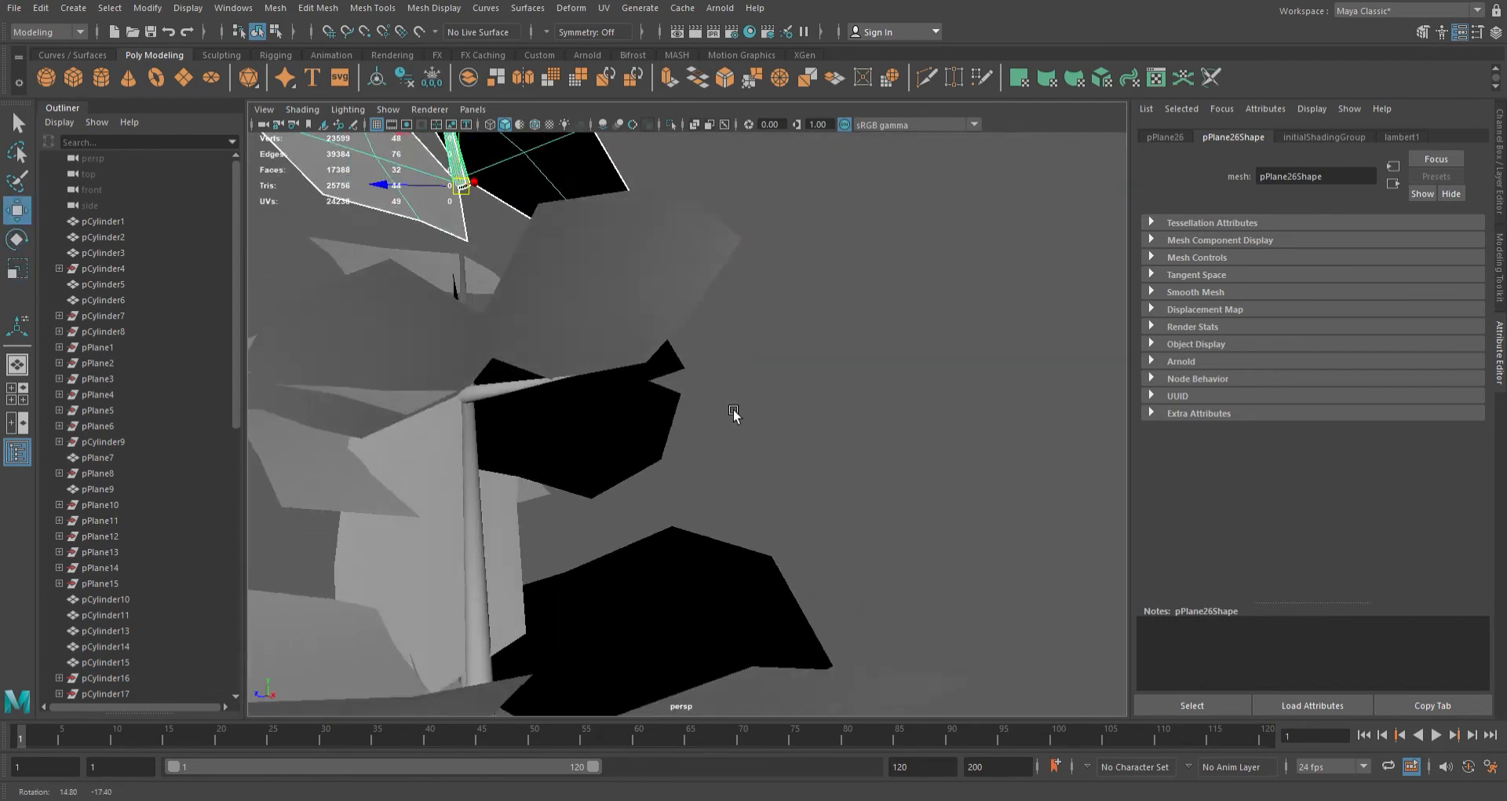
# - Fill the gap below the tip with another leafy twig copy, placed on the trunk and rotated outward
pyautogui.keyDown('alt'); pyautogui.moveTo(683, 189); pyautogui.dragTo(771, 252, button='middle'); pyautogui.keyUp('alt')
pyautogui.click(771, 252)
pyautogui.scroll(-5, 771, 253)
pyautogui.keyDown('alt'); pyautogui.moveTo(793, 267); pyautogui.dragTo(711, 251); pyautogui.keyUp('alt')
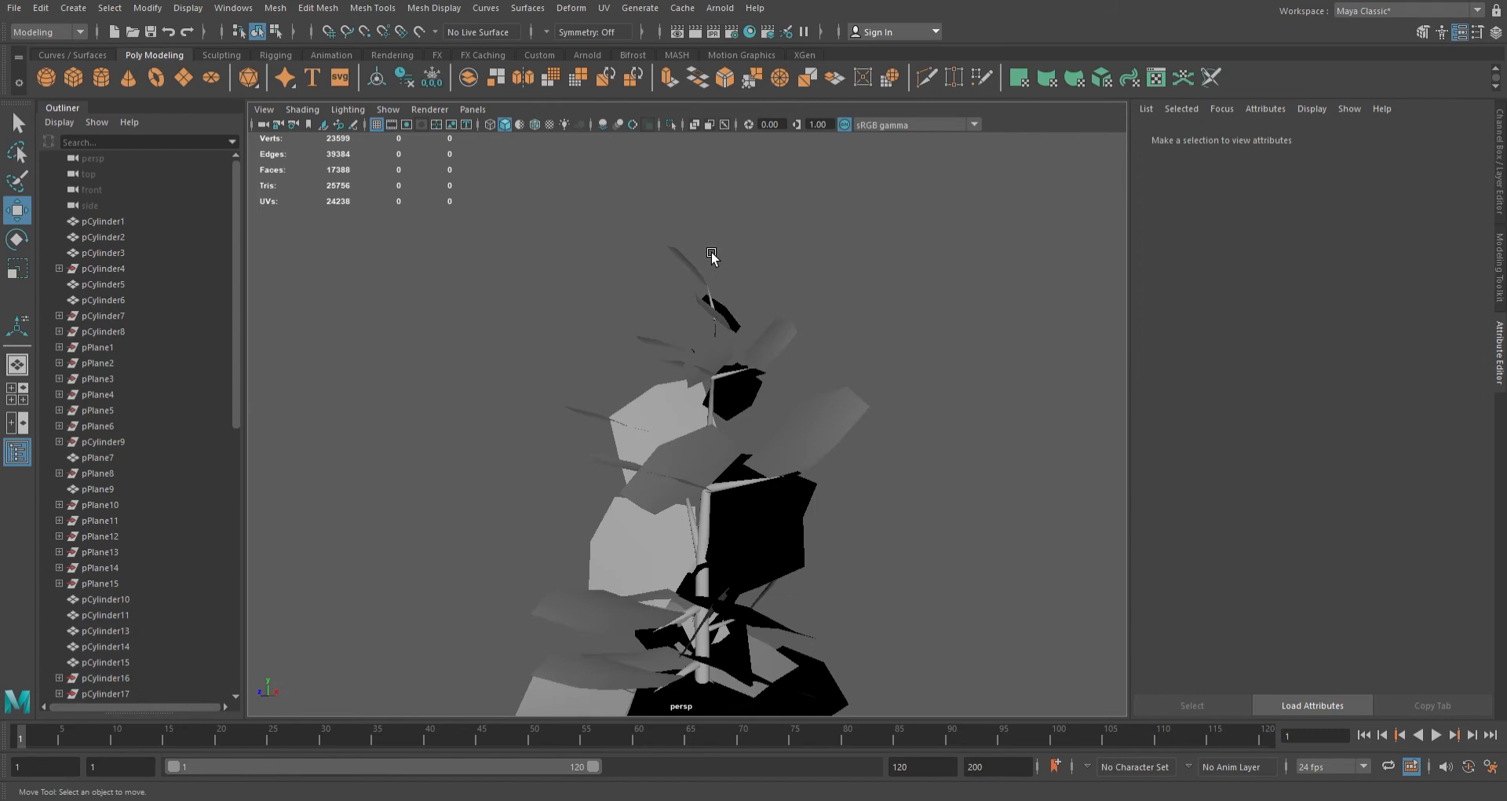
pyautogui.scroll(5, 712, 251)
pyautogui.keyDown('alt'); pyautogui.moveTo(711, 251); pyautogui.dragTo(767, 380, button='middle'); pyautogui.keyUp('alt')
pyautogui.click(778, 348)
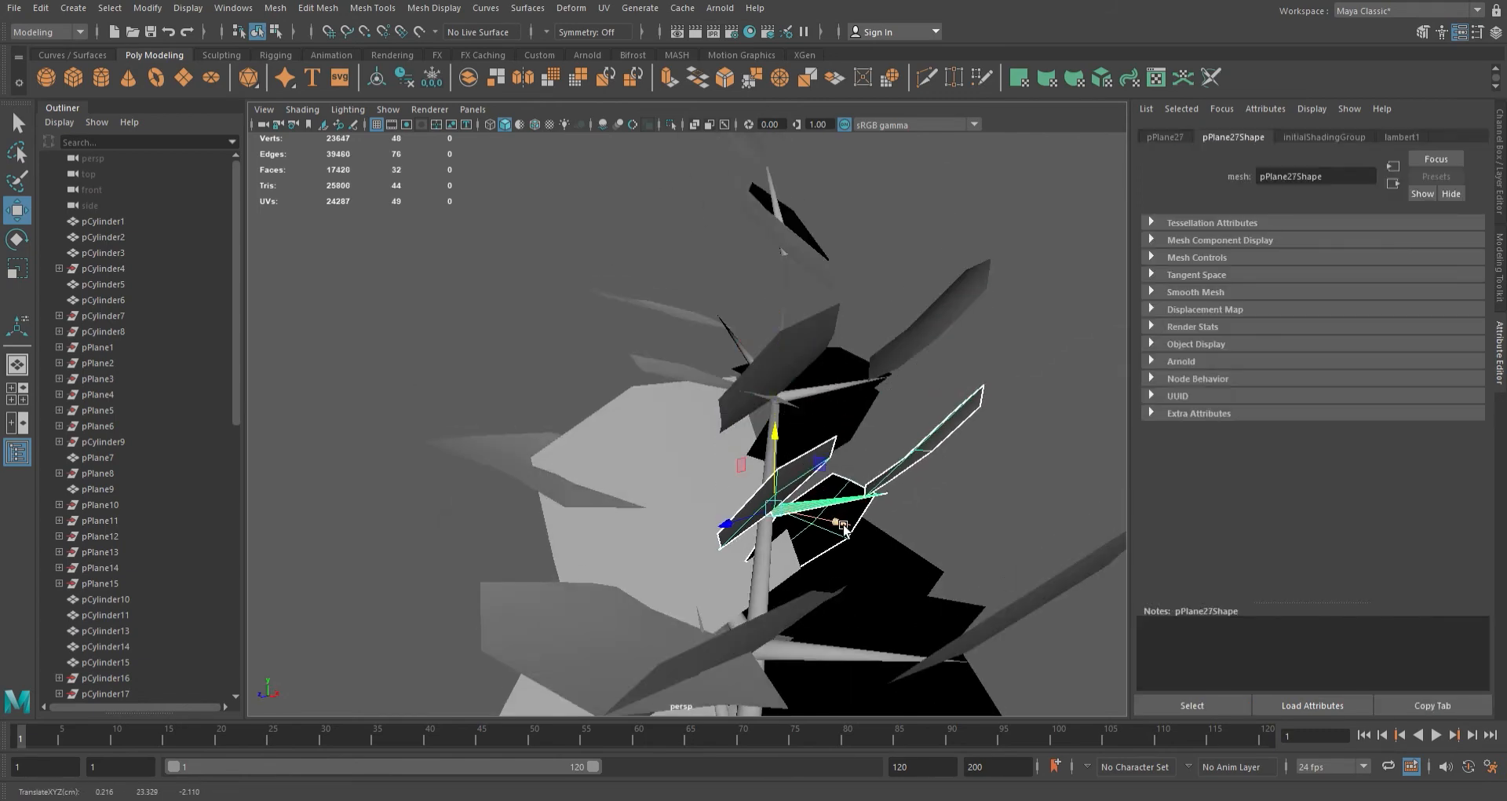
pyautogui.press('e')
pyautogui.moveTo(797, 441); pyautogui.dragTo(848, 436)
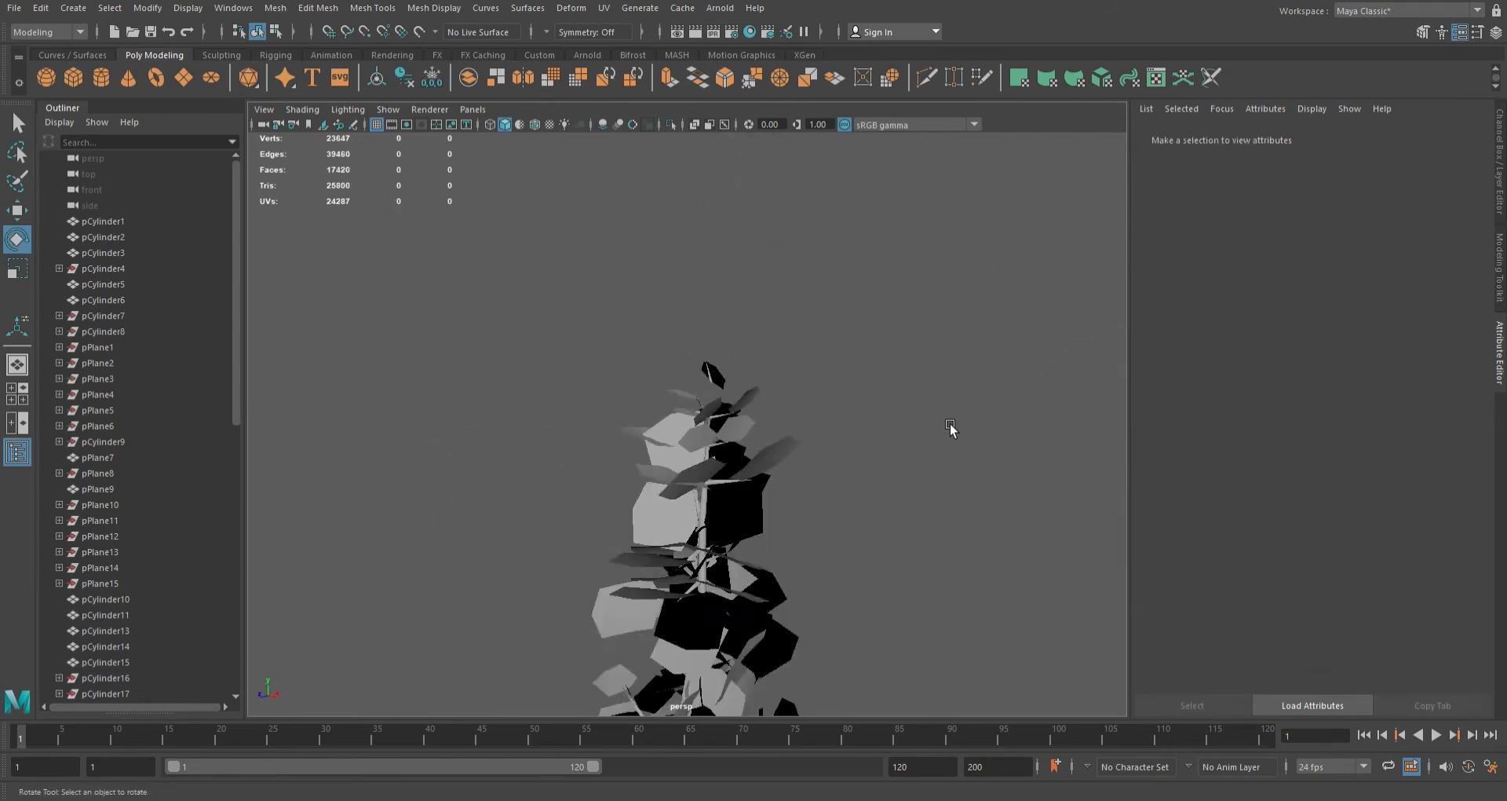
# - Move the bare spare branches away from the tree along the X axis
pyautogui.keyDown('alt'); pyautogui.moveTo(950, 423); pyautogui.dragTo(812, 478); pyautogui.keyUp('alt')
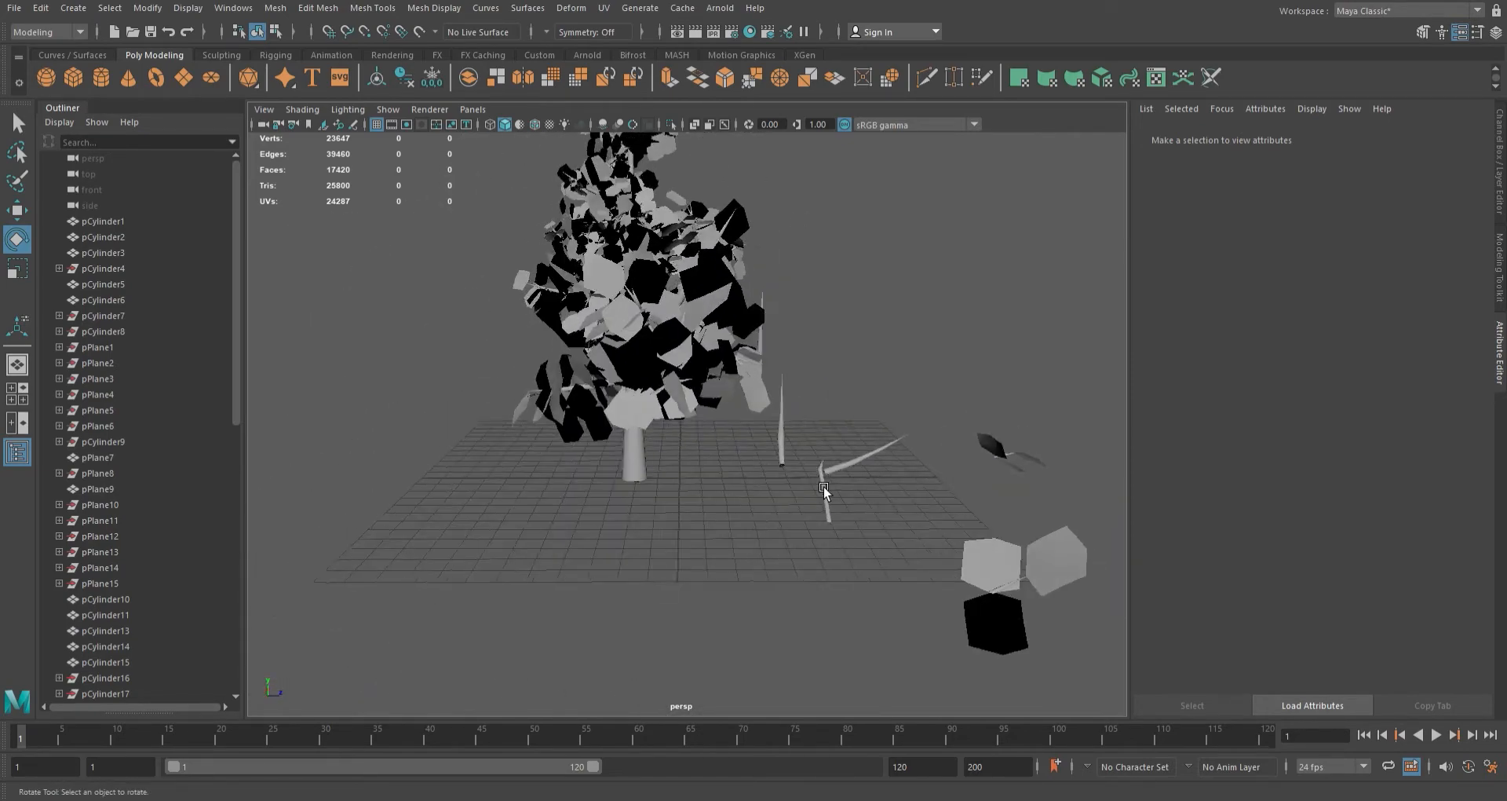
pyautogui.keyDown('alt'); pyautogui.moveTo(813, 478); pyautogui.dragTo(681, 355, button='middle'); pyautogui.keyUp('alt')
pyautogui.press('w')
pyautogui.moveTo(681, 346); pyautogui.dragTo(875, 469)
pyautogui.scroll(-4, 634, 487)
pyautogui.click(787, 380)
pyautogui.moveTo(835, 407); pyautogui.dragTo(1019, 409)
pyautogui.moveTo(683, 165); pyautogui.dragTo(838, 372)
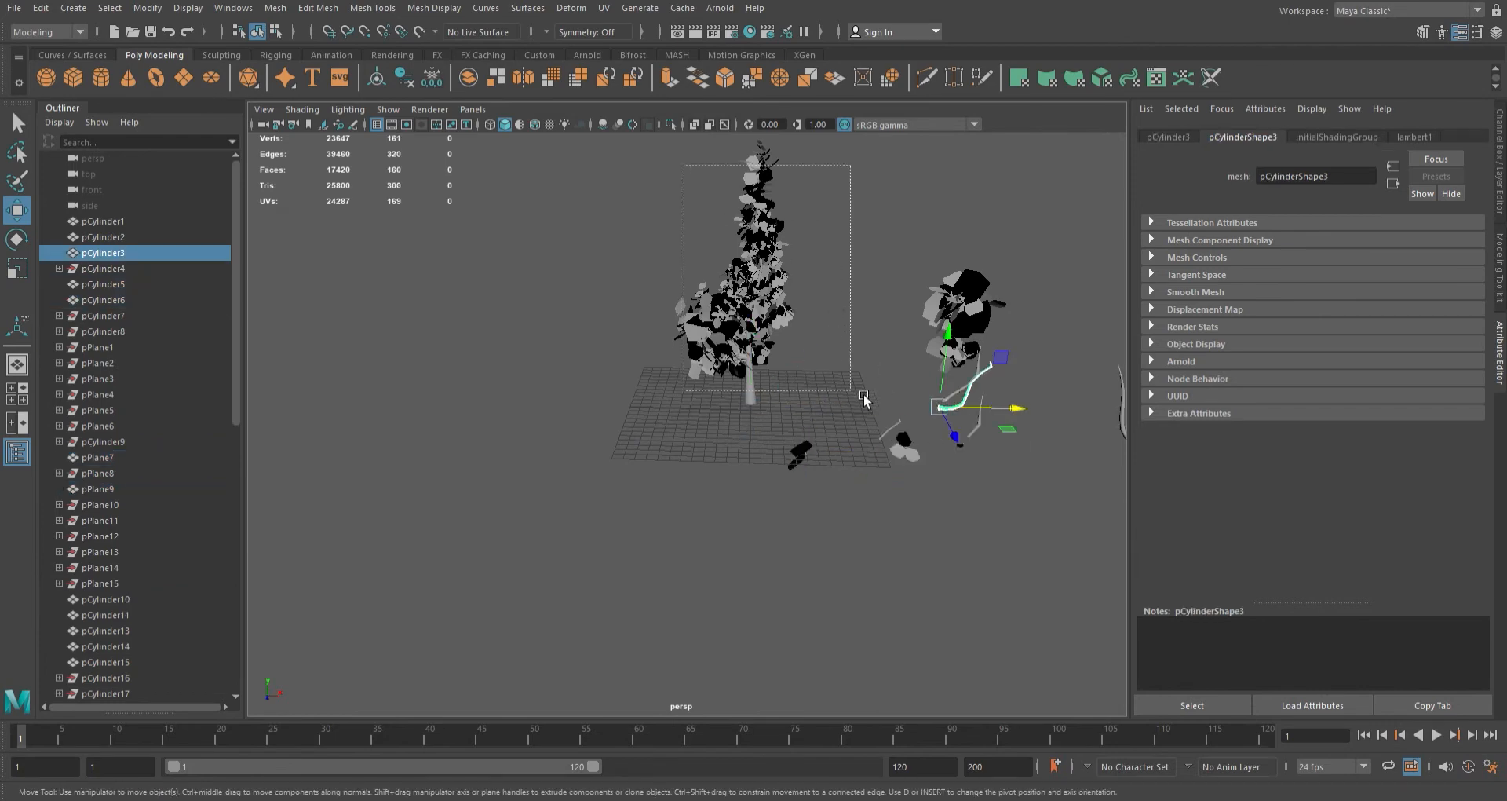
pyautogui.click(694, 323)
pyautogui.keyDown('alt'); pyautogui.moveTo(694, 323); pyautogui.dragTo(803, 399, button='right'); pyautogui.keyUp('alt')
pyautogui.press('e')
pyautogui.moveTo(903, 212); pyautogui.dragTo(913, 169)
pyautogui.click(954, 302)
pyautogui.keyDown('alt'); pyautogui.moveTo(954, 302); pyautogui.dragTo(897, 467, button='middle'); pyautogui.keyUp('alt')
pyautogui.hotkey('ctrl', 'z')
pyautogui.moveTo(893, 453)
pyautogui.keyDown('alt'); pyautogui.mouseDown()
pyautogui.moveTo(909, 427)
pyautogui.moveTo(840, 404)
pyautogui.moveTo(887, 431)
pyautogui.mouseUp(); pyautogui.keyUp('alt')
# - Select the whole tree with its trunk, branches and leafy twigs, leaving the spare parts unselected
pyautogui.click(706, 474)
pyautogui.keyDown('alt'); pyautogui.moveTo(707, 475); pyautogui.dragTo(667, 606); pyautogui.keyUp('alt')
pyautogui.scroll(-3, 818, 521)
pyautogui.click(680, 563)
pyautogui.press('f')
pyautogui.click(776, 474)
pyautogui.scroll(-4, 775, 474)
pyautogui.click(653, 313)
pyautogui.press('w')
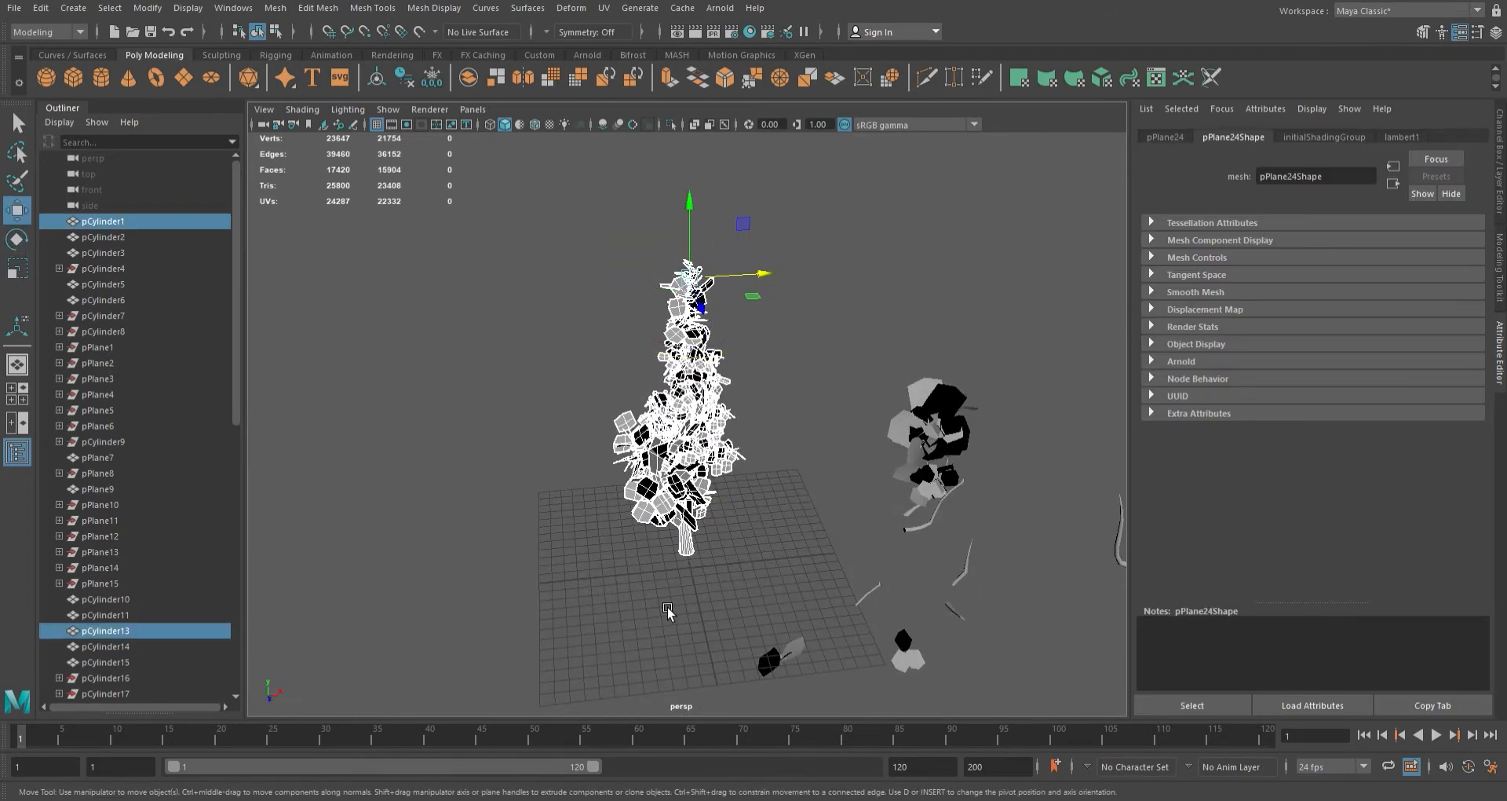
# - Reselect the complete tree and switch to component selection
pyautogui.click(667, 606)
pyautogui.moveTo(555, 208); pyautogui.dragTo(743, 539)
pyautogui.click(274, 32)
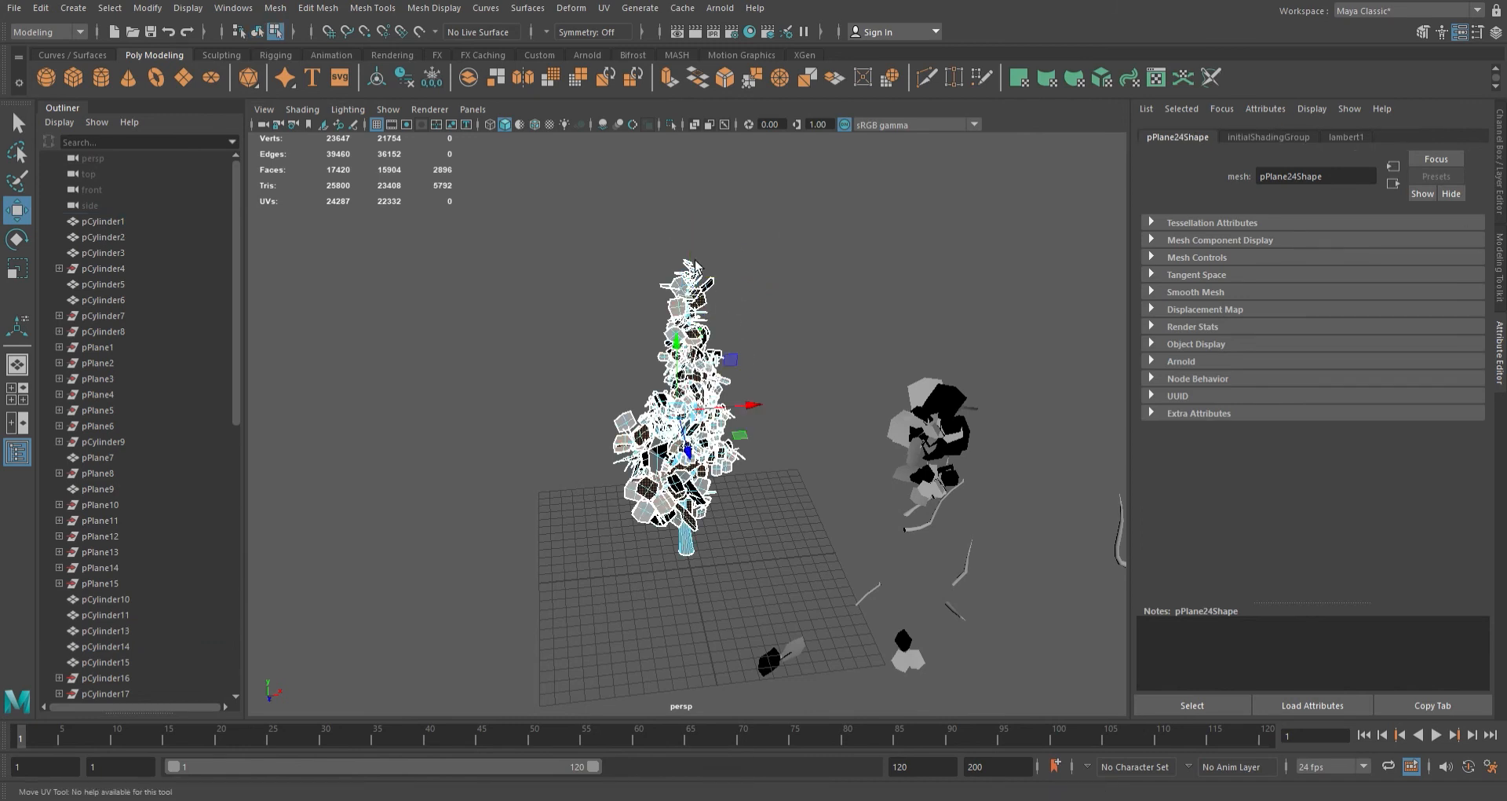
# - Try to select the leaf faces across the whole tree, leaving the trunk and branches unselected
pyautogui.moveTo(667, 216); pyautogui.dragTo(816, 443)
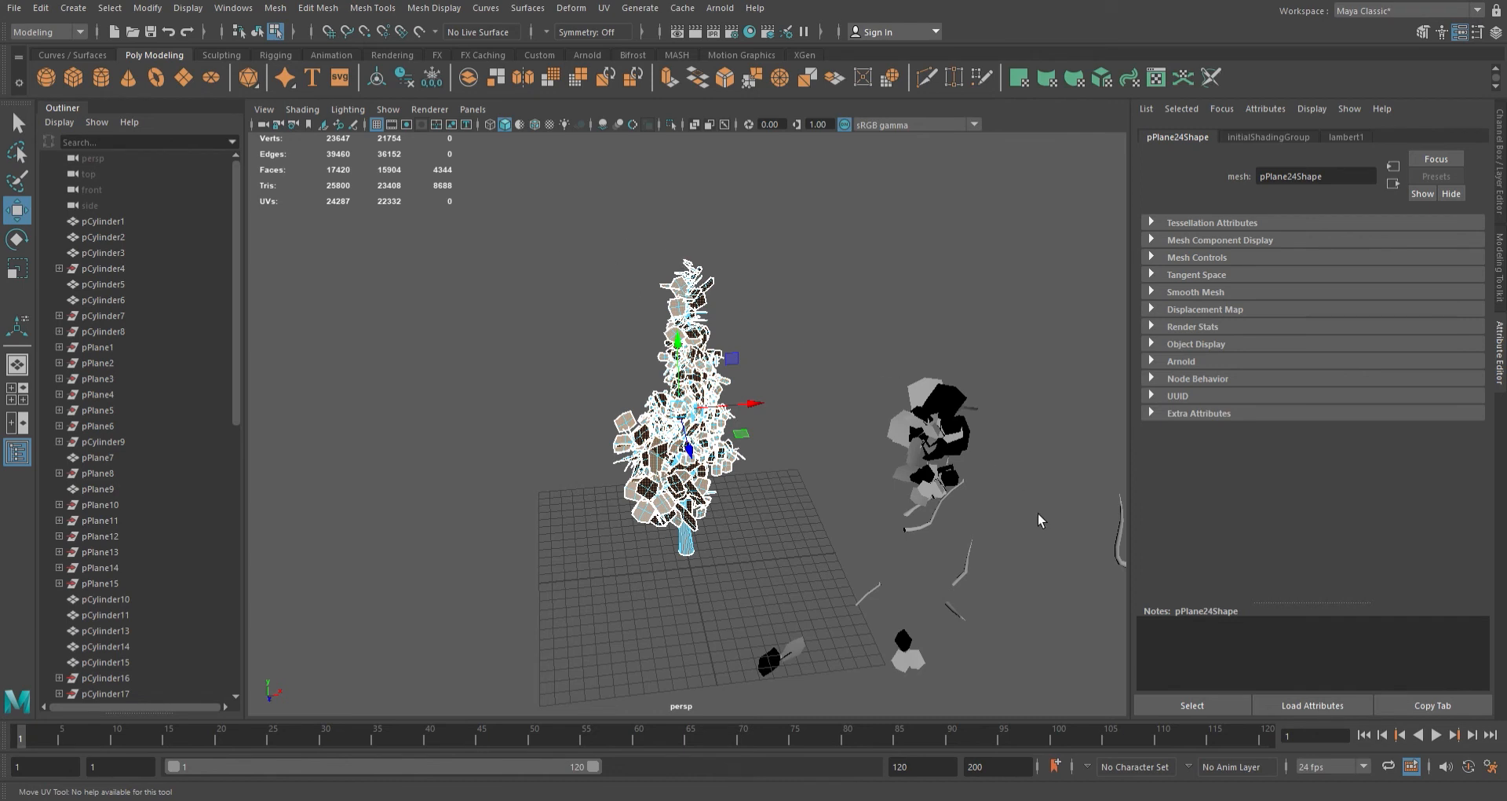
pyautogui.hotkey('ctrl', 'z')
pyautogui.hotkey('ctrl', 'z')
pyautogui.hotkey('ctrl', 'z')
pyautogui.hotkey('ctrl', 'z')
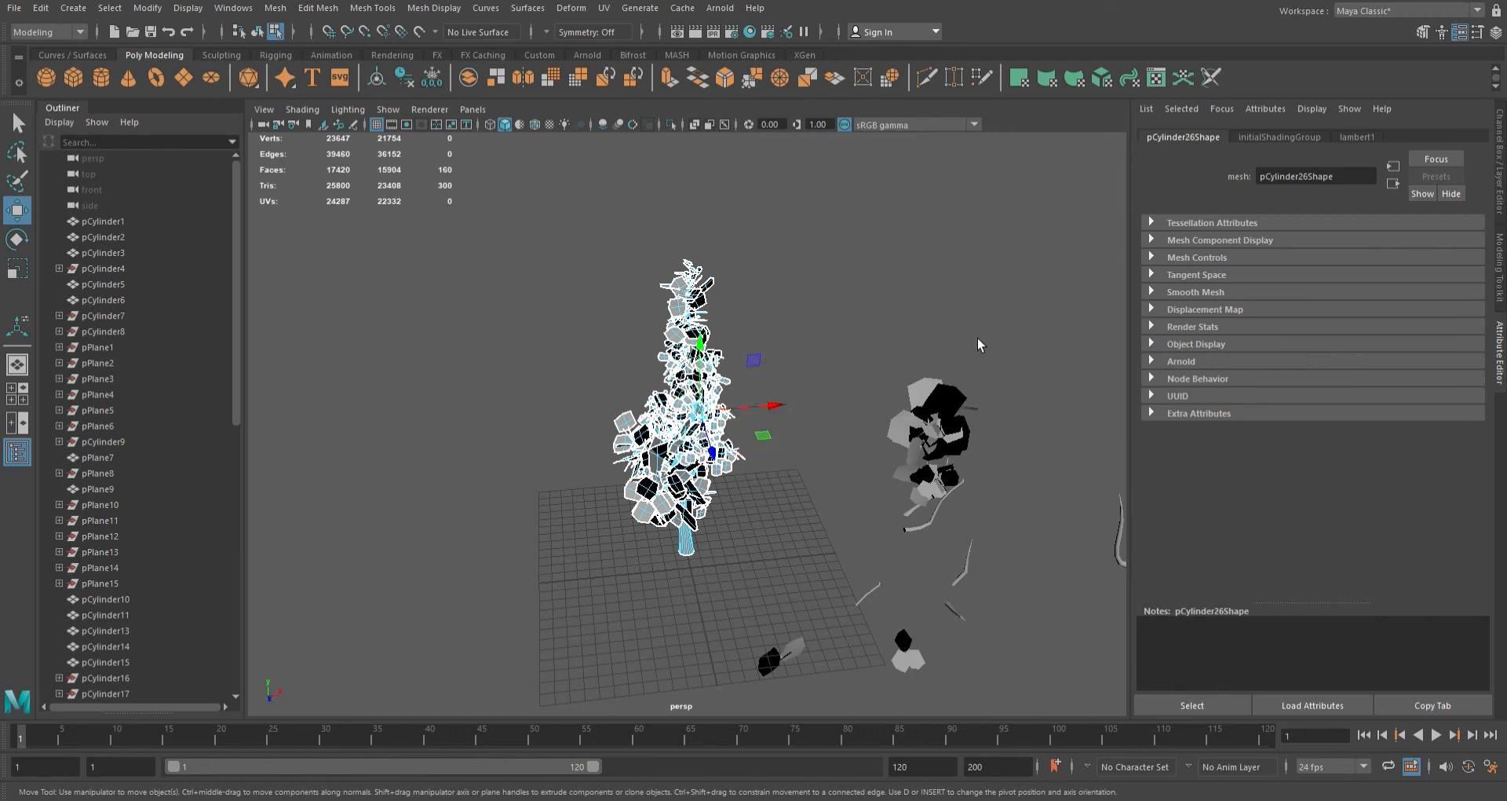
pyautogui.click(885, 351)
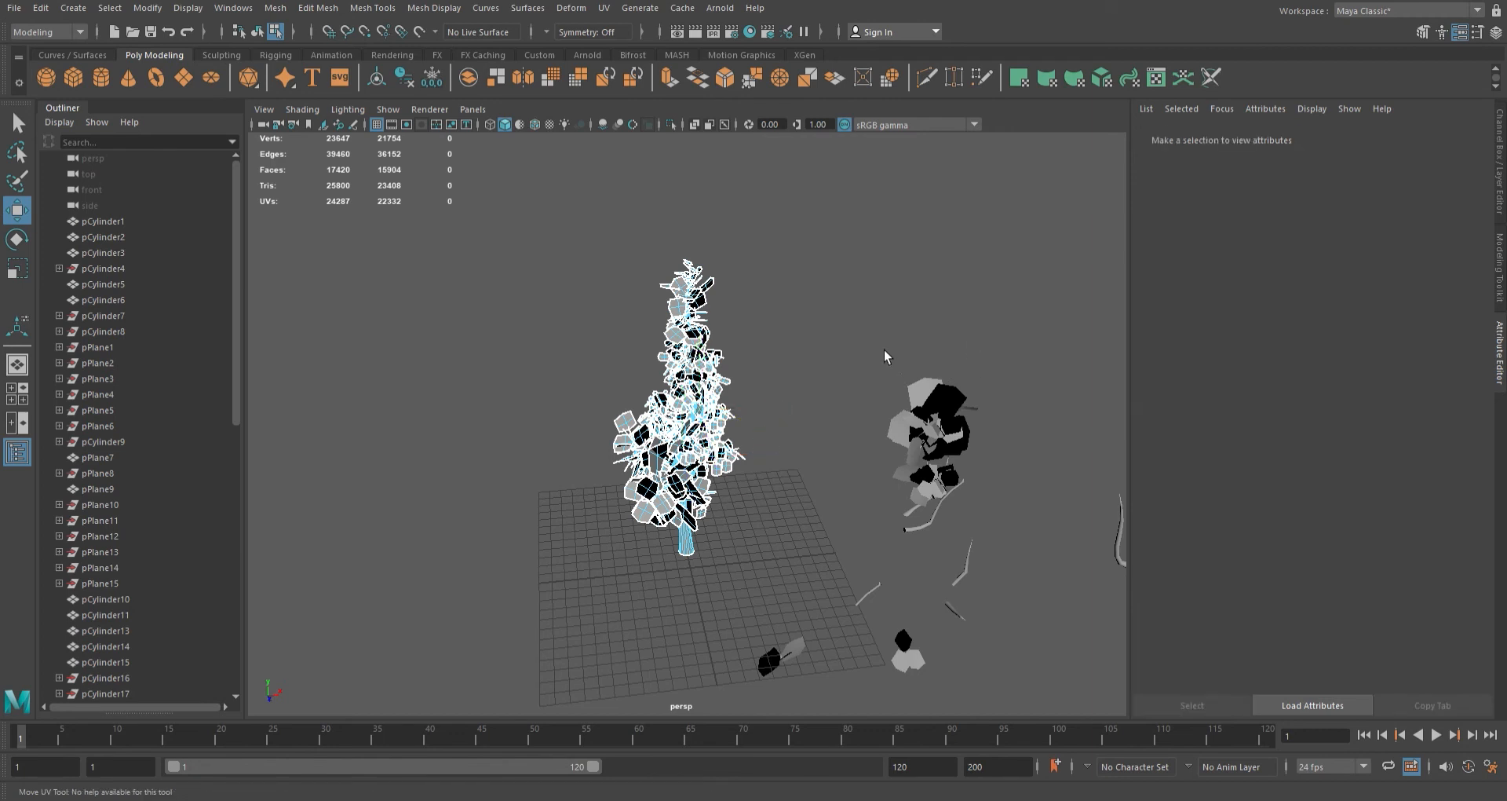
pyautogui.hotkey('ctrl', 'z')
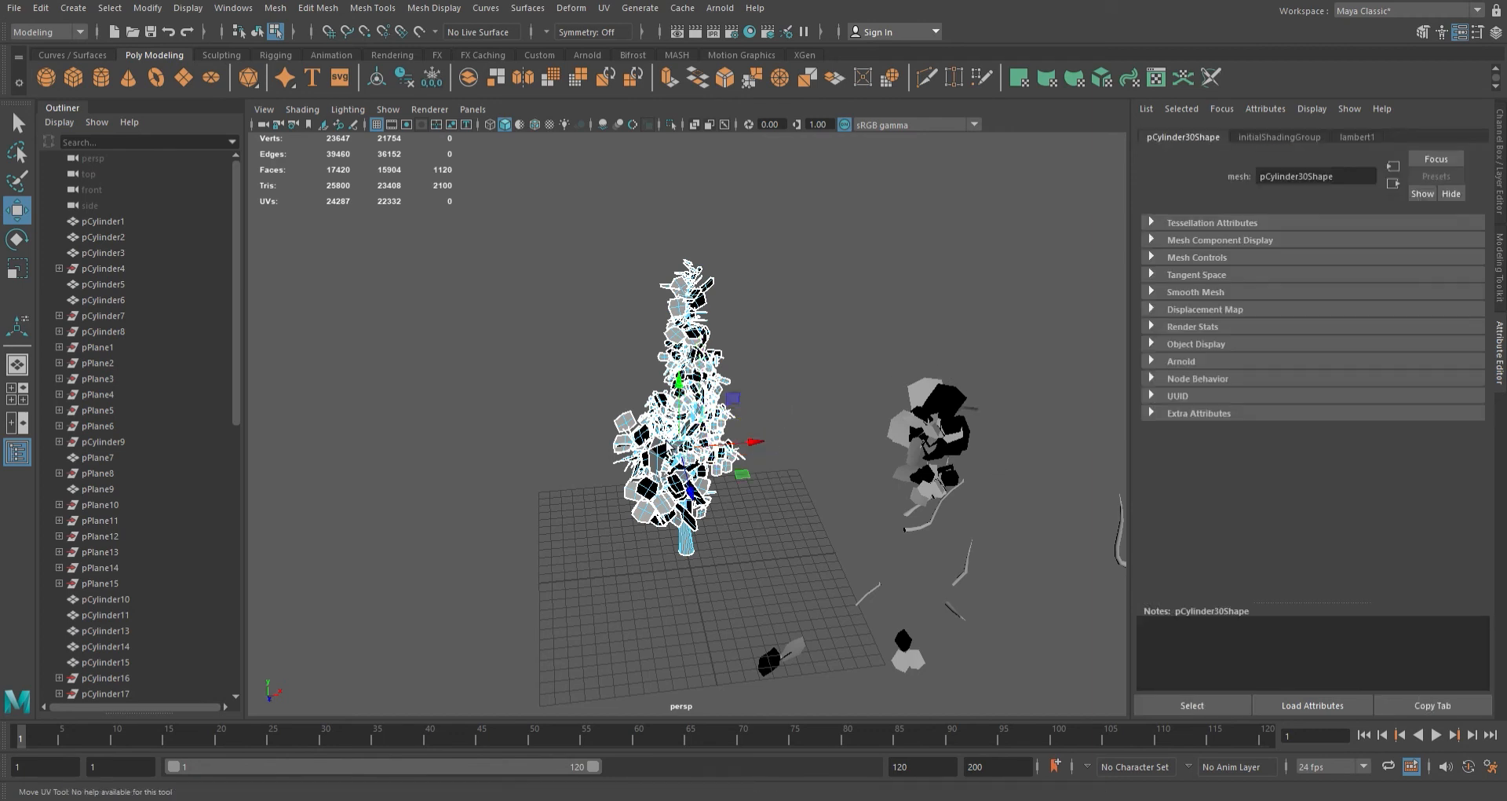
pyautogui.hotkey('ctrl', 'z')
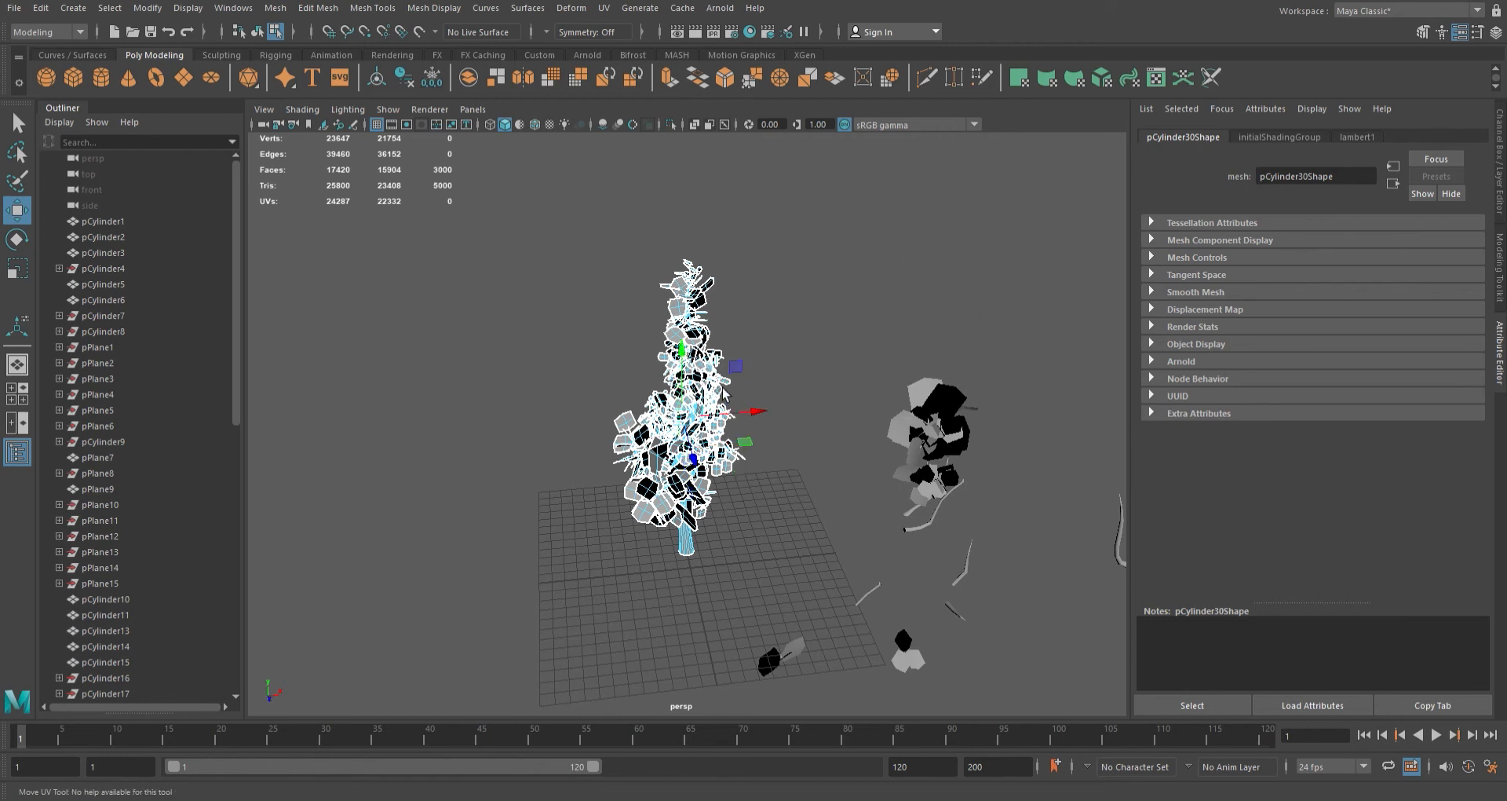
pyautogui.press('x')
pyautogui.hotkey('ctrl', 'z')
pyautogui.press('x')
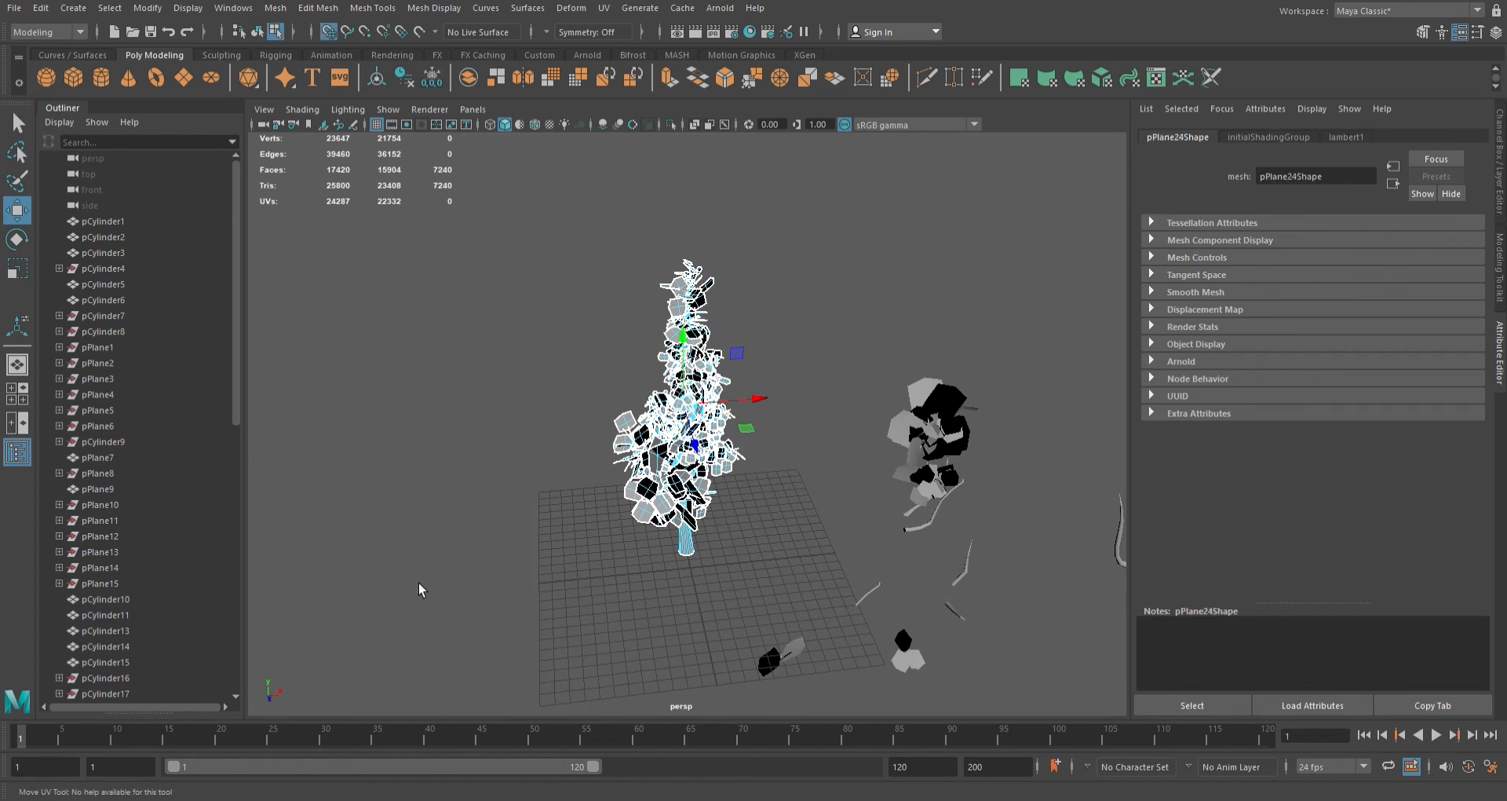
pyautogui.hotkey('ctrl', 'z')
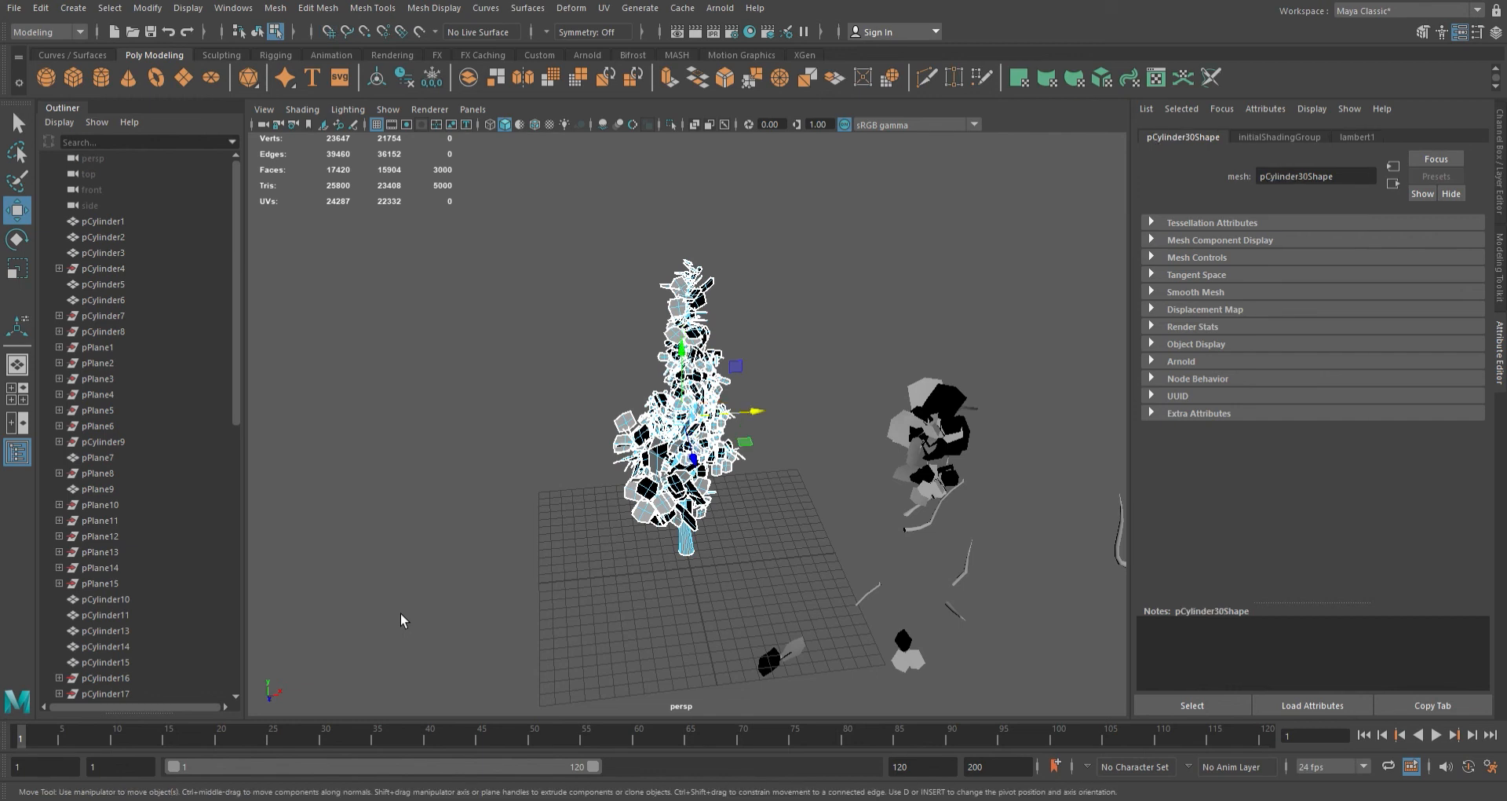
pyautogui.click(401, 612)
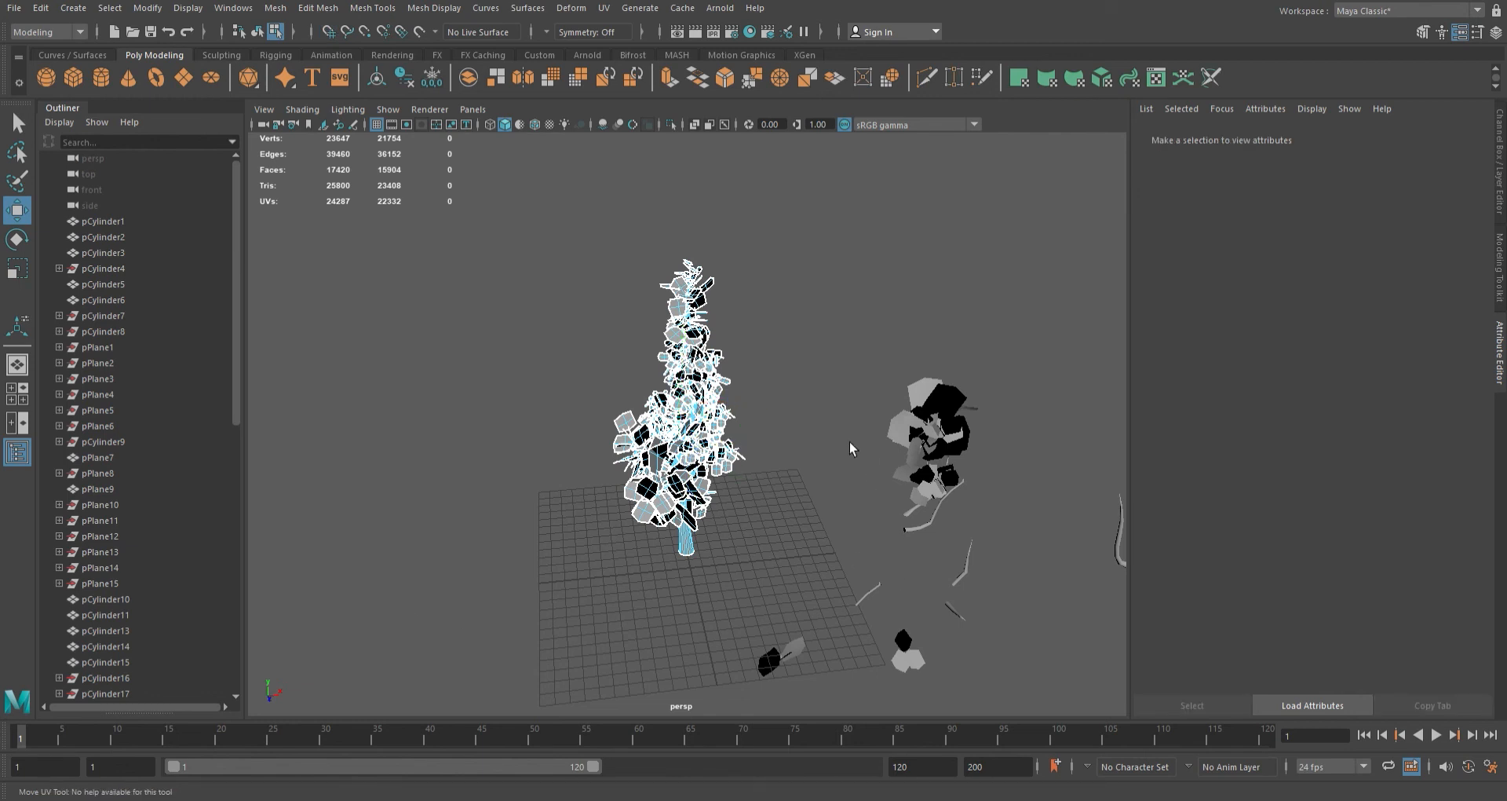
# - Select all leaf faces on the tree without the trunk and branch faces
pyautogui.hotkey('ctrl', 'z')
pyautogui.press('r')
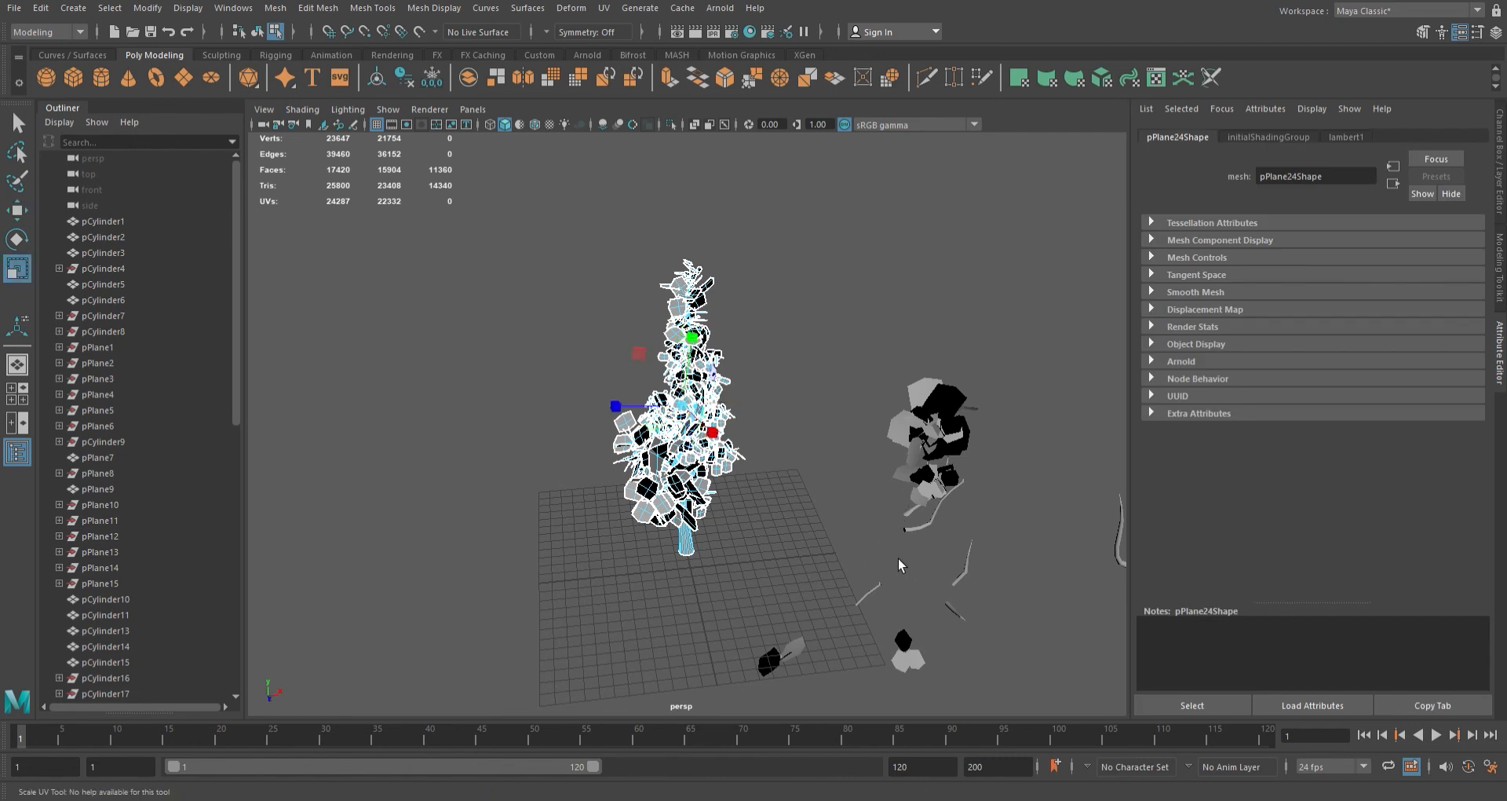
pyautogui.press('w')
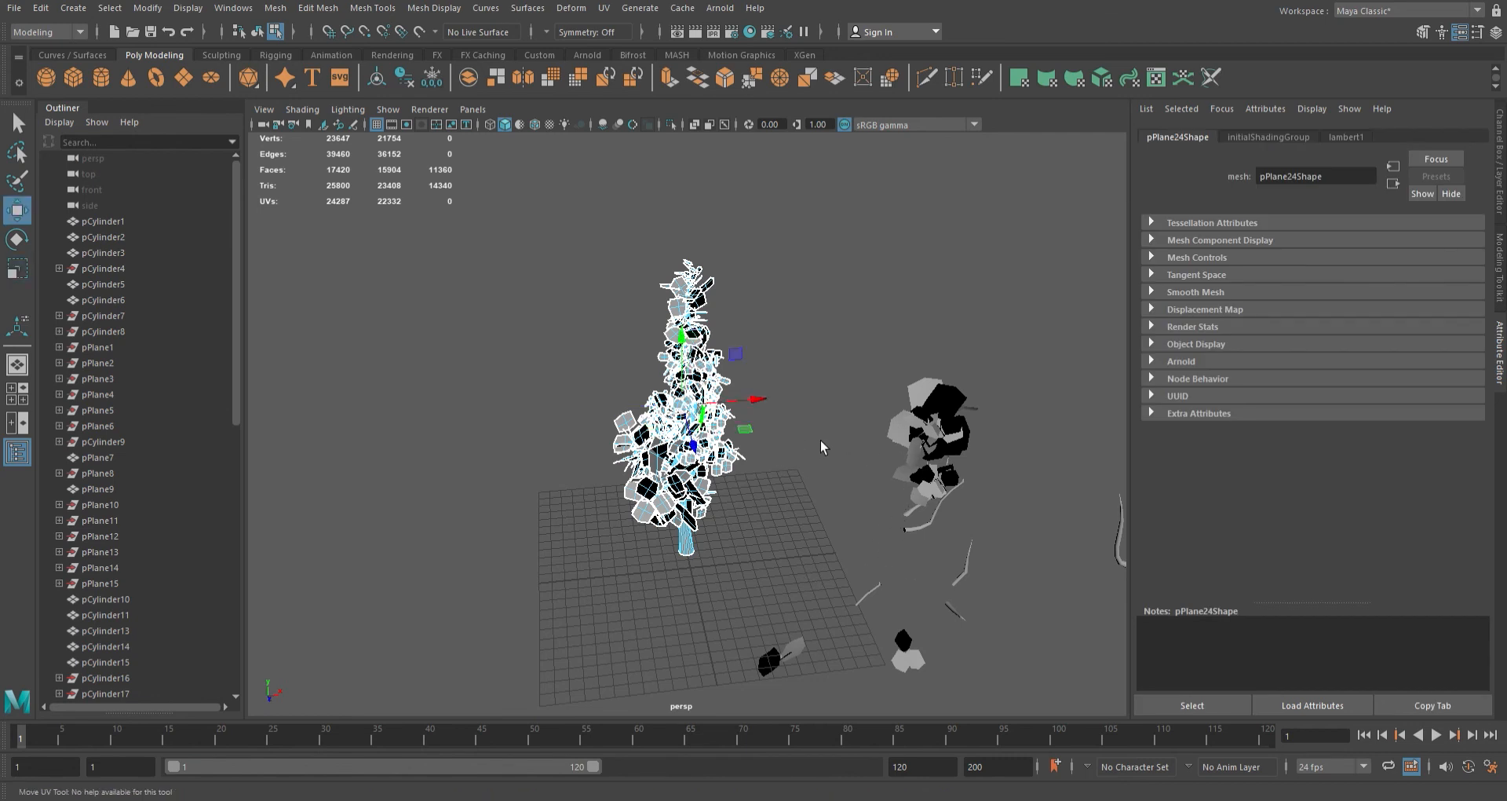
pyautogui.hotkey('ctrl', 'z')
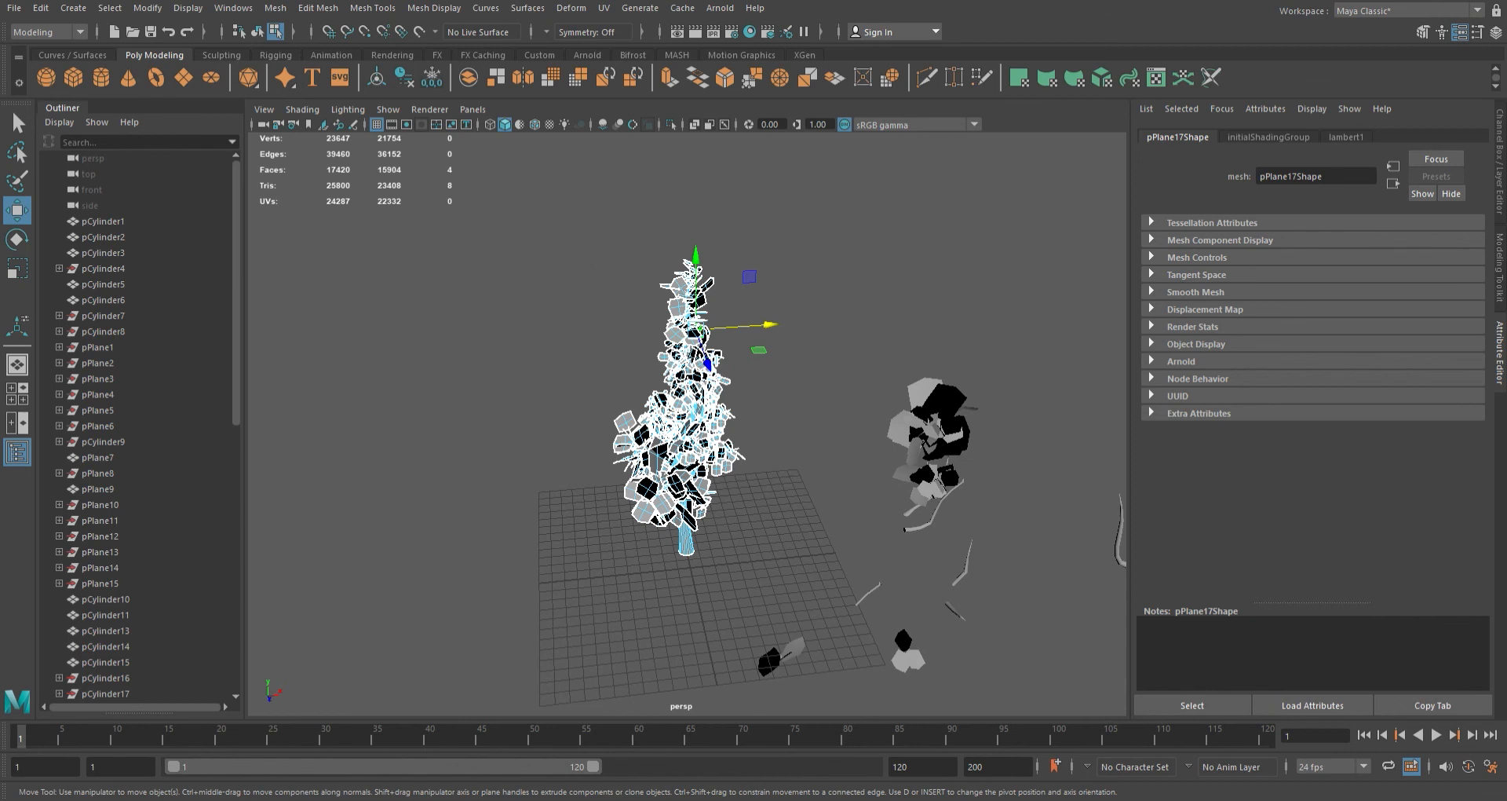
pyautogui.hotkey('ctrl', 'z')
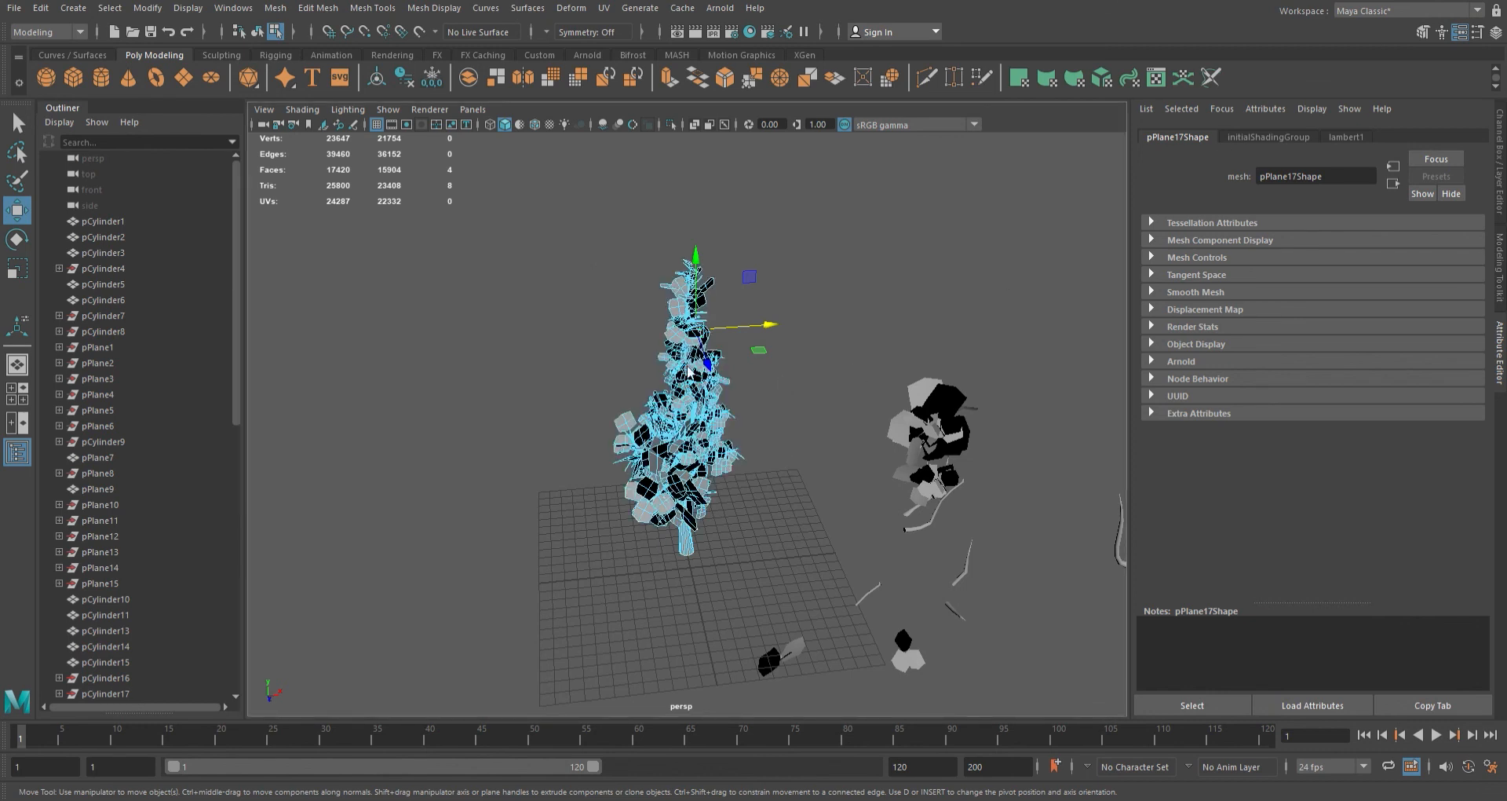
pyautogui.click(105, 779)
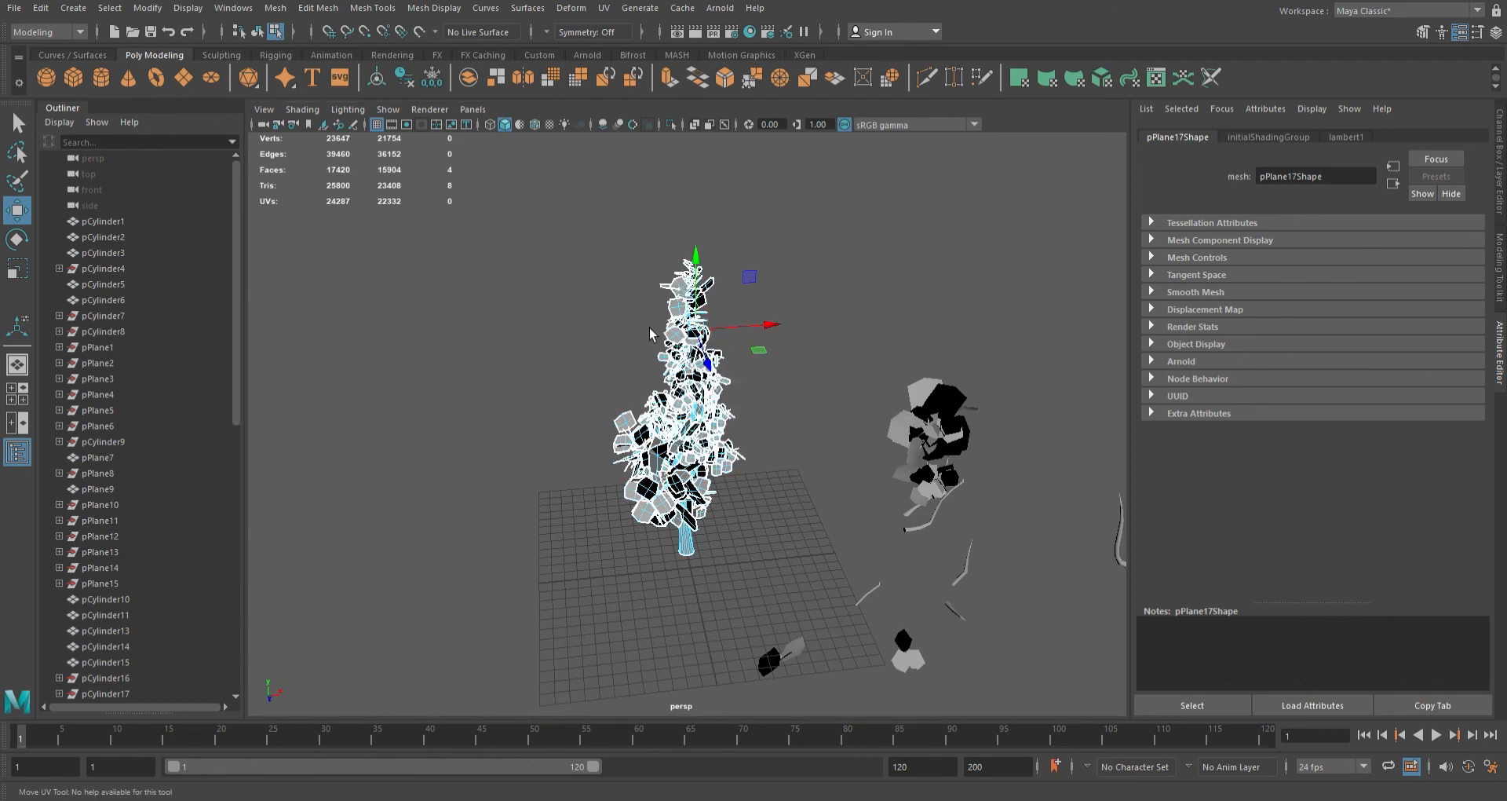
pyautogui.hotkey('ctrl', 'z')
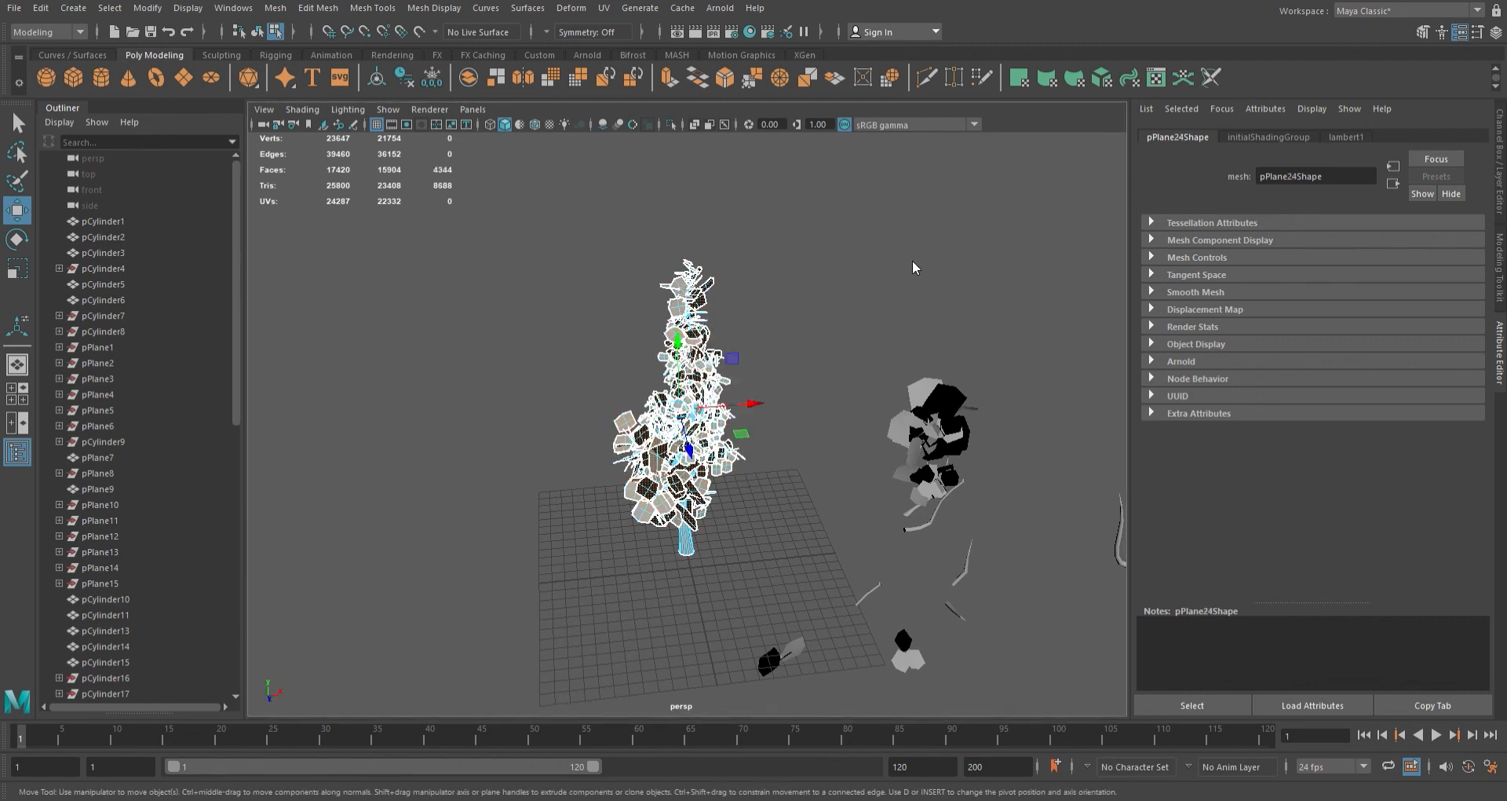
# - Assign a new Lambert material to the selected leaf faces and name it Leaves
pyautogui.click(907, 641)
pyautogui.click(640, 380)
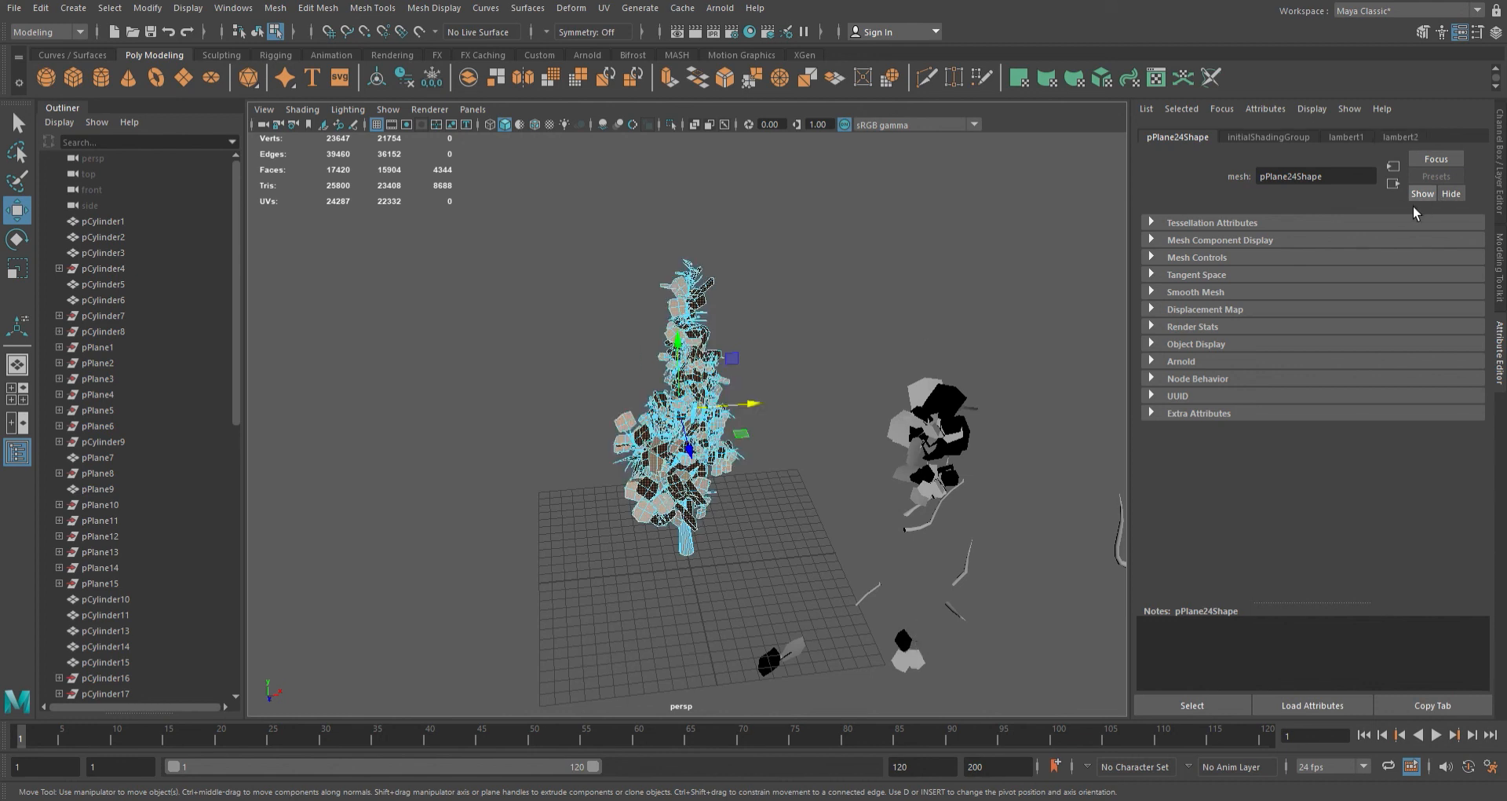
pyautogui.click(1320, 181)
pyautogui.doubleClick(1321, 177)
pyautogui.write('Leaves')
pyautogui.press('Return')
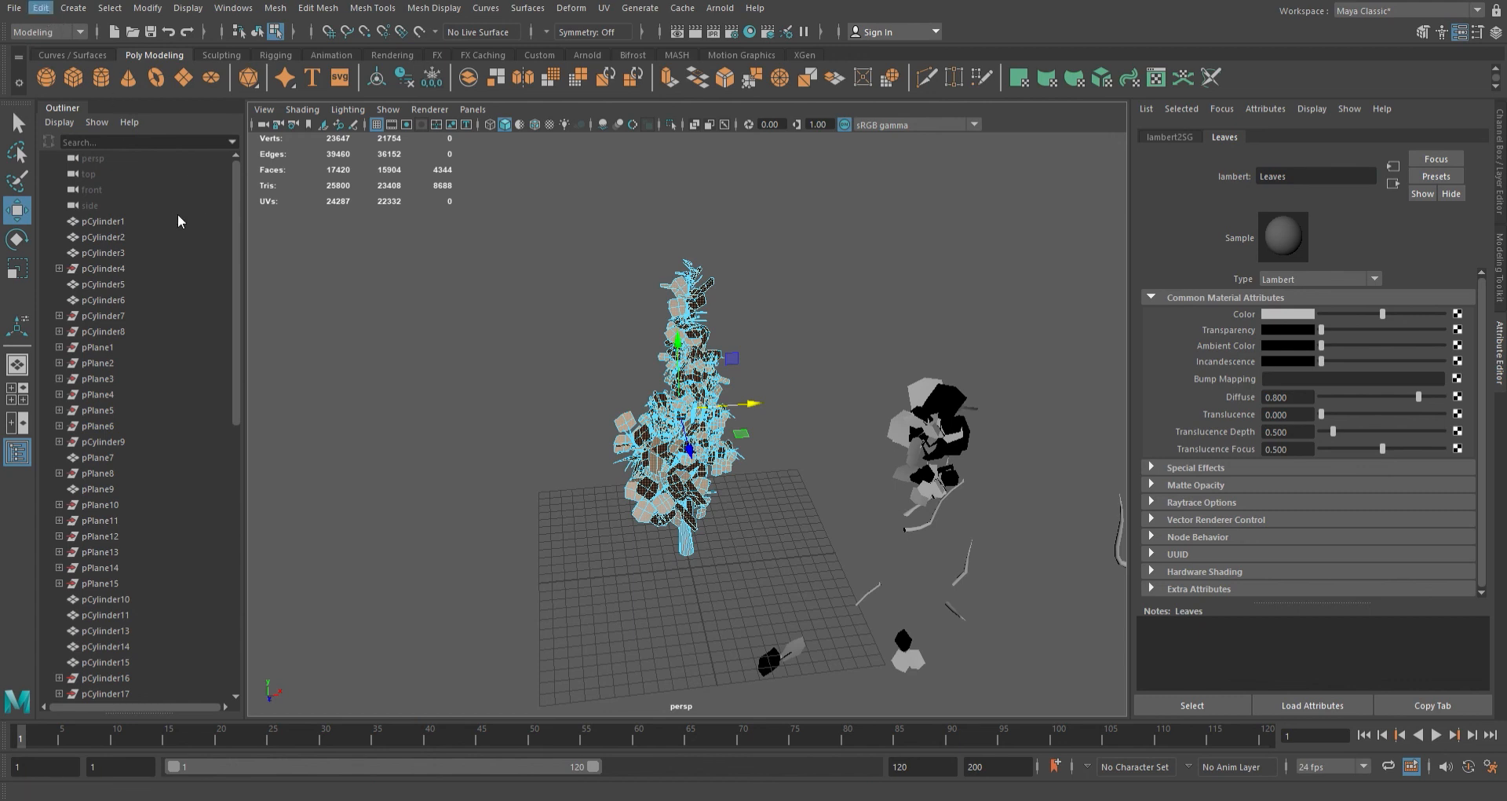
# - Delete the scene's construction history and return to object mode with nothing selected
pyautogui.click(322, 219)
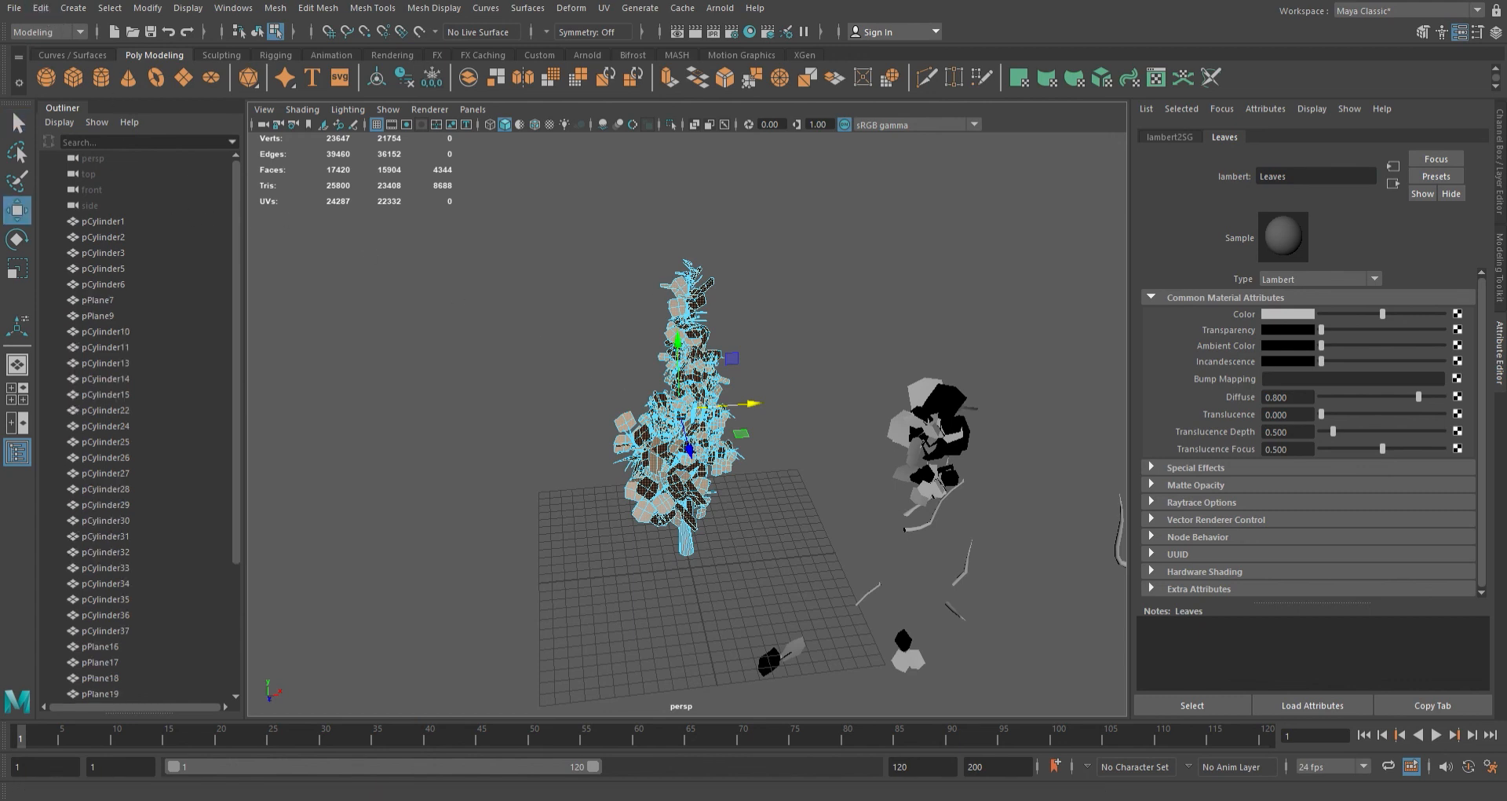
pyautogui.scroll(-2, 707, 423)
pyautogui.keyDown('alt'); pyautogui.moveTo(568, 423); pyautogui.dragTo(649, 373); pyautogui.keyUp('alt')
pyautogui.moveTo(649, 373); pyautogui.dragTo(835, 243, button='right')
pyautogui.click(835, 243)
pyautogui.moveTo(594, 253); pyautogui.dragTo(750, 552)
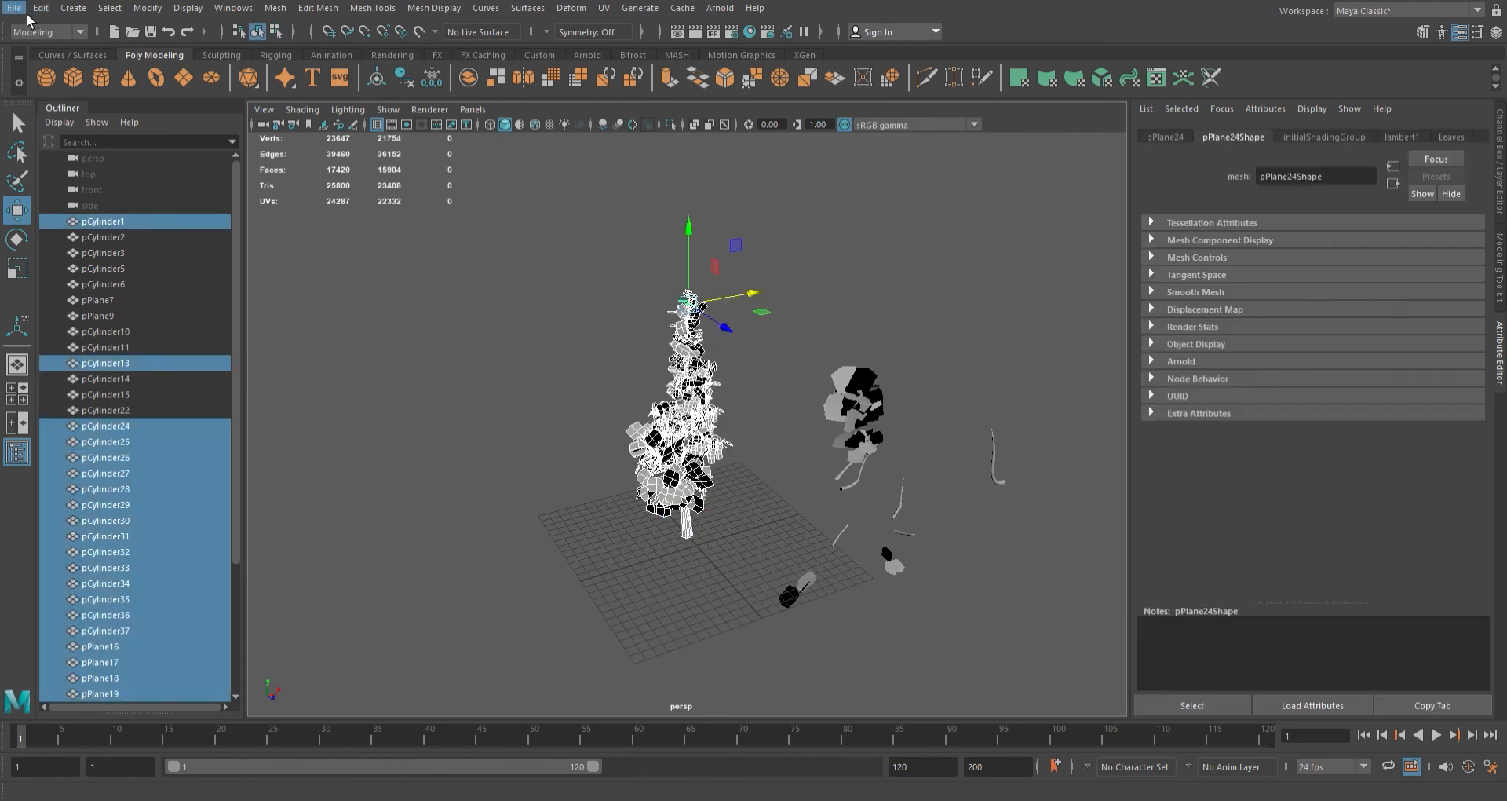
pyautogui.click(515, 307)
pyautogui.press('q')
pyautogui.press('w')
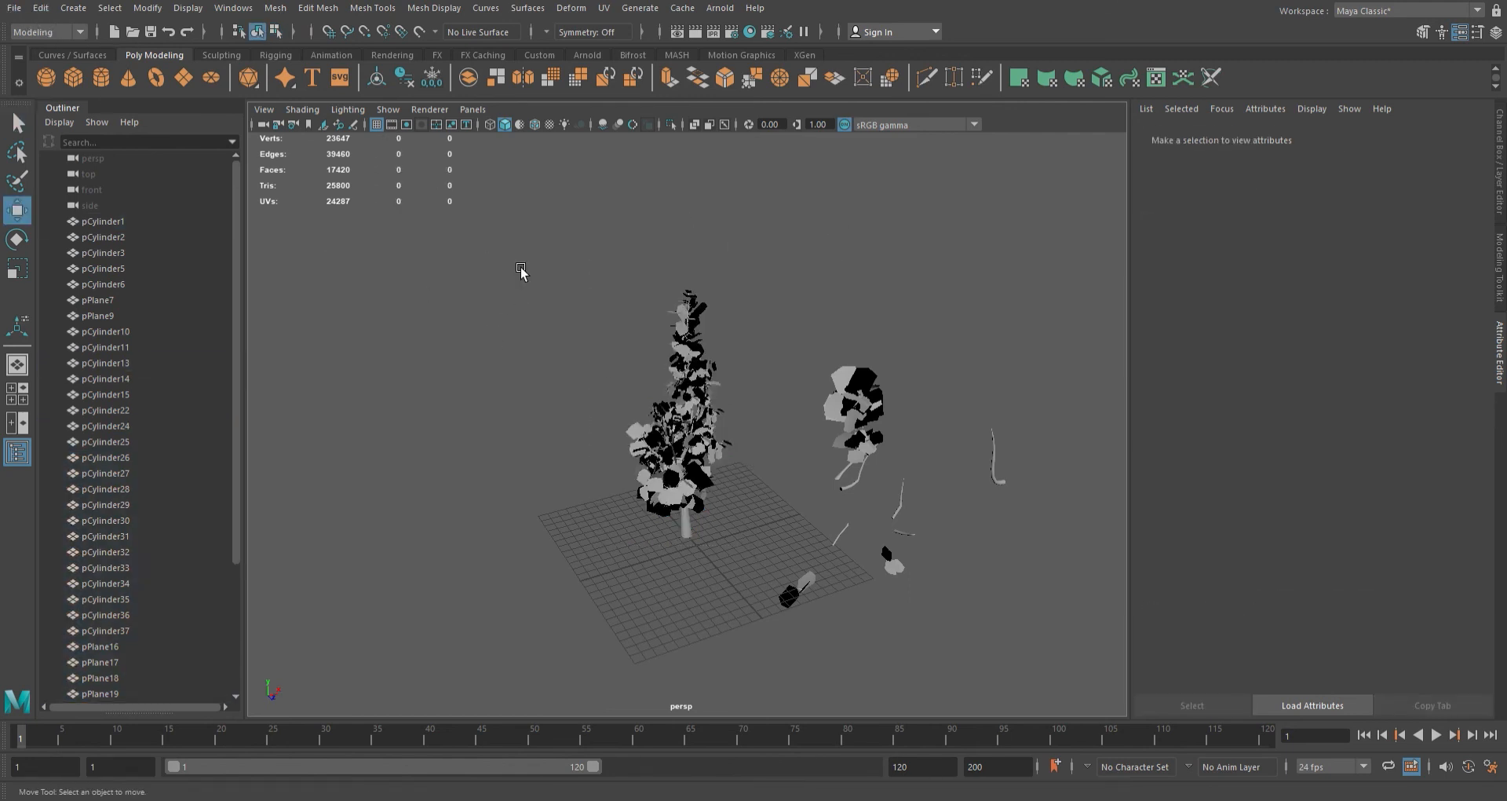